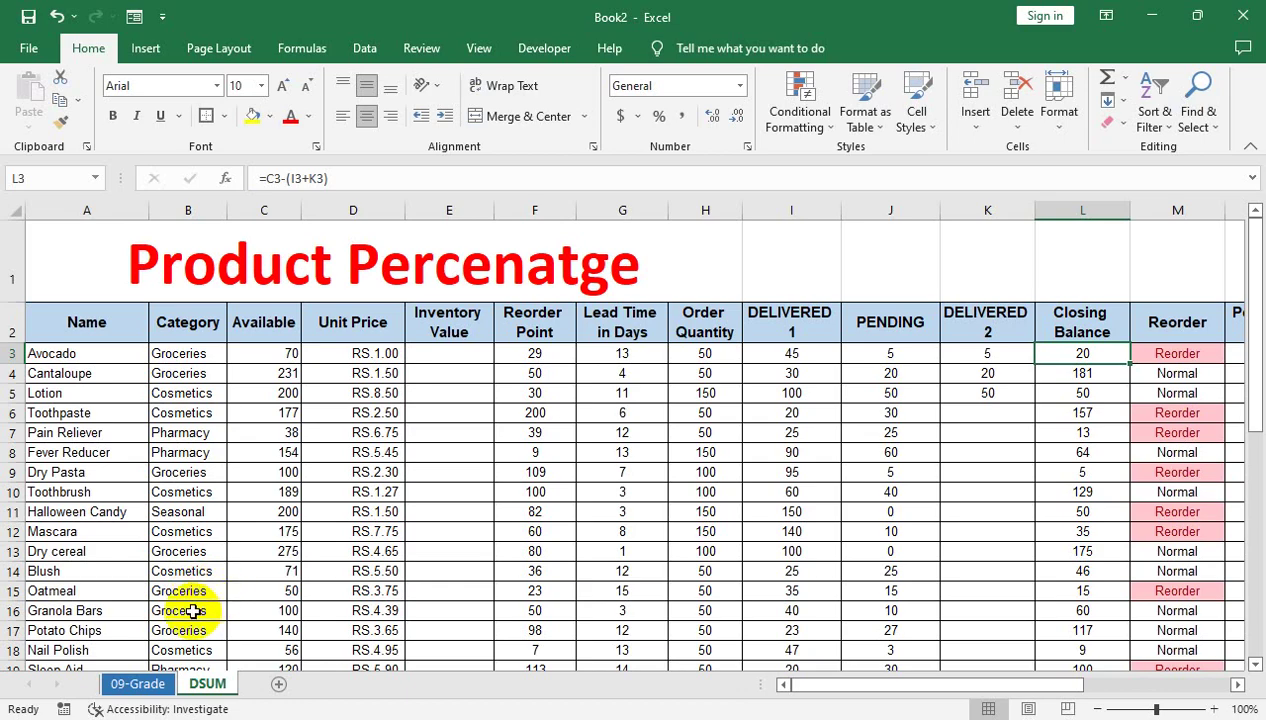
# Go to the 09-Grade sheet and inspect E13's Obt.Marks formula =SUM(B13:D13).
pyautogui.click(133, 684)
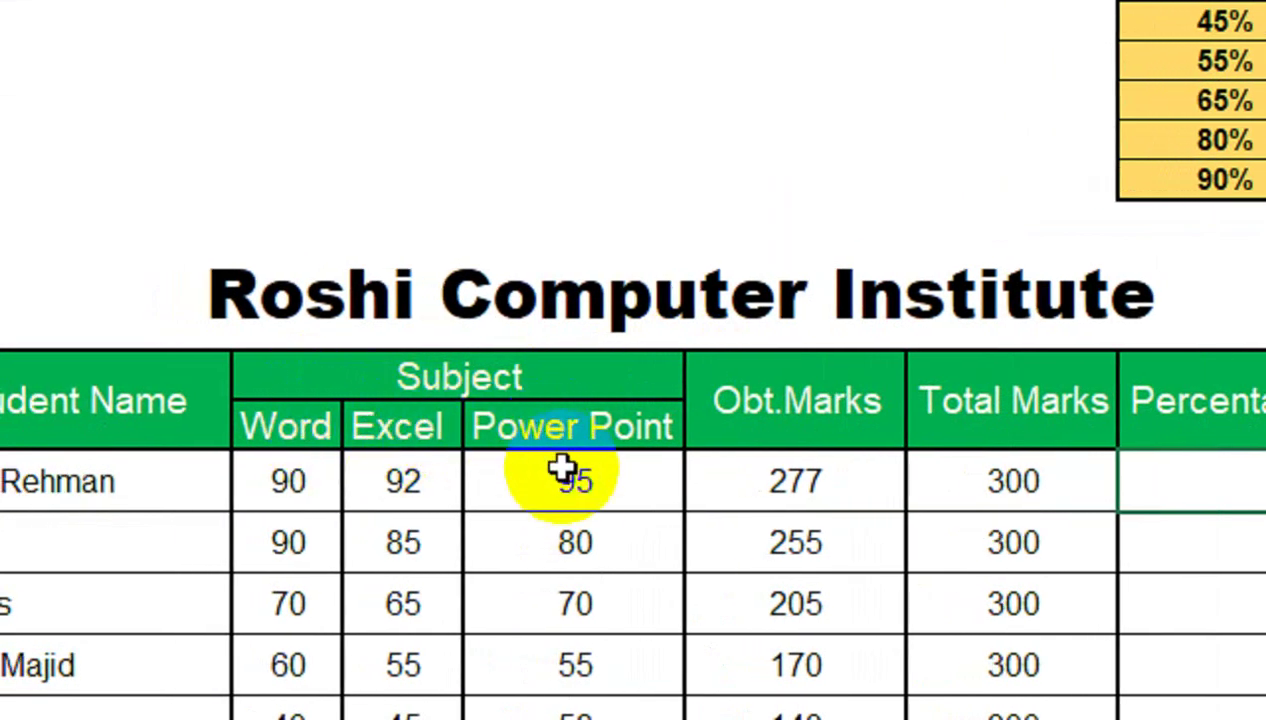
pyautogui.doubleClick(772, 481)
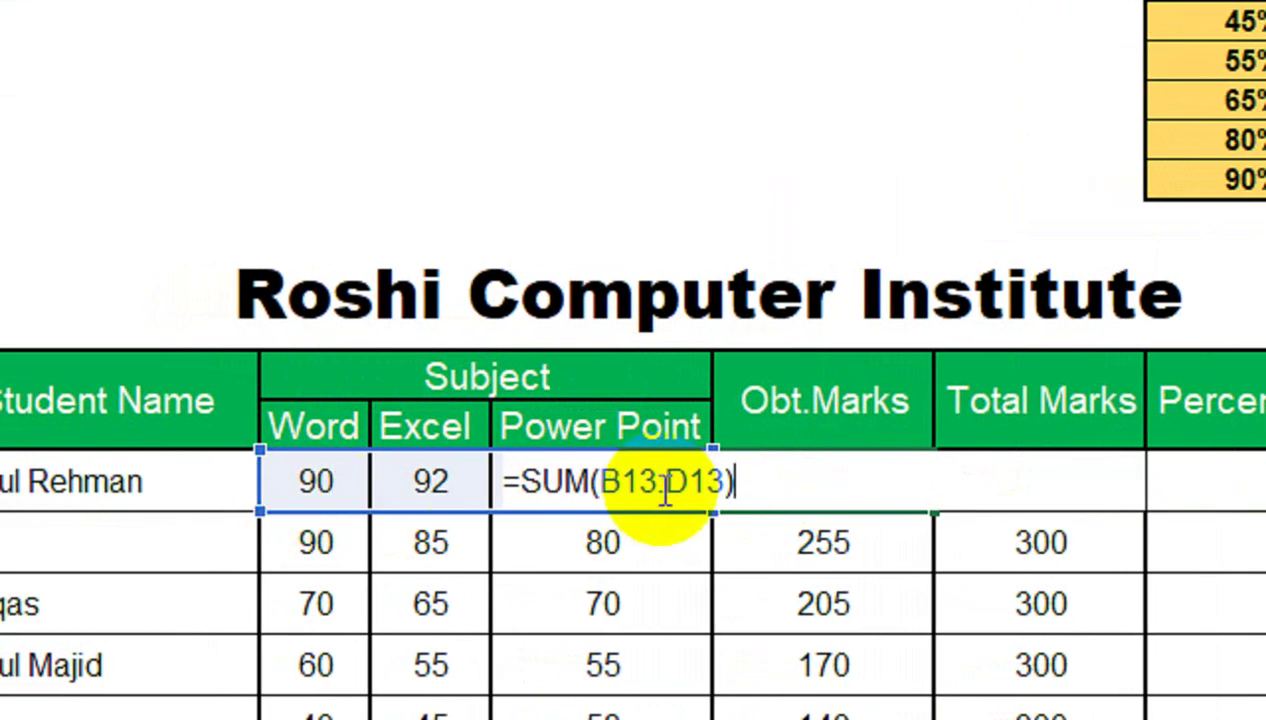
pyautogui.press('Return')
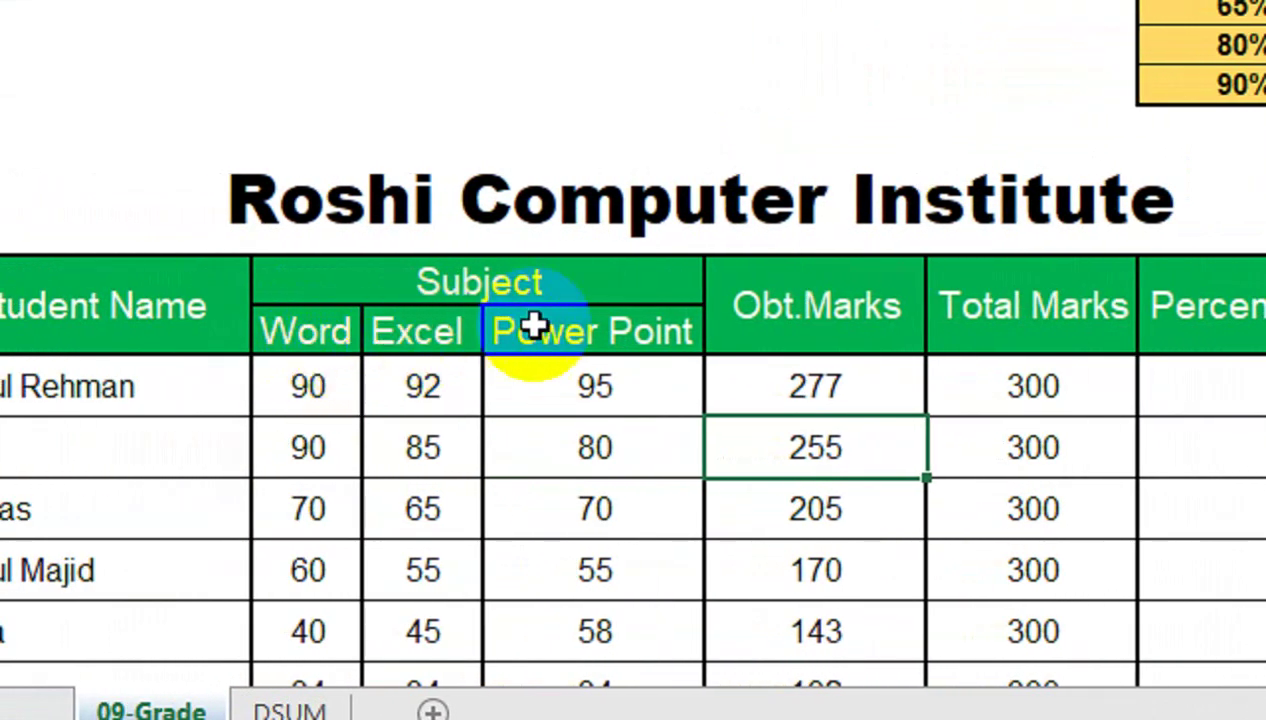
# Enter =(E13/F13) in G13 as the first student's percentage formula.
pyautogui.click(949, 376)
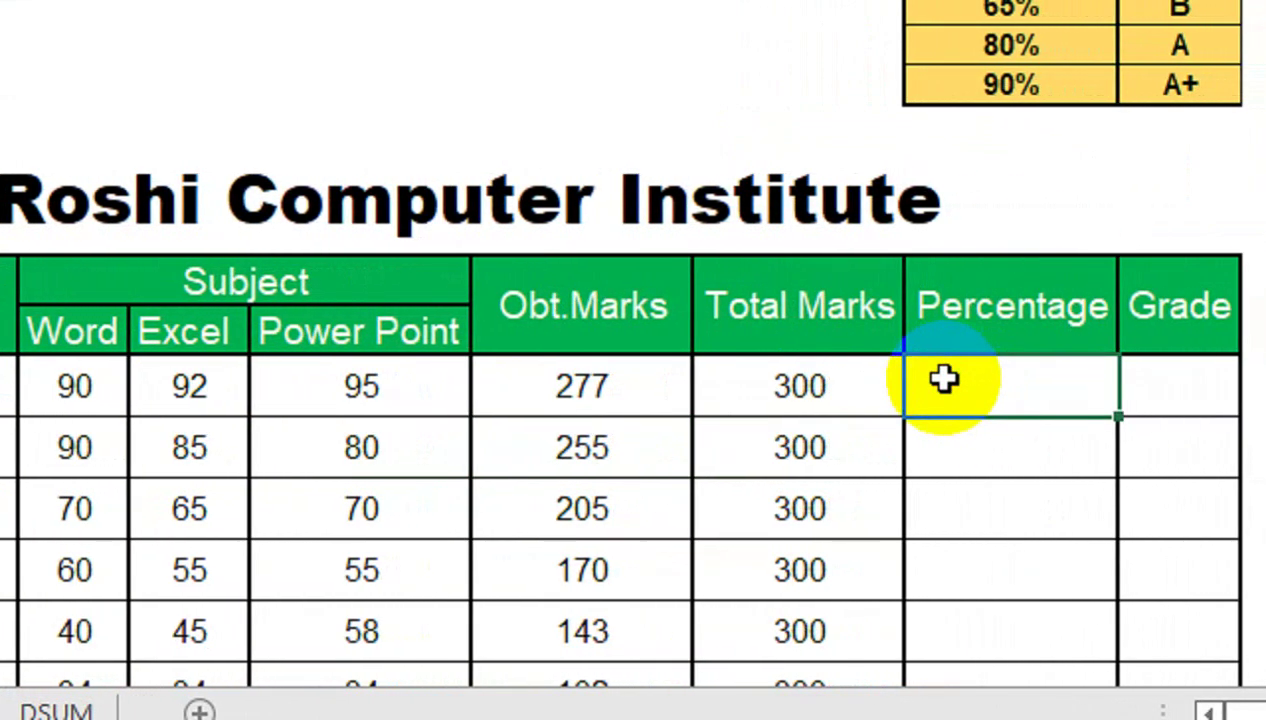
pyautogui.write('=')
pyautogui.click(612, 382)
pyautogui.write('/')
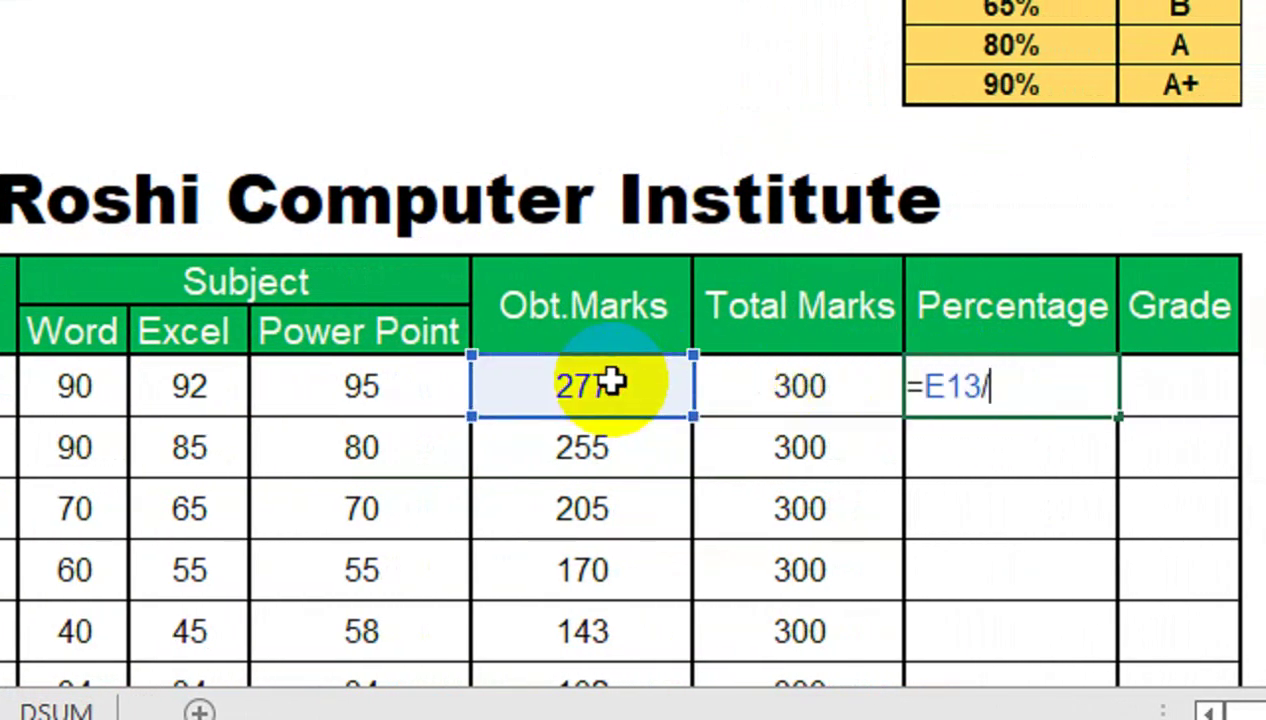
pyautogui.press('Left')
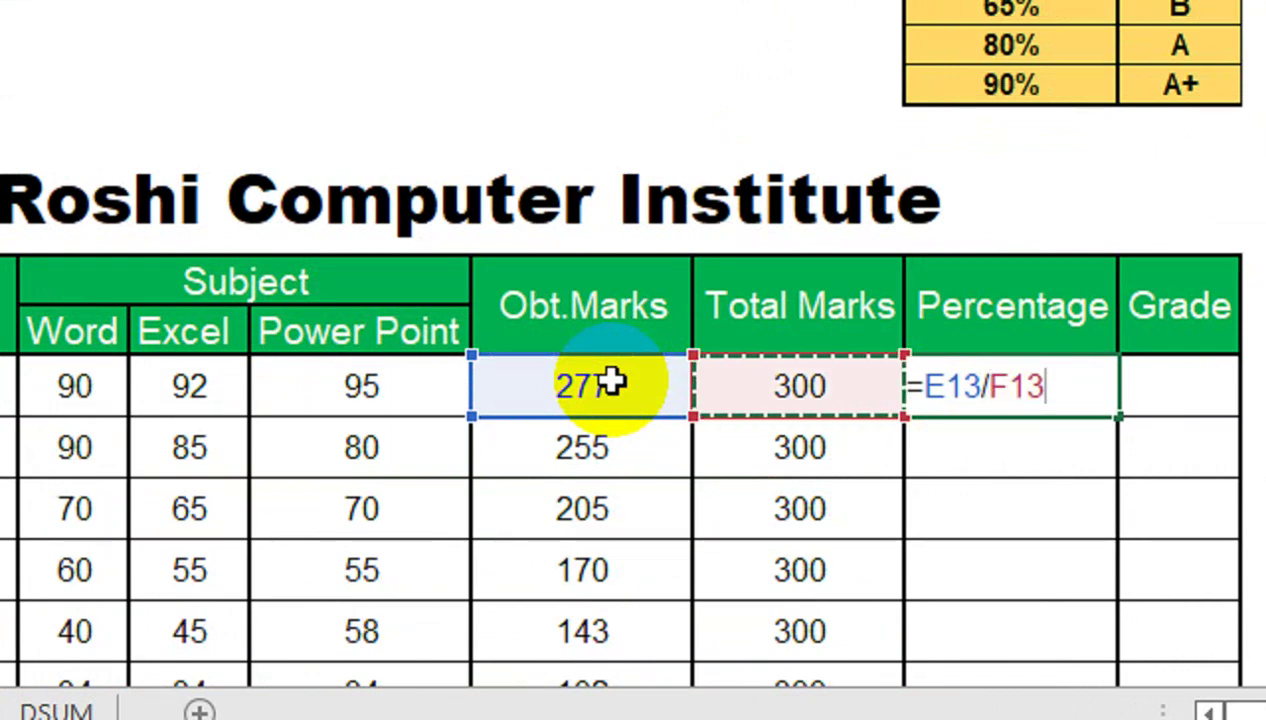
pyautogui.write(')')
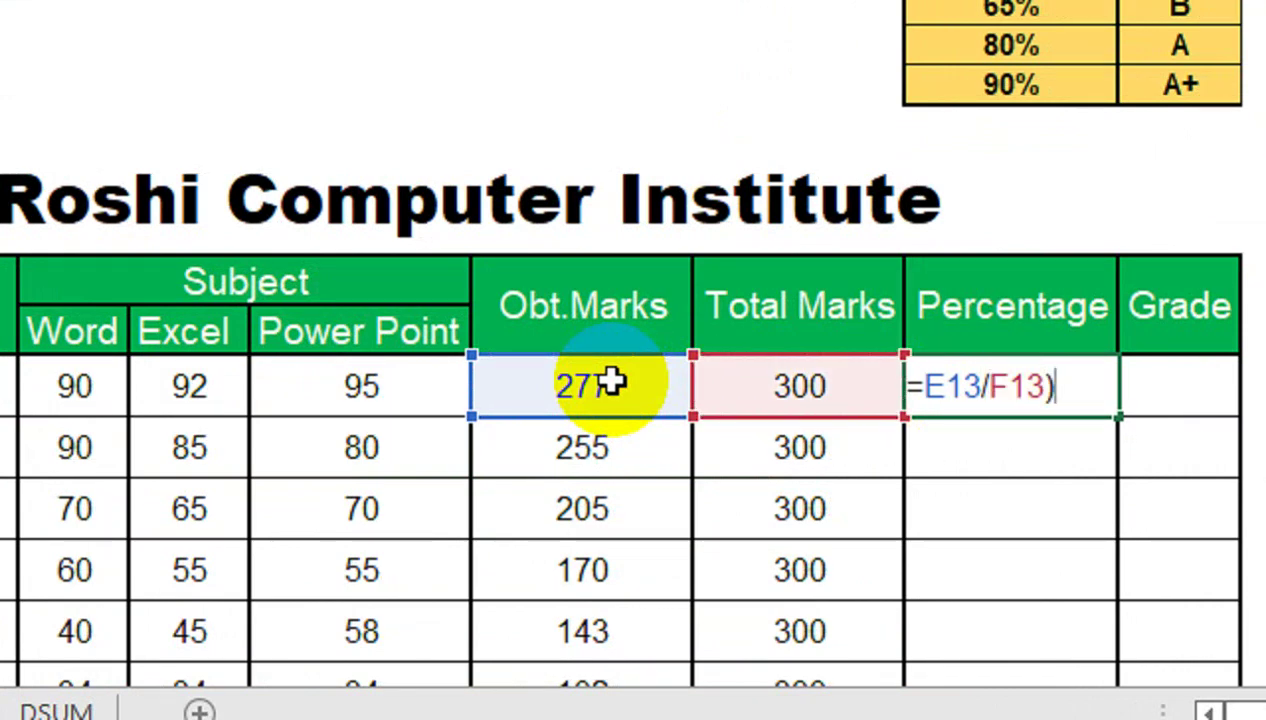
pyautogui.click(926, 387)
pyautogui.write('(')
pyautogui.press('Return')
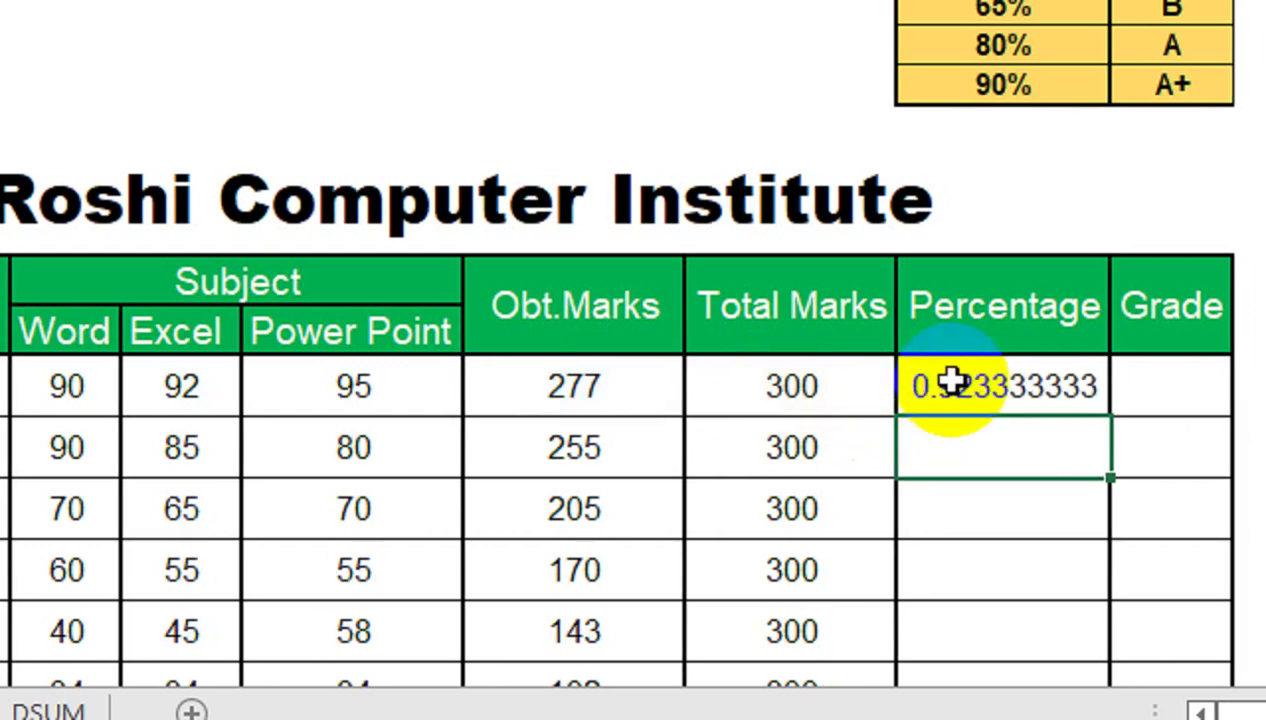
# Multiply G13's formula by 100 and format it as General, showing 92.33333333.
pyautogui.click(955, 387)
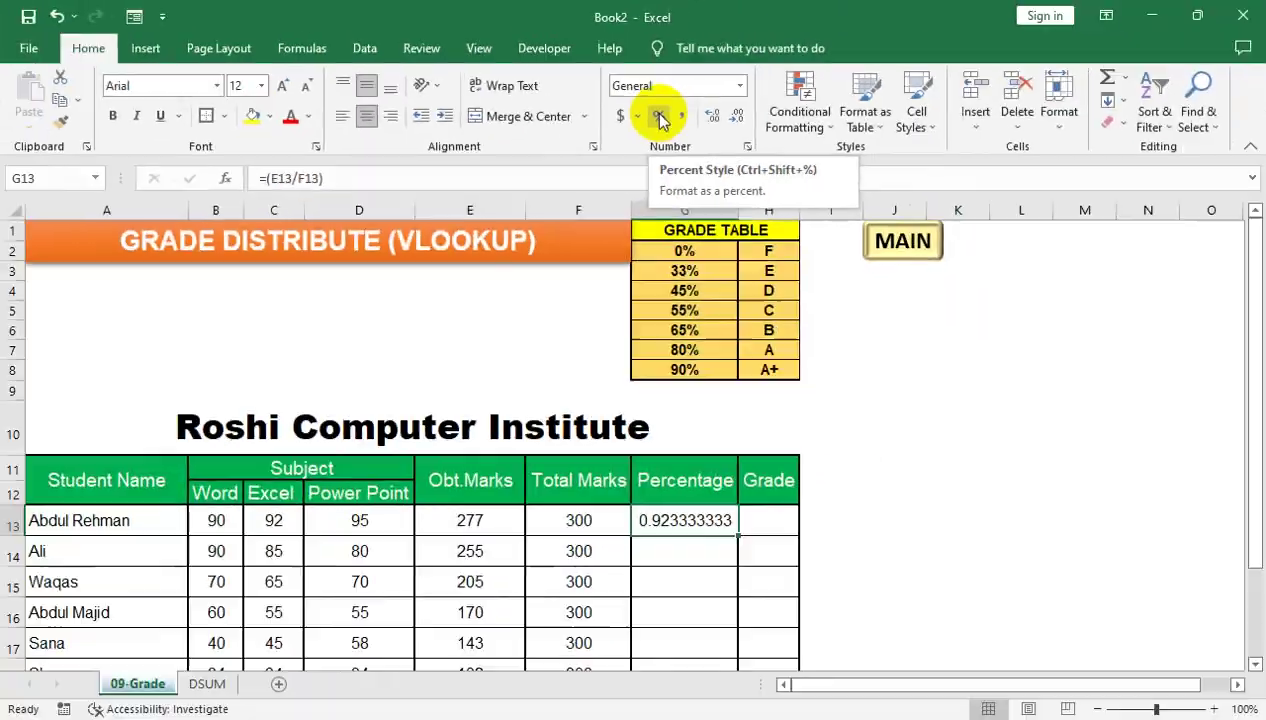
pyautogui.click(868, 190)
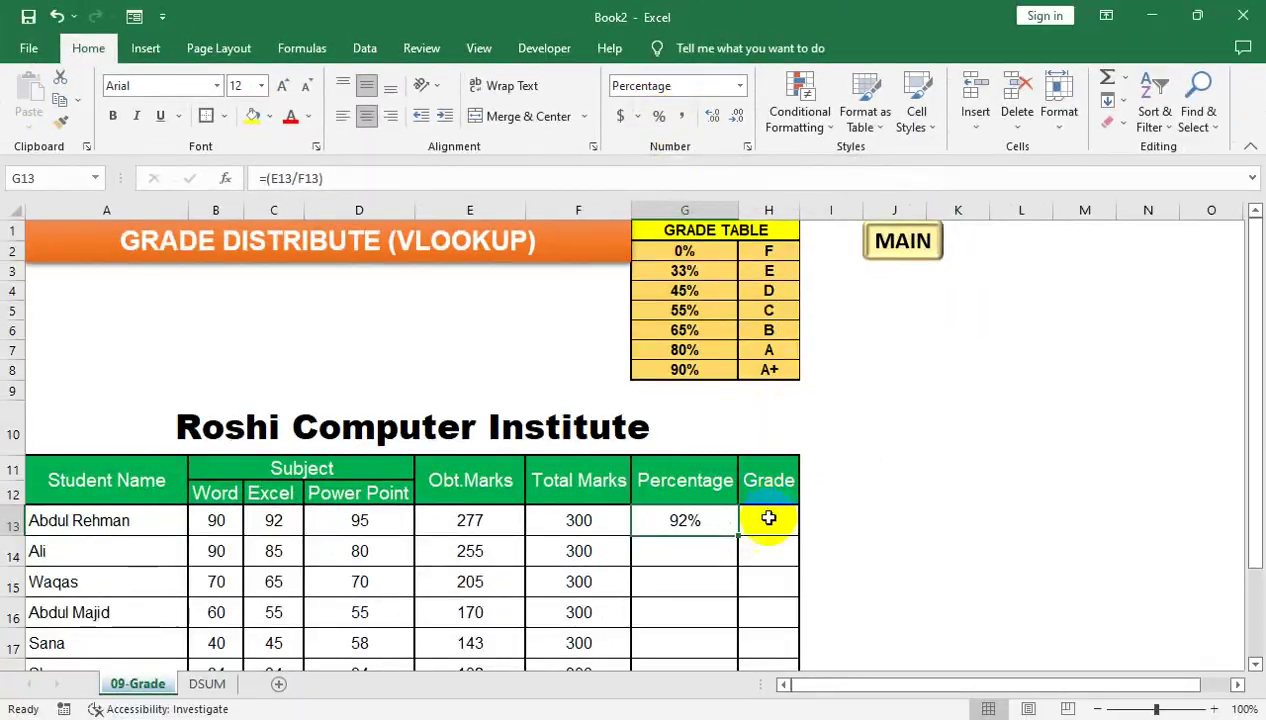
pyautogui.doubleClick(618, 362)
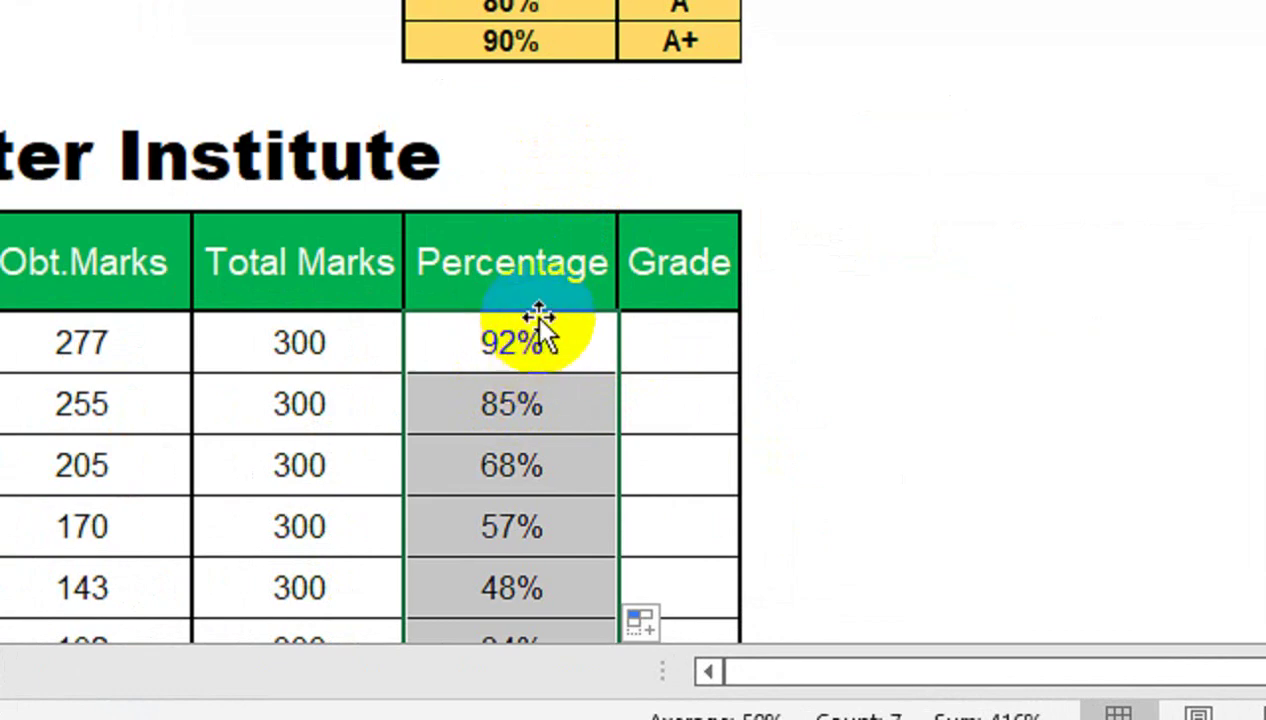
pyautogui.hotkey('ctrl', 'z')
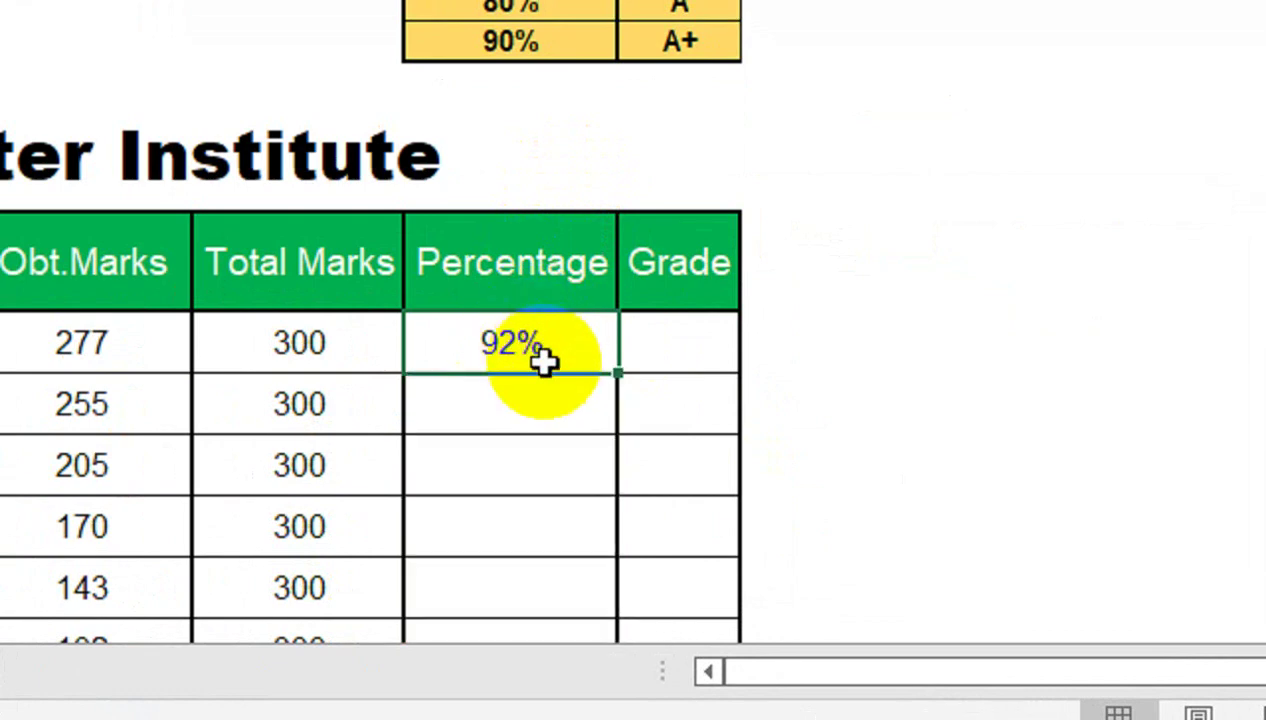
pyautogui.doubleClick(543, 362)
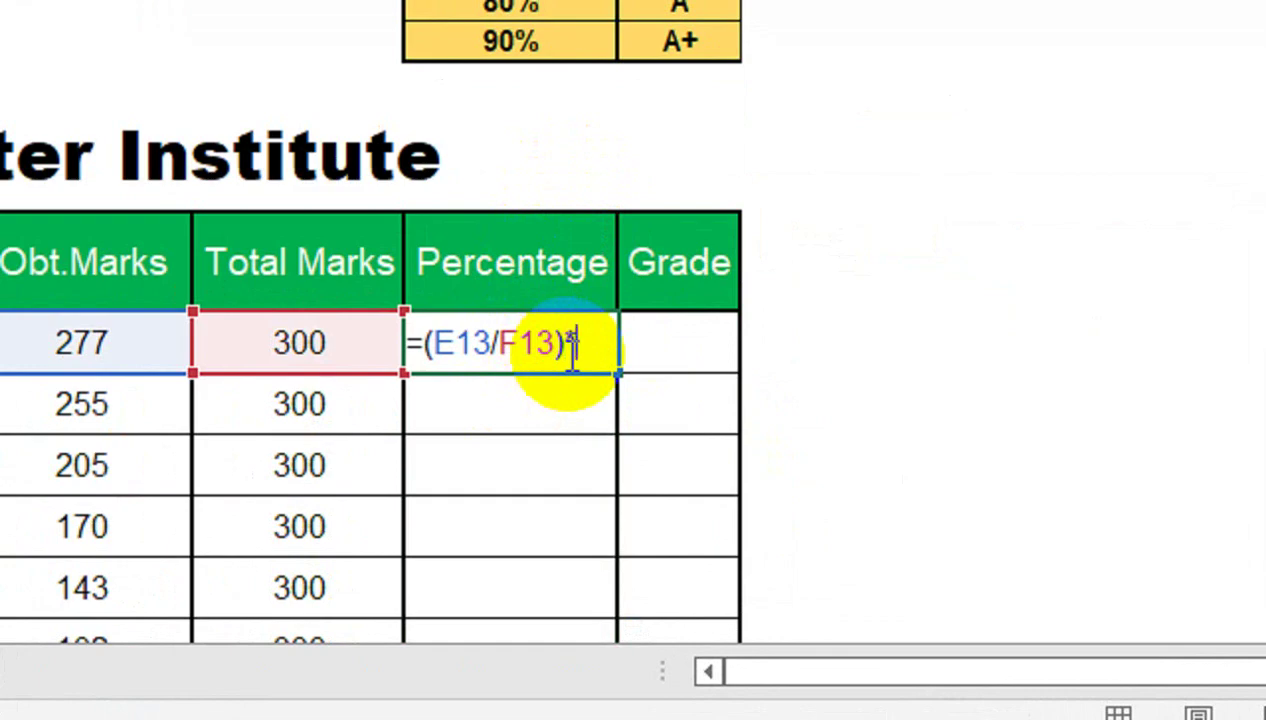
pyautogui.write('00')
pyautogui.press('Return')
pyautogui.click(568, 345)
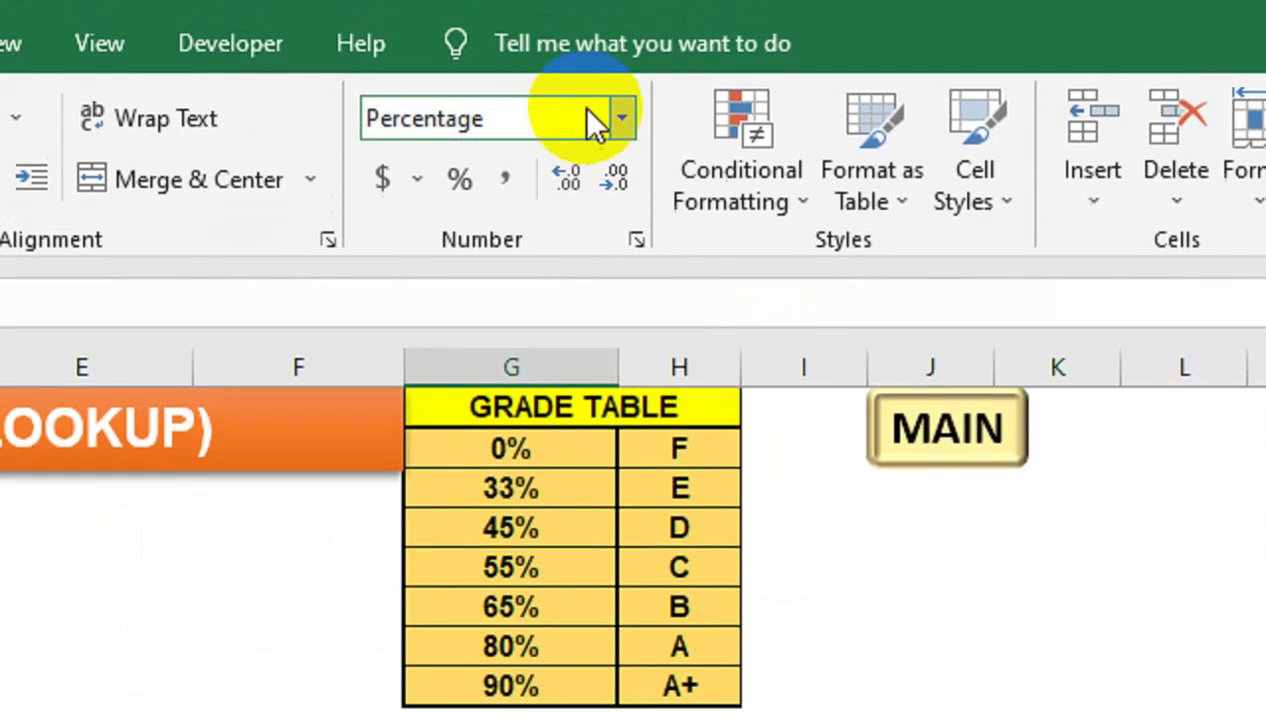
pyautogui.click(621, 118)
pyautogui.click(590, 205)
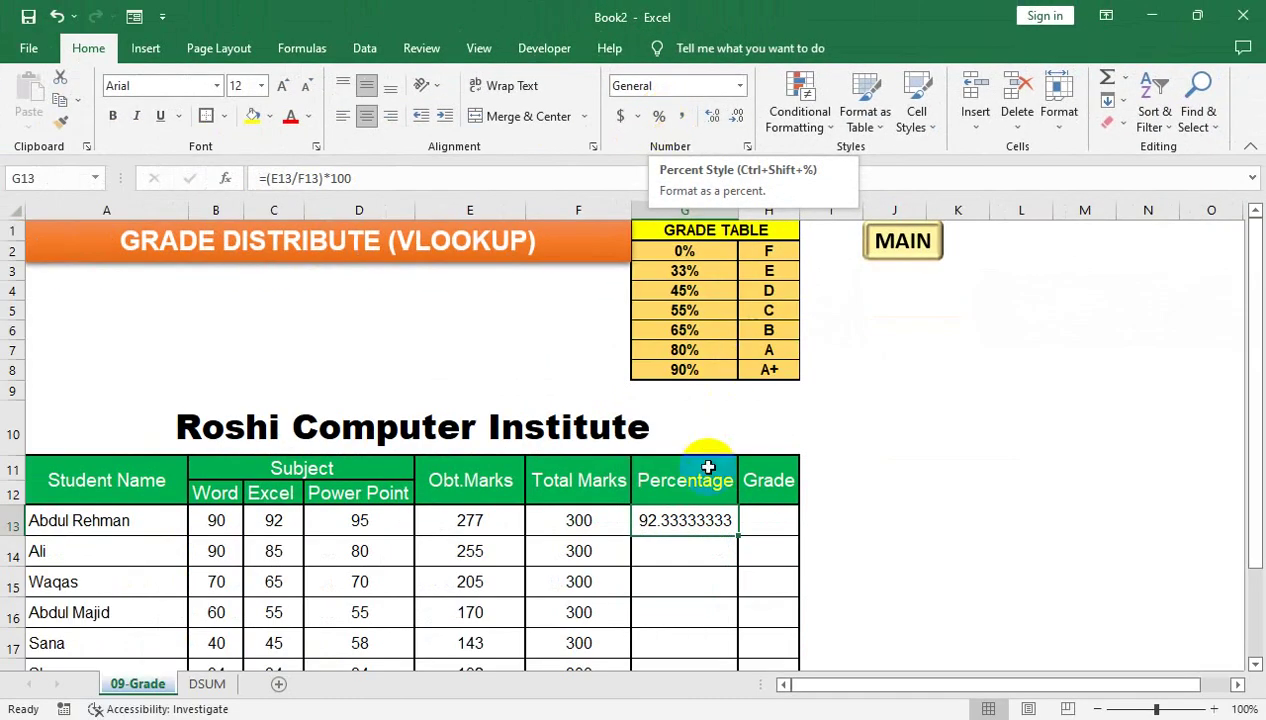
# Round percentages to two decimals, fill G13:G19 down to 32.33, and return to DSUM.
pyautogui.click(737, 117)
pyautogui.click(737, 117)
pyautogui.click(737, 117)
pyautogui.click(737, 117)
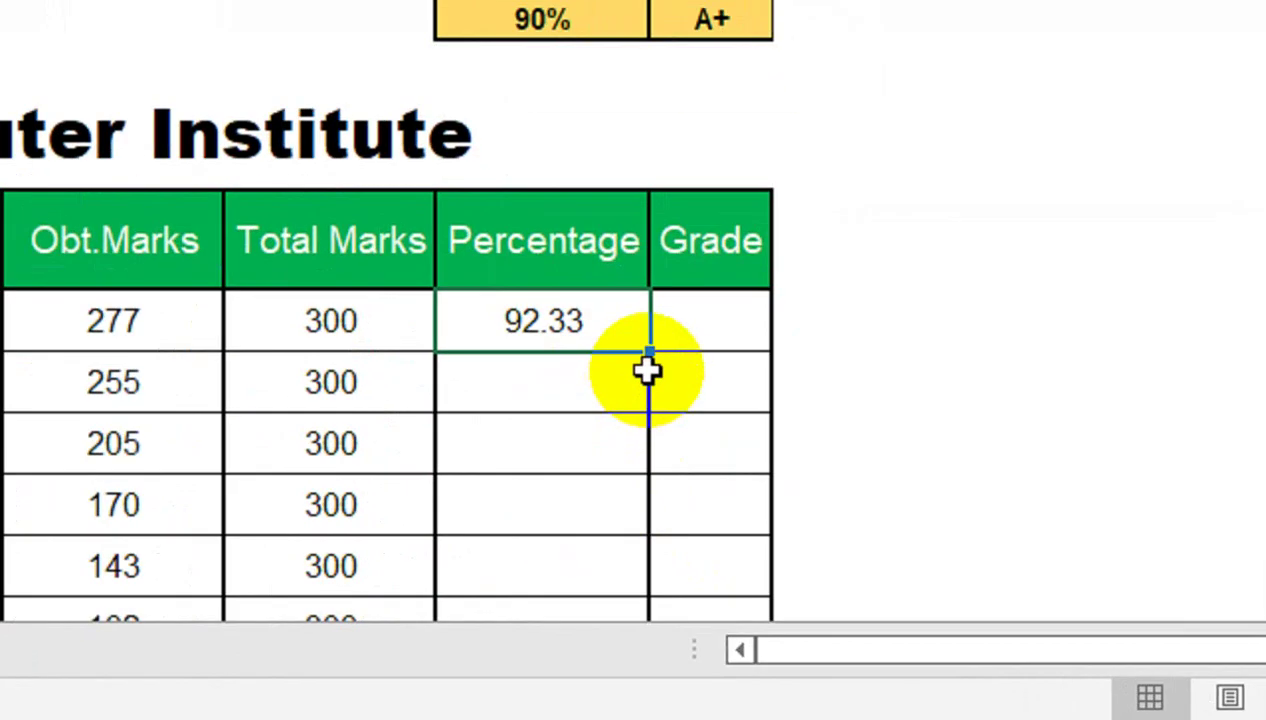
pyautogui.moveTo(737, 536); pyautogui.dragTo(726, 708)
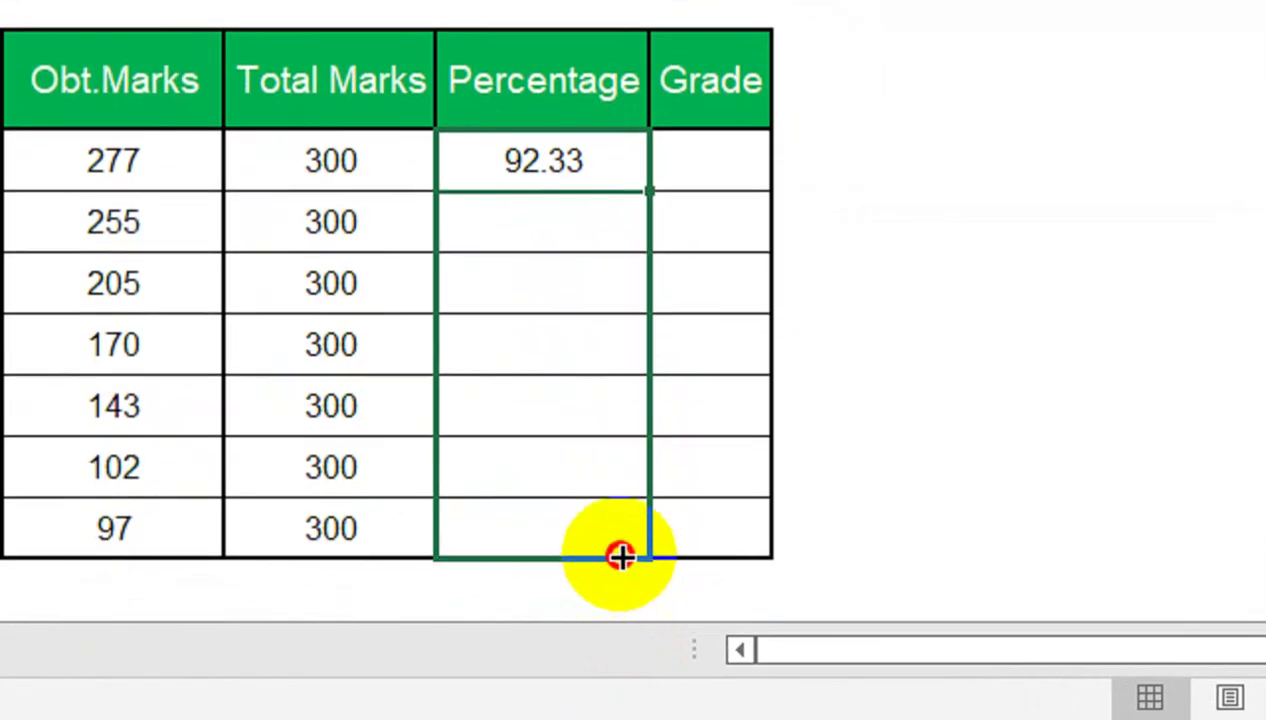
pyautogui.moveTo(625, 698); pyautogui.dragTo(620, 600)
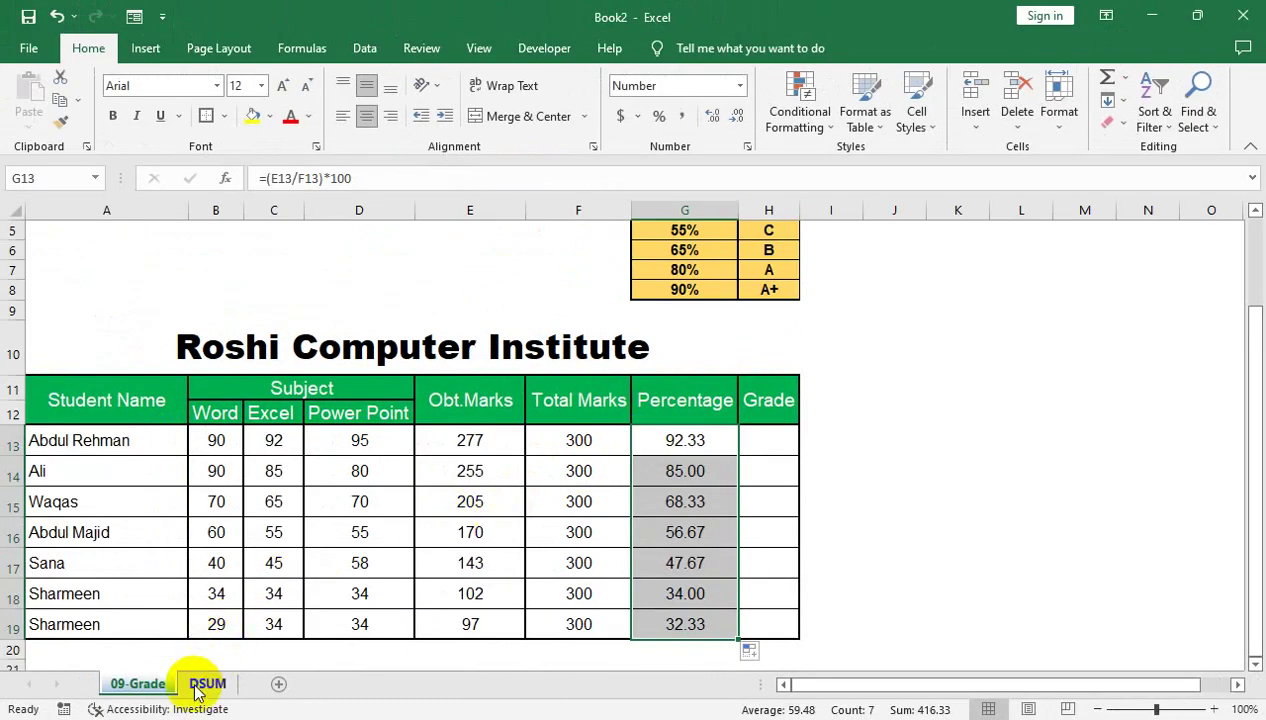
pyautogui.click(207, 683)
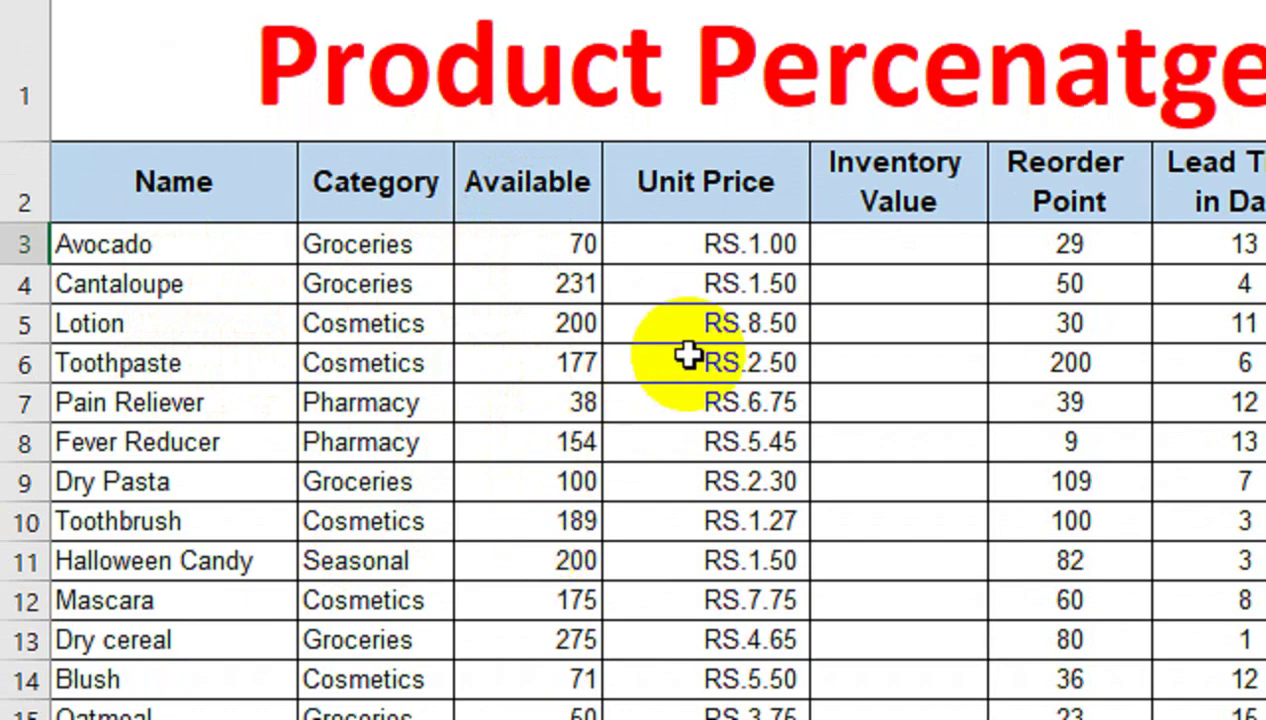
# Enter =D3*C3 in E3 and fill it down the Inventory Value column, starting at RS.70.00.
pyautogui.click(888, 244)
pyautogui.write('=')
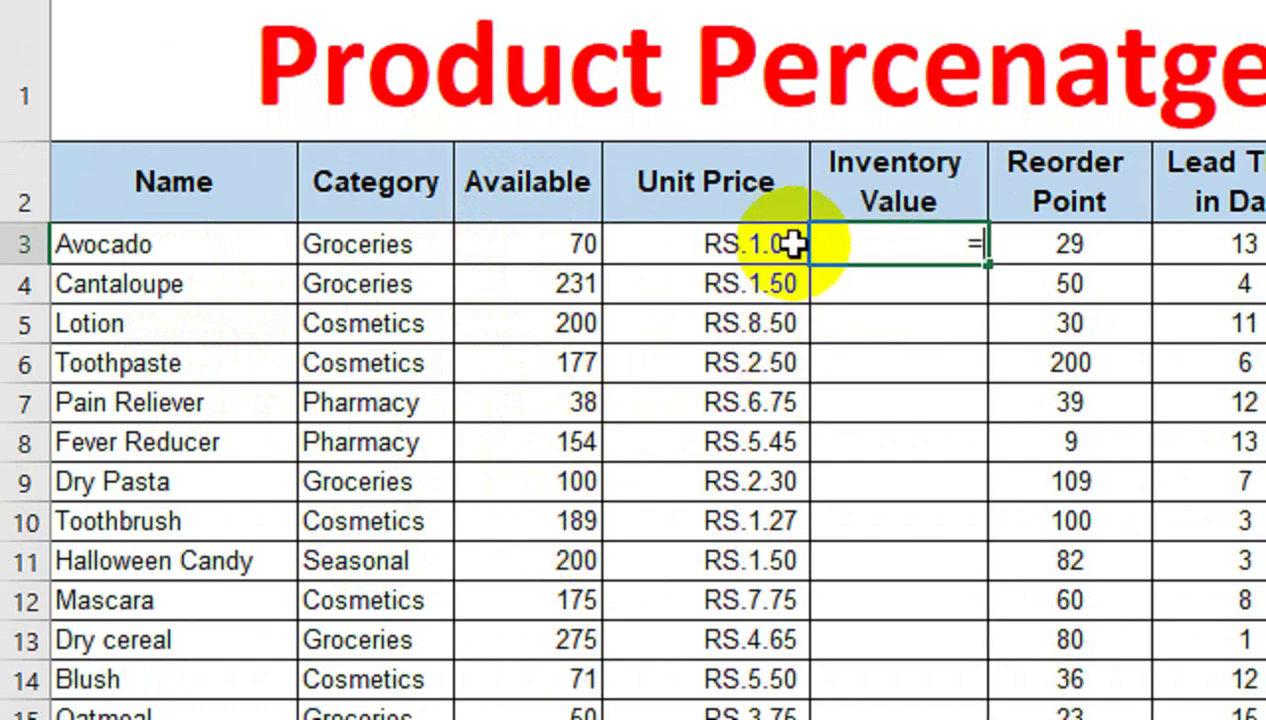
pyautogui.click(721, 244)
pyautogui.write('*')
pyautogui.click(721, 244)
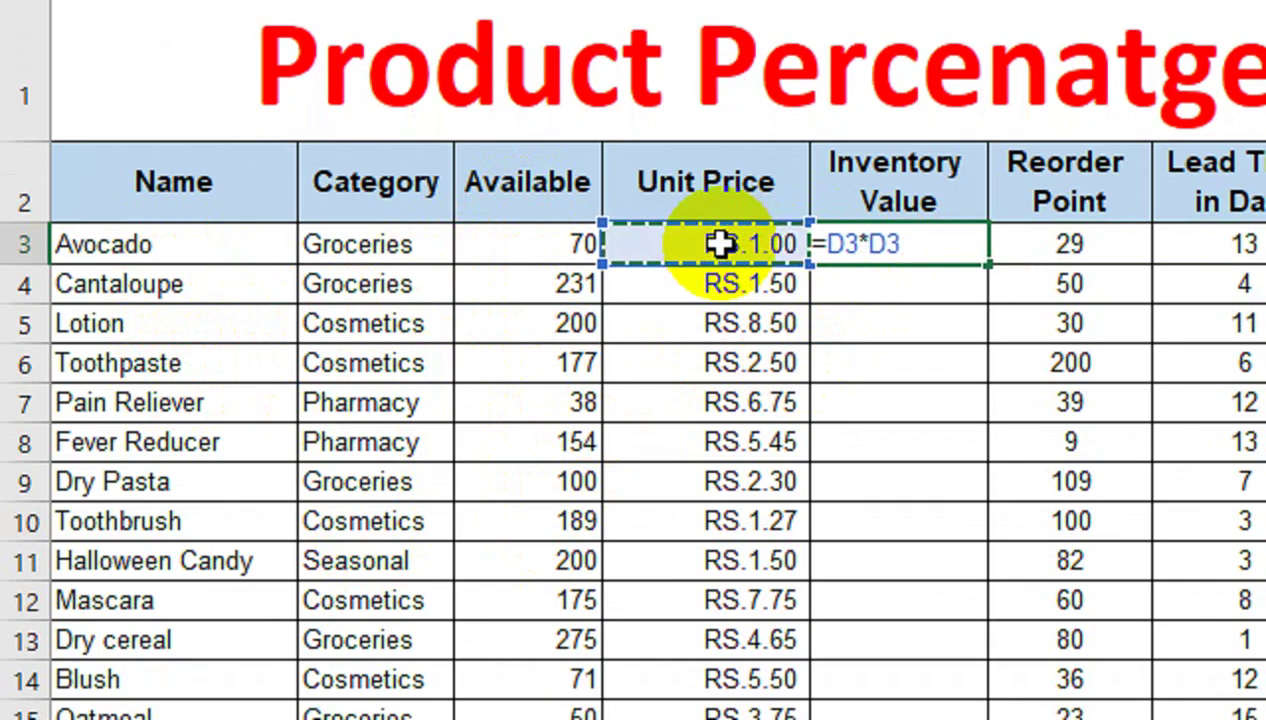
pyautogui.press('Left')
pyautogui.press('Return')
pyautogui.click(900, 244)
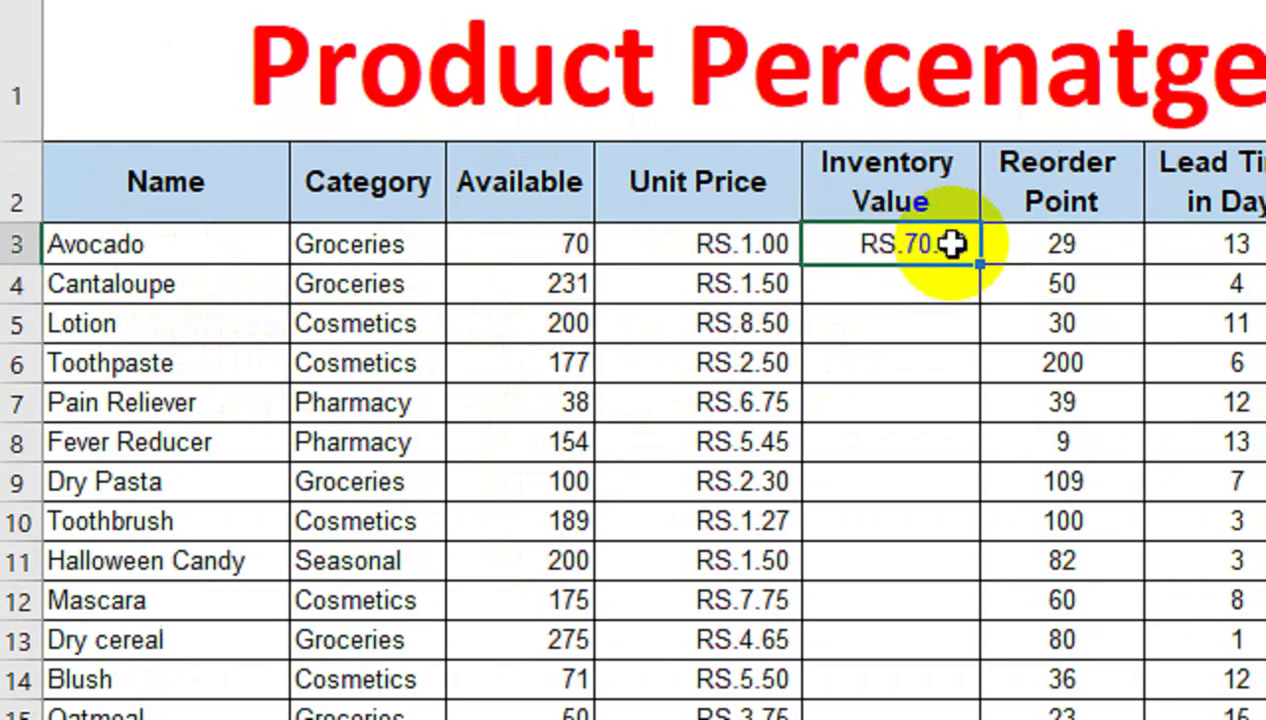
pyautogui.doubleClick(988, 264)
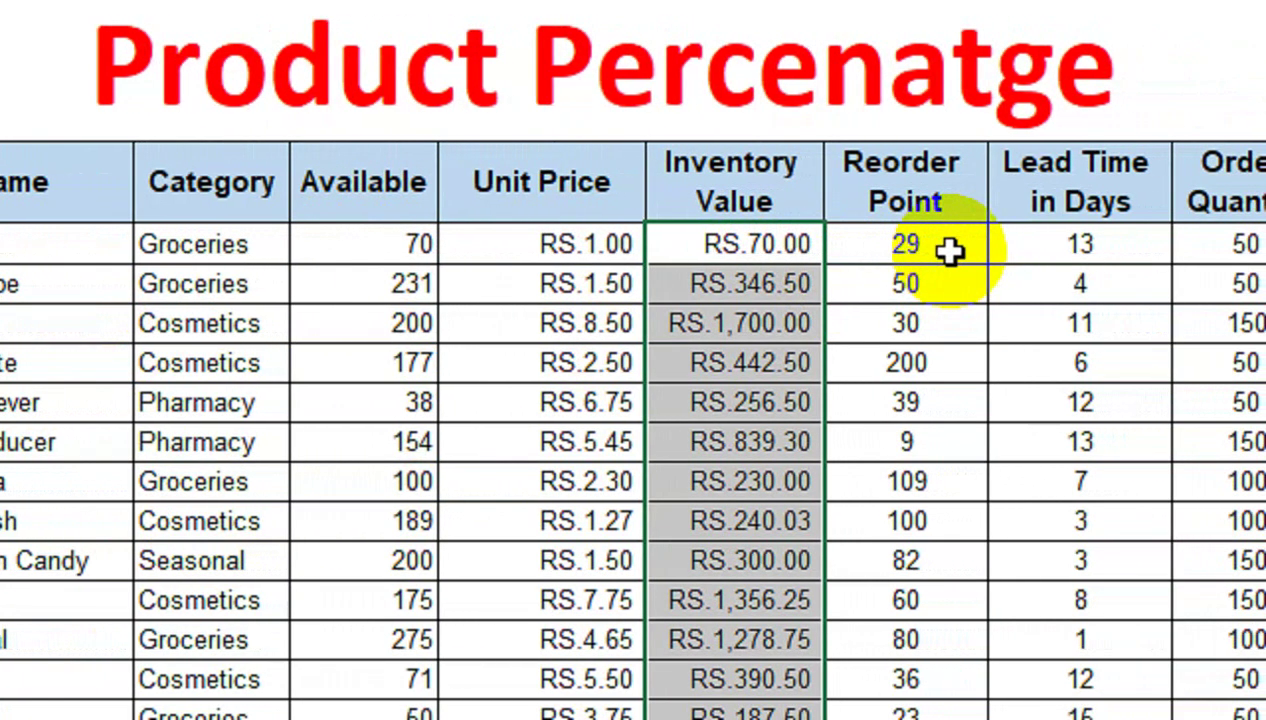
pyautogui.click(950, 246)
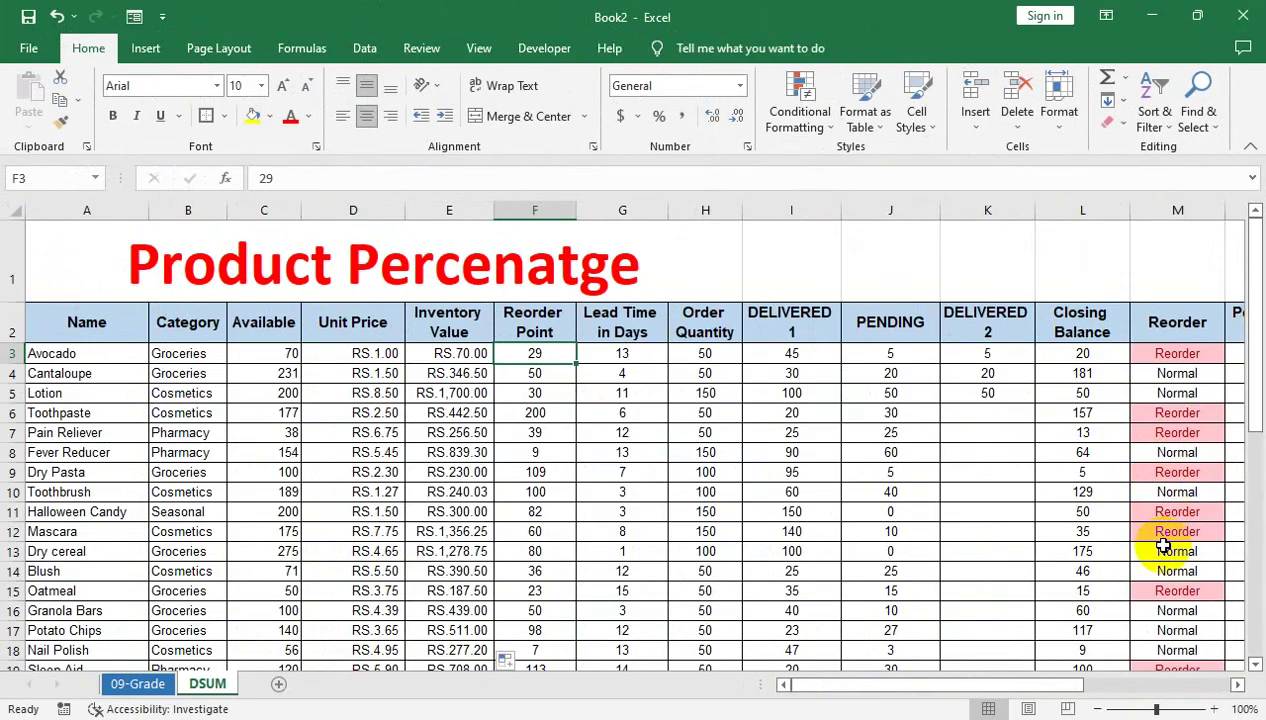
# Select the summary table's category cell and set it to Cosmetics.
pyautogui.click(1238, 686)
pyautogui.click(1238, 686)
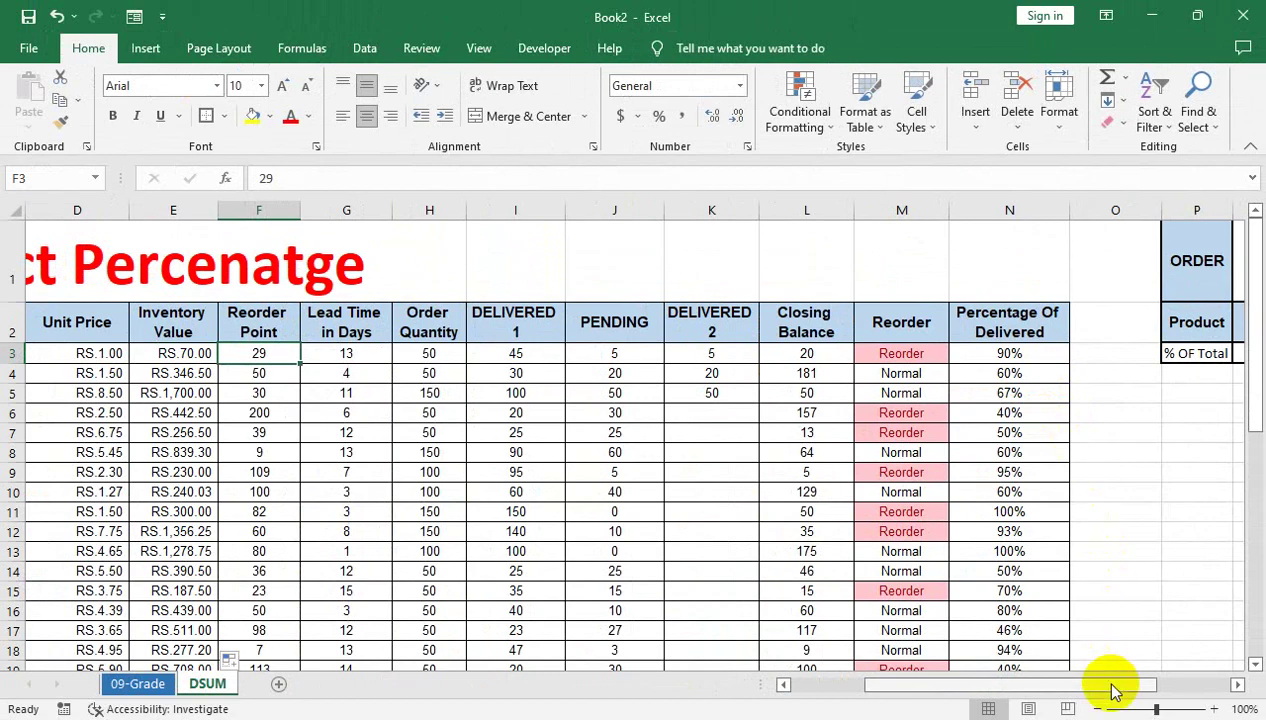
pyautogui.moveTo(1115, 690); pyautogui.dragTo(1201, 686)
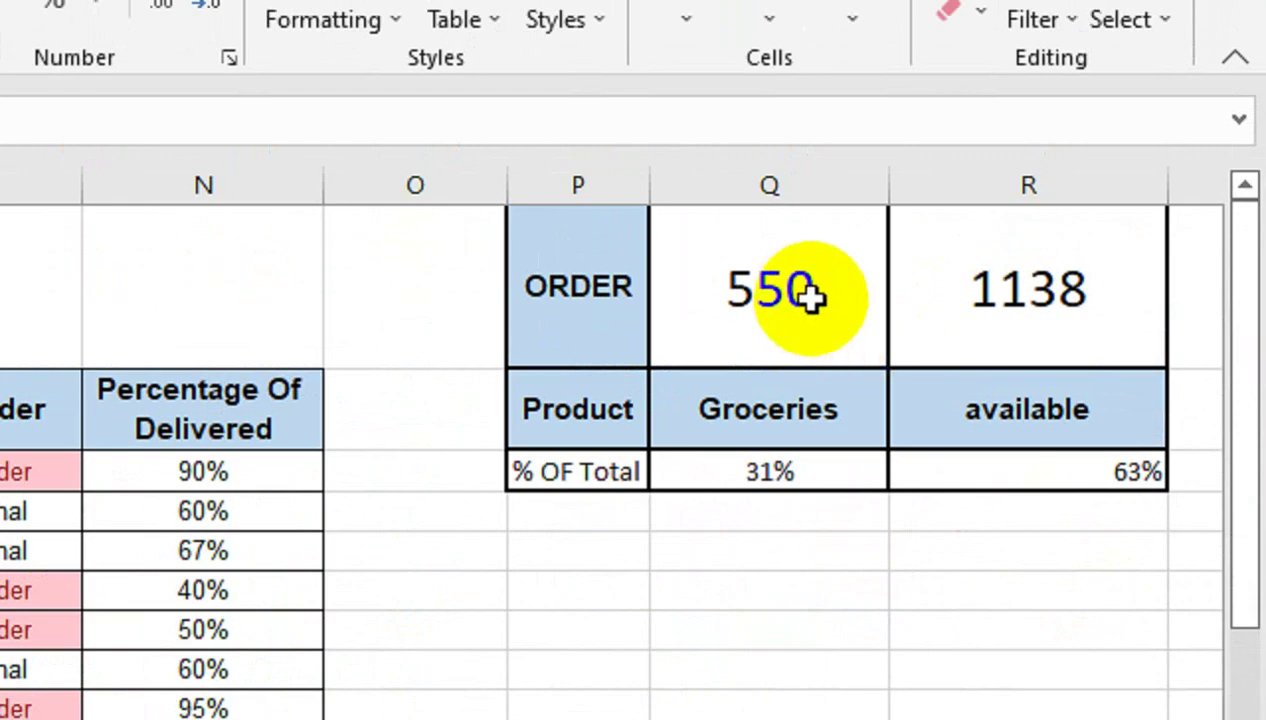
pyautogui.click(780, 430)
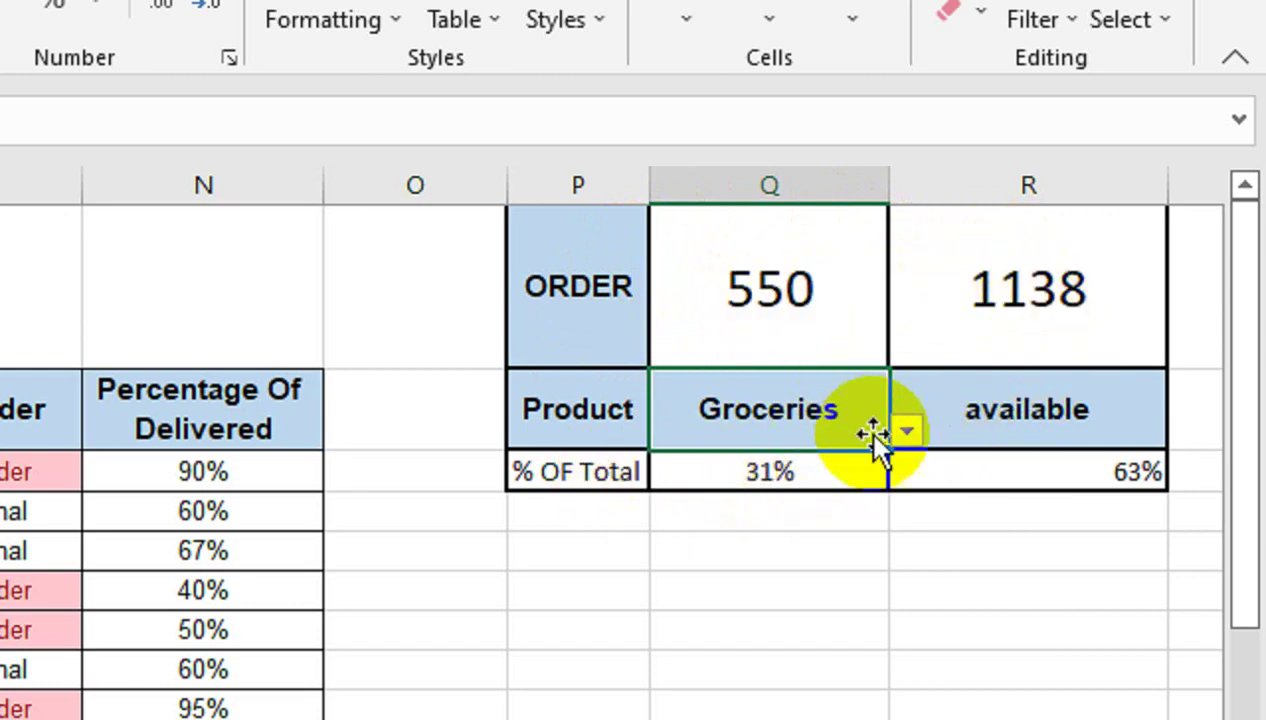
pyautogui.click(906, 432)
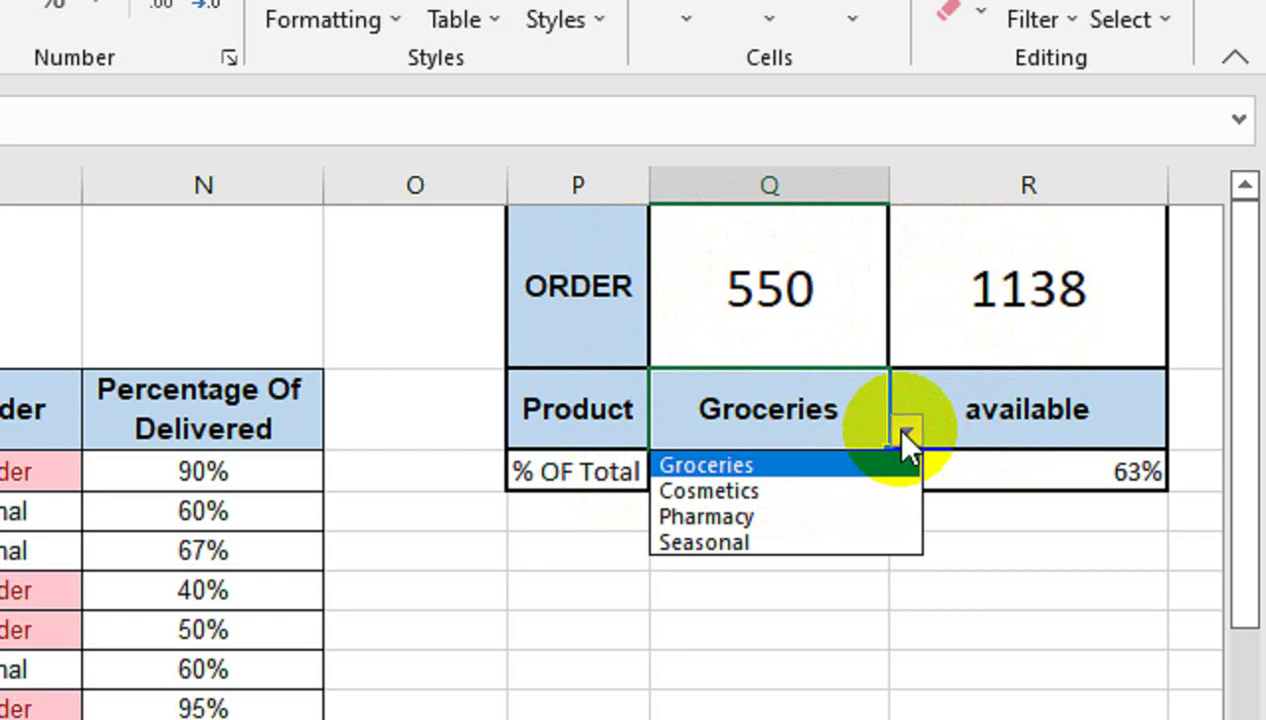
pyautogui.click(855, 490)
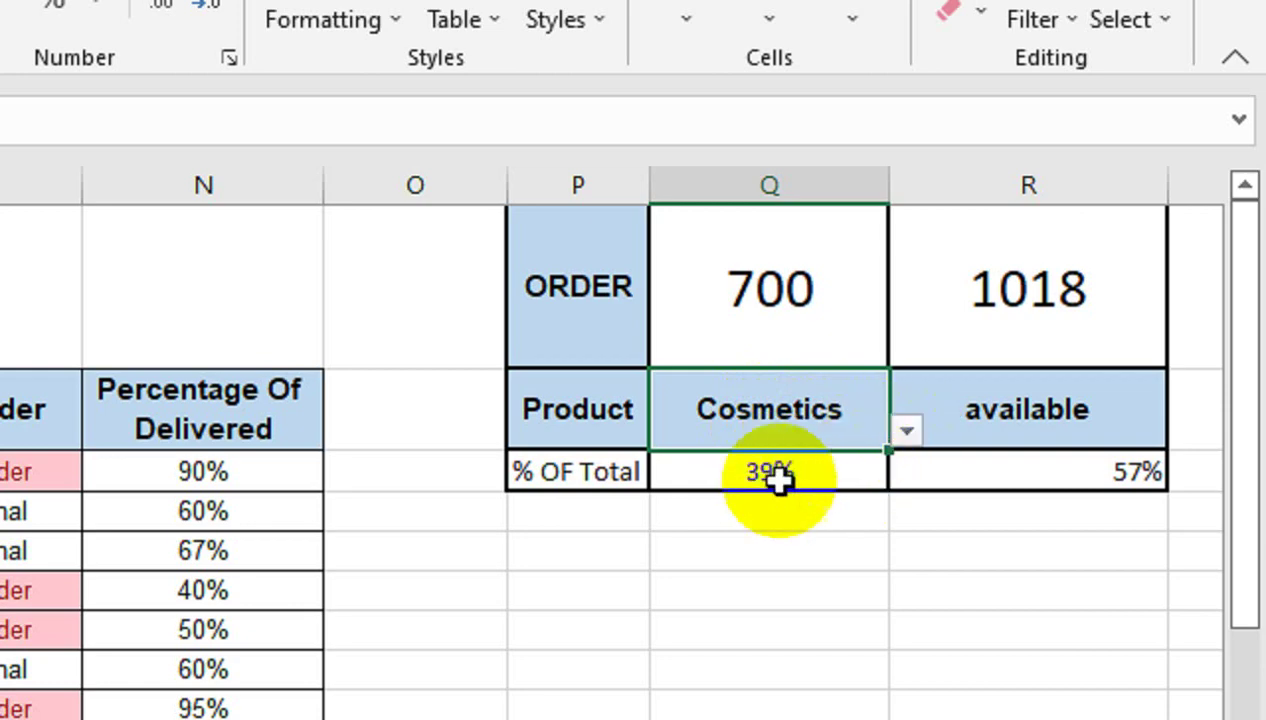
# Cycle the category through Groceries and Pharmacy, ending on Seasonal with 300 ordered, 352 available.
pyautogui.click(906, 430)
pyautogui.click(872, 462)
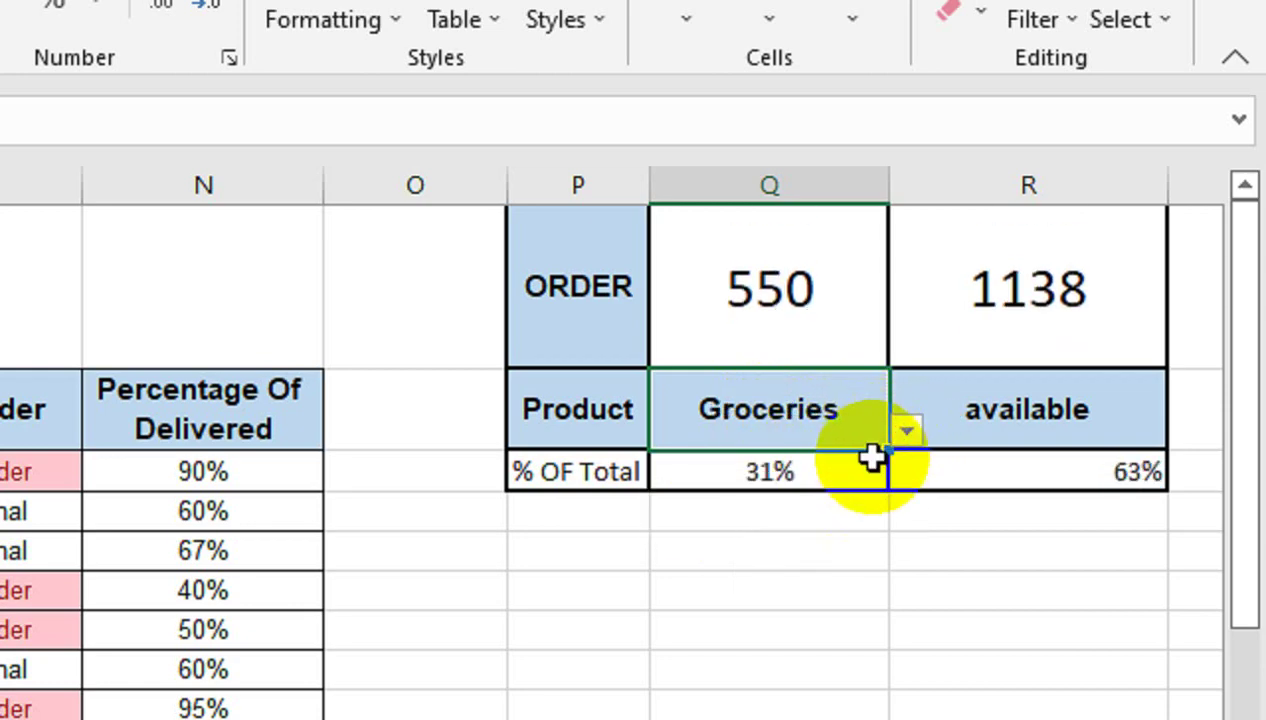
pyautogui.click(906, 430)
pyautogui.click(870, 512)
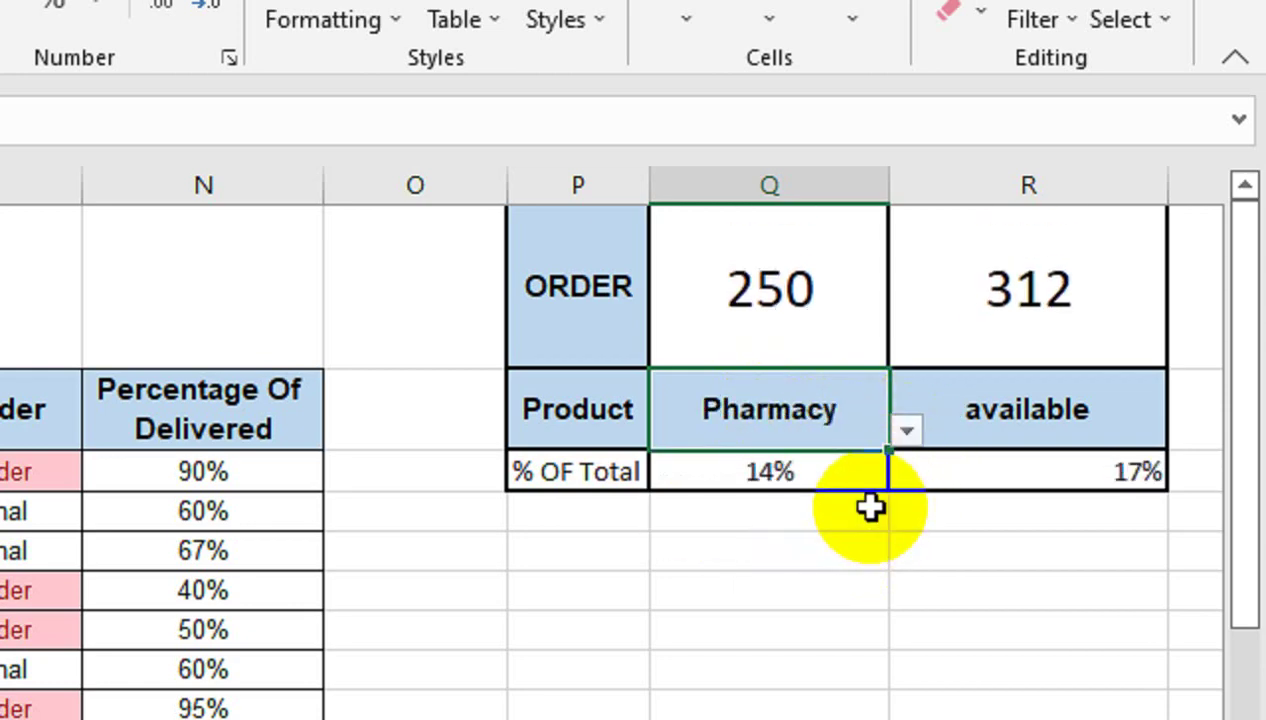
pyautogui.click(906, 430)
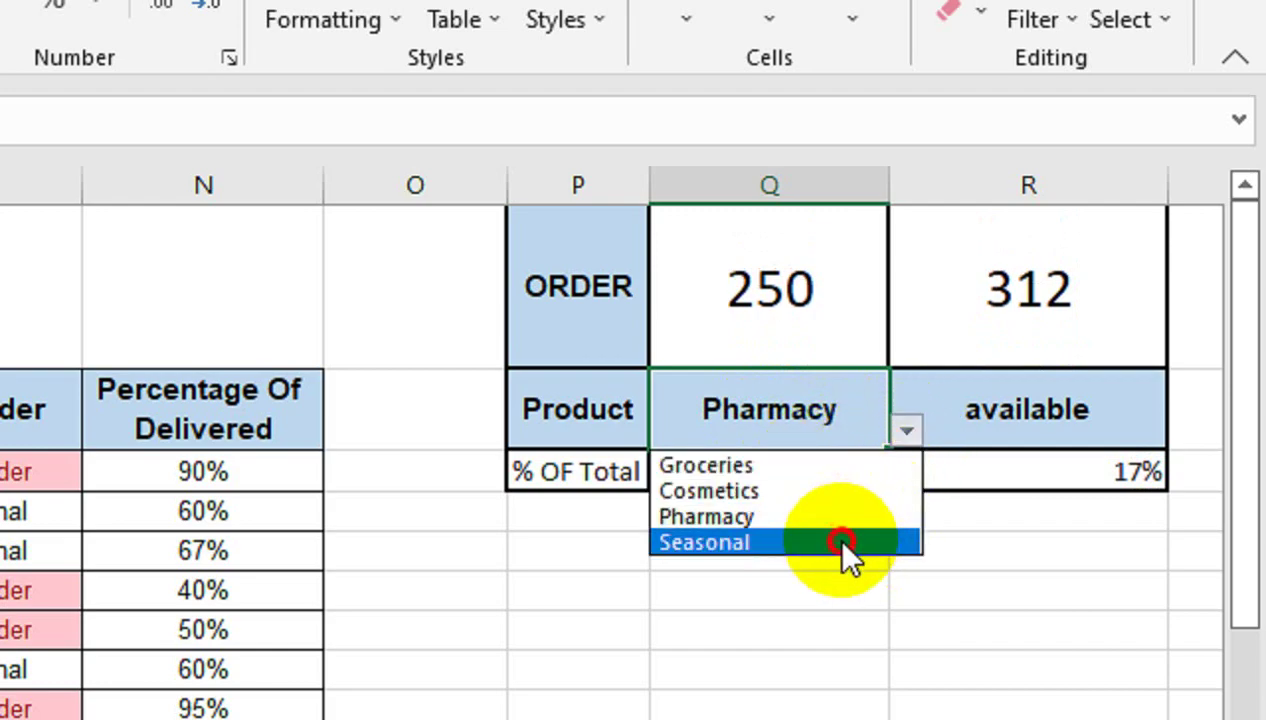
pyautogui.click(842, 543)
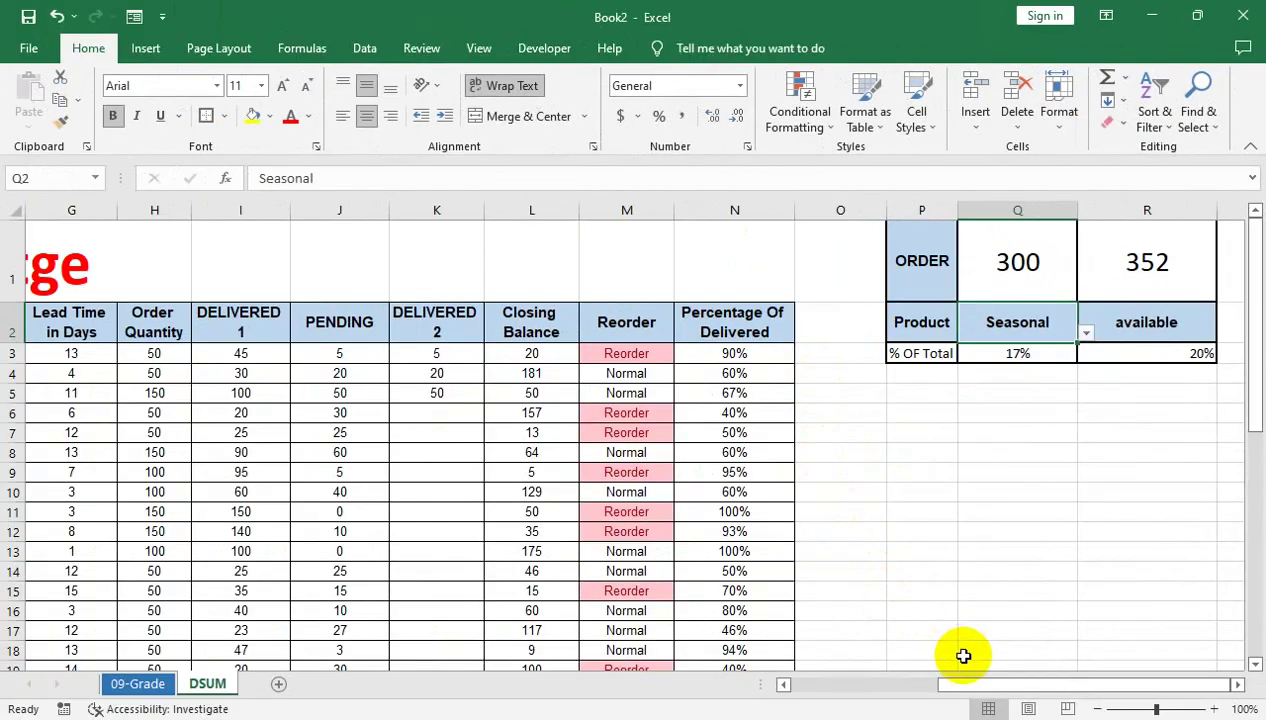
pyautogui.moveTo(969, 686); pyautogui.dragTo(797, 688)
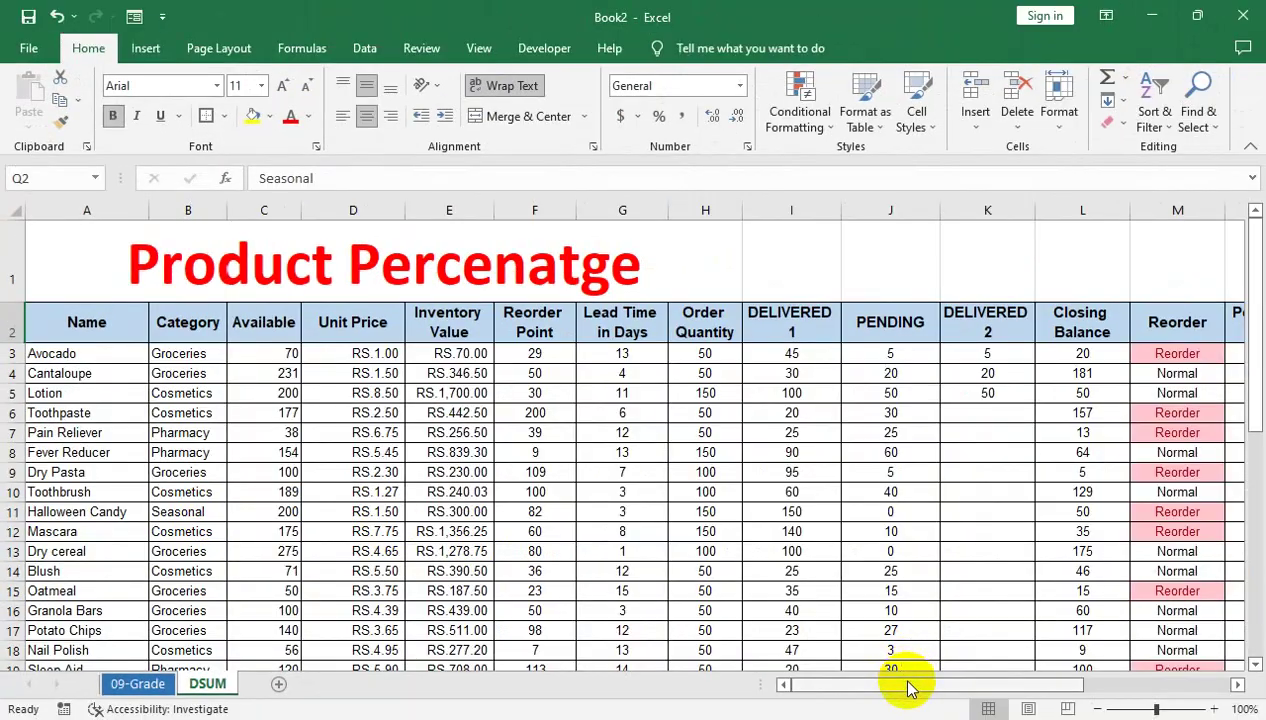
pyautogui.moveTo(910, 688); pyautogui.dragTo(1130, 684)
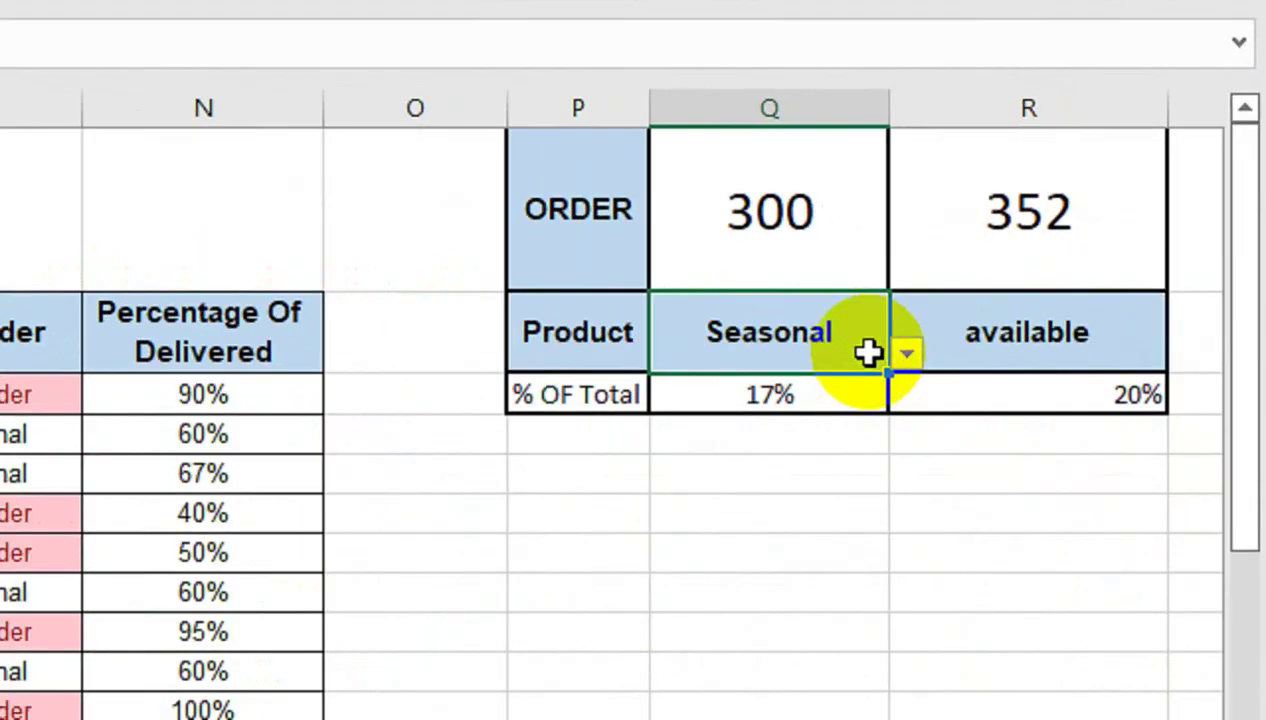
pyautogui.click(907, 352)
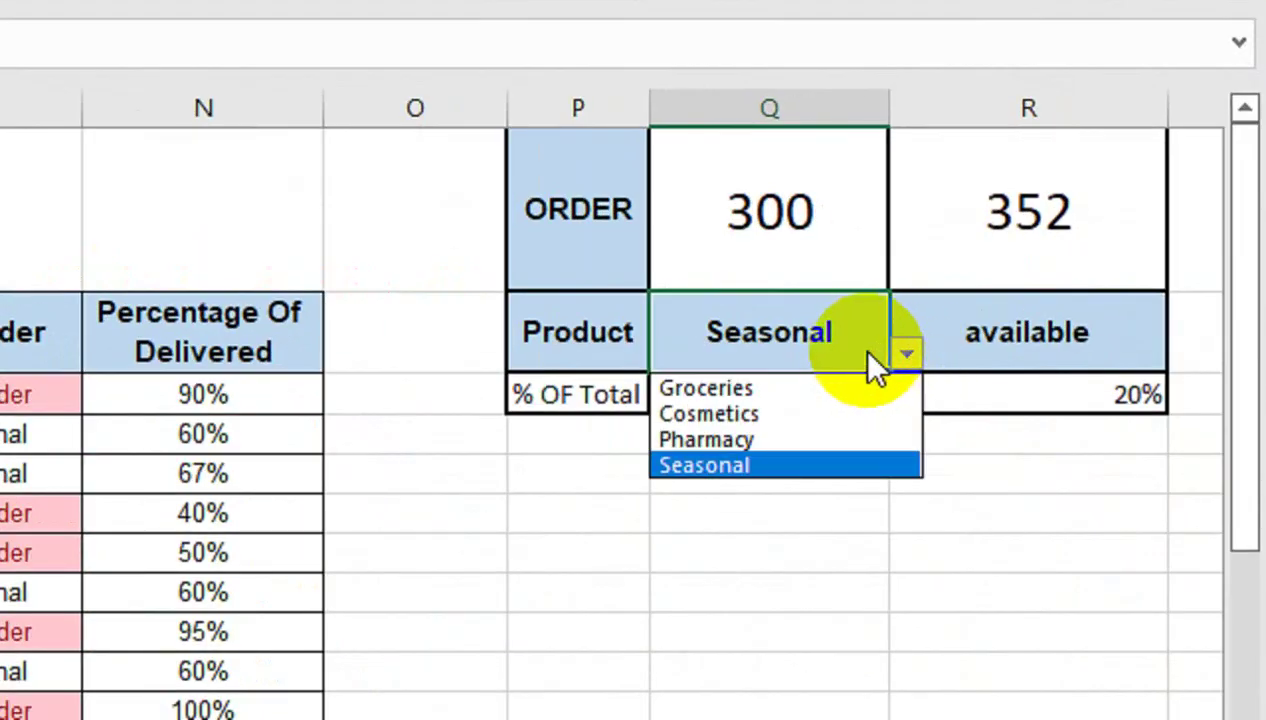
pyautogui.click(858, 390)
pyautogui.click(906, 353)
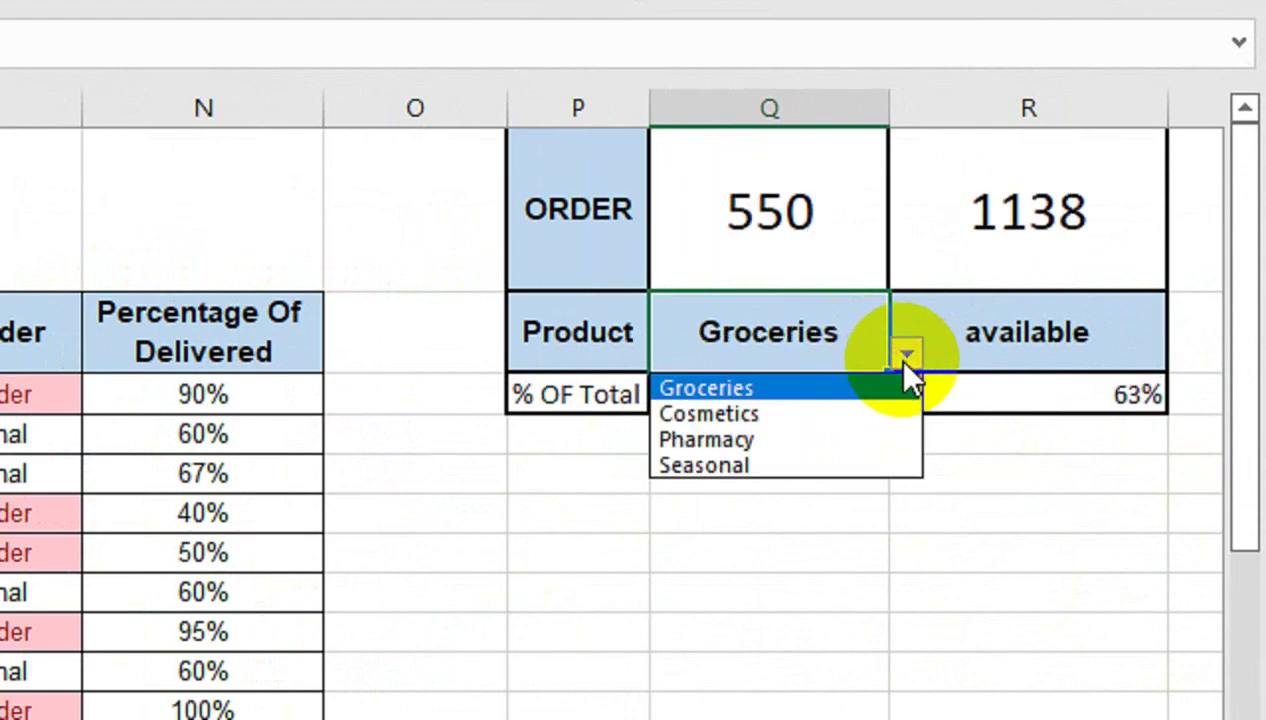
pyautogui.click(850, 414)
pyautogui.click(906, 354)
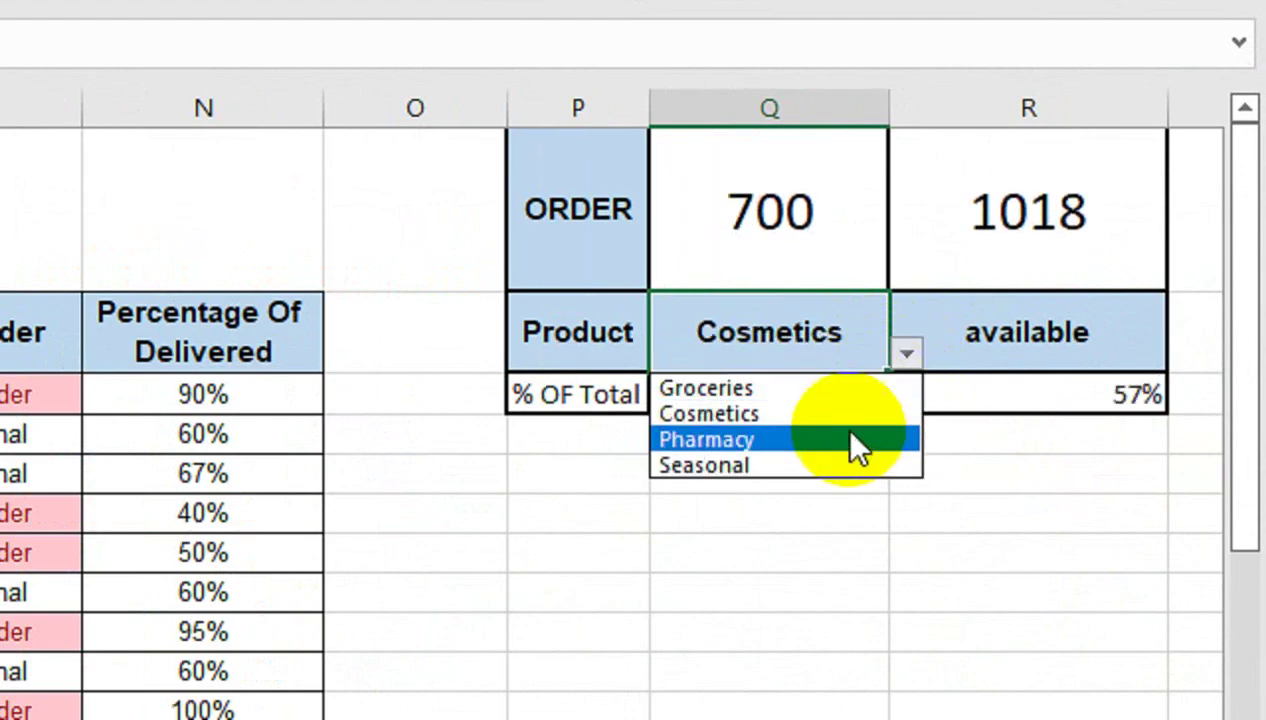
pyautogui.click(852, 441)
pyautogui.click(906, 354)
pyautogui.click(834, 466)
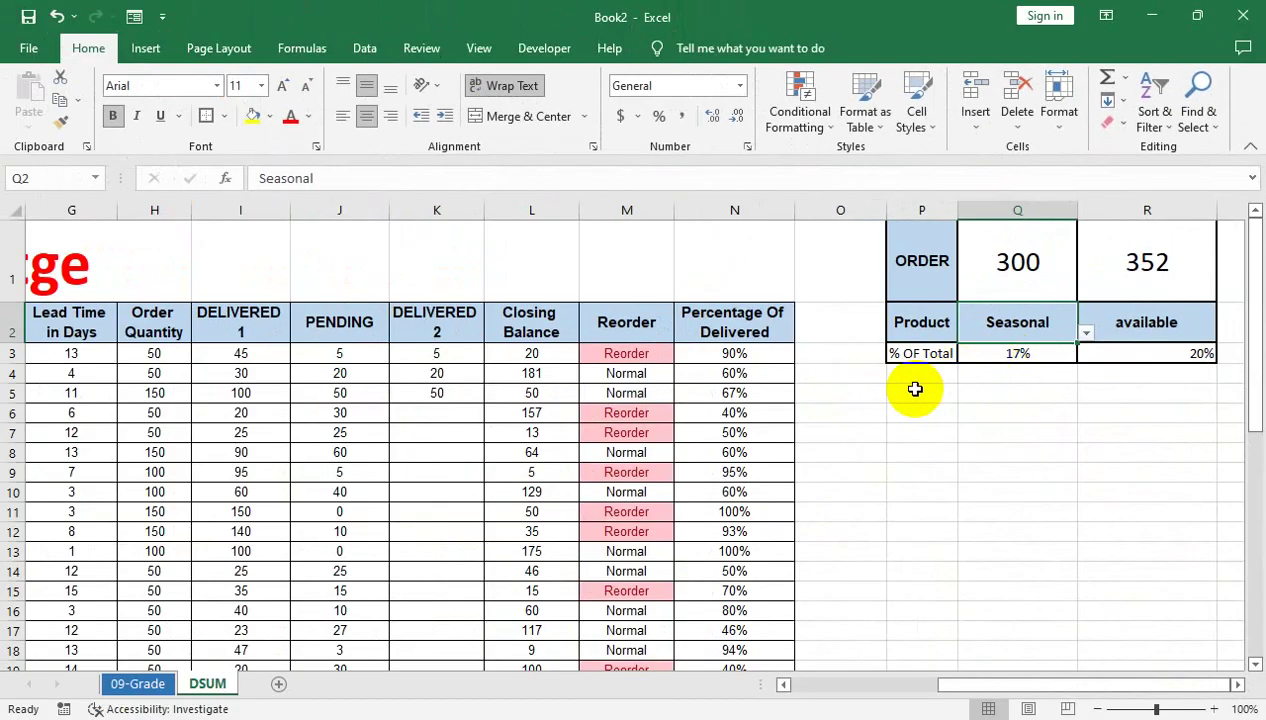
# Duplicate the %SUM sheet using Move or Copy with Create a copy ticked.
pyautogui.click(416, 494)
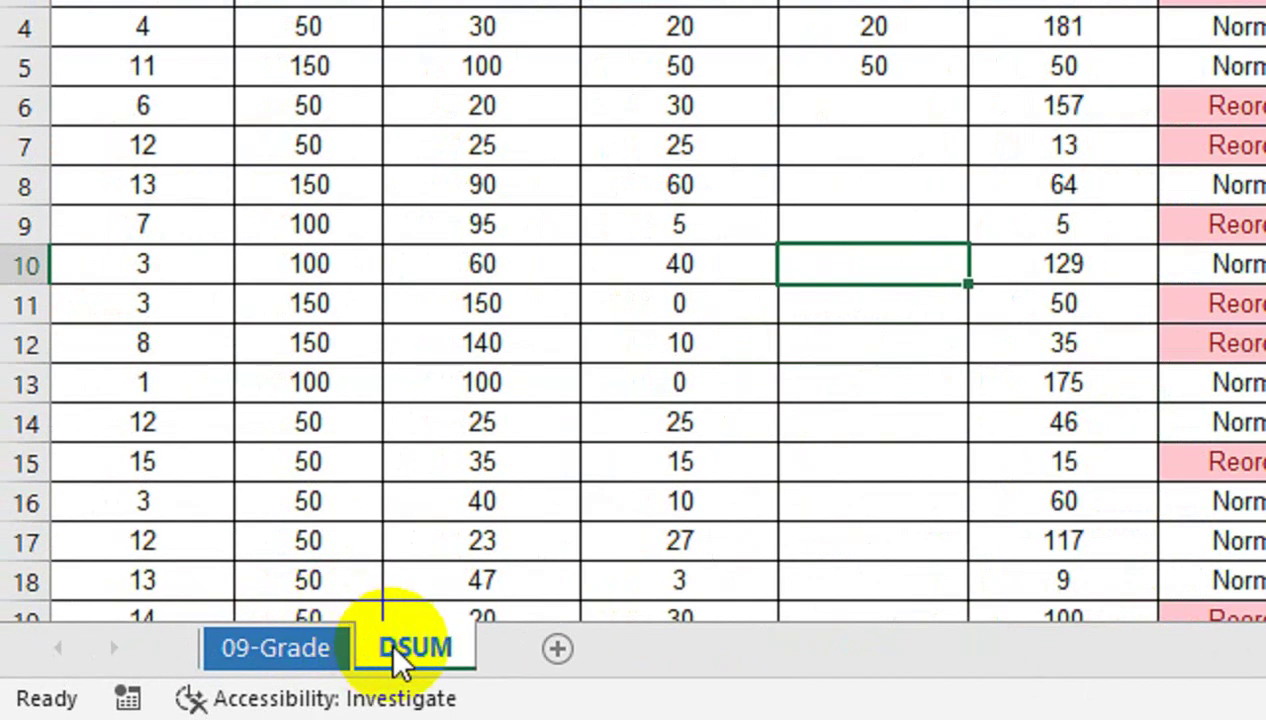
pyautogui.rightClick(438, 648)
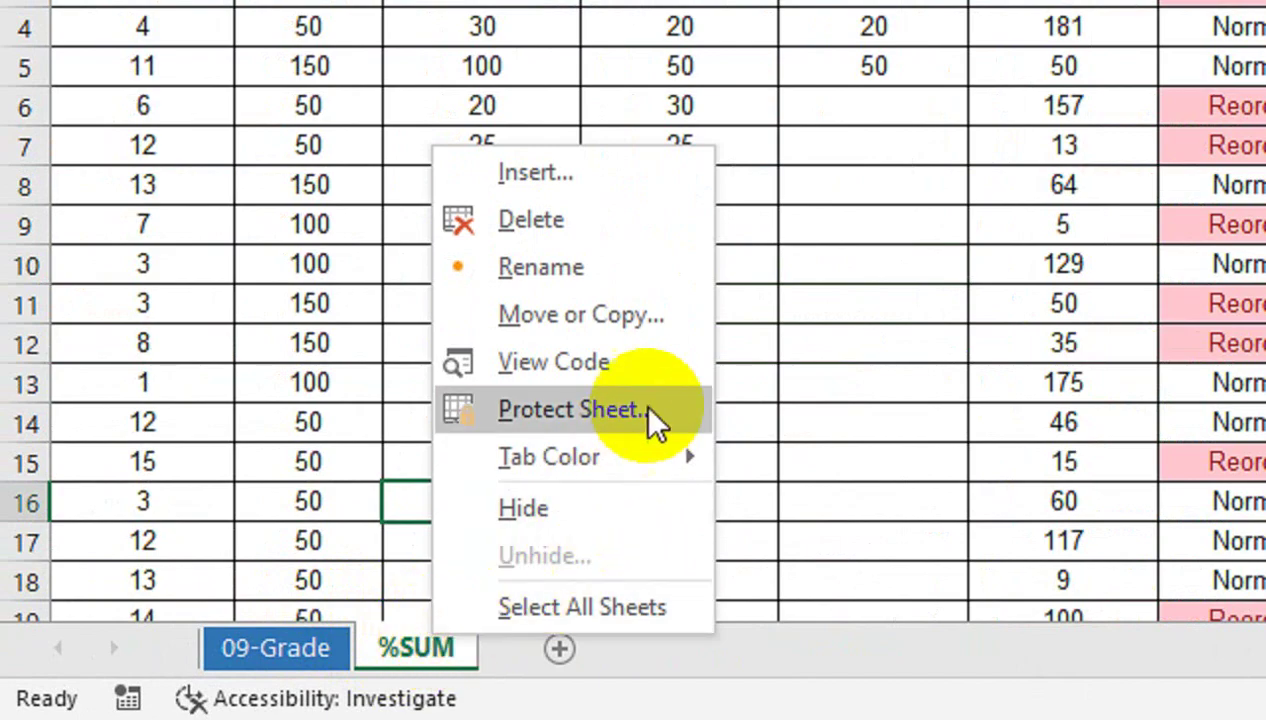
pyautogui.click(672, 316)
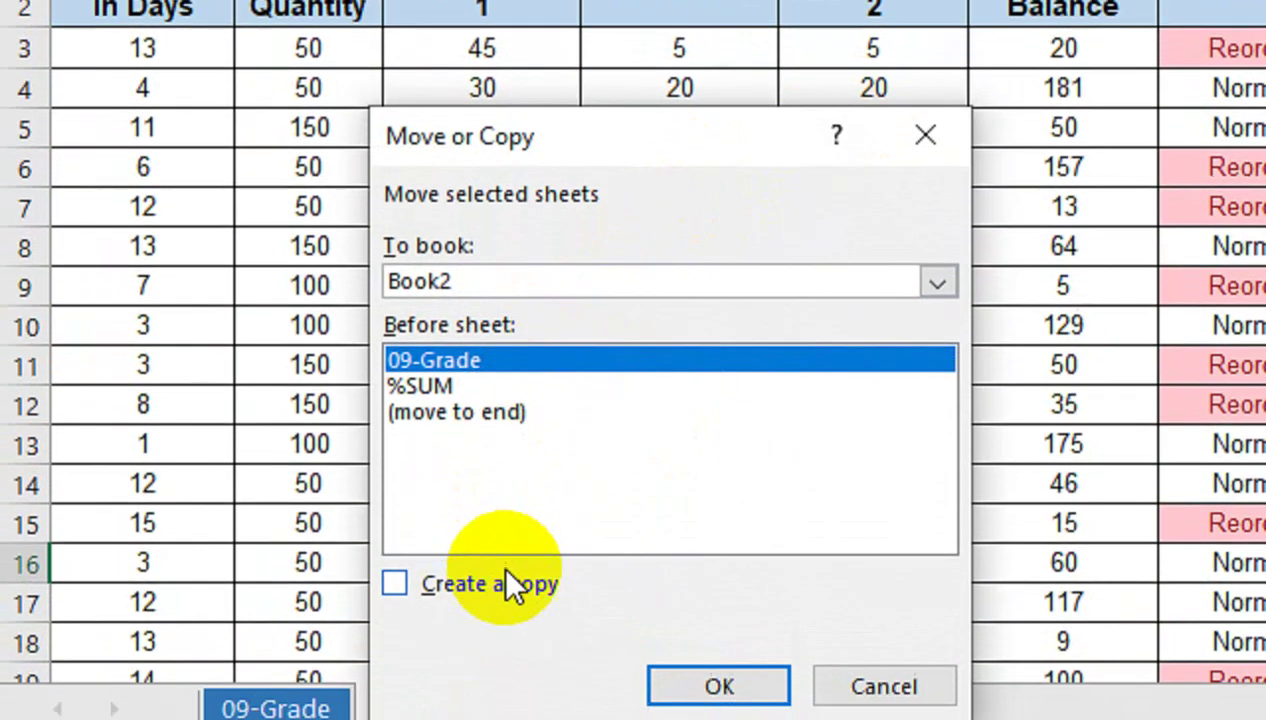
pyautogui.click(517, 520)
pyautogui.click(717, 621)
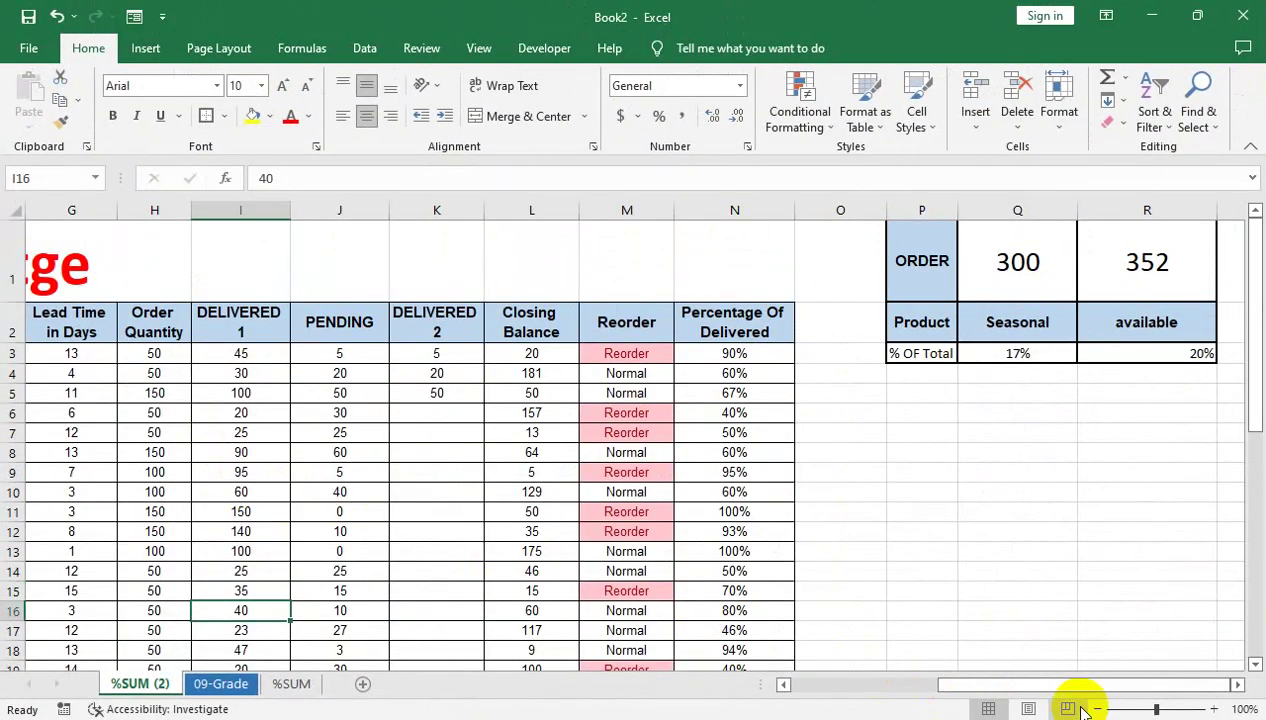
pyautogui.moveTo(960, 686); pyautogui.dragTo(840, 690)
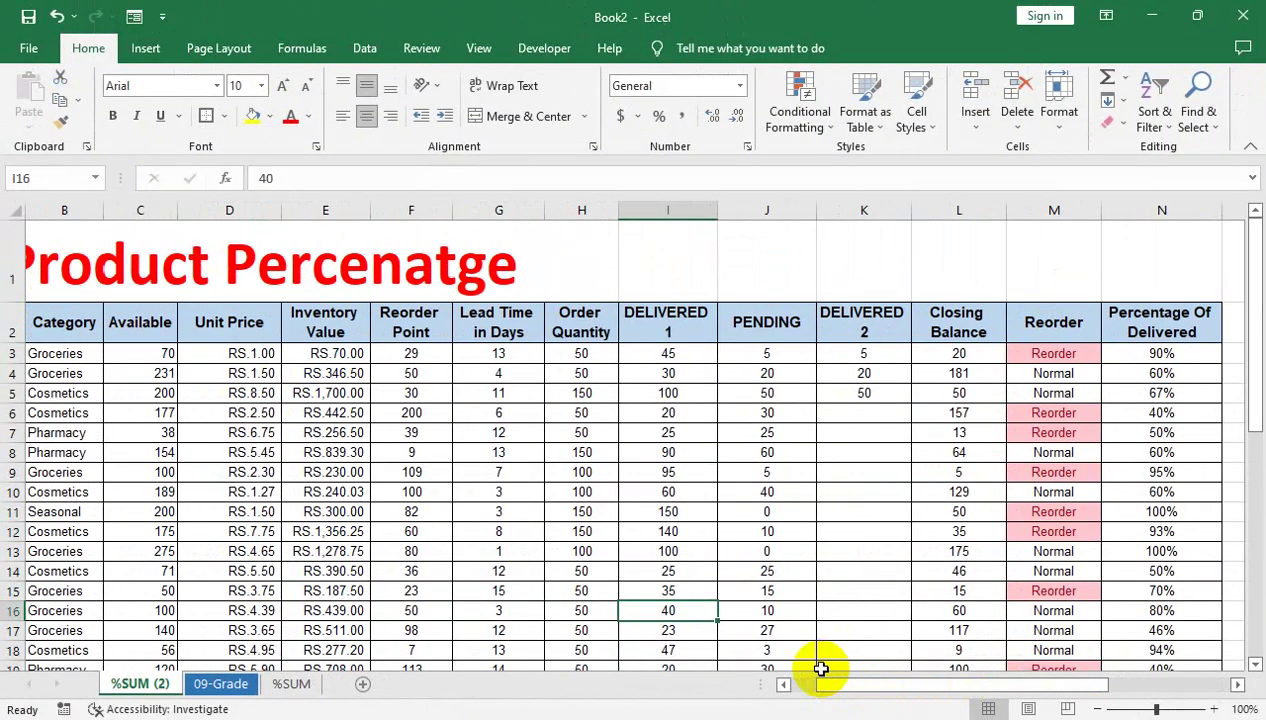
# Clear the old PENDING values and fill column J with =H3-I3 for every product.
pyautogui.hotkey('ctrl', 'z')
pyautogui.write('=')
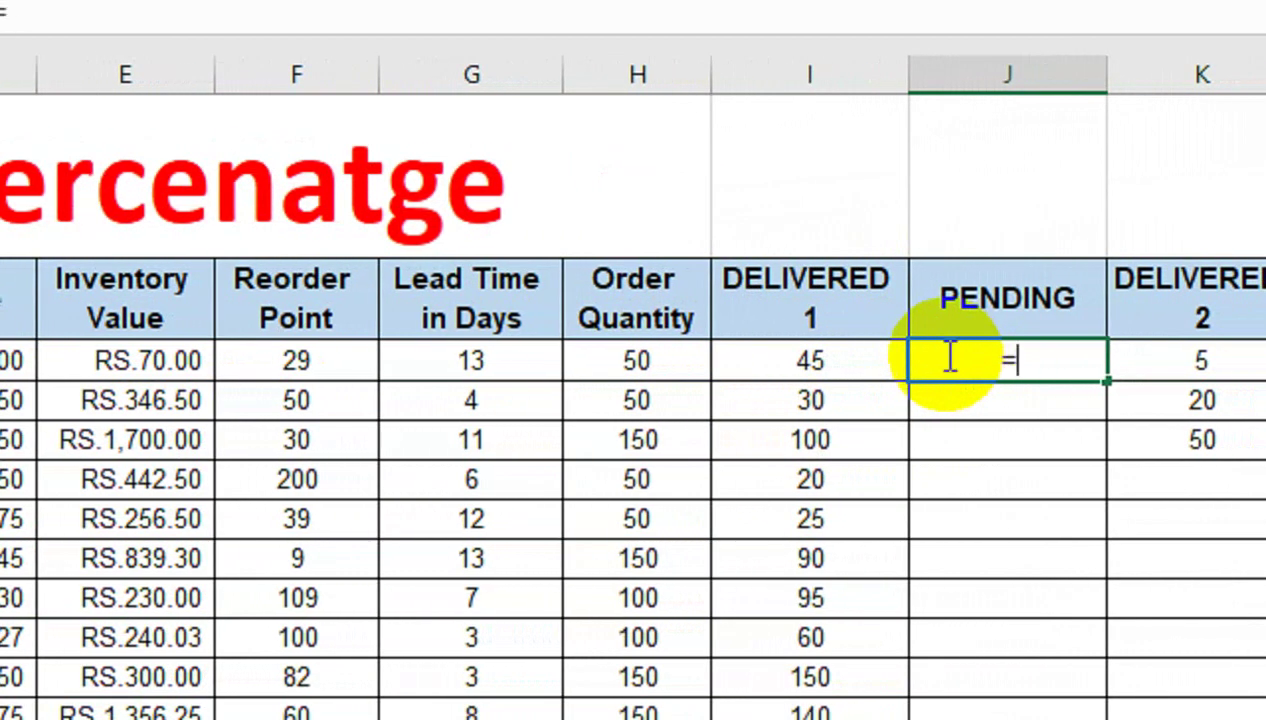
pyautogui.click(683, 363)
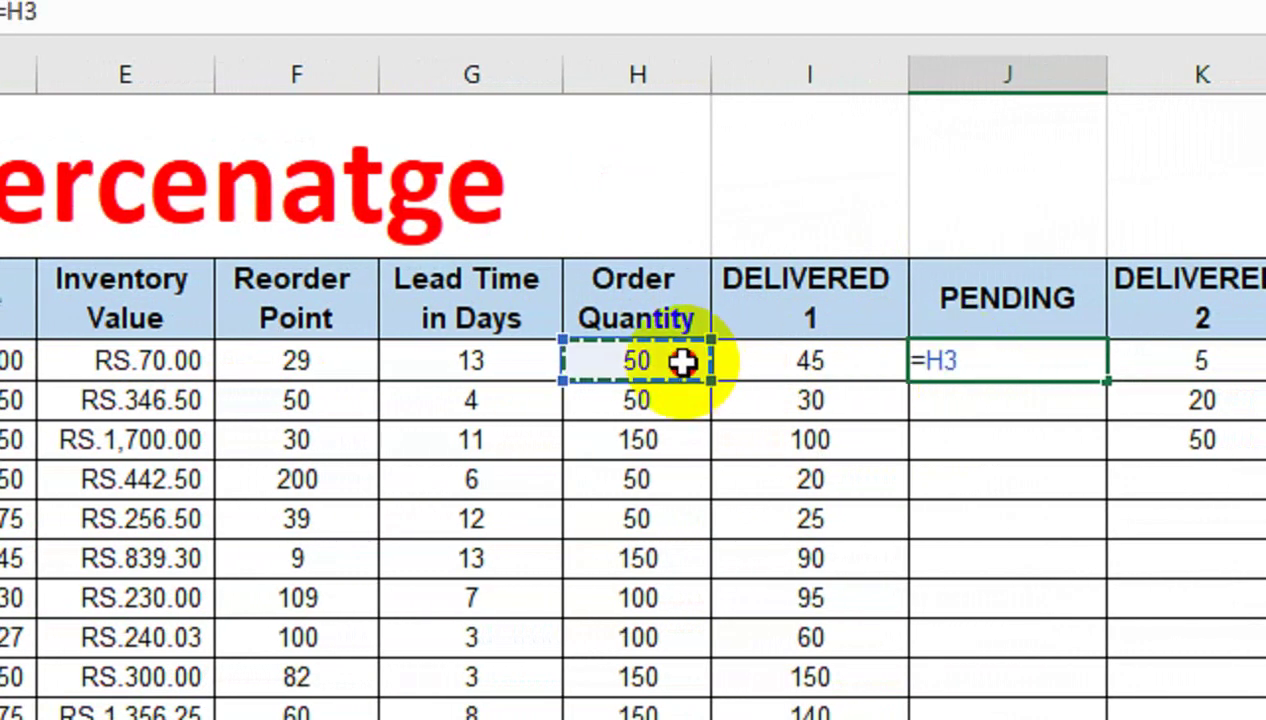
pyautogui.click(834, 360)
pyautogui.press('Return')
pyautogui.click(1010, 357)
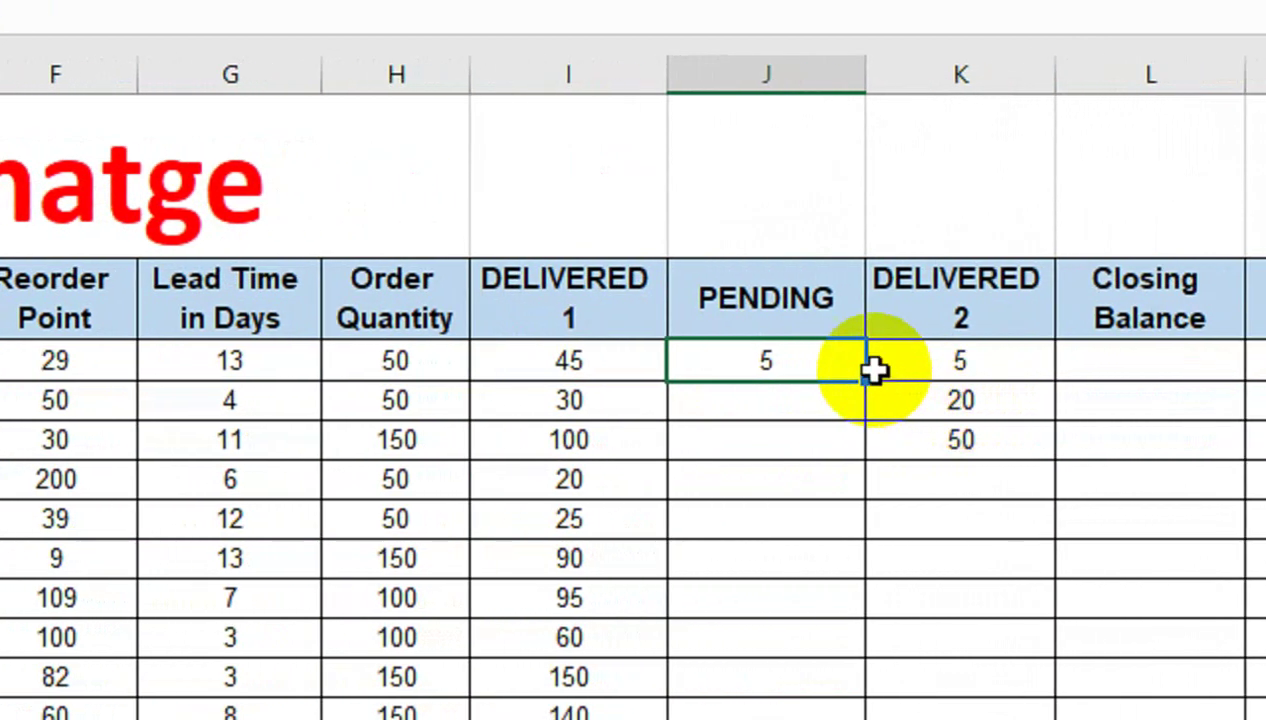
pyautogui.doubleClick(868, 378)
# Enter 30 in DELIVERED 2 cell K6 to match row 6's PENDING amount.
pyautogui.click(902, 400)
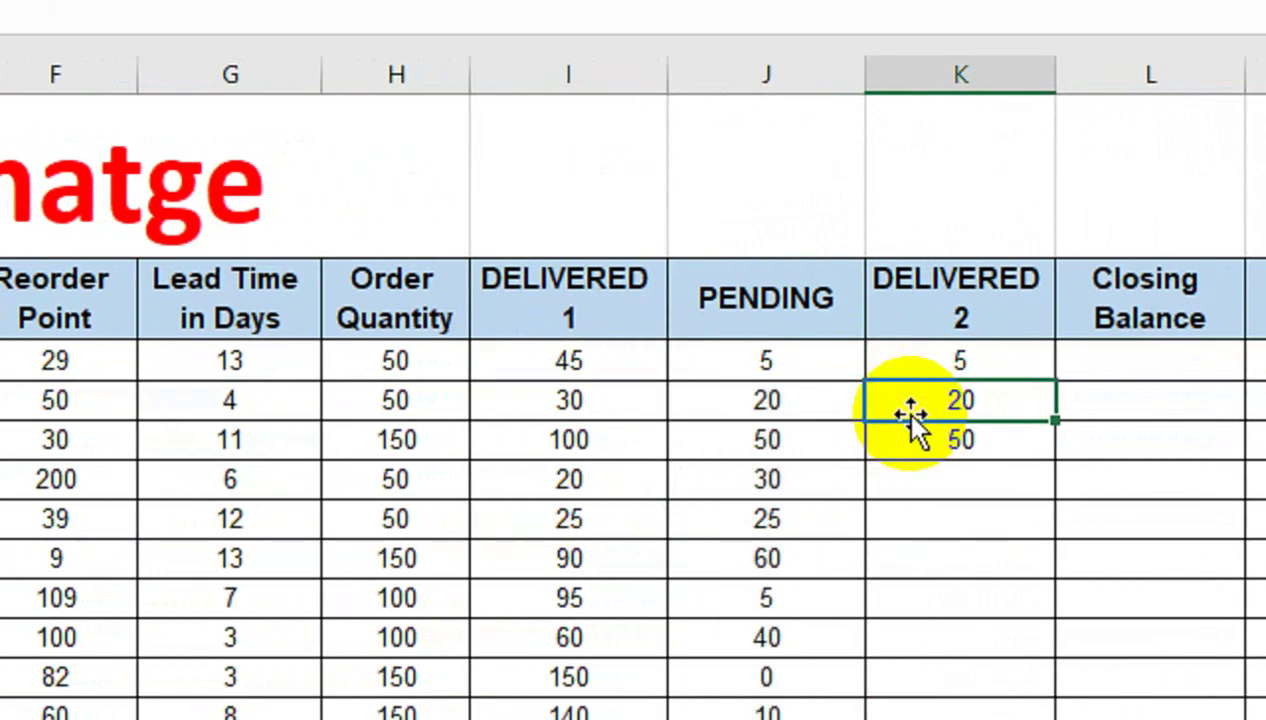
pyautogui.click(892, 455)
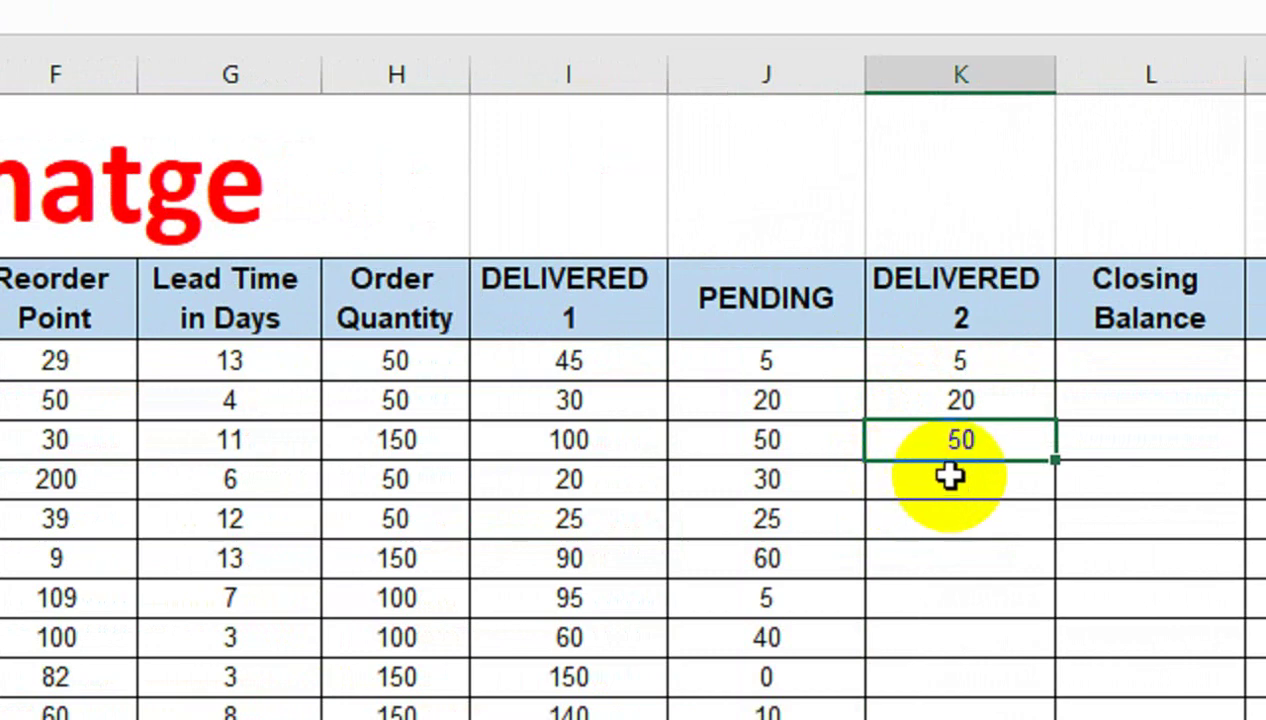
pyautogui.click(908, 485)
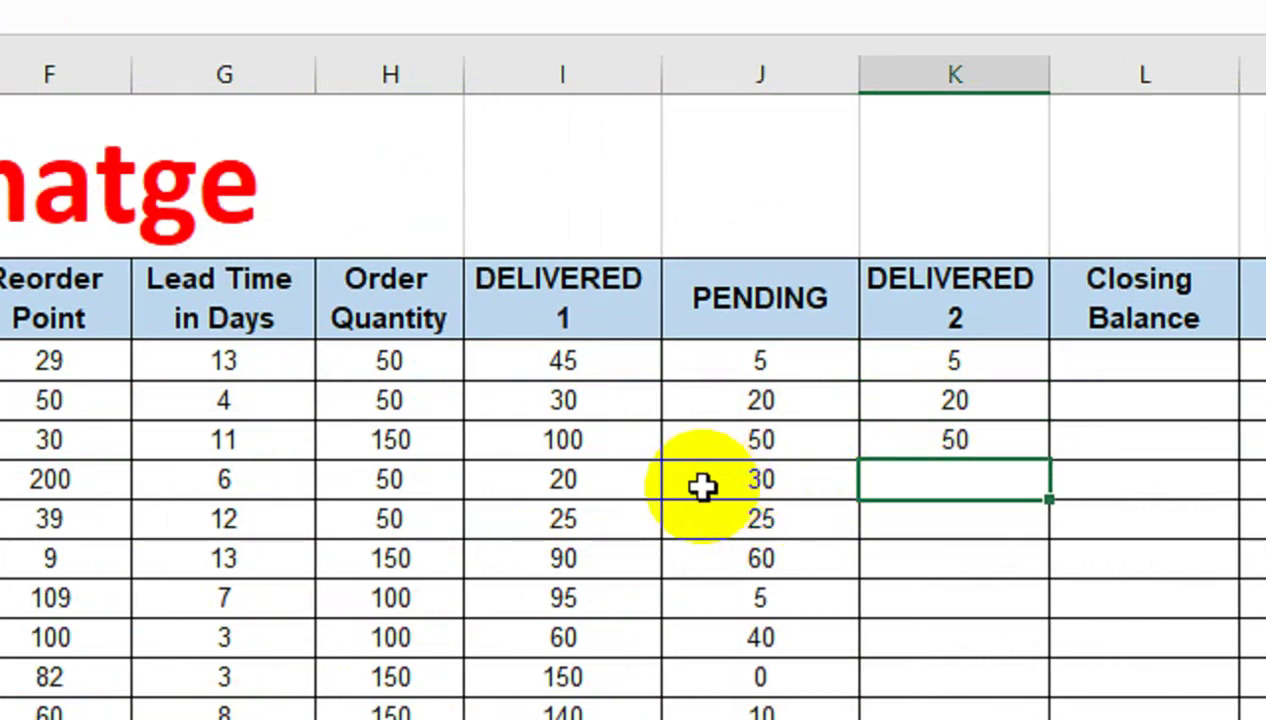
pyautogui.click(833, 483)
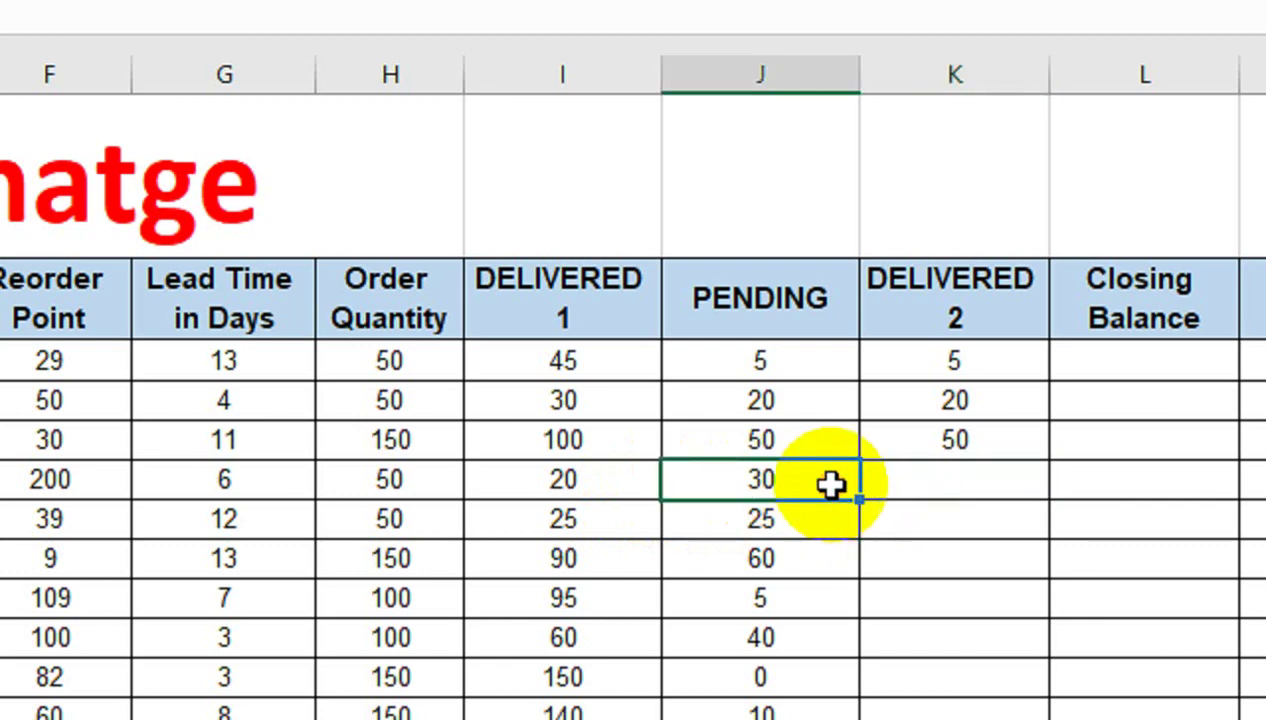
pyautogui.click(947, 474)
pyautogui.write('30')
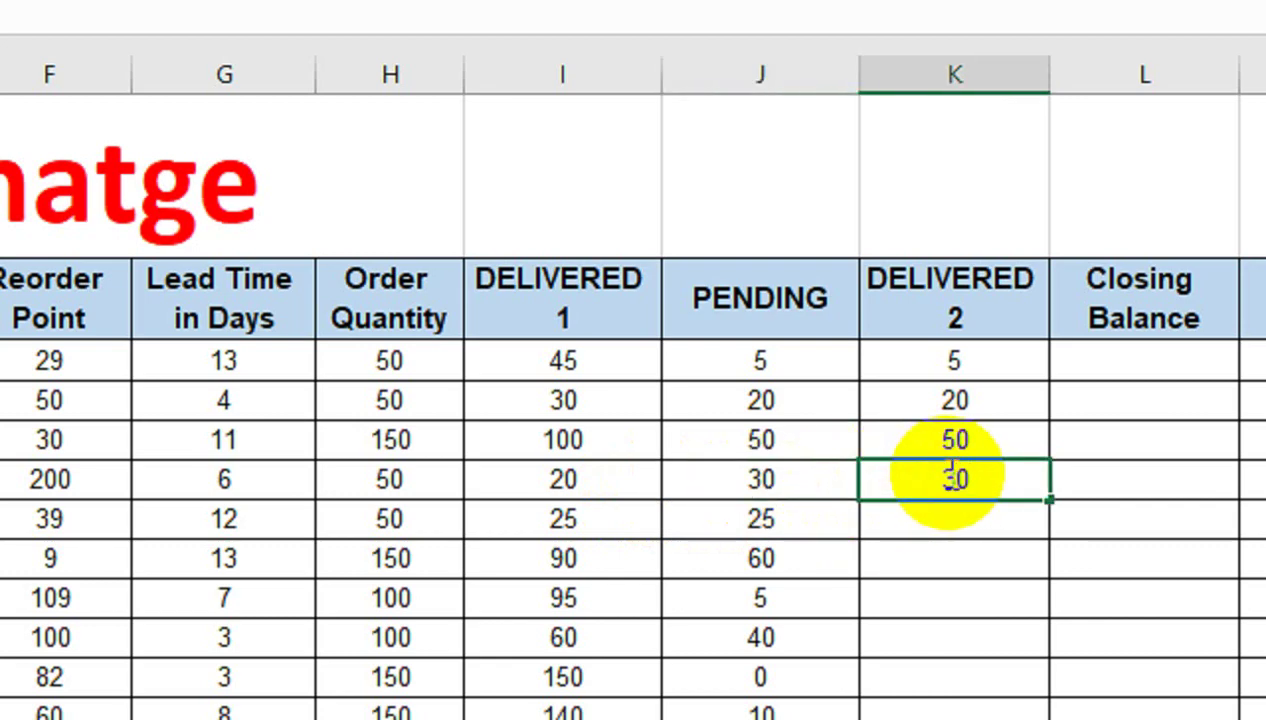
pyautogui.press('Return')
pyautogui.hscroll(2, 966, 475)
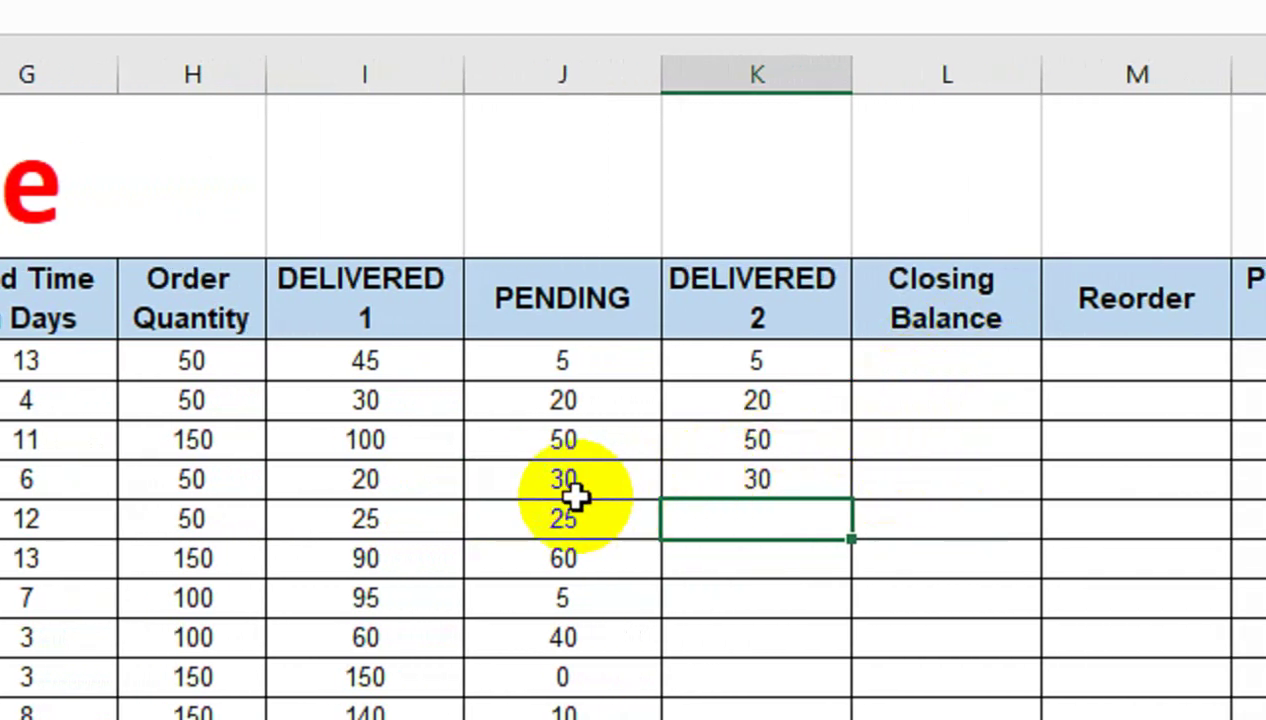
# Enter =C3-(I3+K3) in L3 and fill the Closing Balance formula down column L.
pyautogui.click(880, 366)
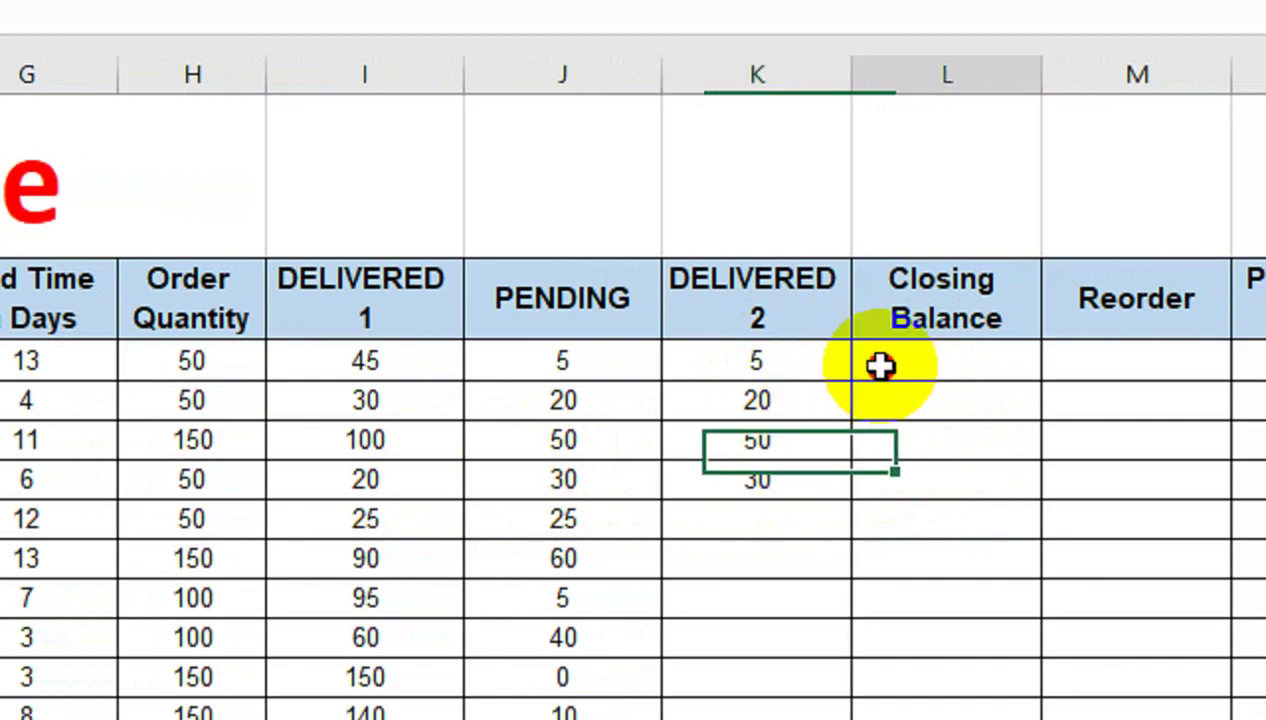
pyautogui.write('=')
pyautogui.hscroll(-5, 181, 342)
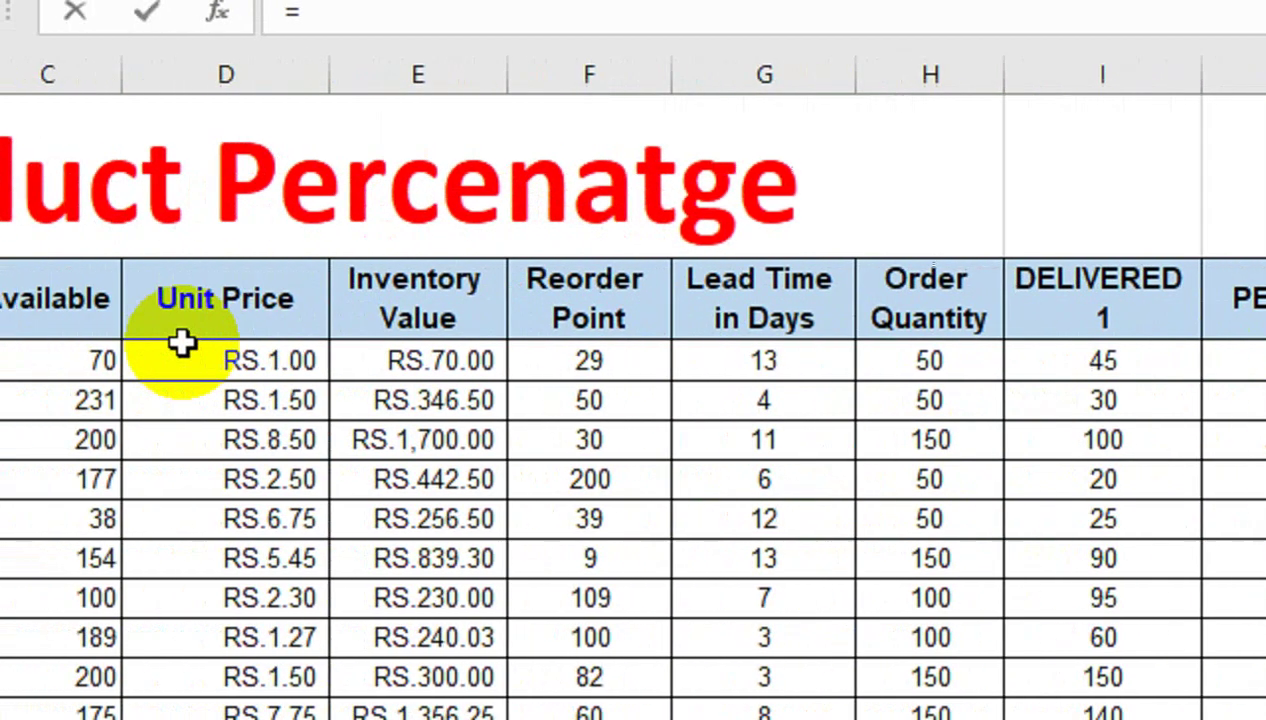
pyautogui.hscroll(-2, 311, 359)
pyautogui.click(311, 359)
pyautogui.hscroll(2, 1120, 347)
pyautogui.hscroll(3, 1120, 347)
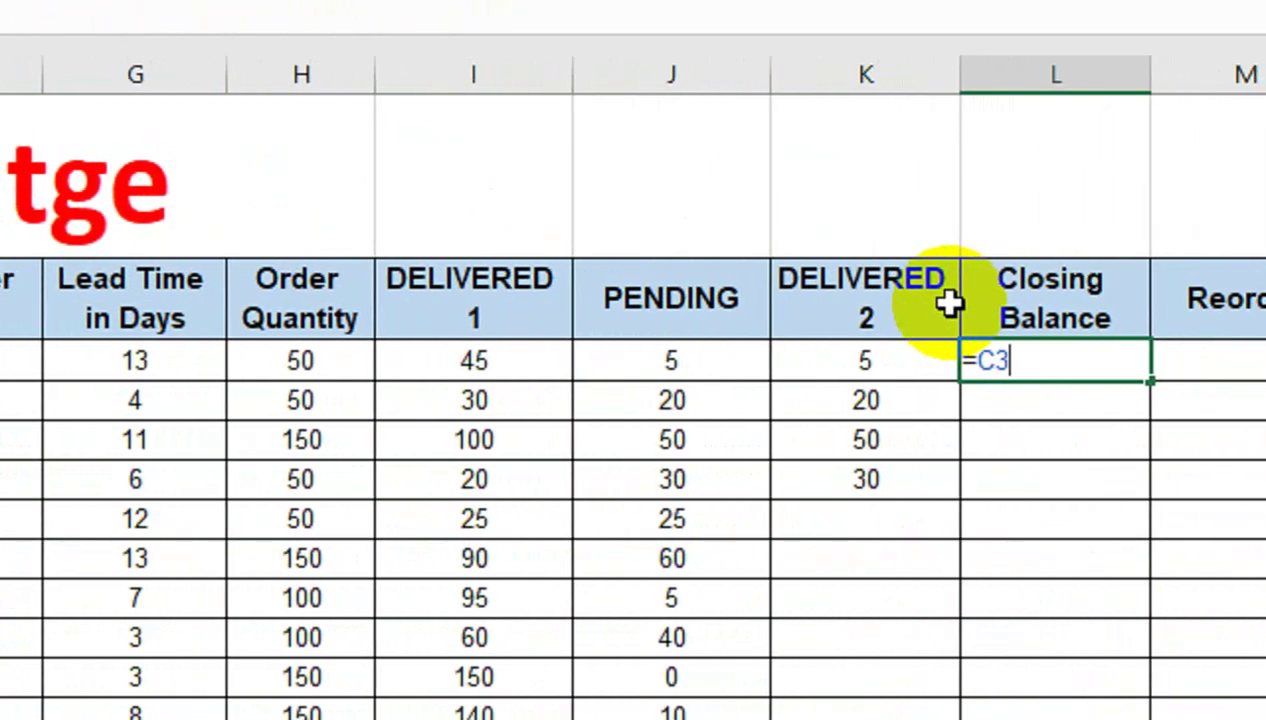
pyautogui.click(505, 367)
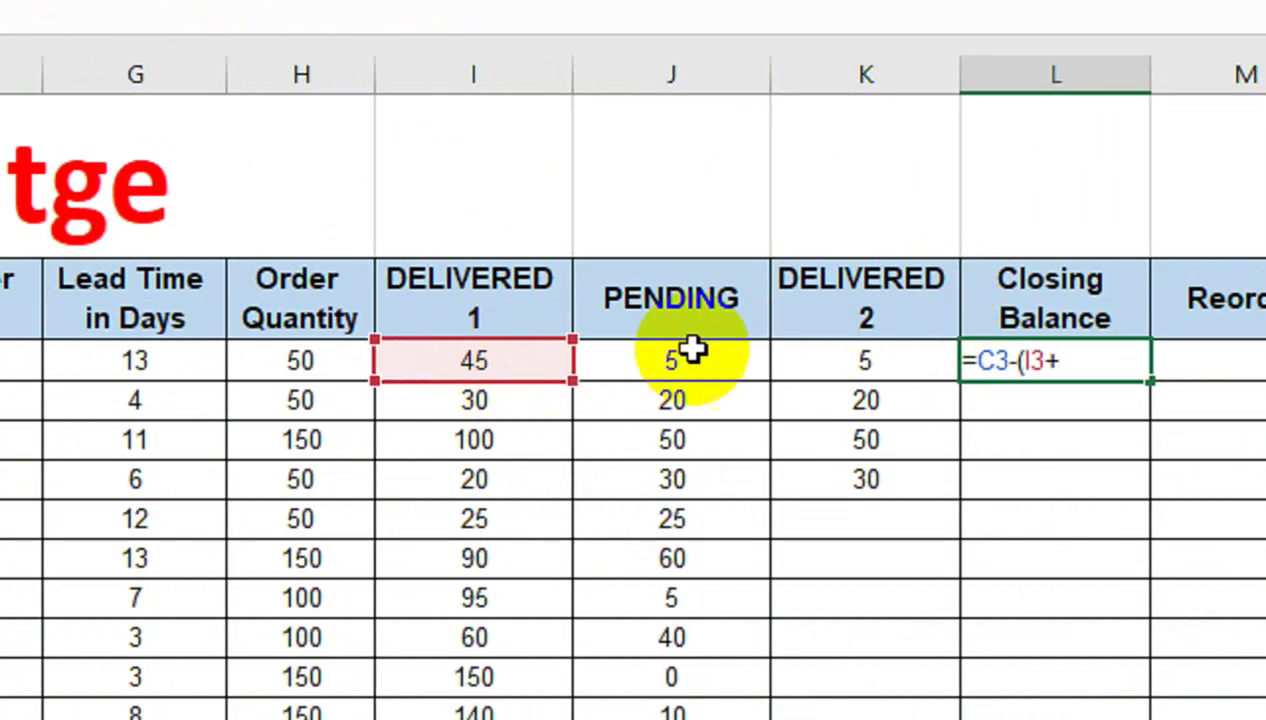
pyautogui.hscroll(2, 947, 367)
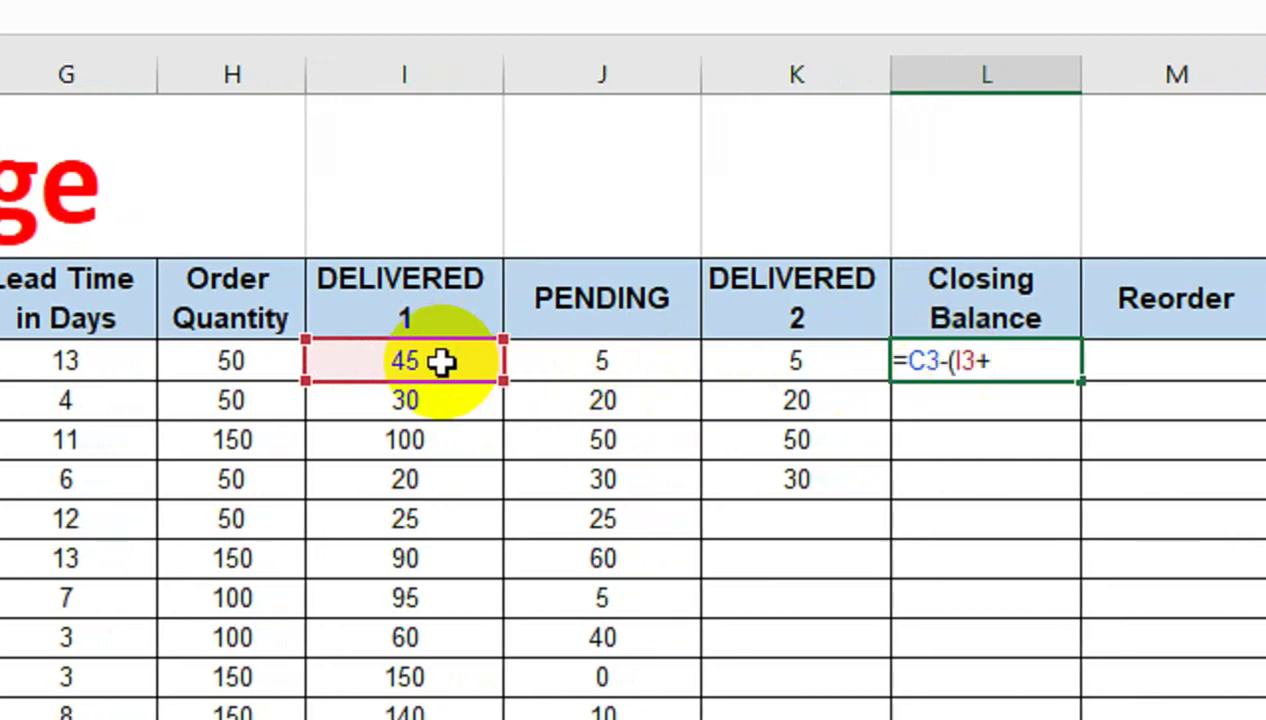
pyautogui.click(771, 367)
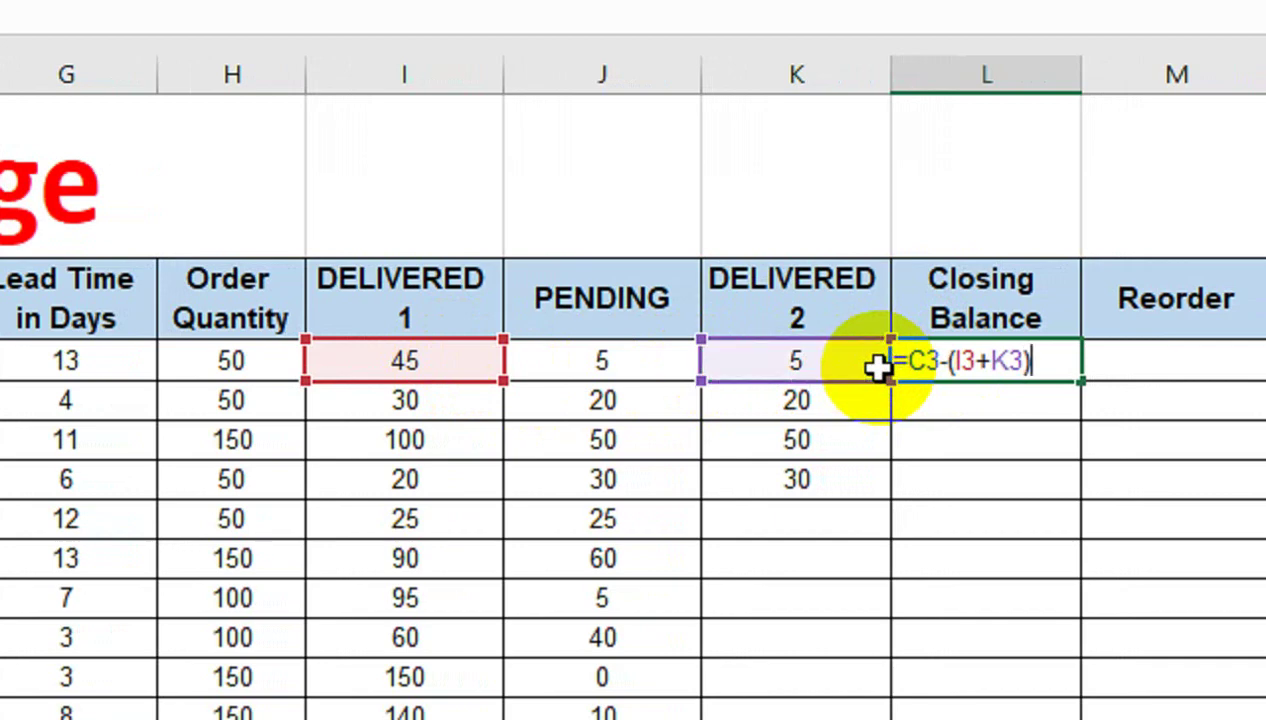
pyautogui.press('Return')
pyautogui.click(945, 367)
pyautogui.hscroll(4, 955, 375)
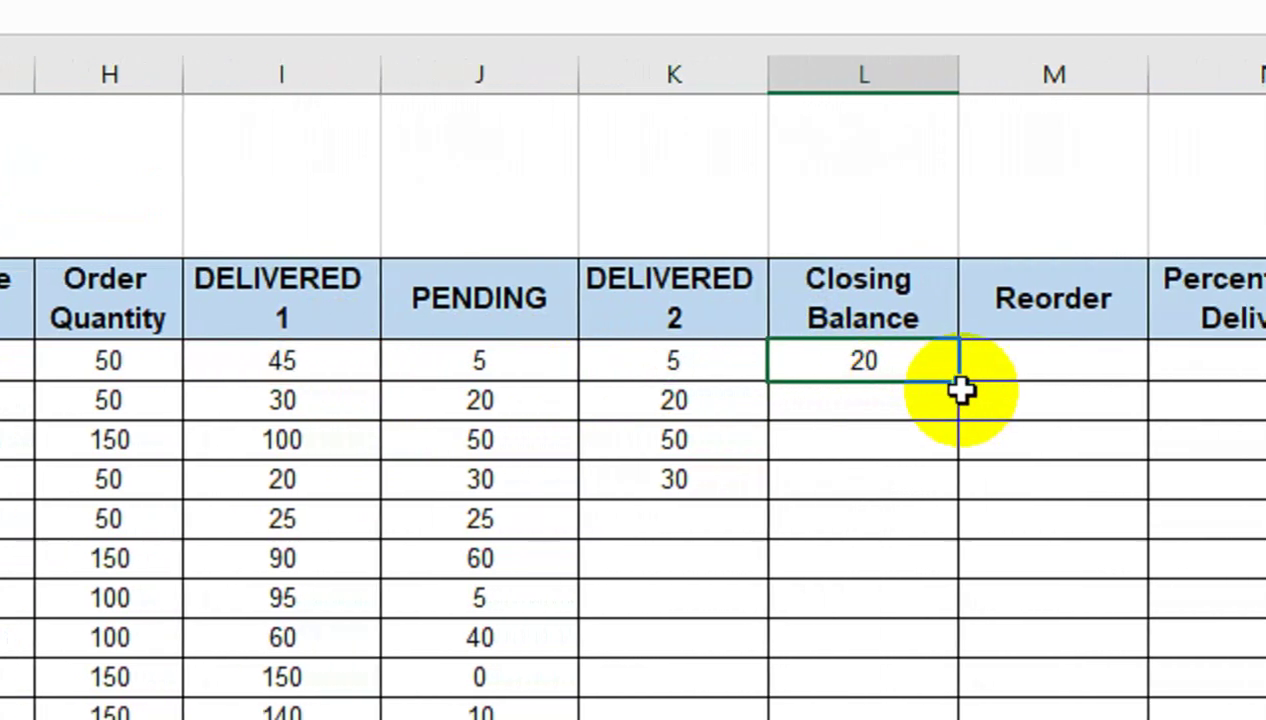
pyautogui.doubleClick(935, 384)
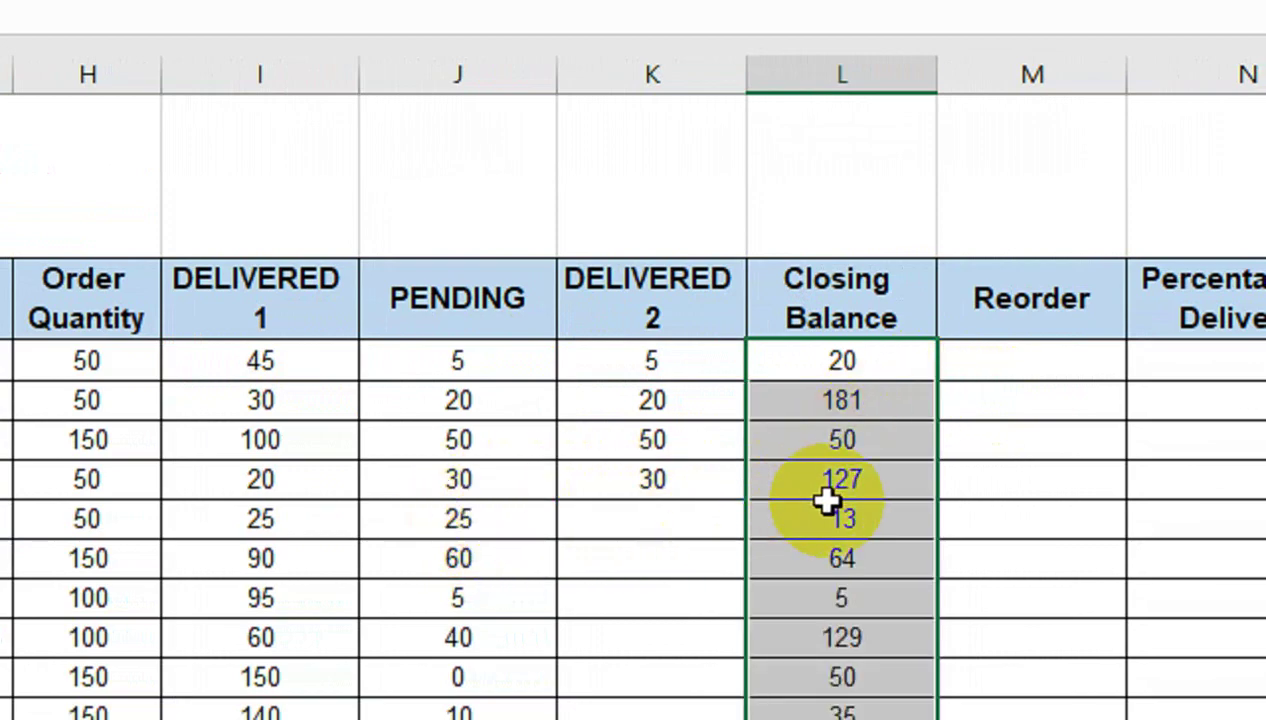
pyautogui.hscroll(-10, 340, 500)
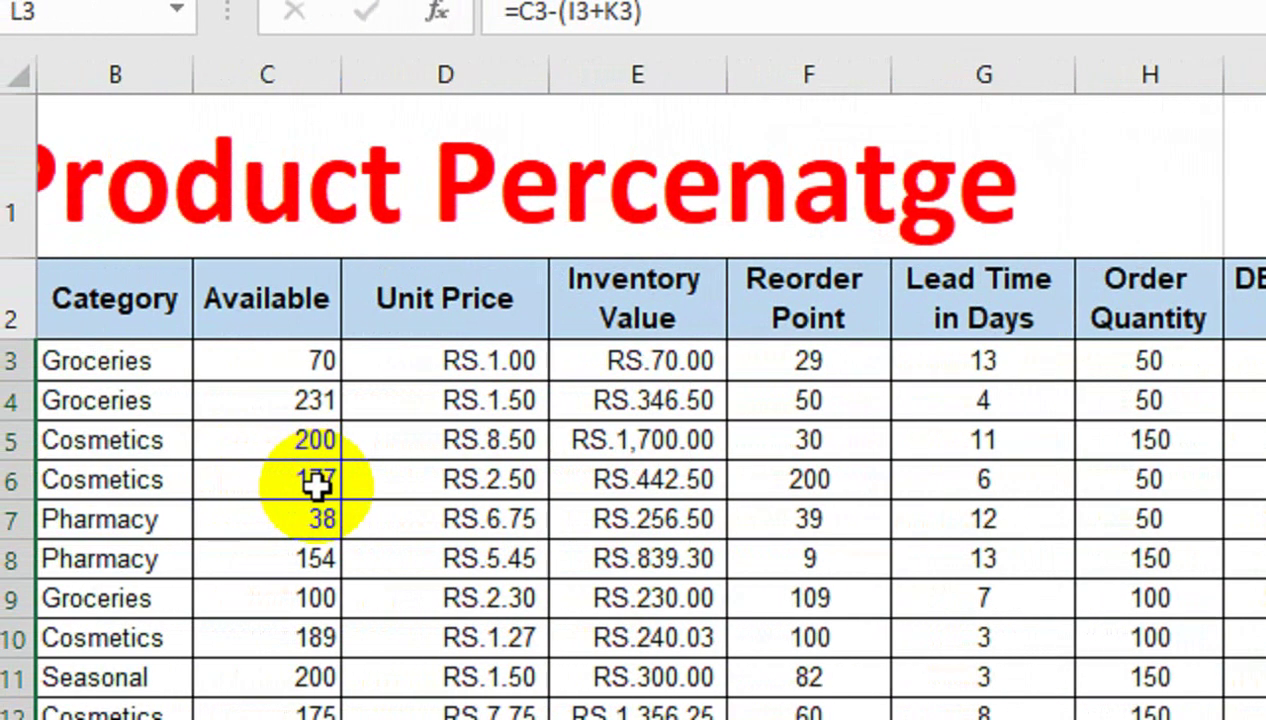
pyautogui.hscroll(3, 924, 480)
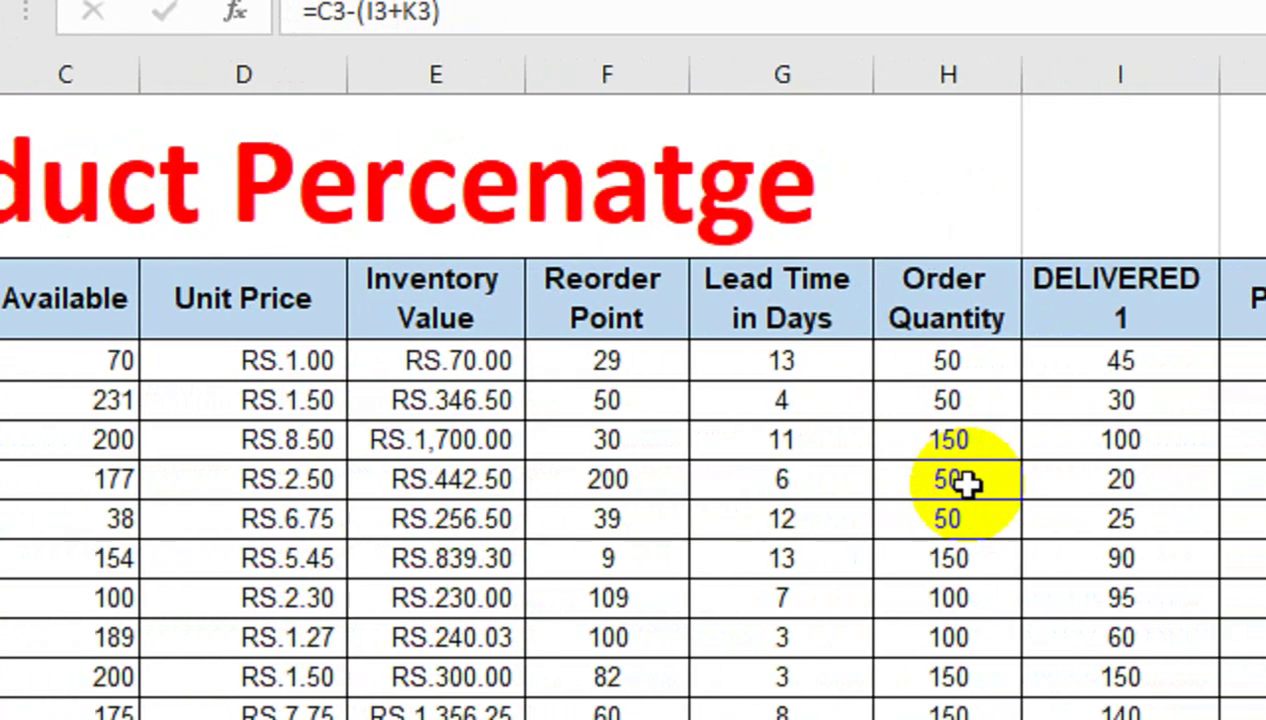
pyautogui.hscroll(1, 966, 480)
pyautogui.hscroll(6, 933, 480)
pyautogui.hscroll(1, 1028, 480)
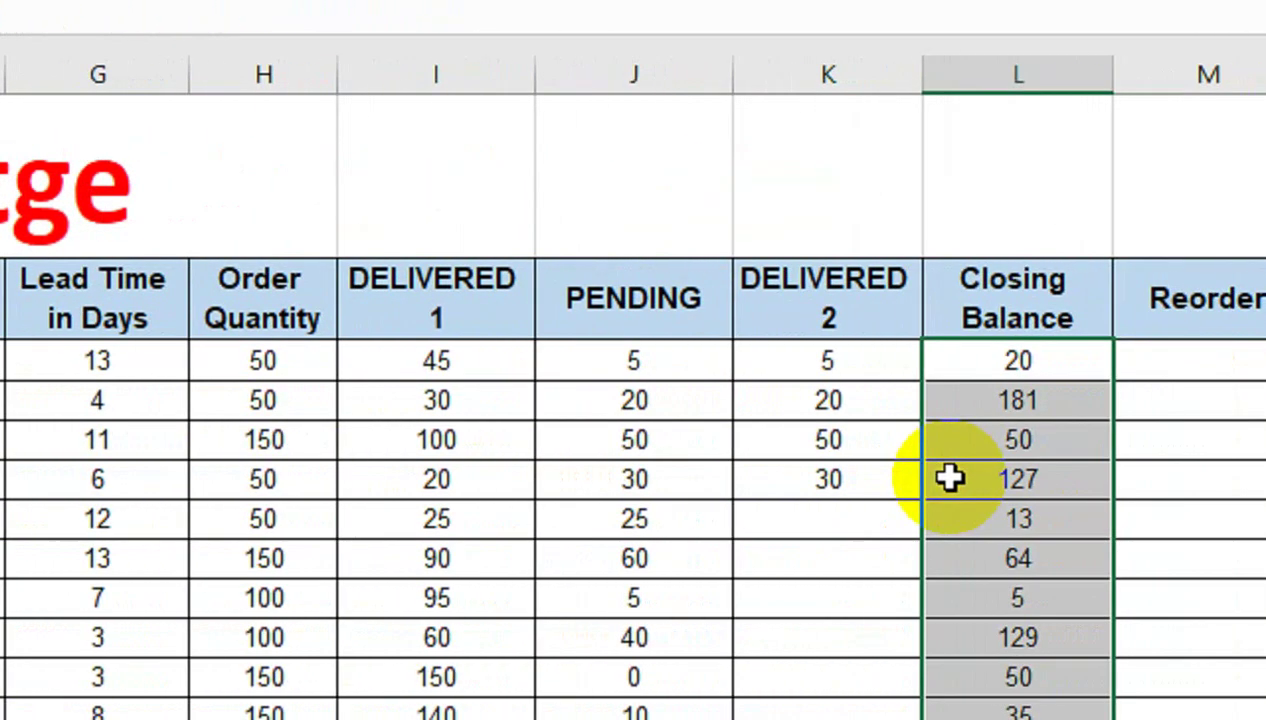
# Type a test DELIVERED 2 value of 5 and check that product's Closing Balance updates.
pyautogui.click(845, 518)
pyautogui.write('2')
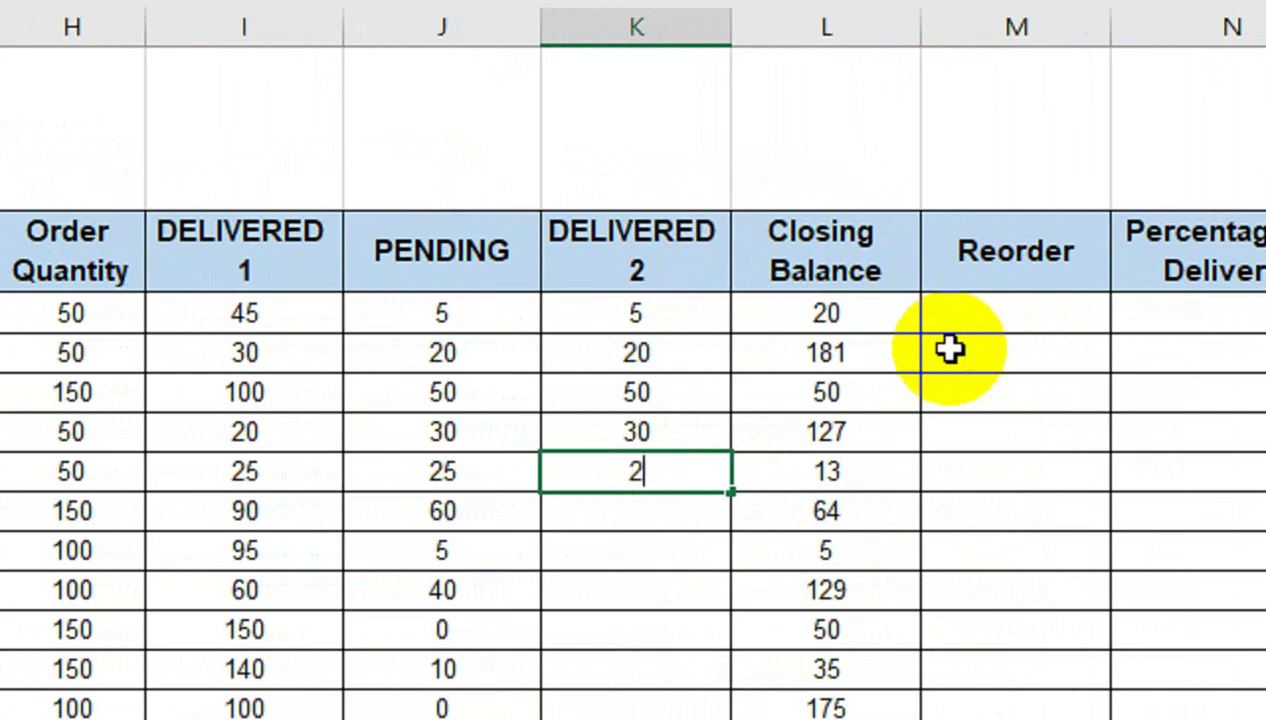
pyautogui.write('5')
pyautogui.press('Return')
pyautogui.click(621, 477)
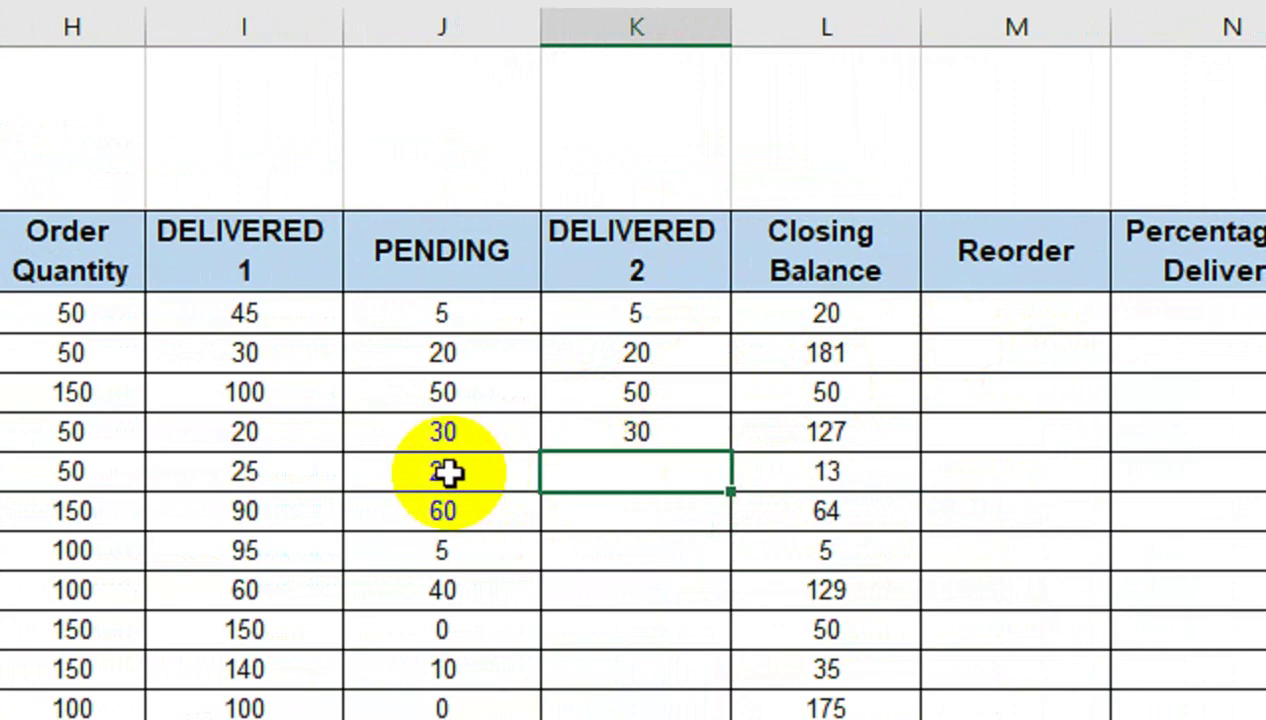
pyautogui.click(777, 472)
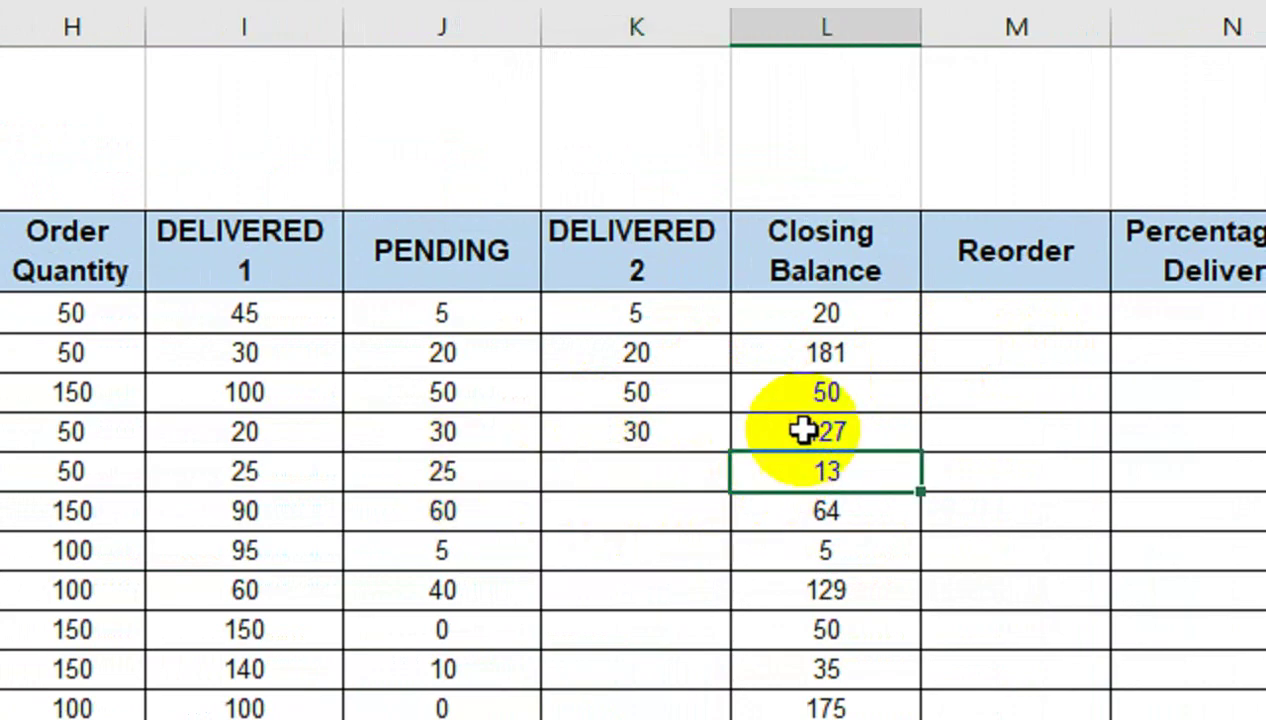
pyautogui.click(951, 315)
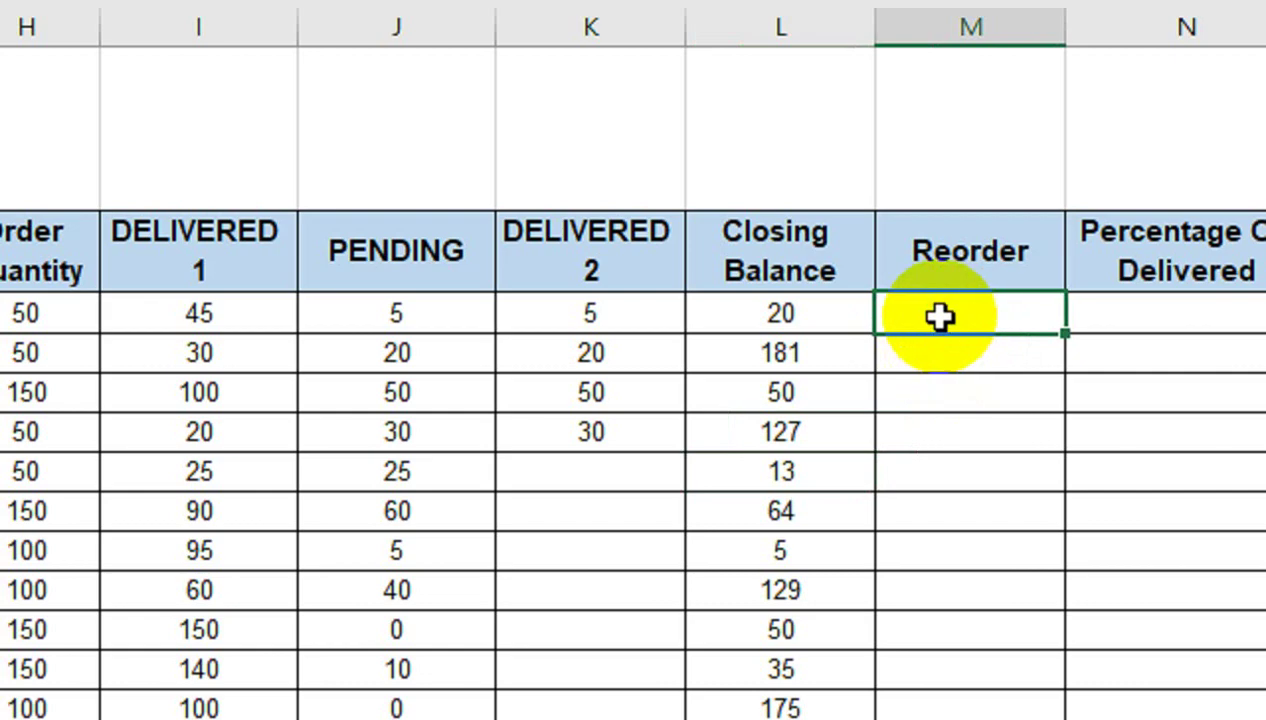
# Enter =IF(L3<=F3,"Reorder","Normal") in M3 and fill it down the Reorder column.
pyautogui.write('=if(')
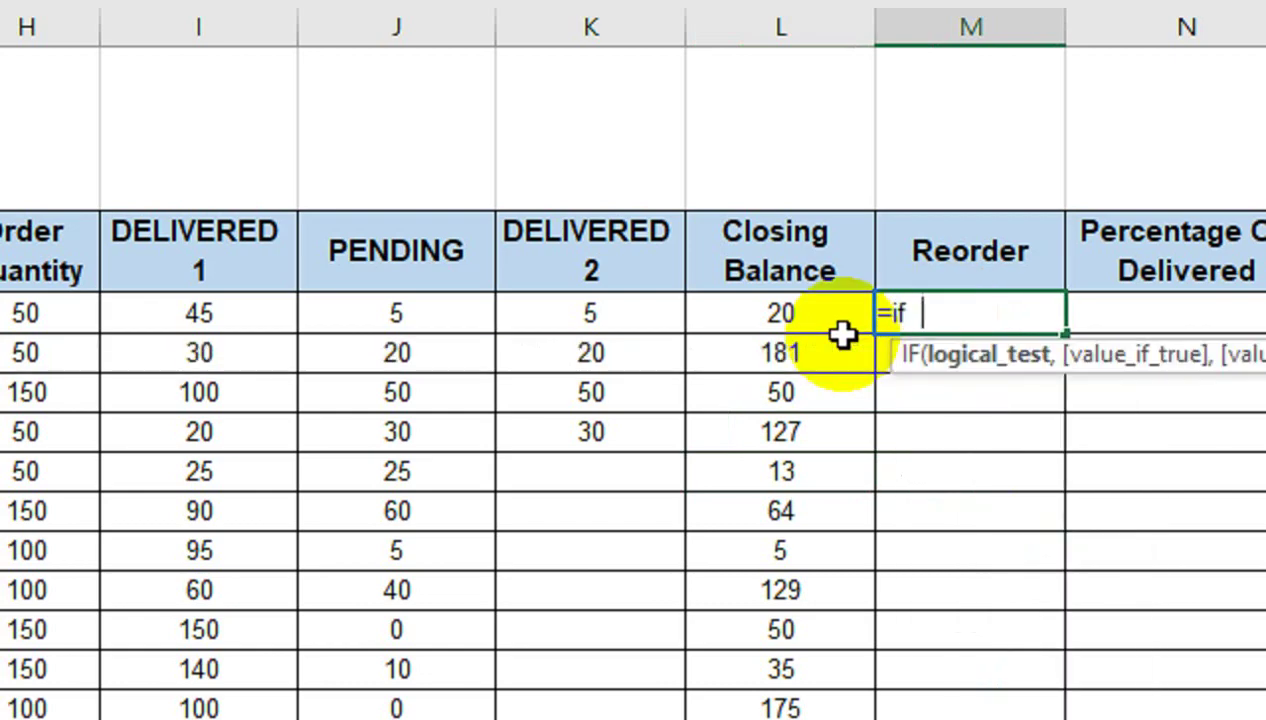
pyautogui.click(833, 314)
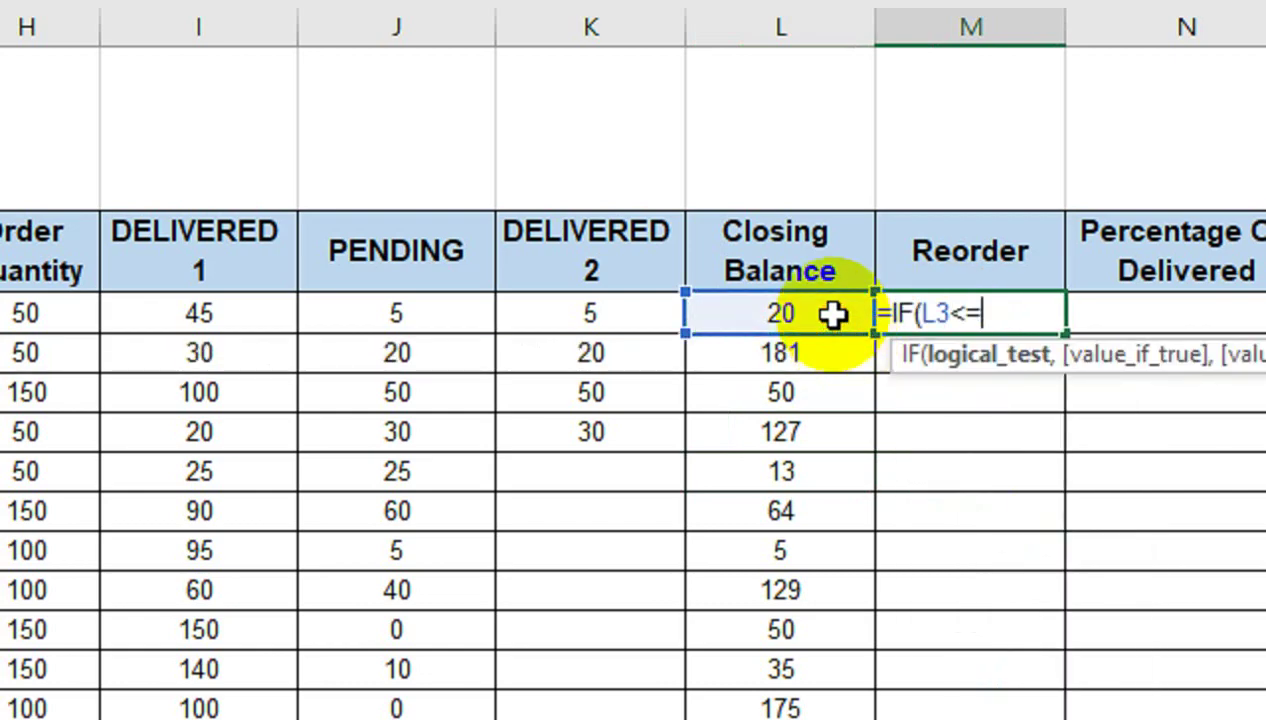
pyautogui.hscroll(-2, 250, 325)
pyautogui.hscroll(-2, 285, 318)
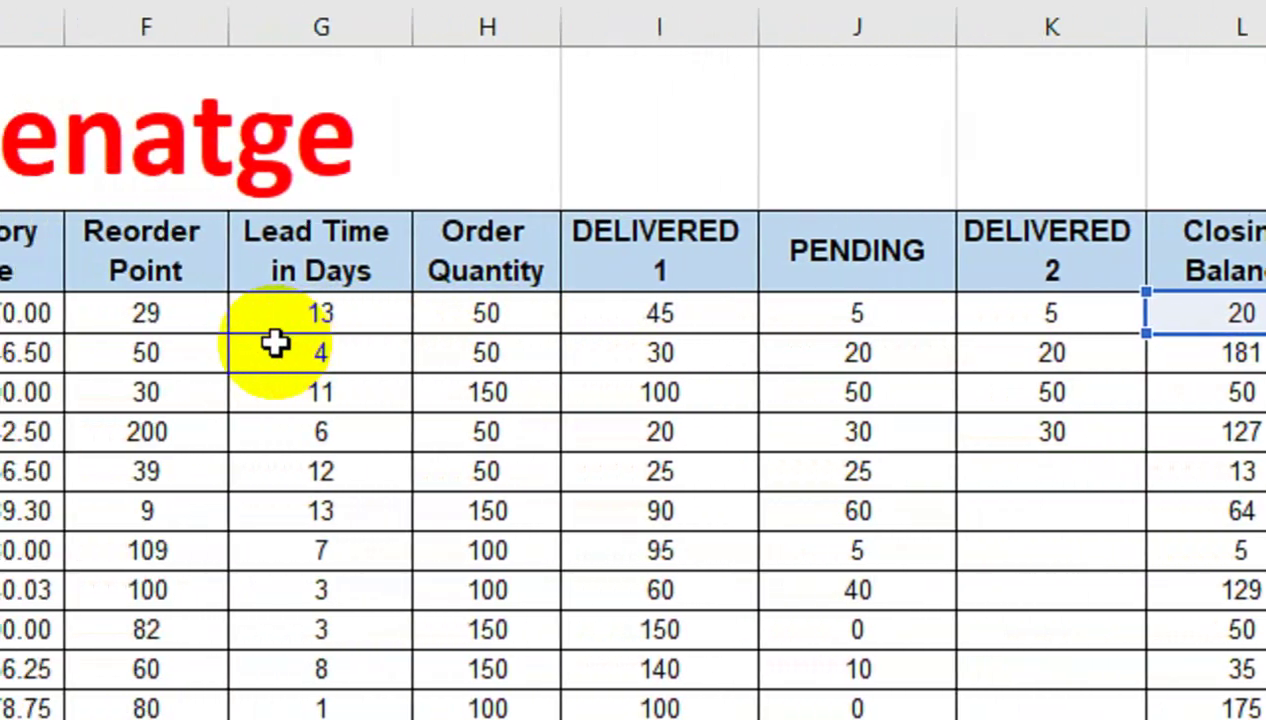
pyautogui.hscroll(-1, 280, 330)
pyautogui.click(306, 314)
pyautogui.hscroll(1, 1068, 311)
pyautogui.hscroll(2, 975, 282)
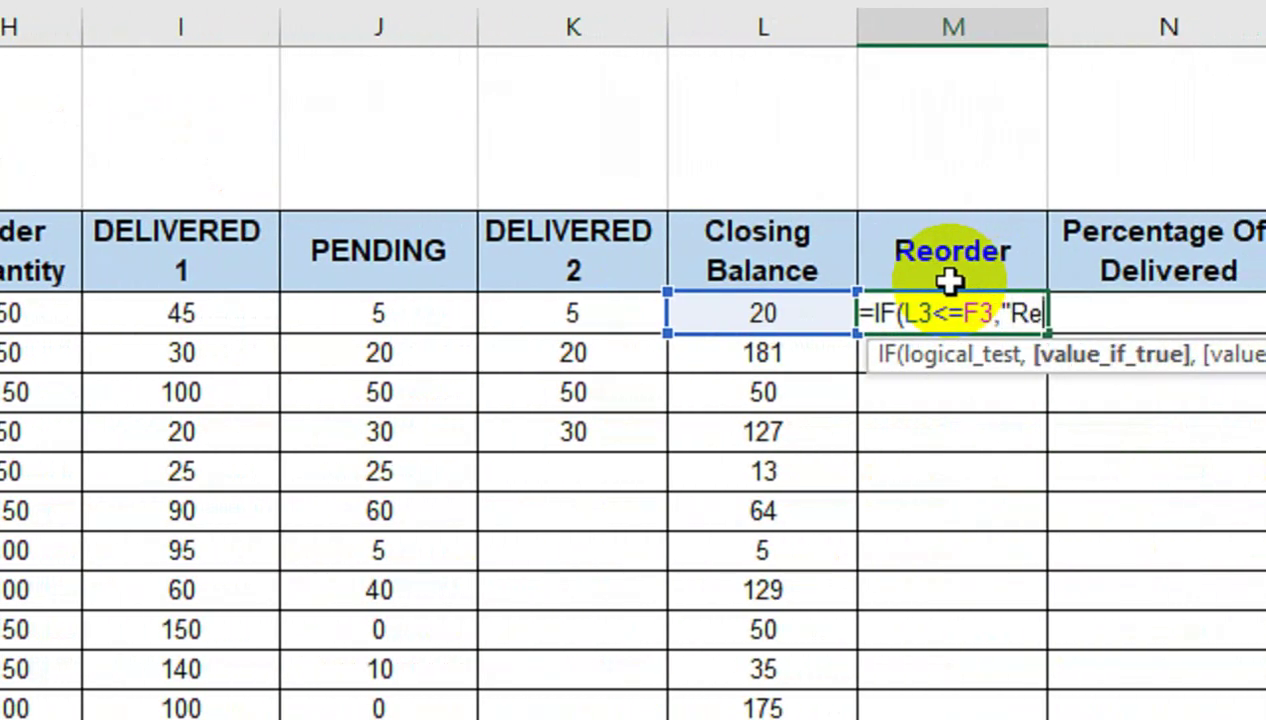
pyautogui.write('order","Normal')
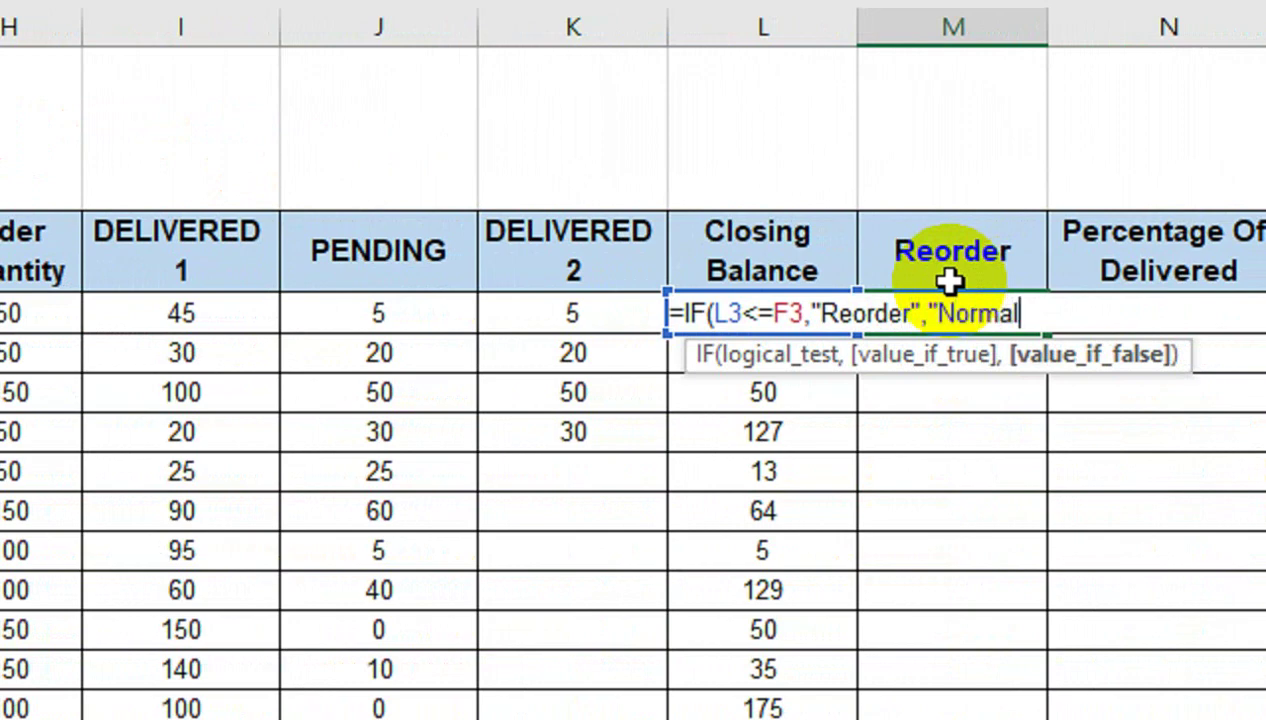
pyautogui.write(')')
pyautogui.press('Return')
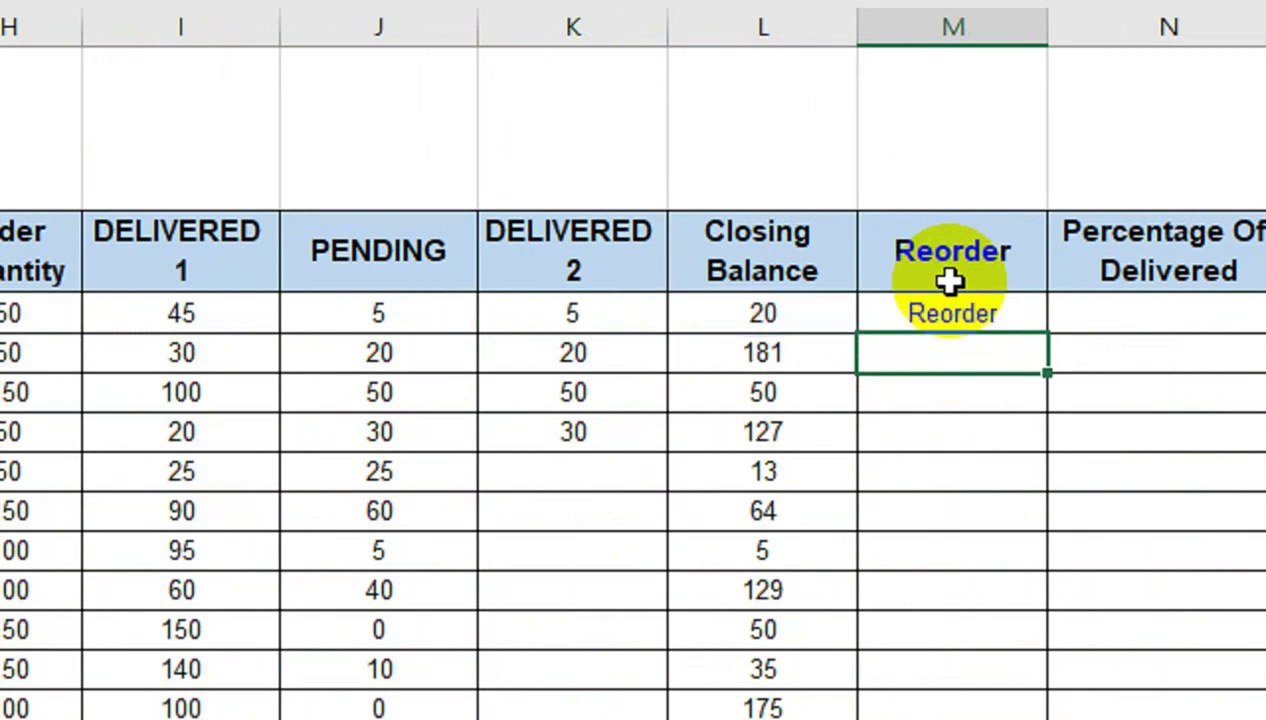
pyautogui.click(947, 313)
pyautogui.doubleClick(948, 334)
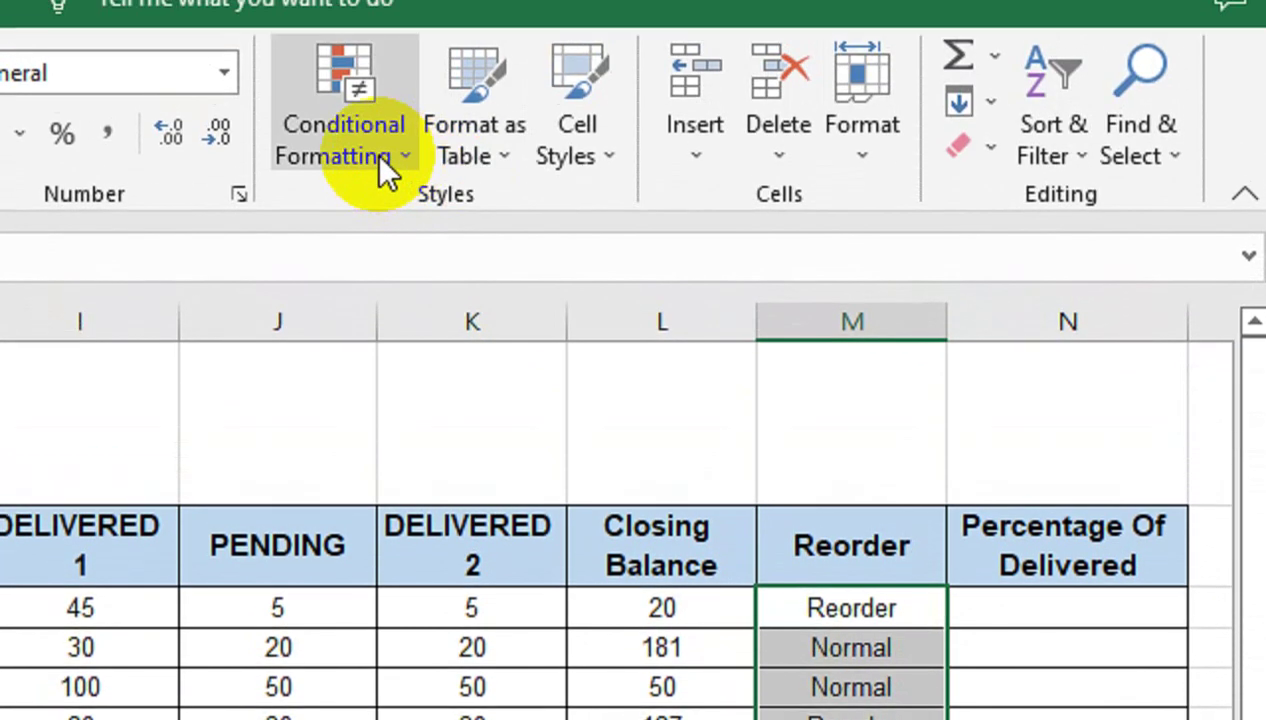
# Add an Equal To conditional formatting rule that makes cells reading 'Reorder' bold.
pyautogui.click(360, 165)
pyautogui.moveTo(475, 248)
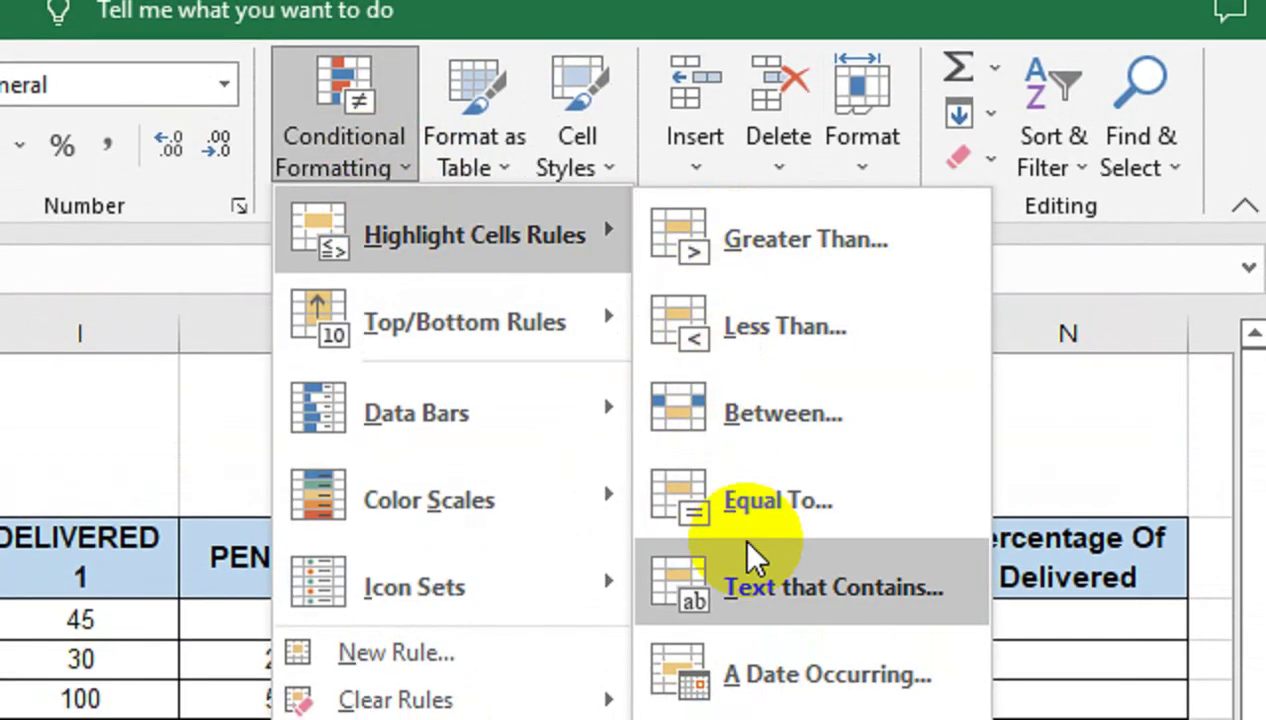
pyautogui.click(750, 505)
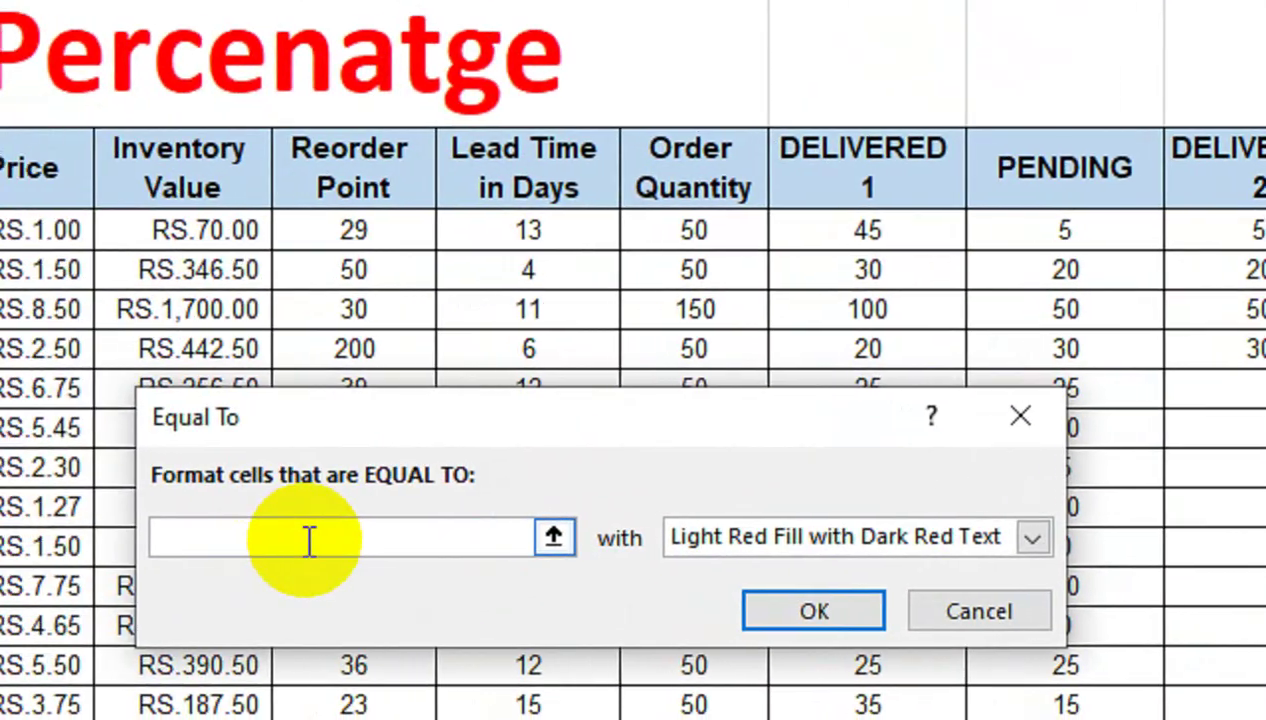
pyautogui.write('rder')
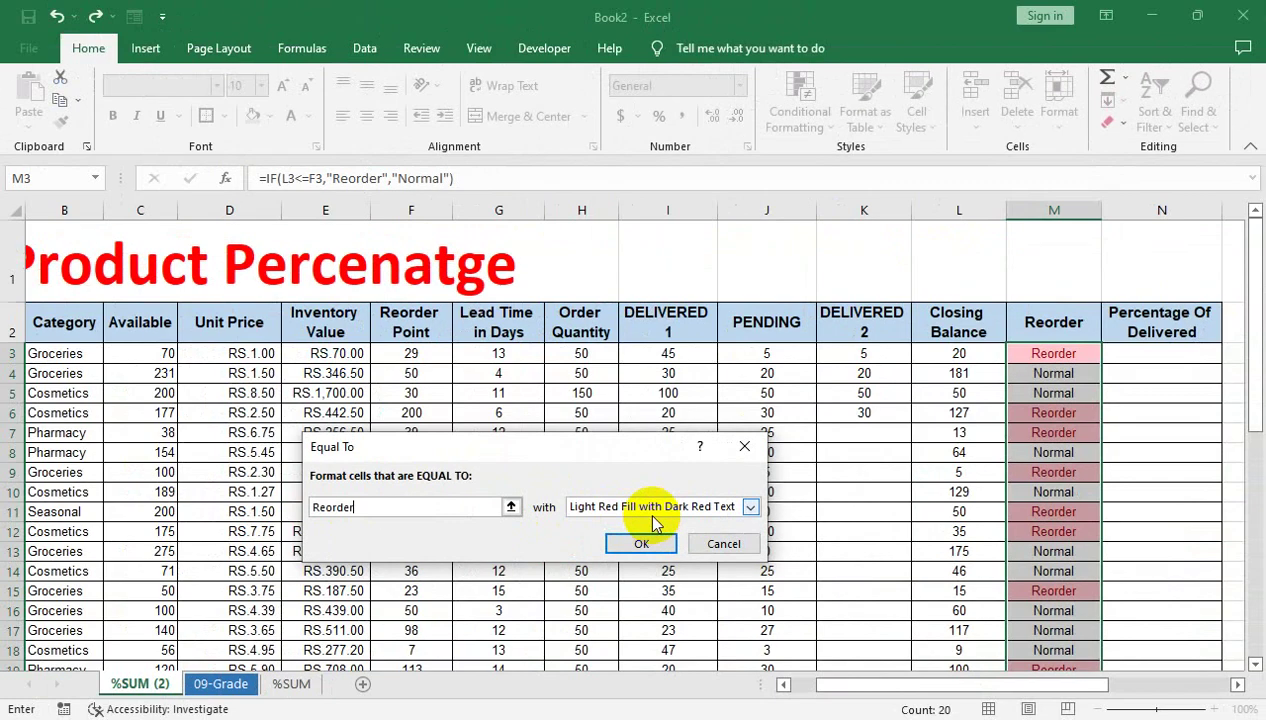
pyautogui.click(652, 507)
pyautogui.click(640, 590)
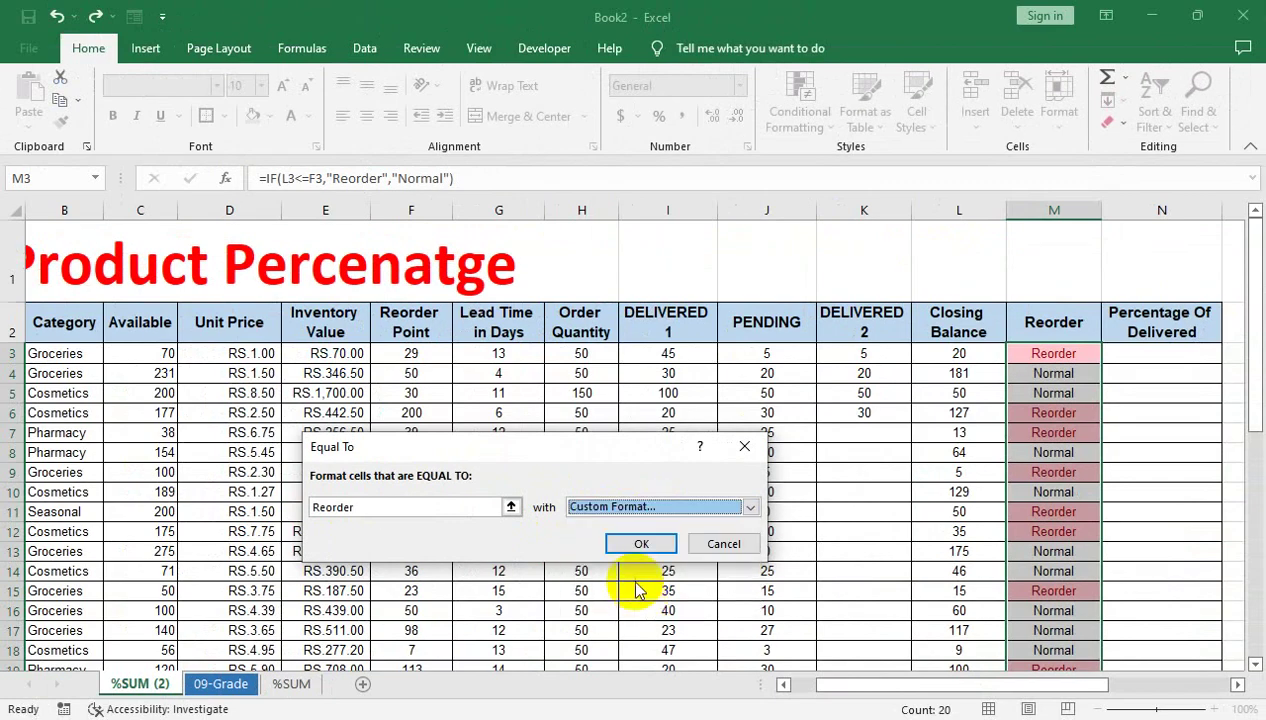
pyautogui.click(580, 339)
pyautogui.click(670, 691)
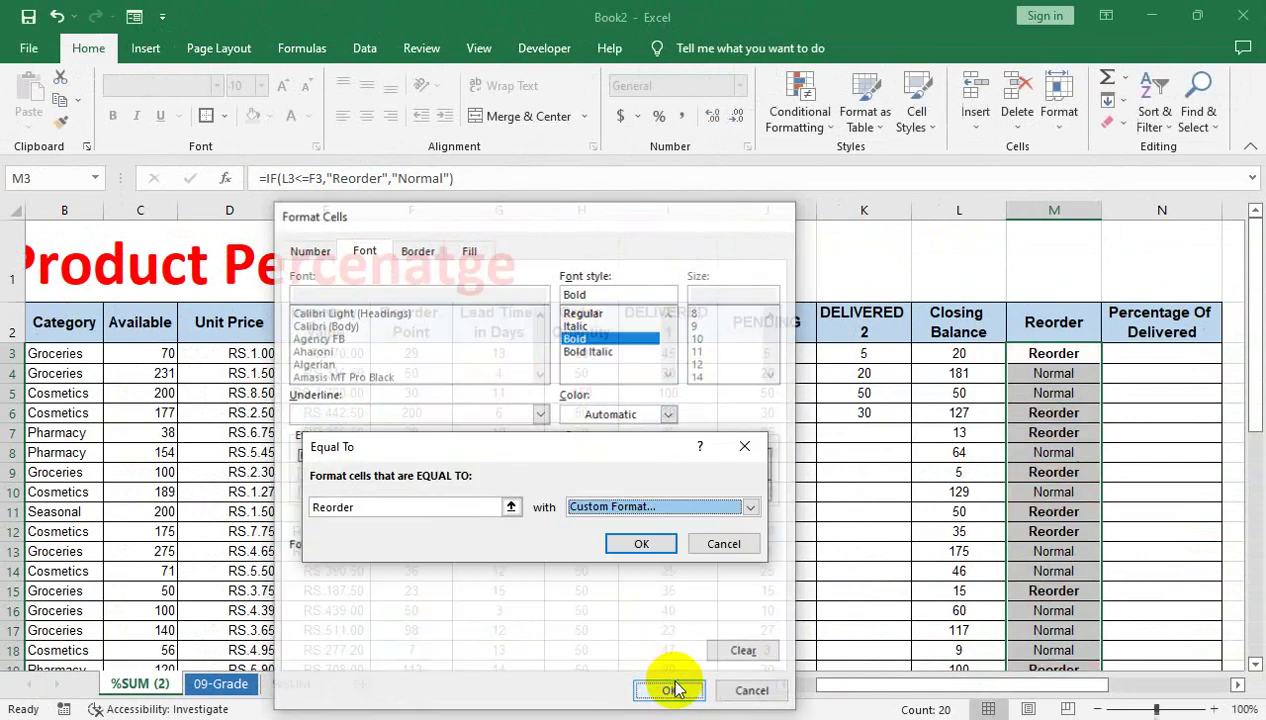
pyautogui.click(639, 543)
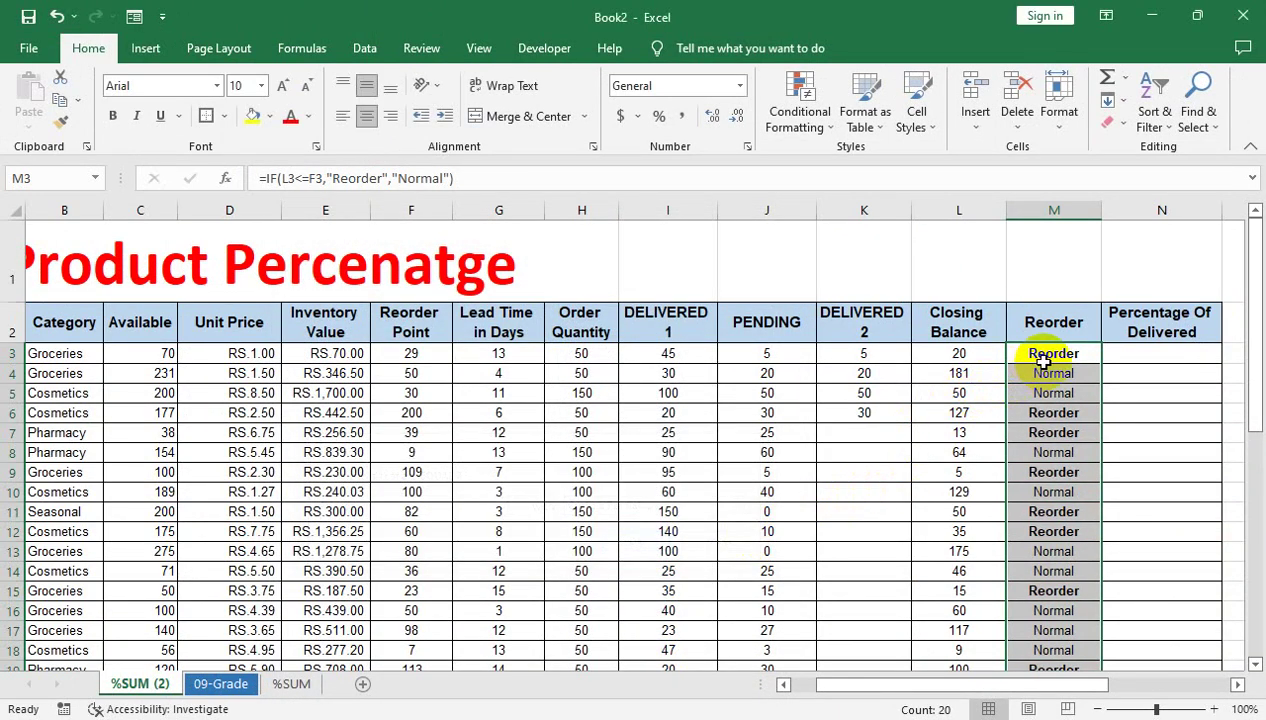
pyautogui.click(805, 125)
pyautogui.moveTo(824, 393)
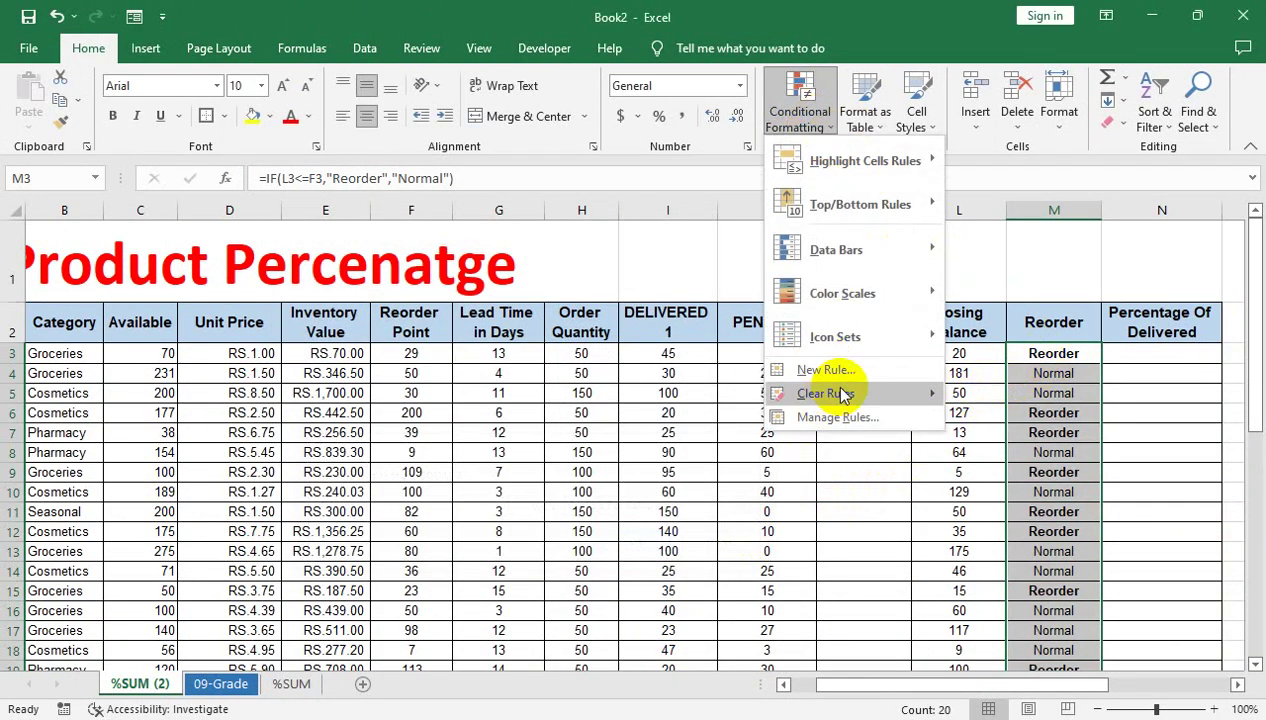
# Clear the sheet's existing highlight rules and start a new Equal To rule for 'Reorder'.
pyautogui.click(1000, 420)
pyautogui.click(800, 105)
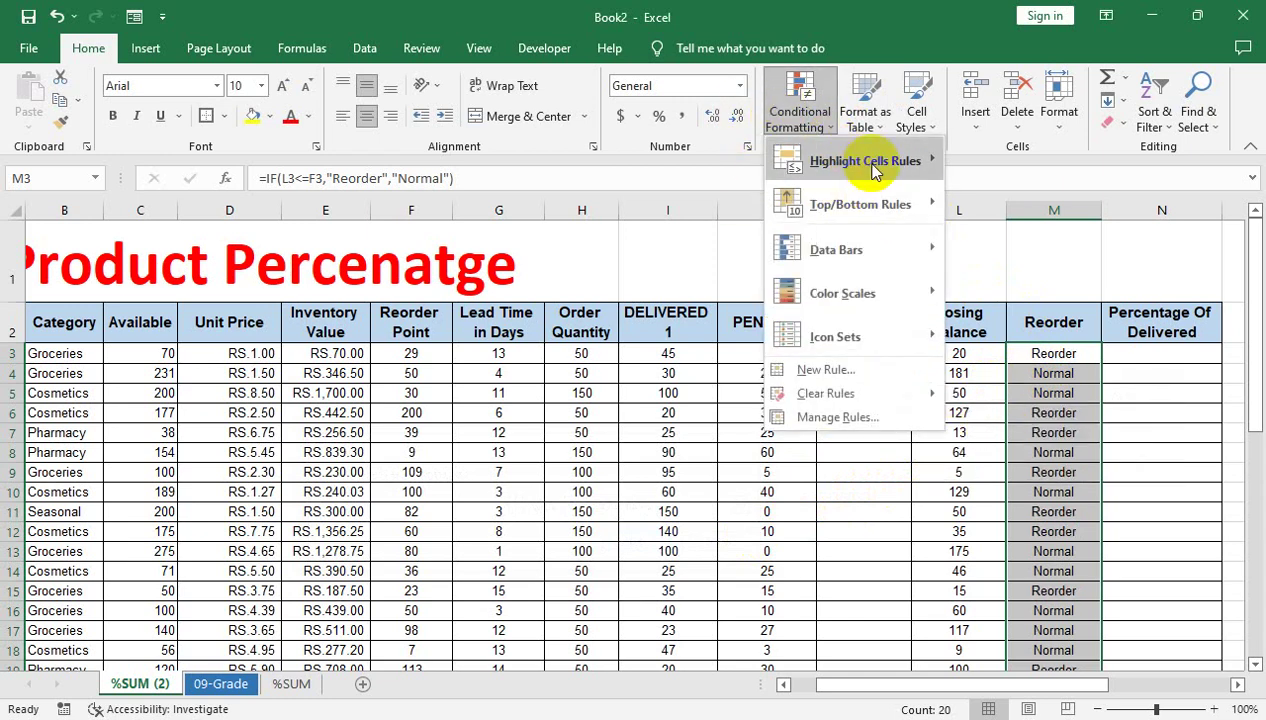
pyautogui.click(985, 293)
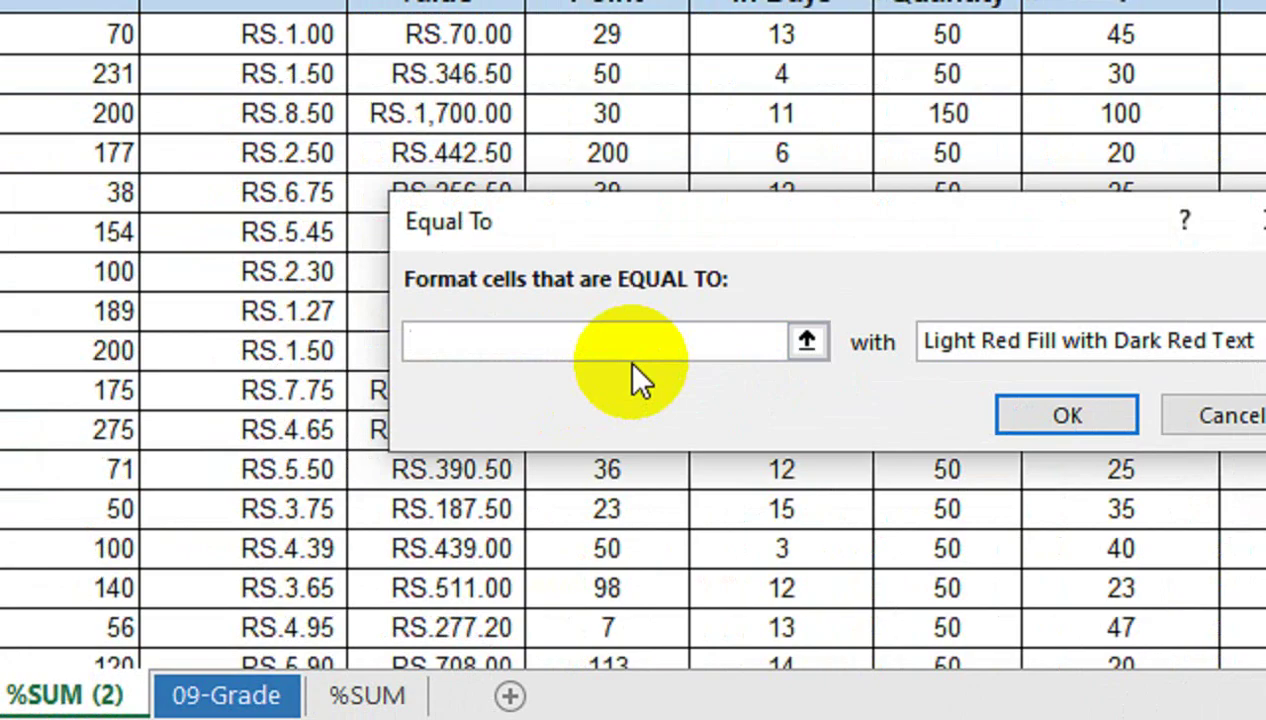
pyautogui.write('R')
pyautogui.write('eorder')
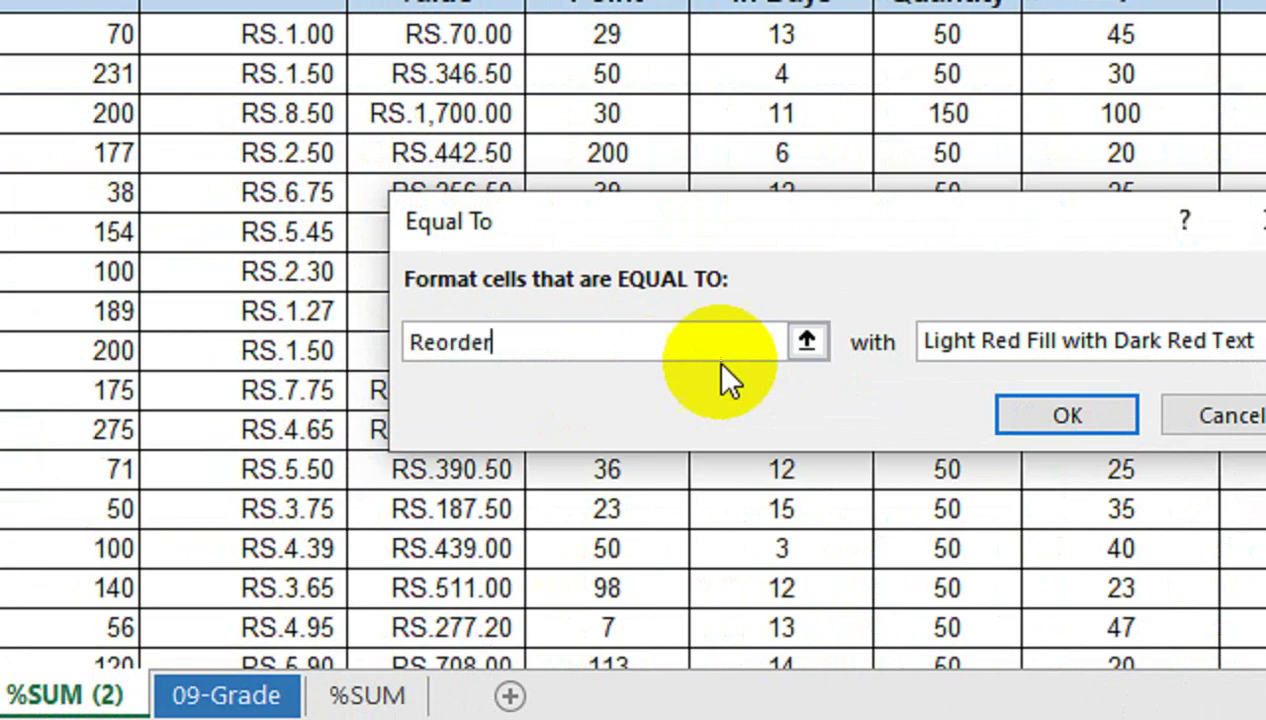
# Give the Reorder rule a custom format of red fill with bold white text.
pyautogui.click(930, 341)
pyautogui.click(1005, 533)
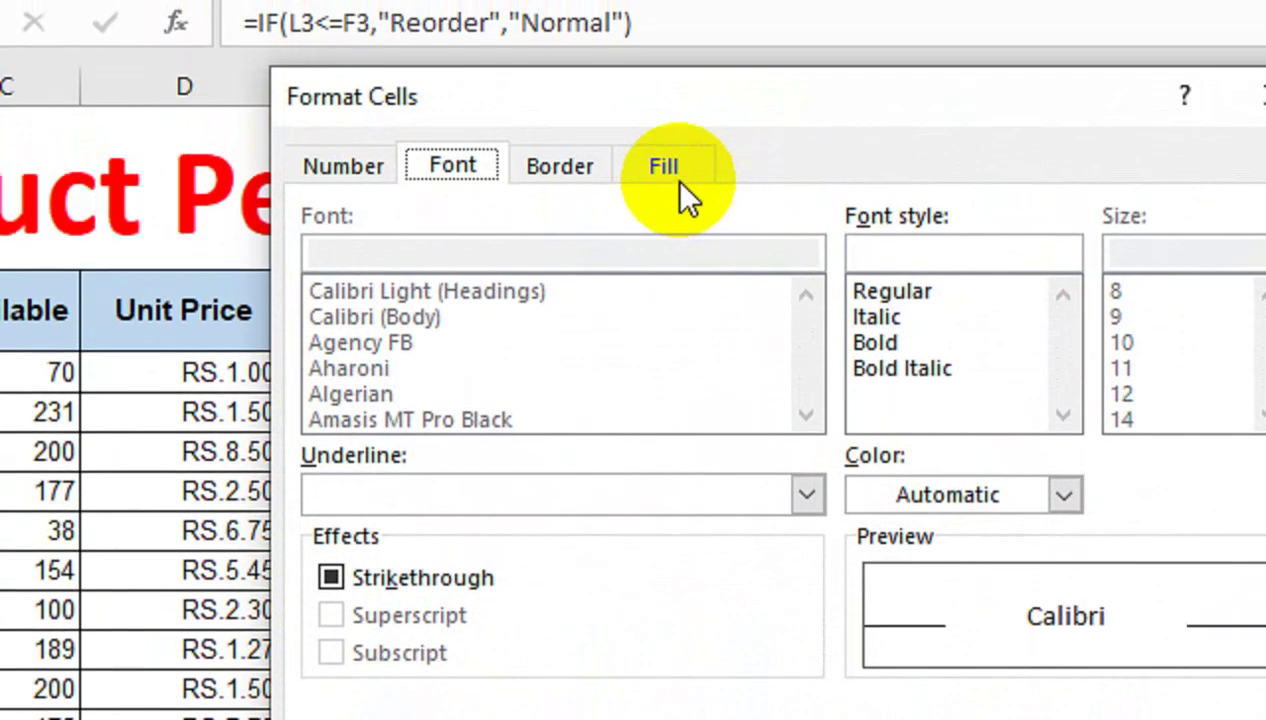
pyautogui.click(680, 188)
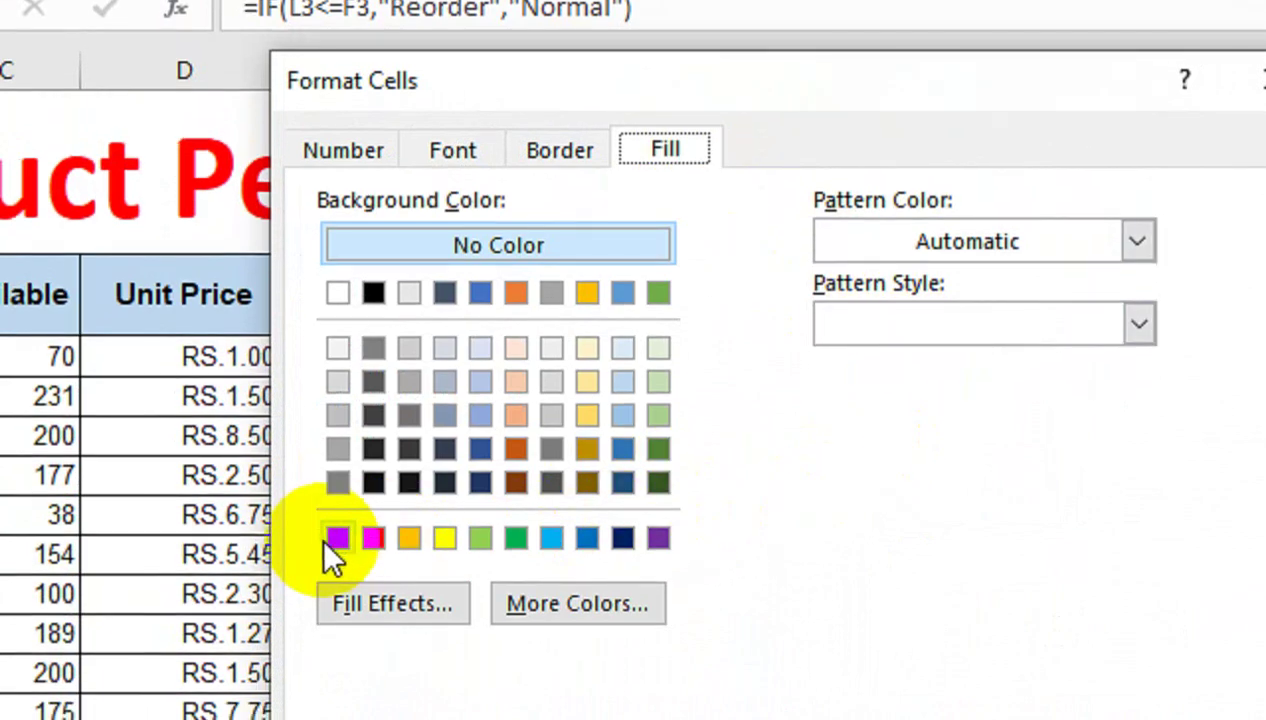
pyautogui.click(331, 541)
pyautogui.click(452, 155)
pyautogui.click(872, 360)
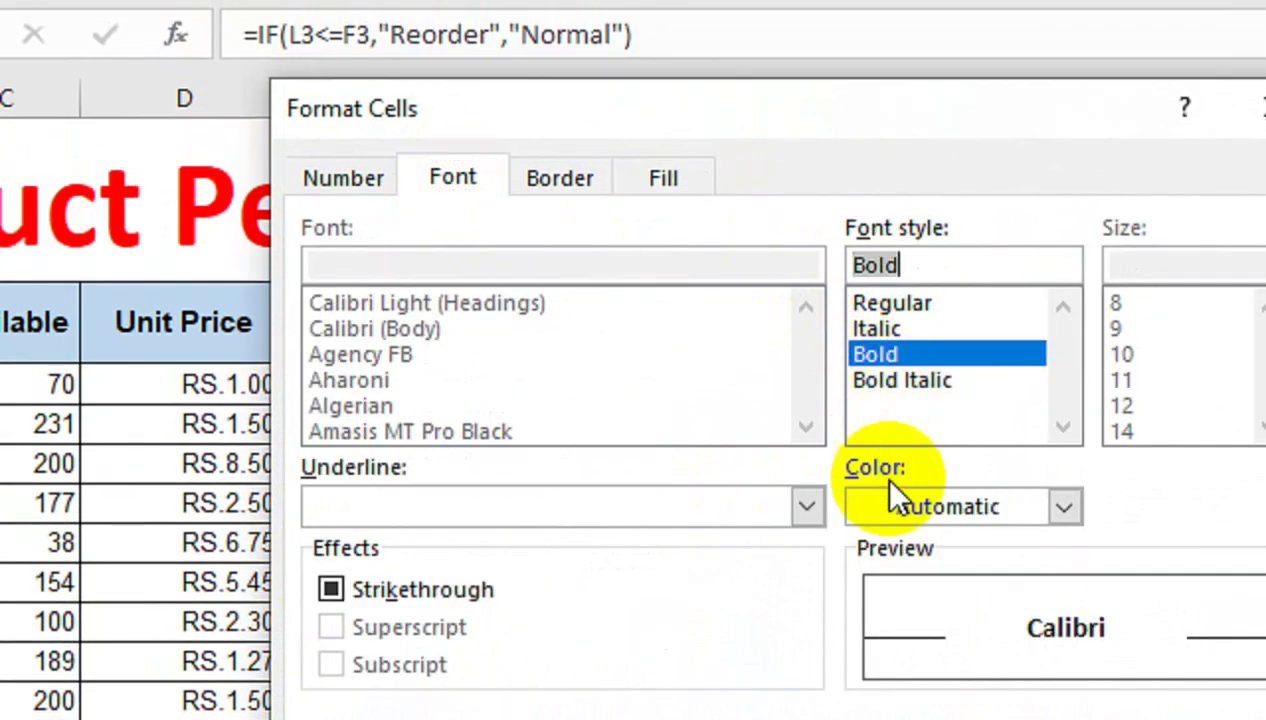
pyautogui.click(893, 505)
pyautogui.click(872, 547)
pyautogui.click(990, 685)
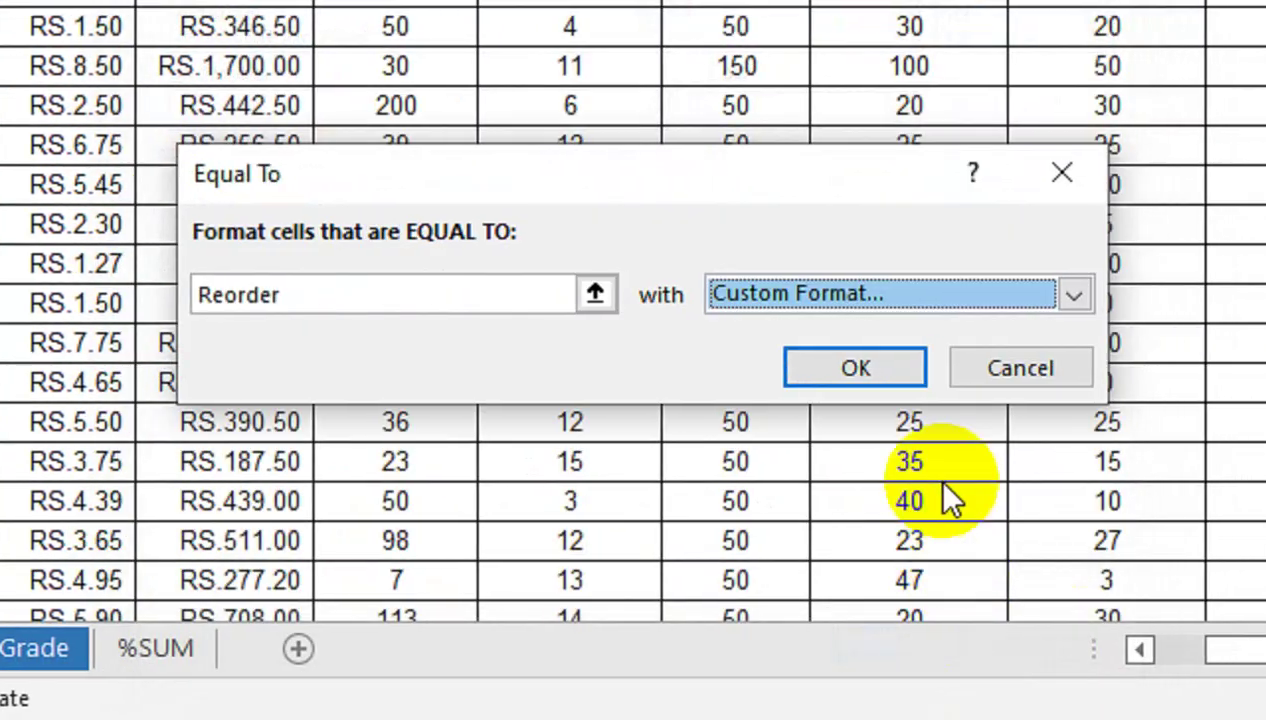
pyautogui.click(893, 358)
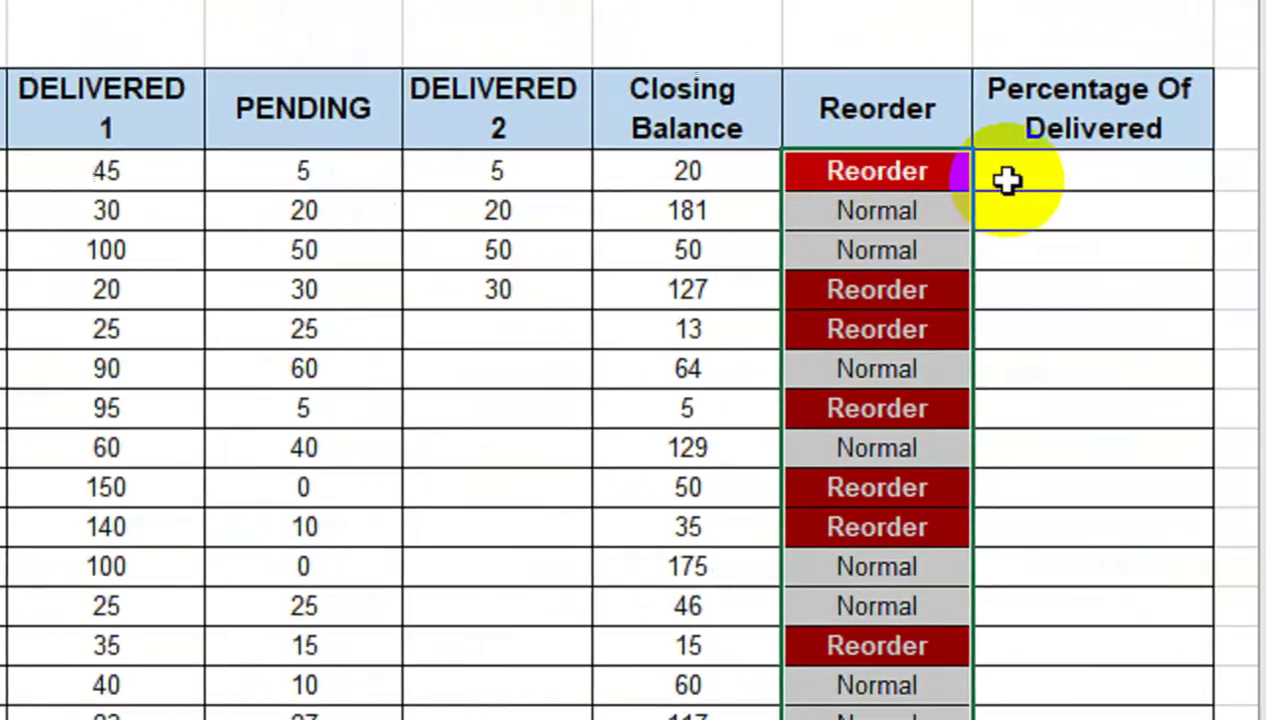
pyautogui.click(1165, 164)
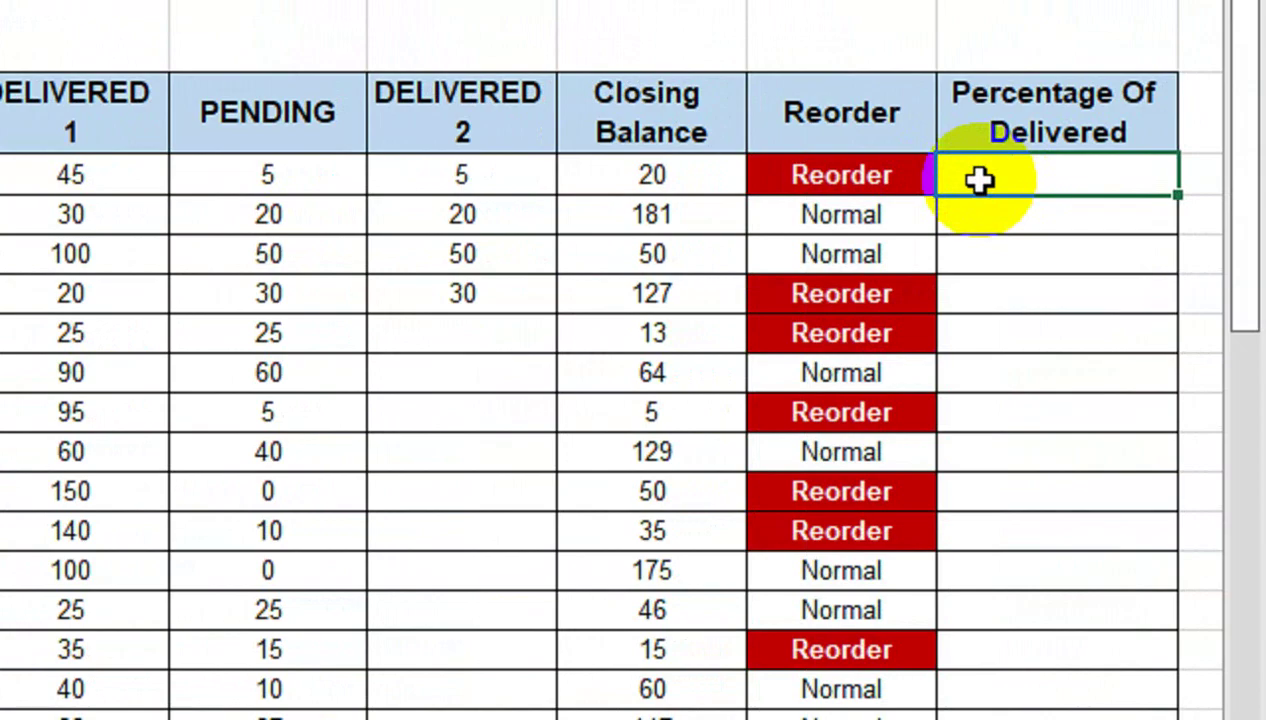
# Enter =I3/H3 in N3, fill it down the column, and display the results as percentages.
pyautogui.write('=')
pyautogui.press('Left')
pyautogui.press('Left')
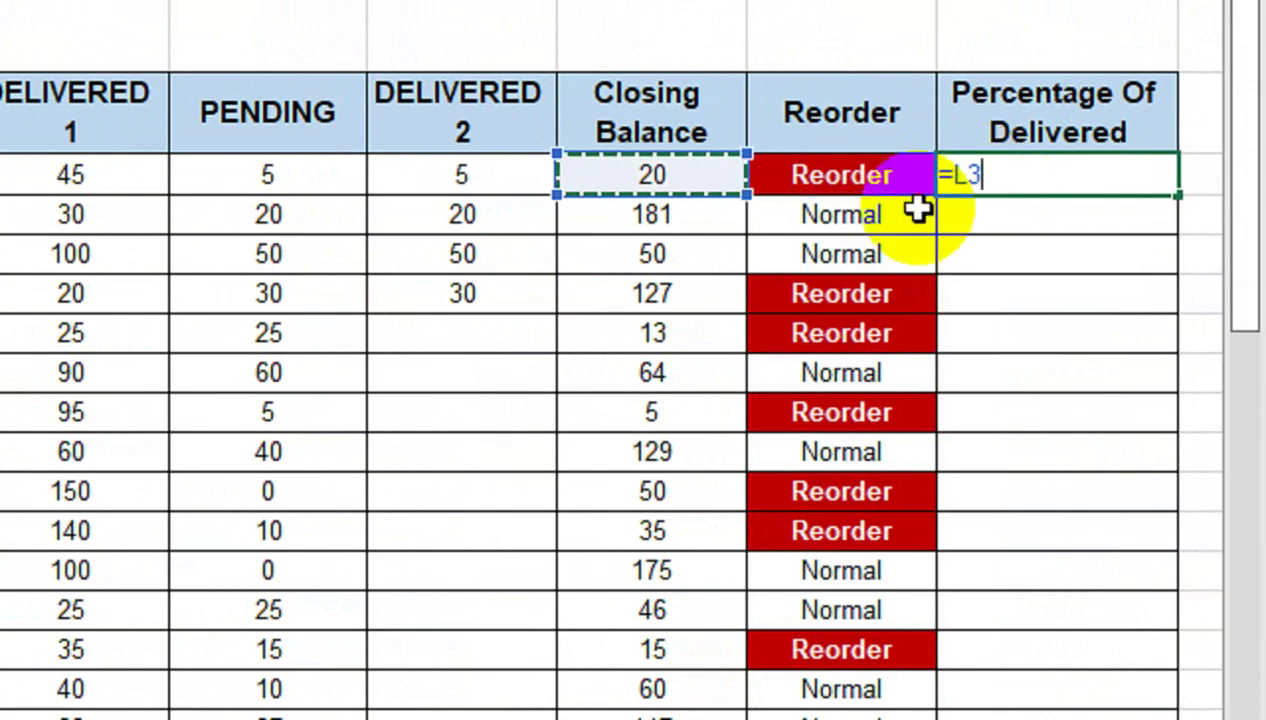
pyautogui.press('Left')
pyautogui.press('Left')
pyautogui.press('Left')
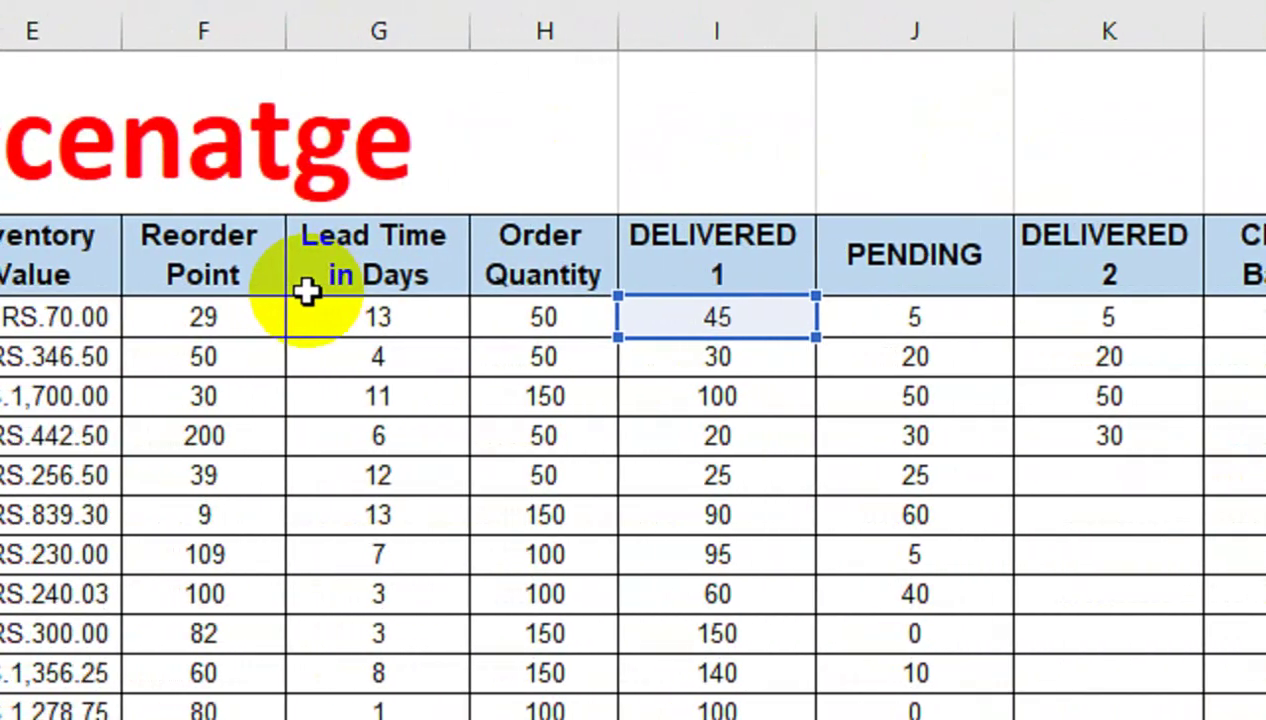
pyautogui.write('/')
pyautogui.click(585, 321)
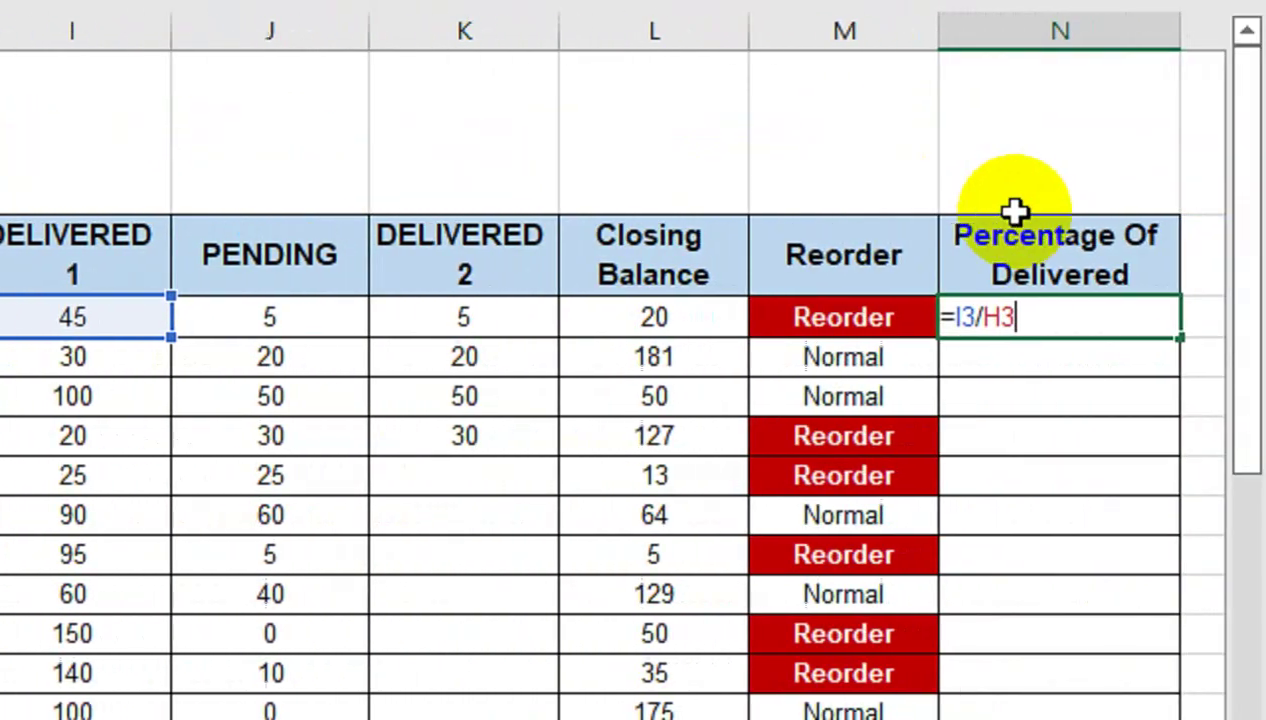
pyautogui.press('Return')
pyautogui.click(1085, 320)
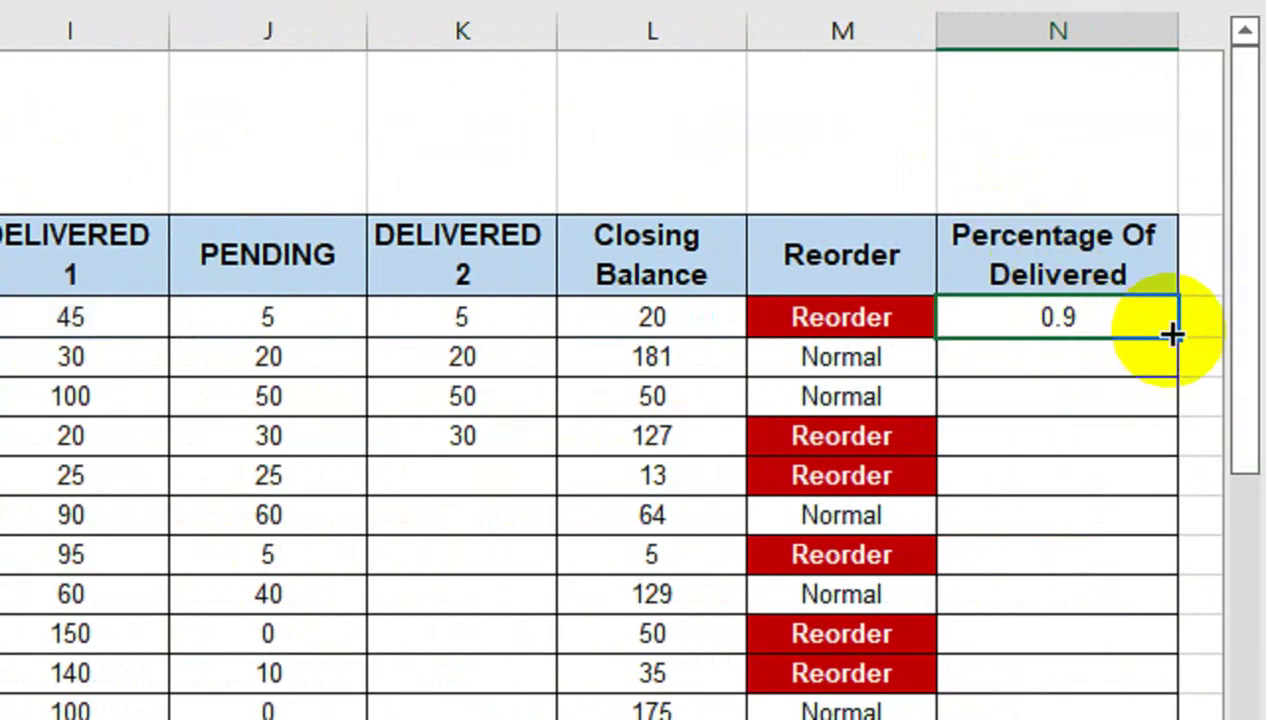
pyautogui.doubleClick(1178, 336)
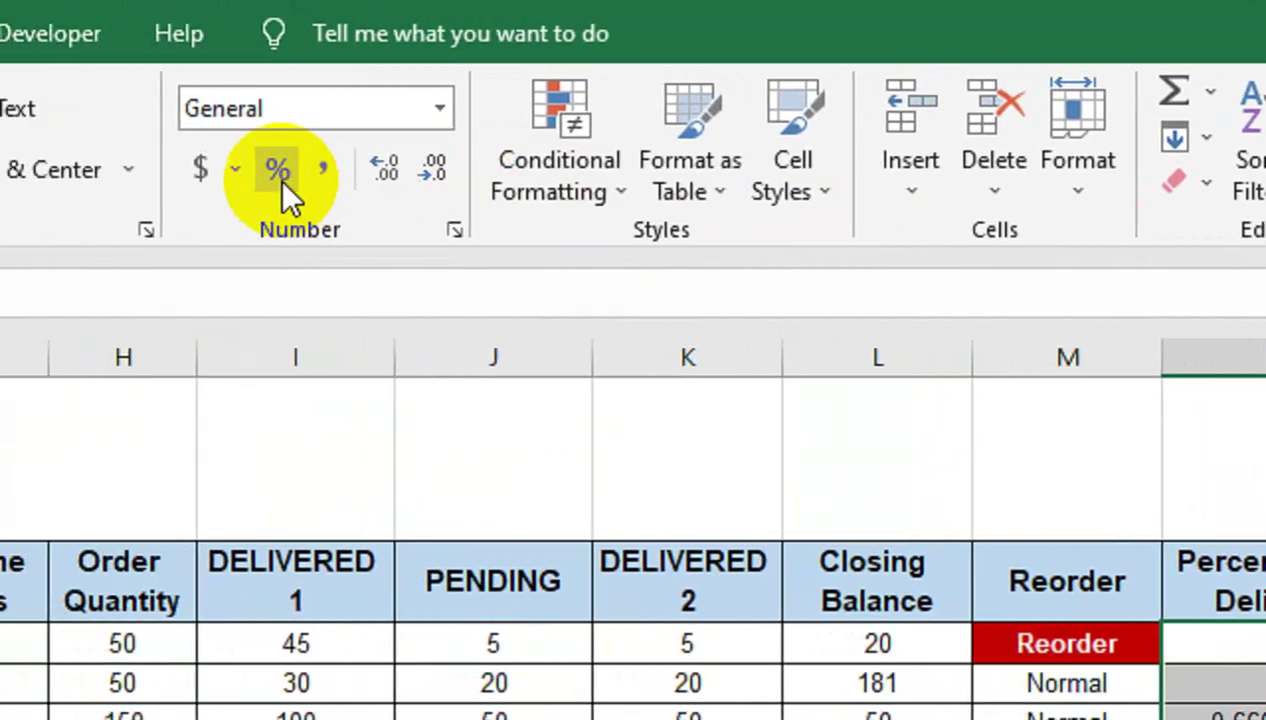
pyautogui.click(281, 180)
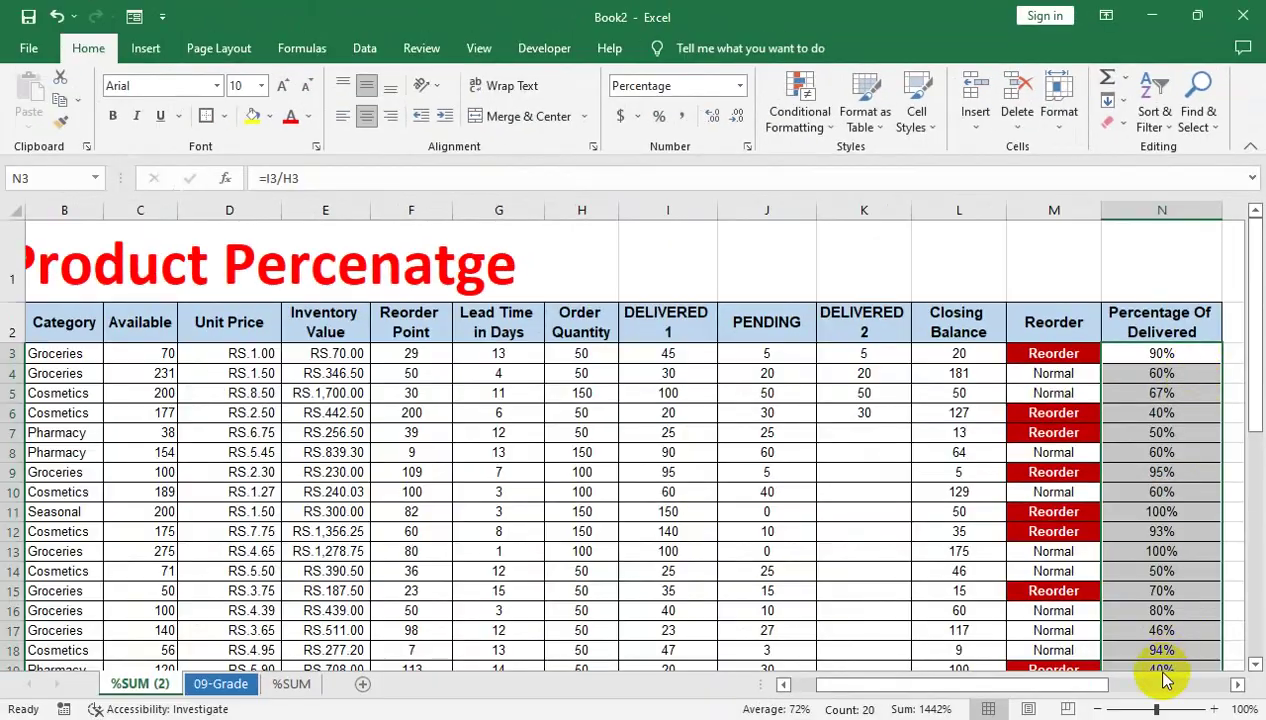
pyautogui.hscroll(3, 1097, 706)
# Rename the heading 'Percentage Of Delivered 1' and add a widened 'Percentage Of Delivered 2' column beside it.
pyautogui.doubleClick(1085, 333)
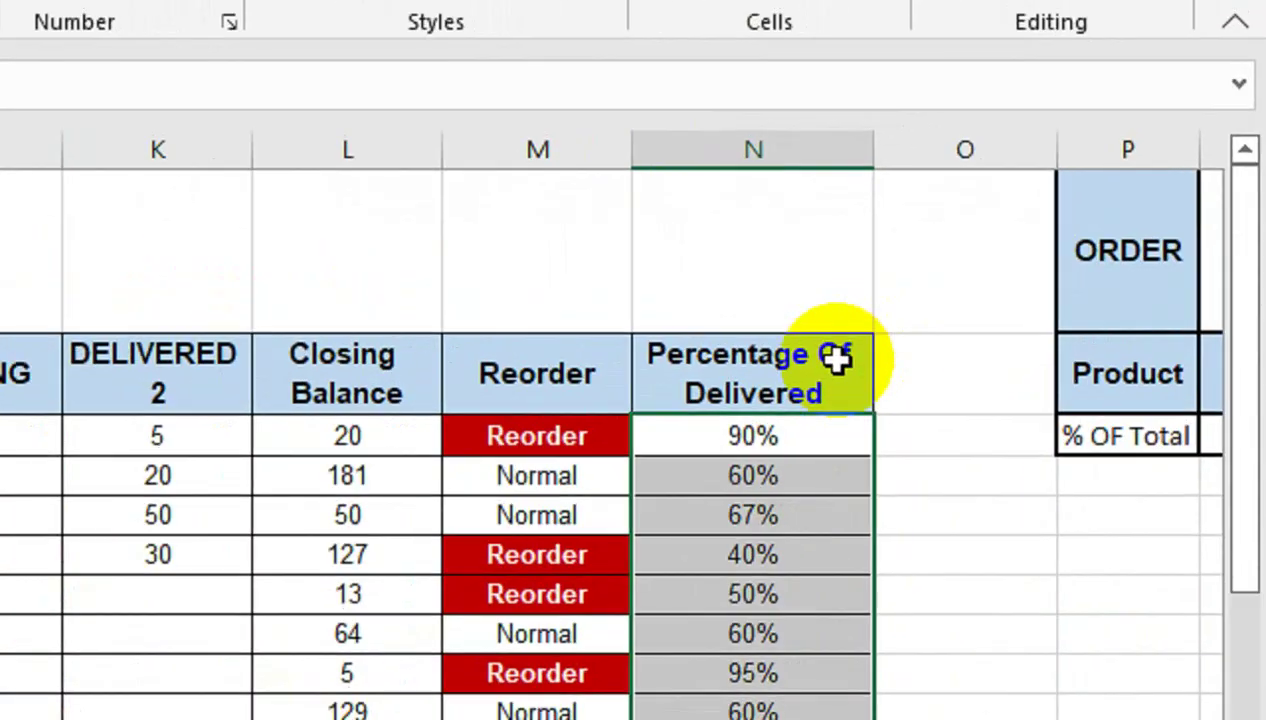
pyautogui.write(' 1')
pyautogui.hotkey('ctrl', 'Return')
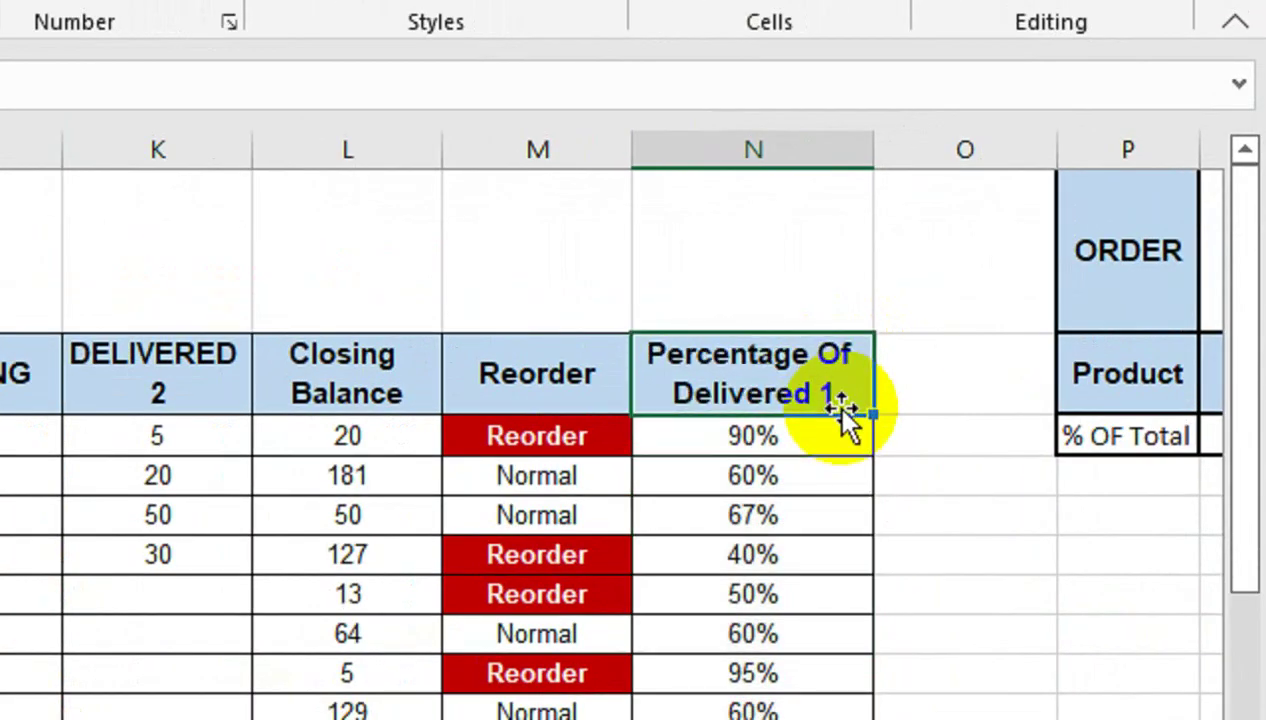
pyautogui.moveTo(871, 413); pyautogui.dragTo(1000, 415)
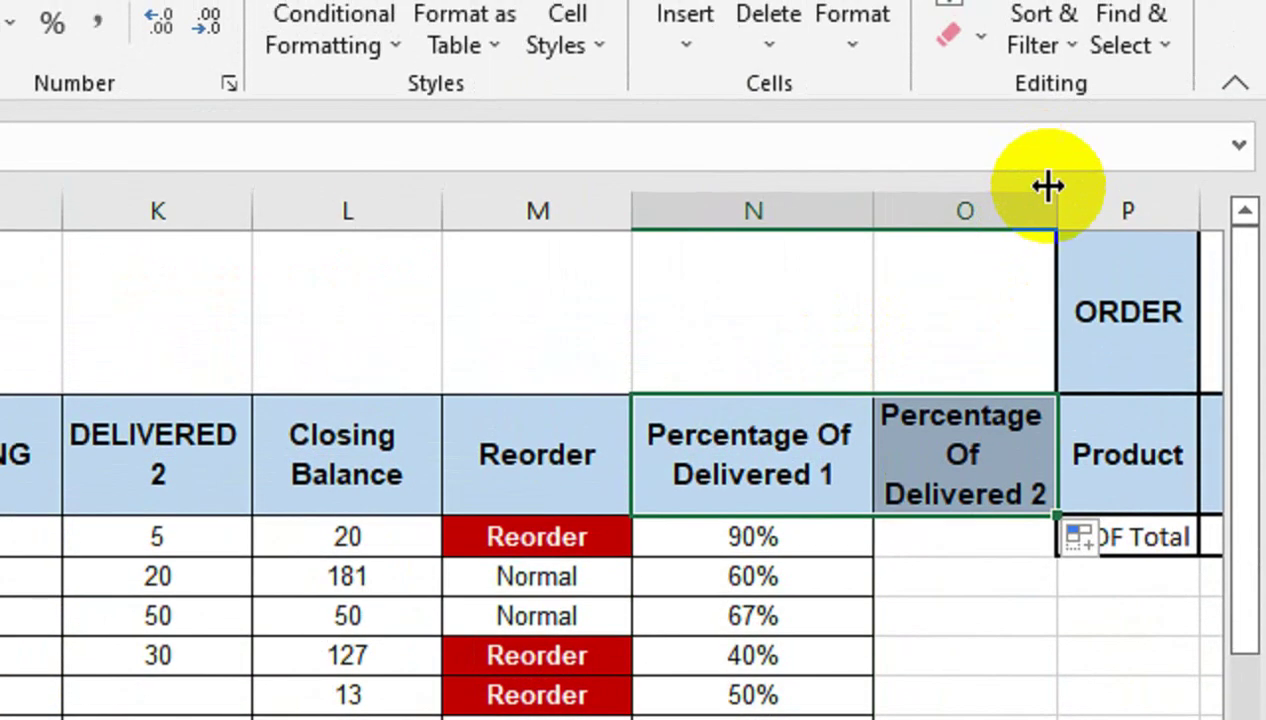
pyautogui.moveTo(1052, 210); pyautogui.dragTo(1108, 210)
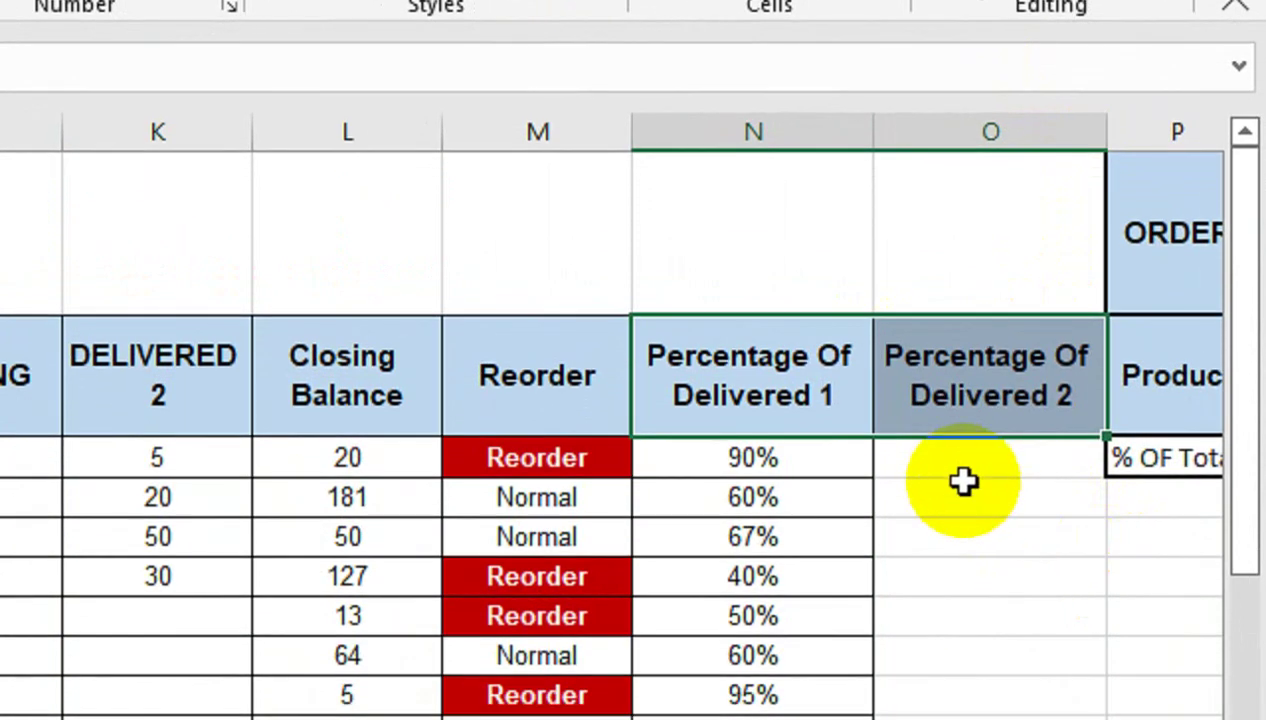
# Enter =K3/H3 in O3, fill it down, and show the new column as percentages.
pyautogui.click(960, 460)
pyautogui.write('=')
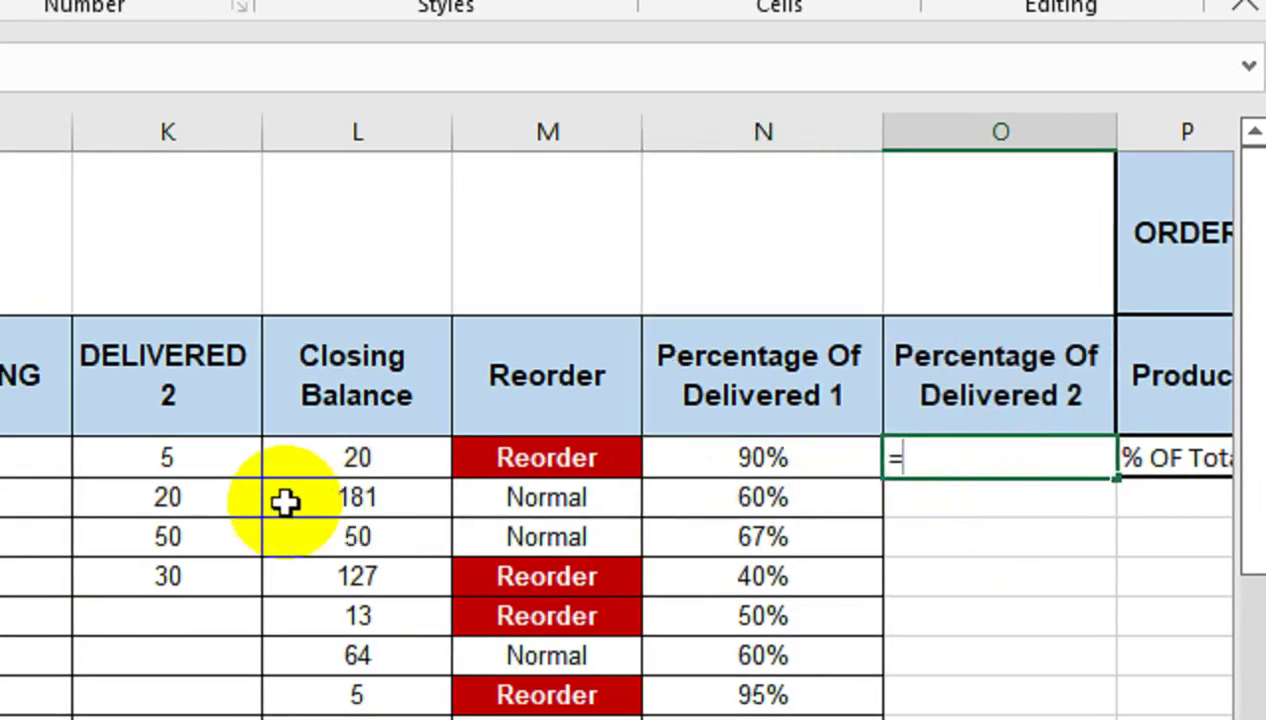
pyautogui.click(315, 465)
pyautogui.write('/')
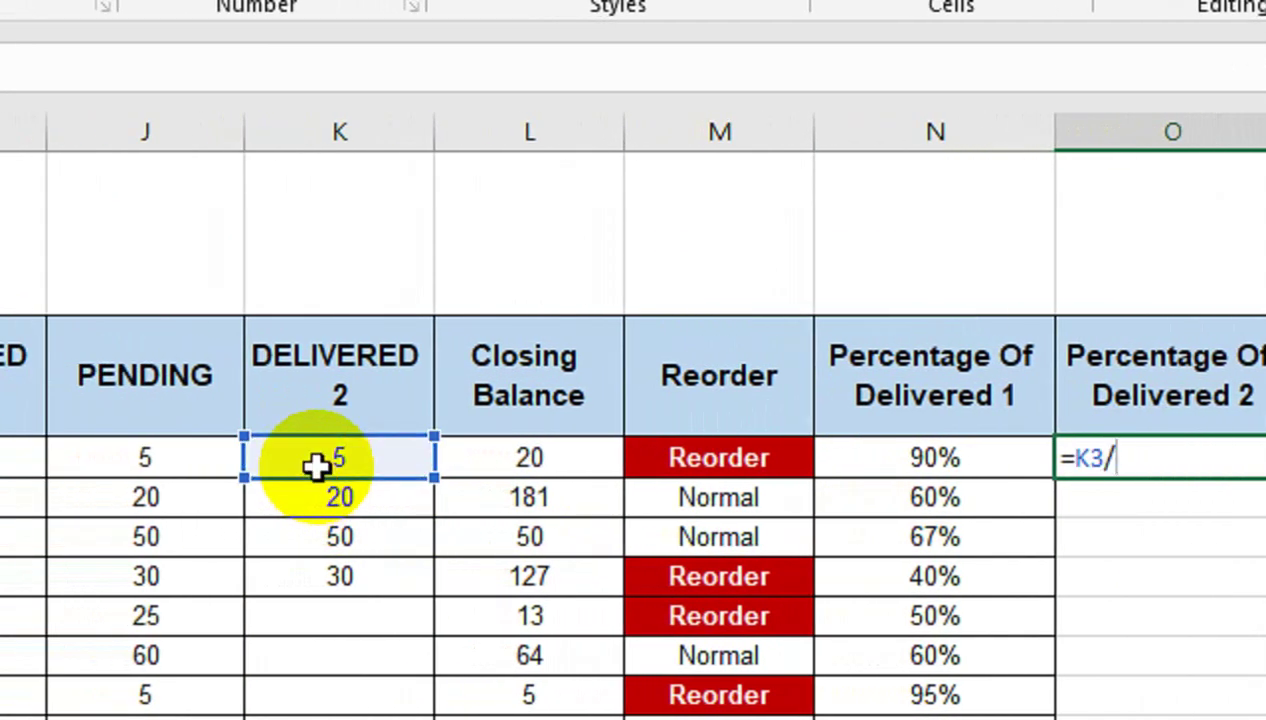
pyautogui.click(655, 457)
pyautogui.click(645, 457)
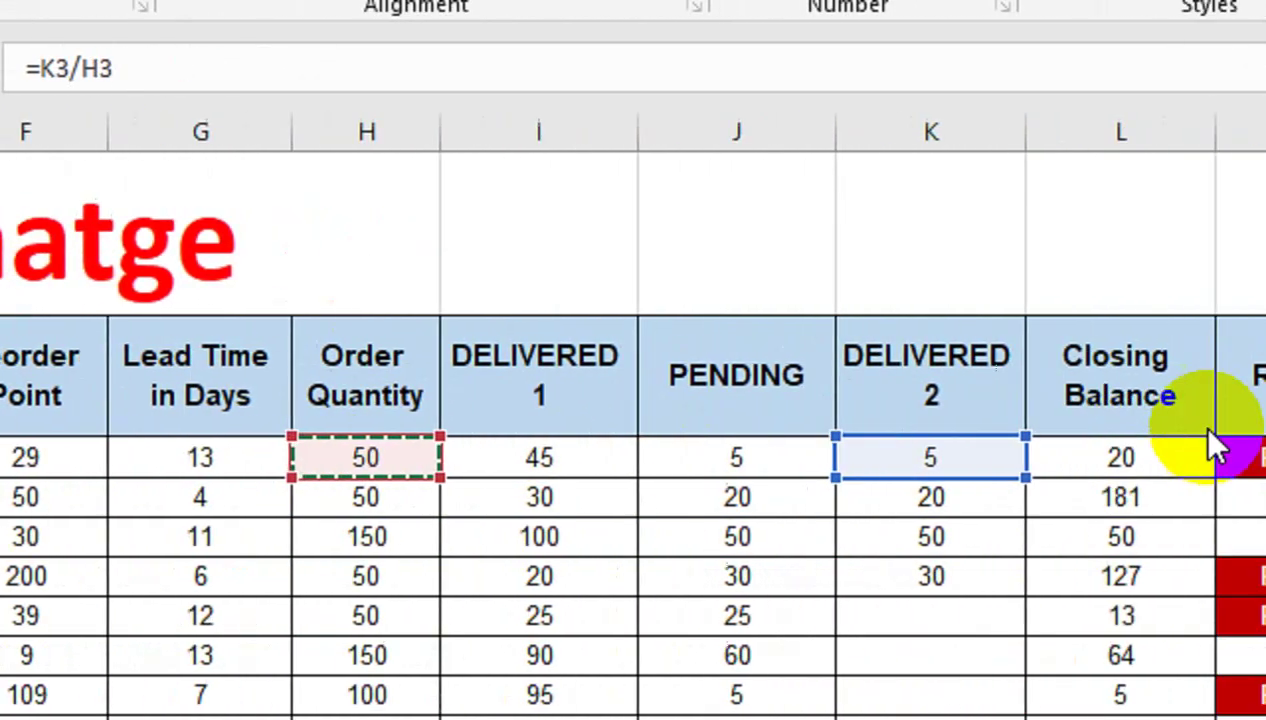
pyautogui.press('Return')
pyautogui.click(1010, 458)
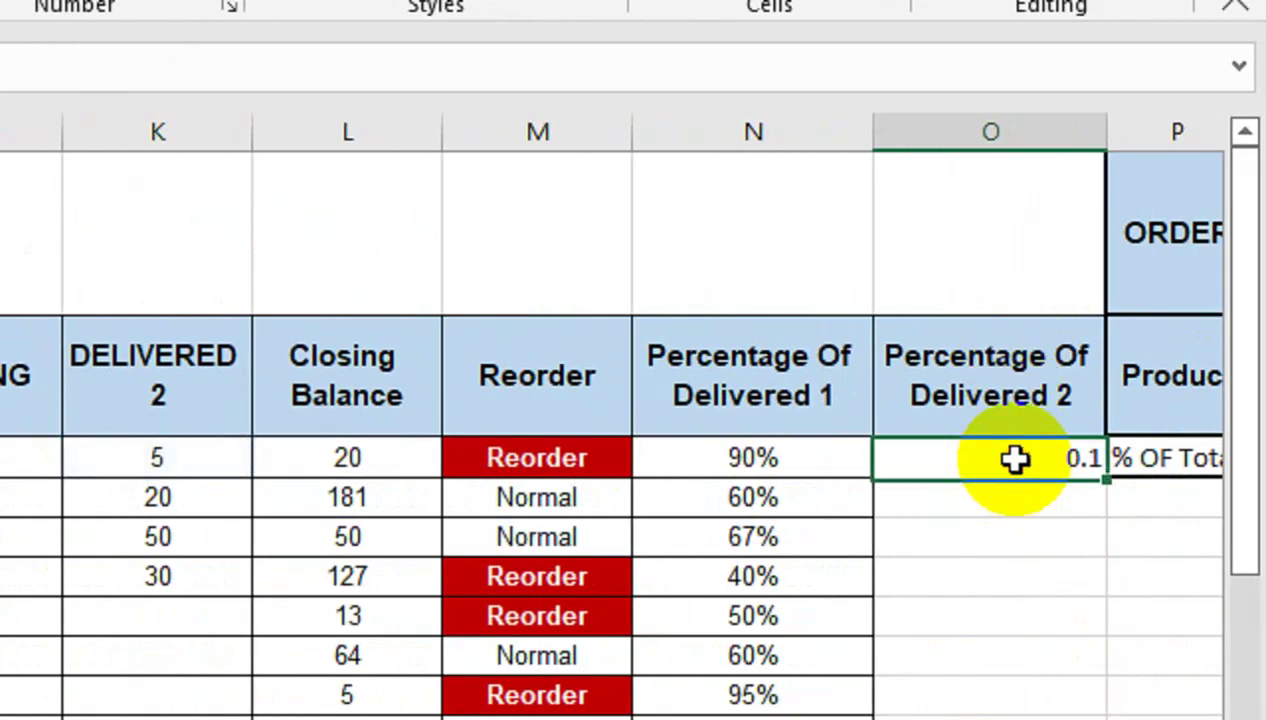
pyautogui.moveTo(1106, 477)
pyautogui.mouseDown()
pyautogui.moveTo(1127, 670)
pyautogui.moveTo(1116, 531)
pyautogui.mouseUp()
pyautogui.scroll(2, 800, 200)
pyautogui.scroll(3, 697, 180)
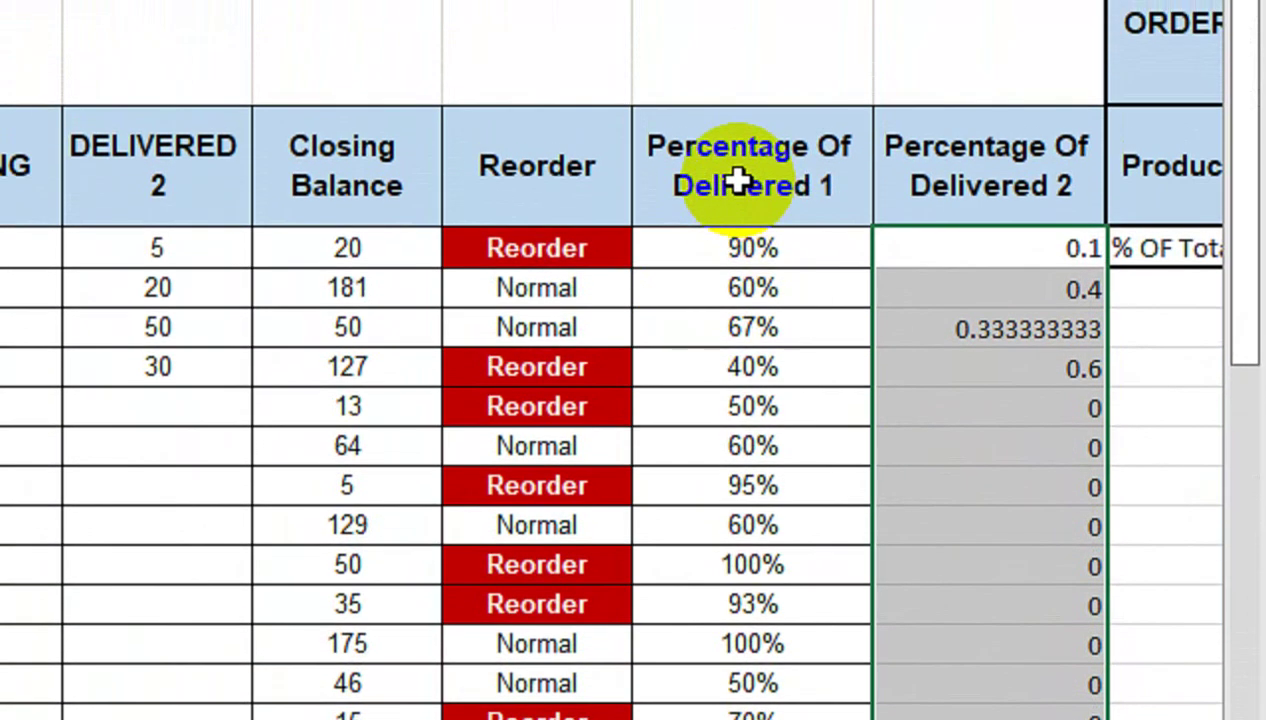
pyautogui.hscroll(-3, 291, 494)
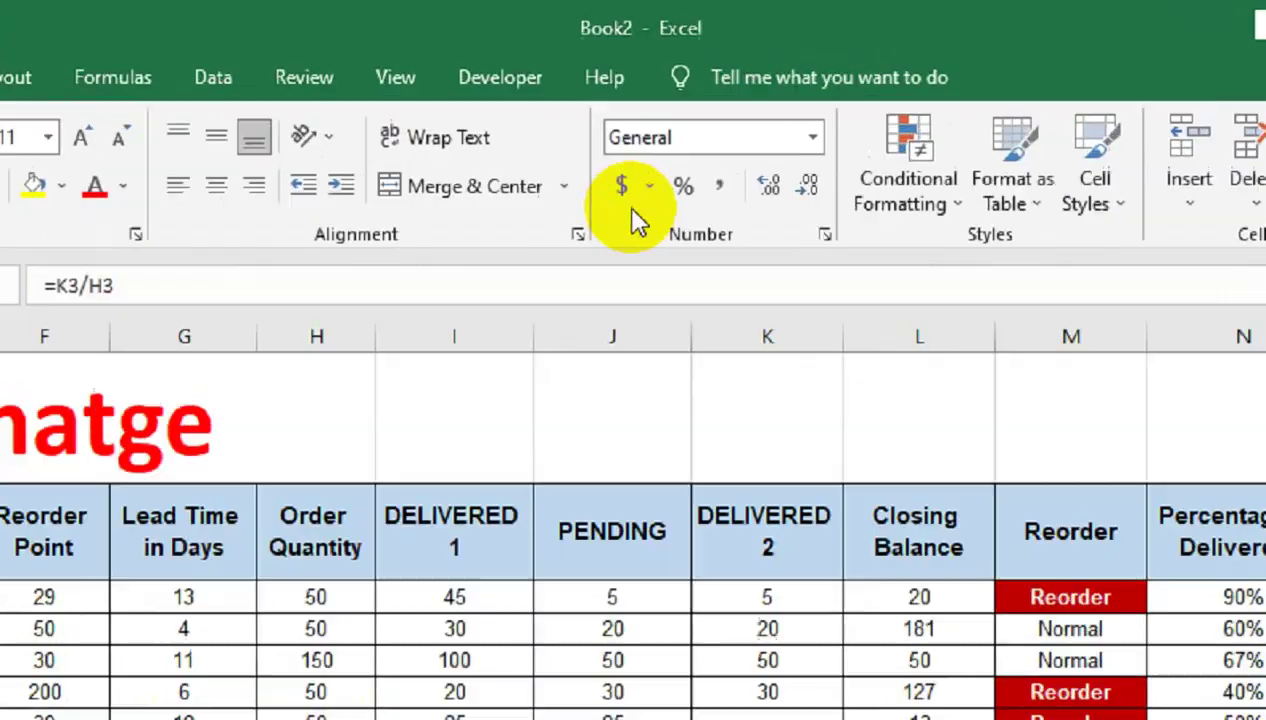
pyautogui.click(660, 238)
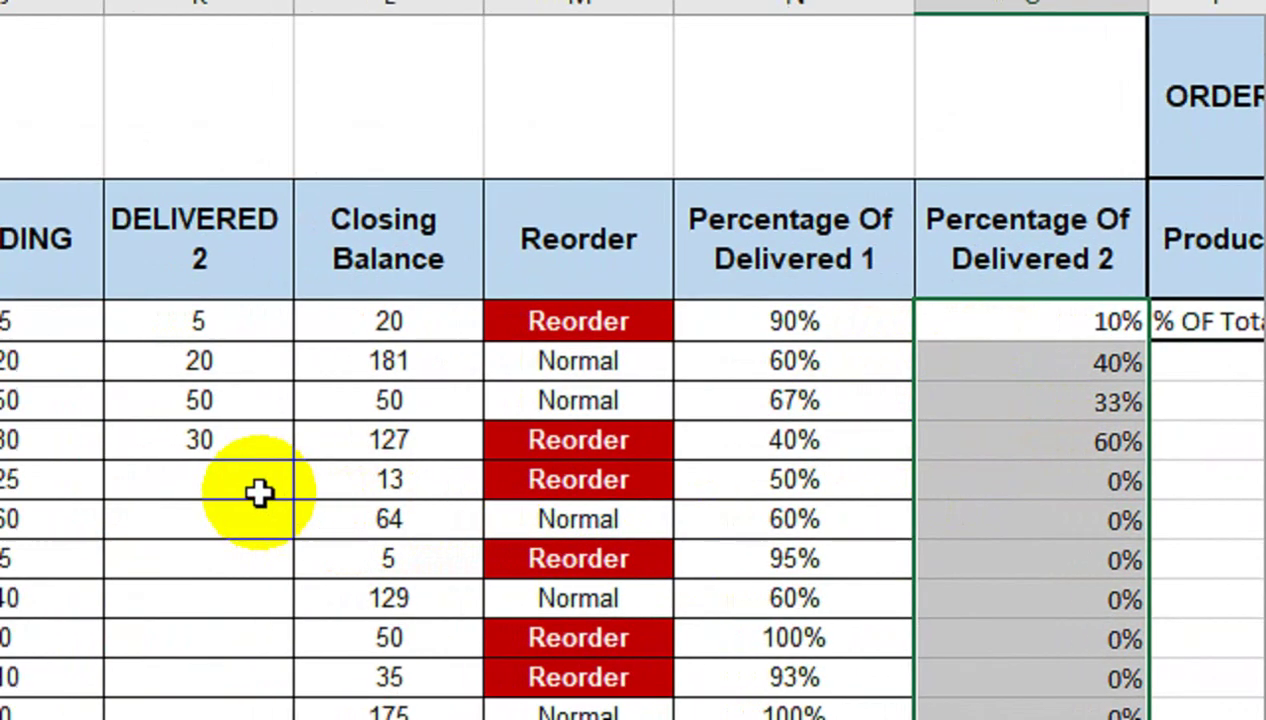
pyautogui.click(175, 495)
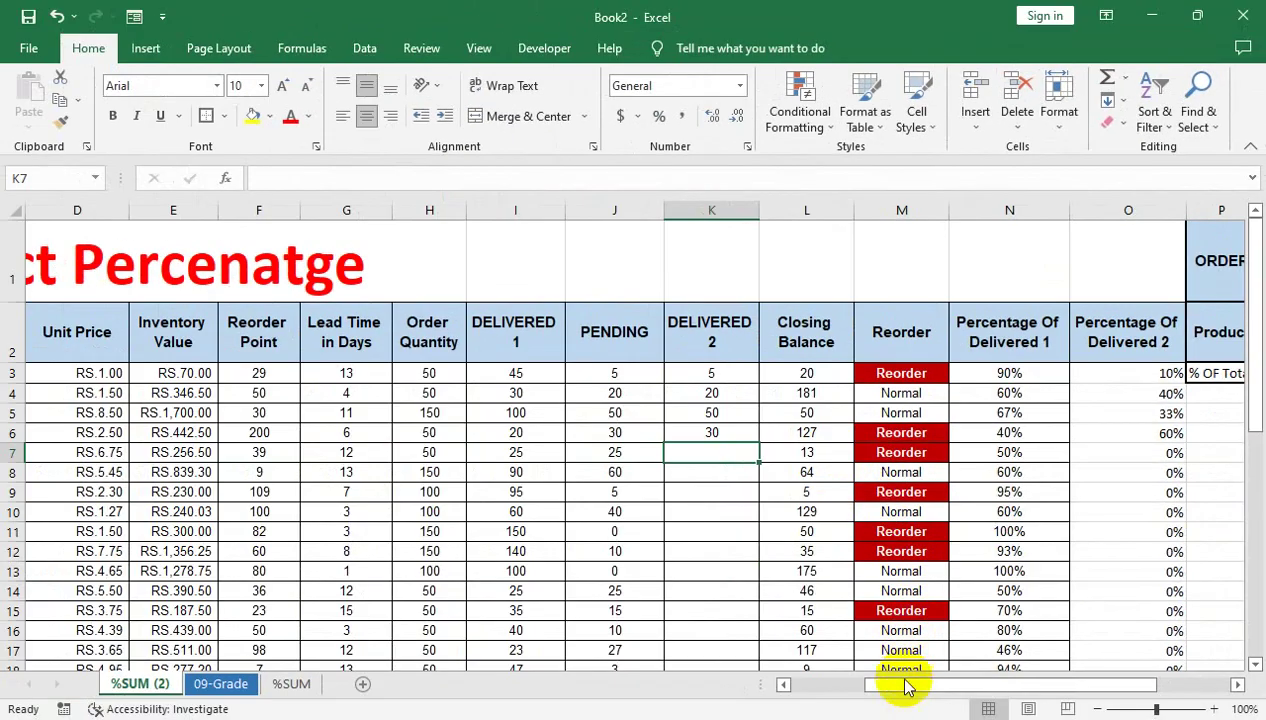
# Set the first Pharmacy item's Available to 100 and its DELIVERED 2 to 25.
pyautogui.moveTo(904, 685); pyautogui.dragTo(817, 686)
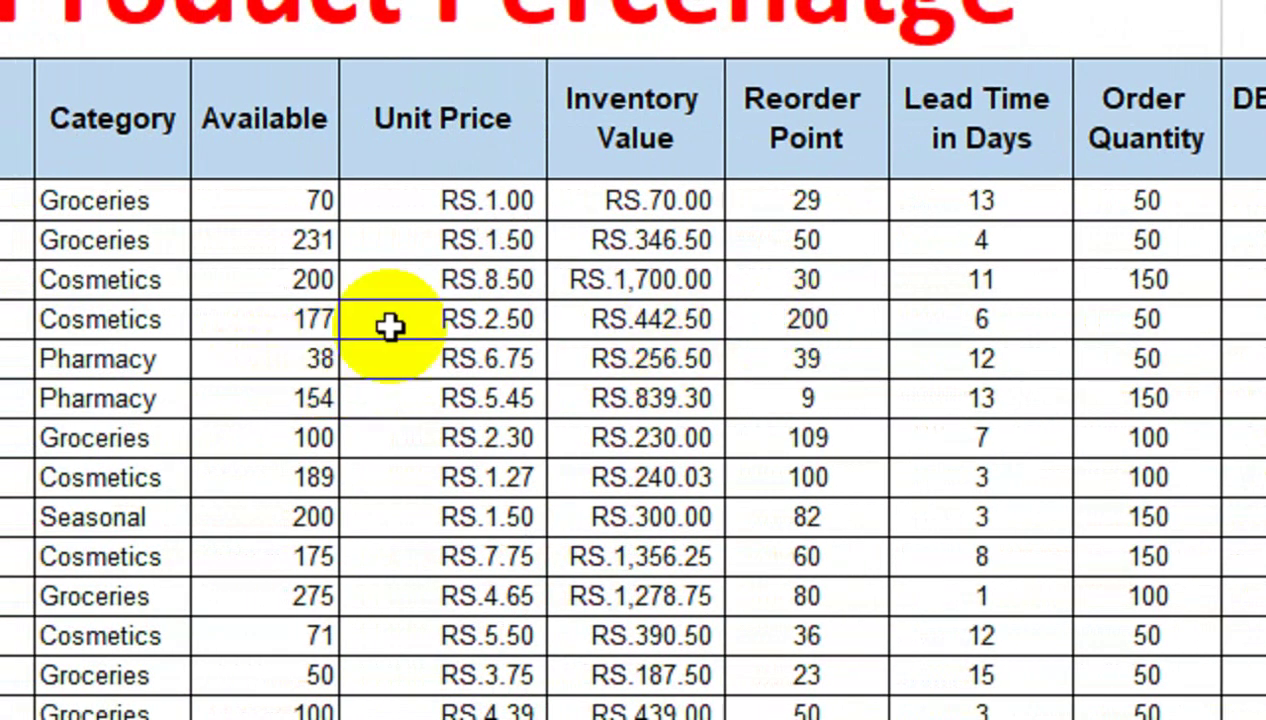
pyautogui.click(318, 358)
pyautogui.write('00')
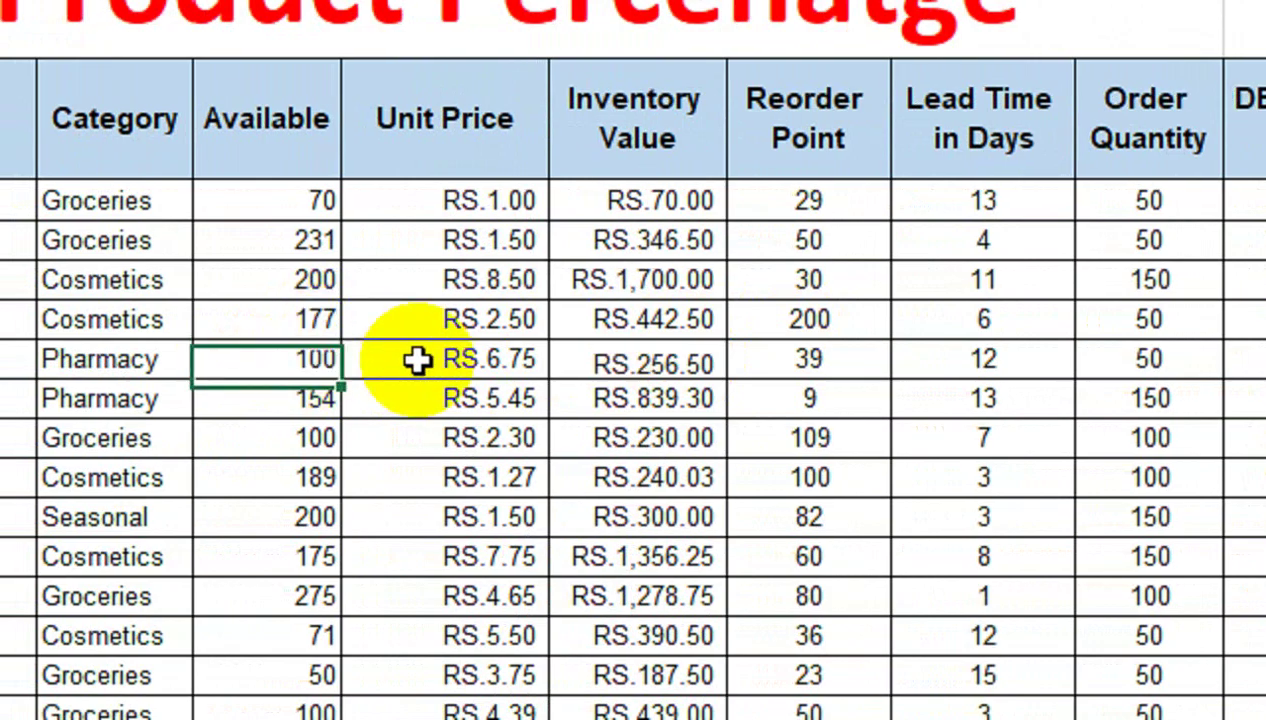
pyautogui.press('Return')
pyautogui.write('2')
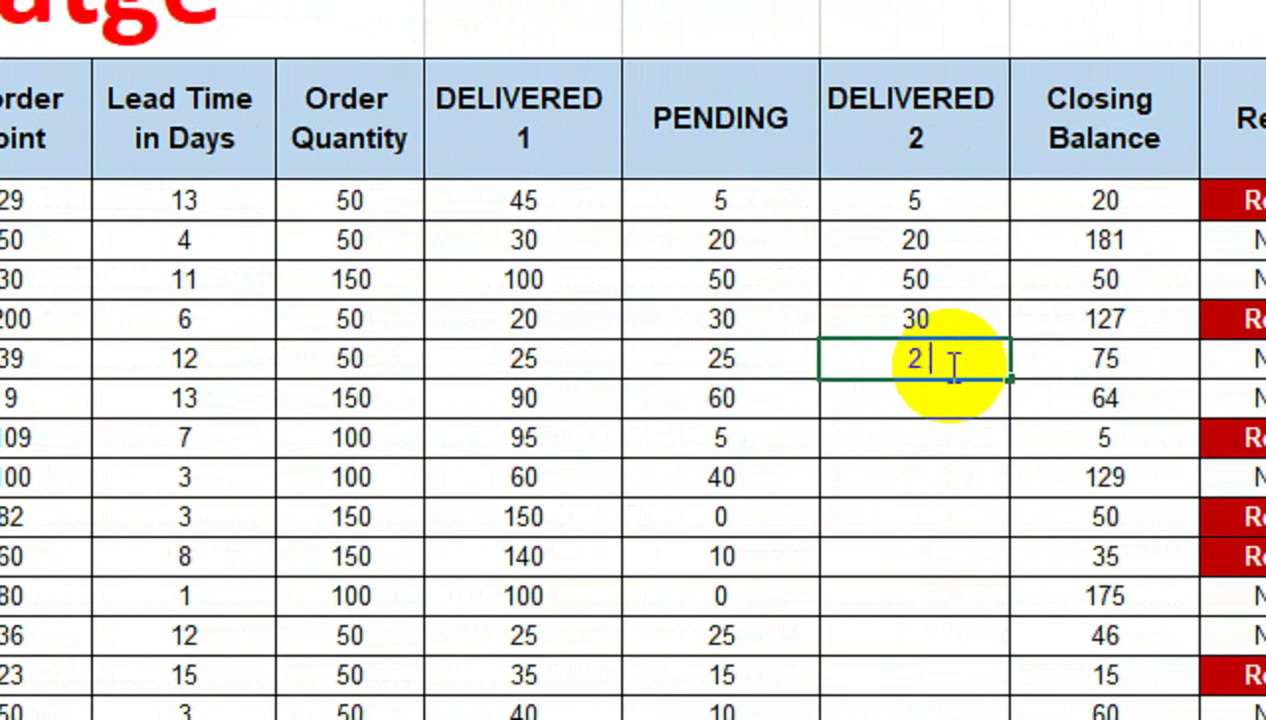
pyautogui.write('5')
pyautogui.press('Return')
# Centre the Percentage Of Delivered 2 values and give every cell in the column borders.
pyautogui.moveTo(1122, 401); pyautogui.dragTo(1145, 374)
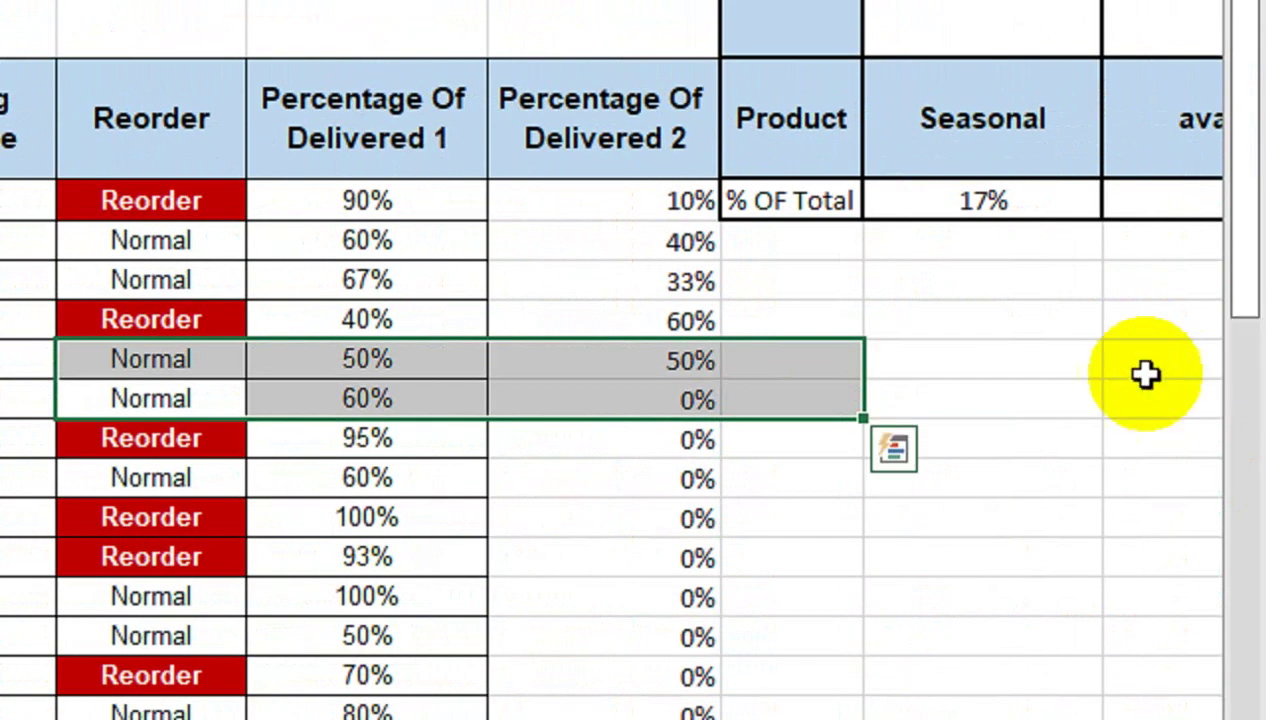
pyautogui.click(705, 362)
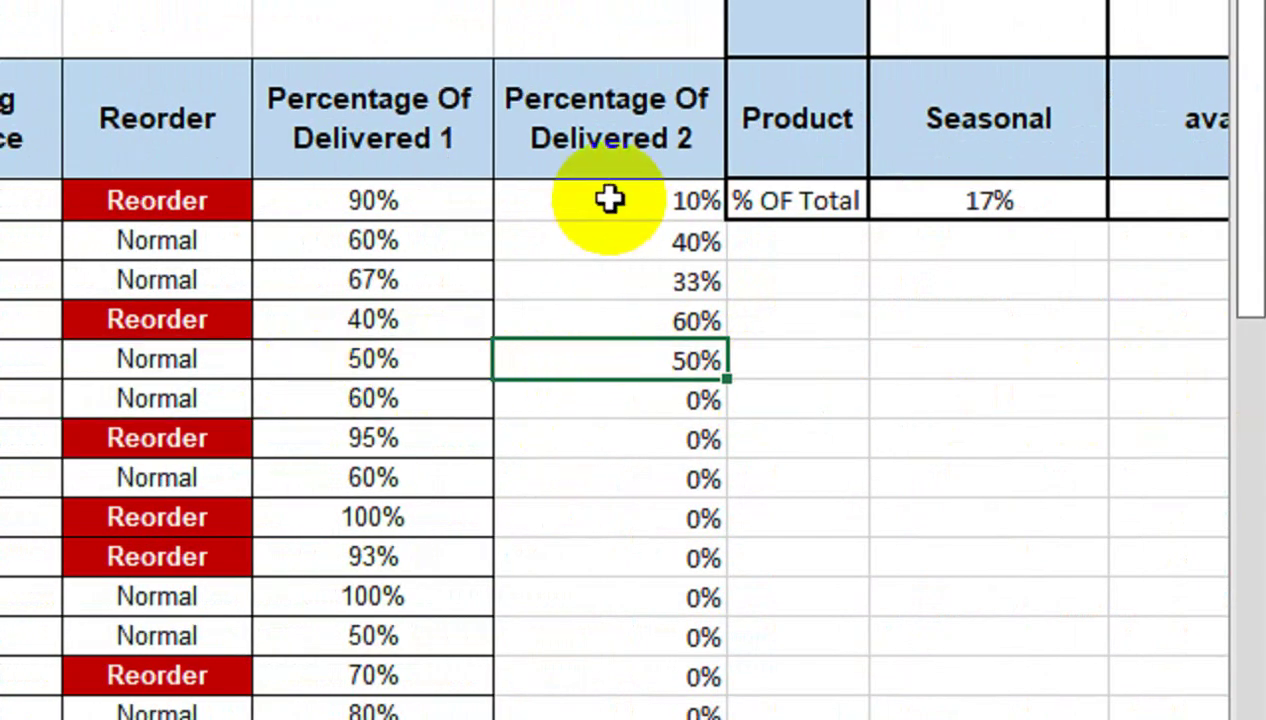
pyautogui.moveTo(609, 200); pyautogui.dragTo(613, 485)
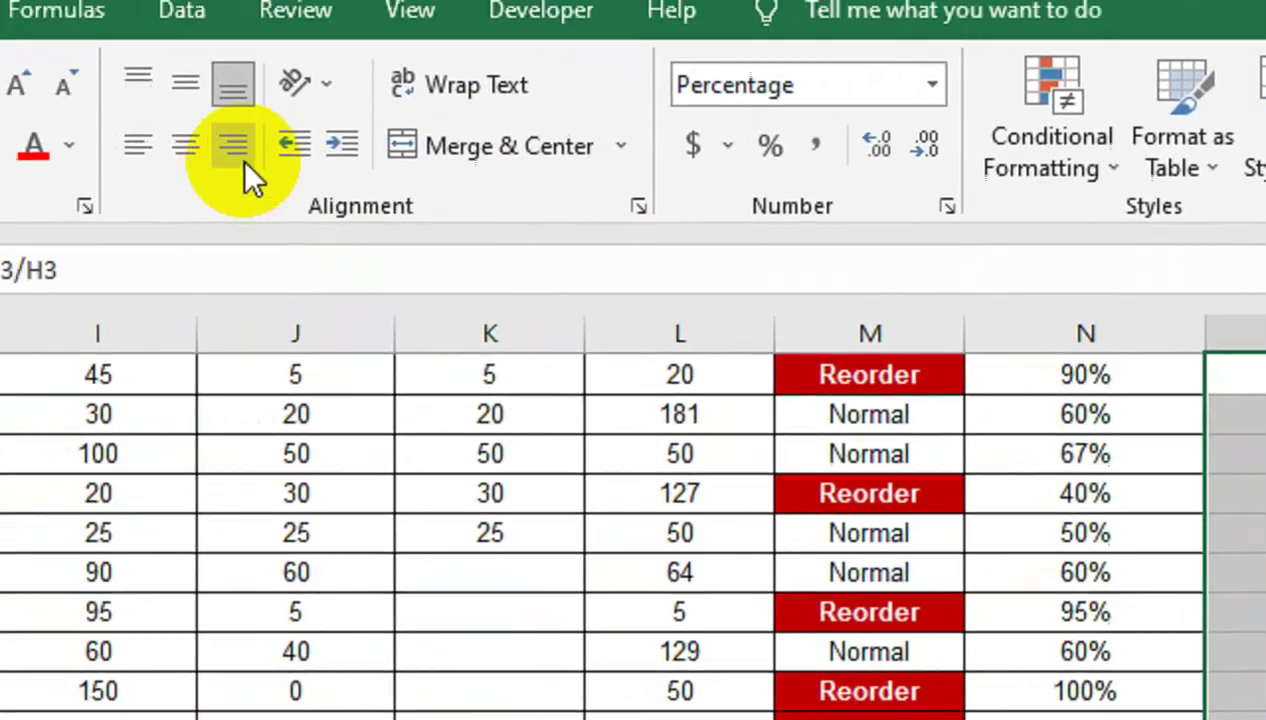
pyautogui.click(320, 172)
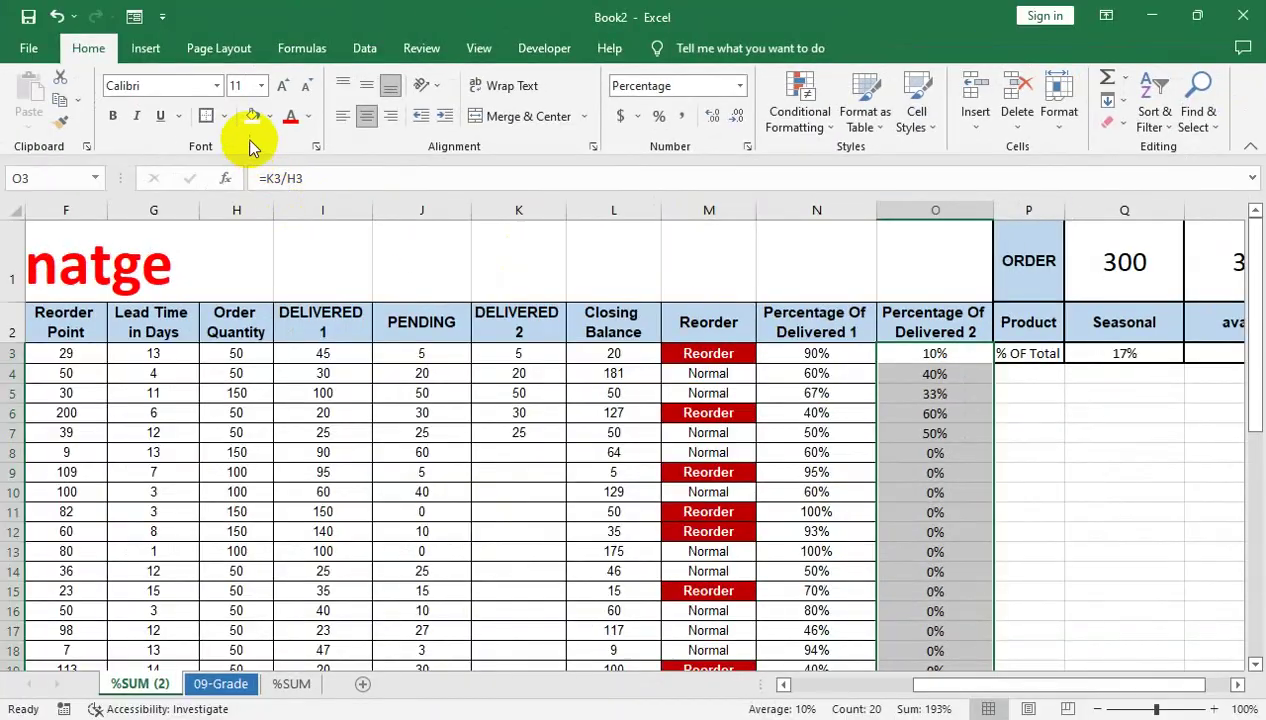
pyautogui.click(220, 118)
pyautogui.click(95, 286)
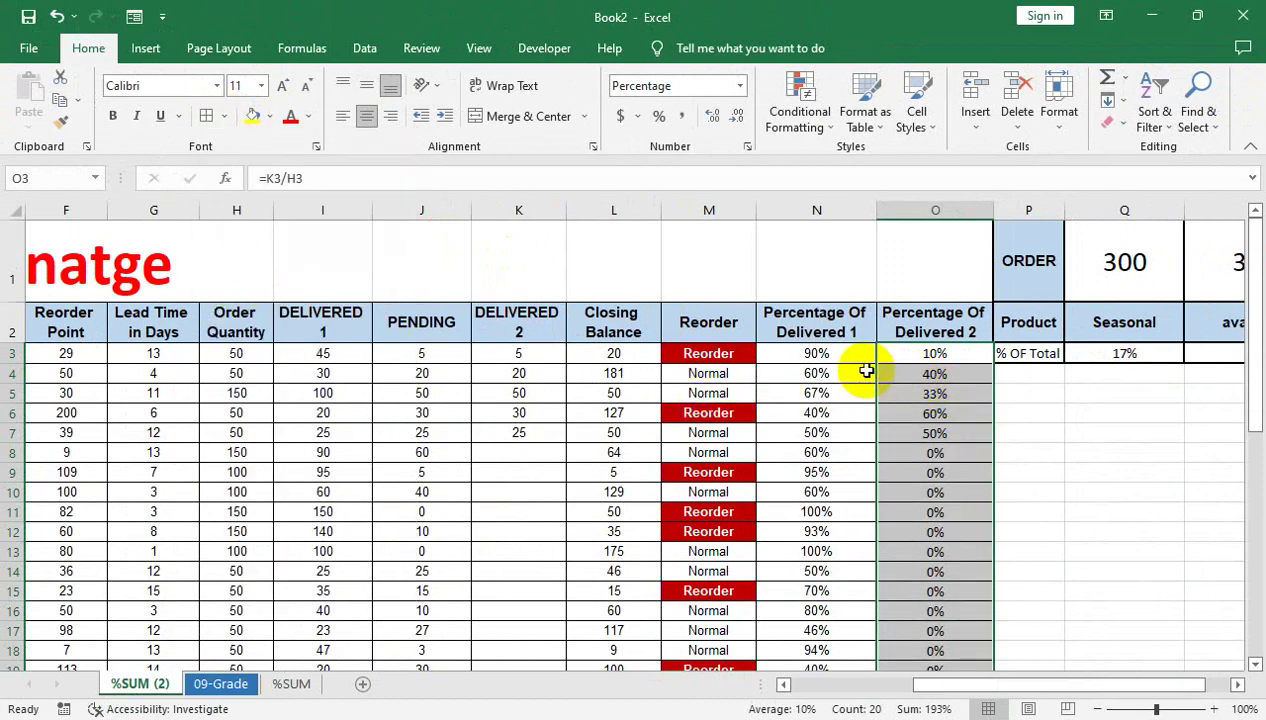
pyautogui.rightClick(930, 210)
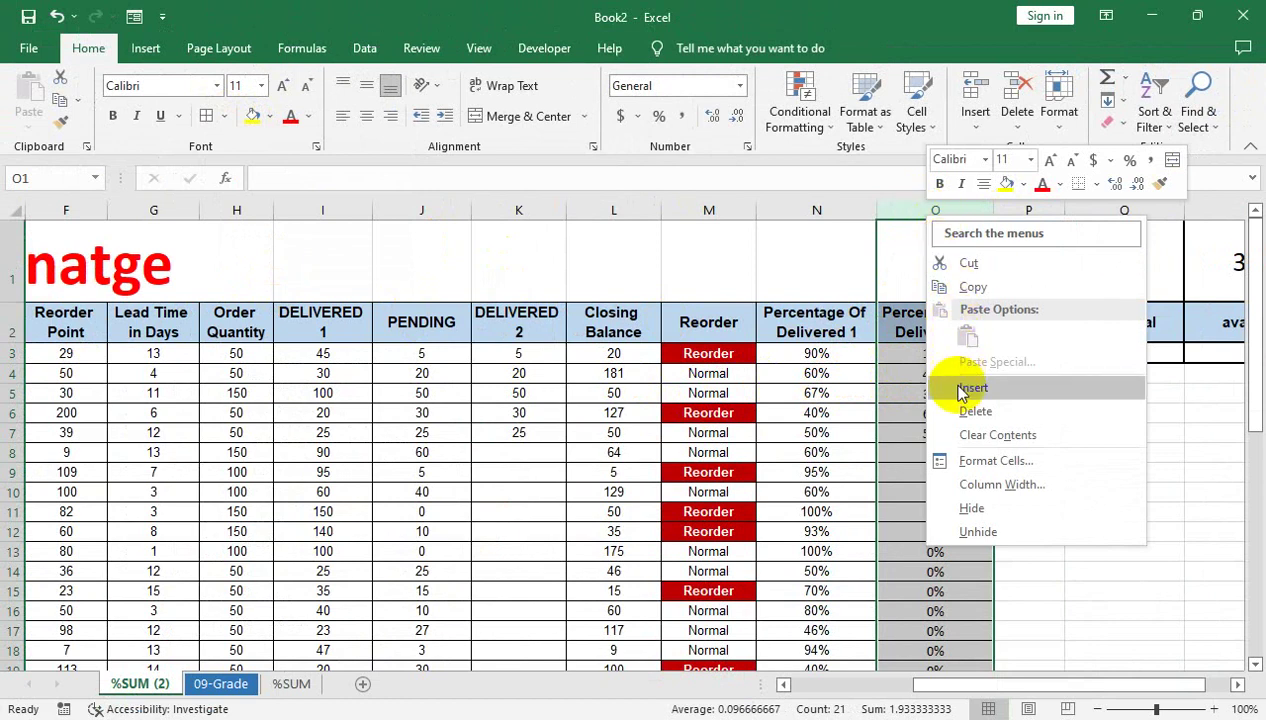
pyautogui.click(944, 409)
pyautogui.click(830, 391)
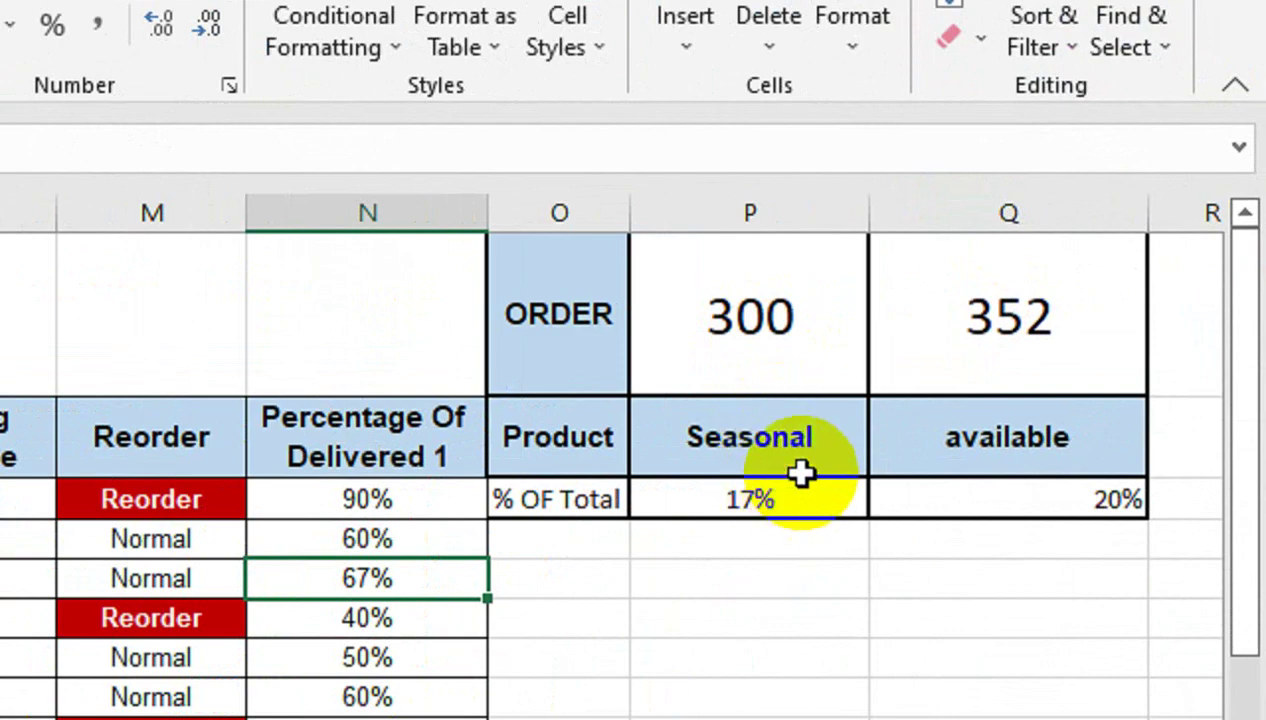
pyautogui.click(810, 462)
pyautogui.moveTo(880, 462)
pyautogui.mouseDown()
pyautogui.moveTo(850, 485)
pyautogui.moveTo(903, 453)
pyautogui.mouseUp()
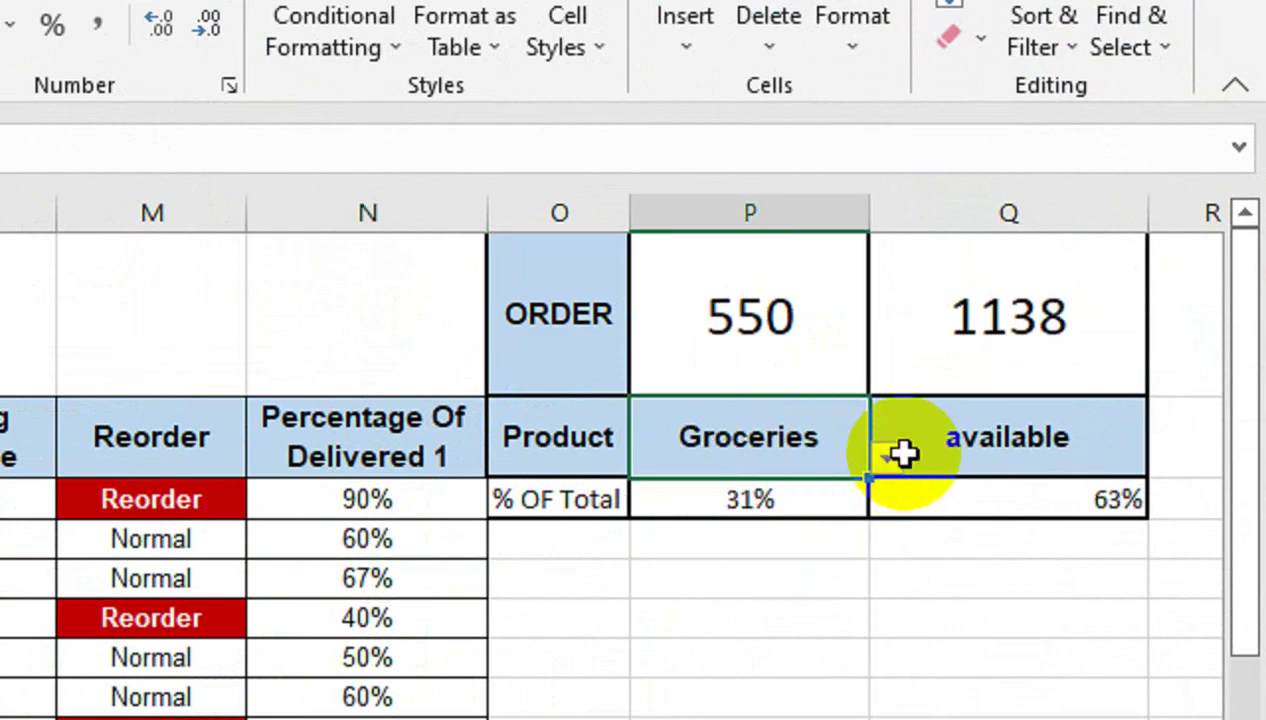
pyautogui.click(887, 458)
pyautogui.click(848, 519)
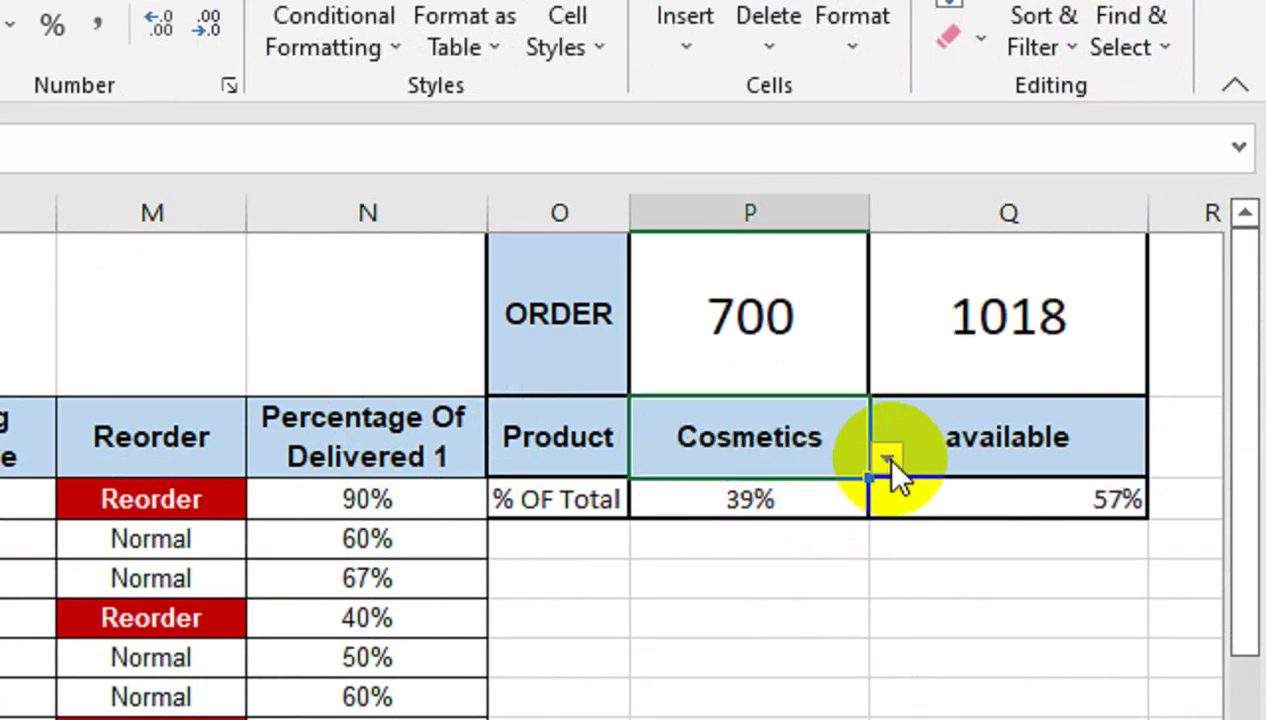
pyautogui.click(890, 458)
pyautogui.click(845, 544)
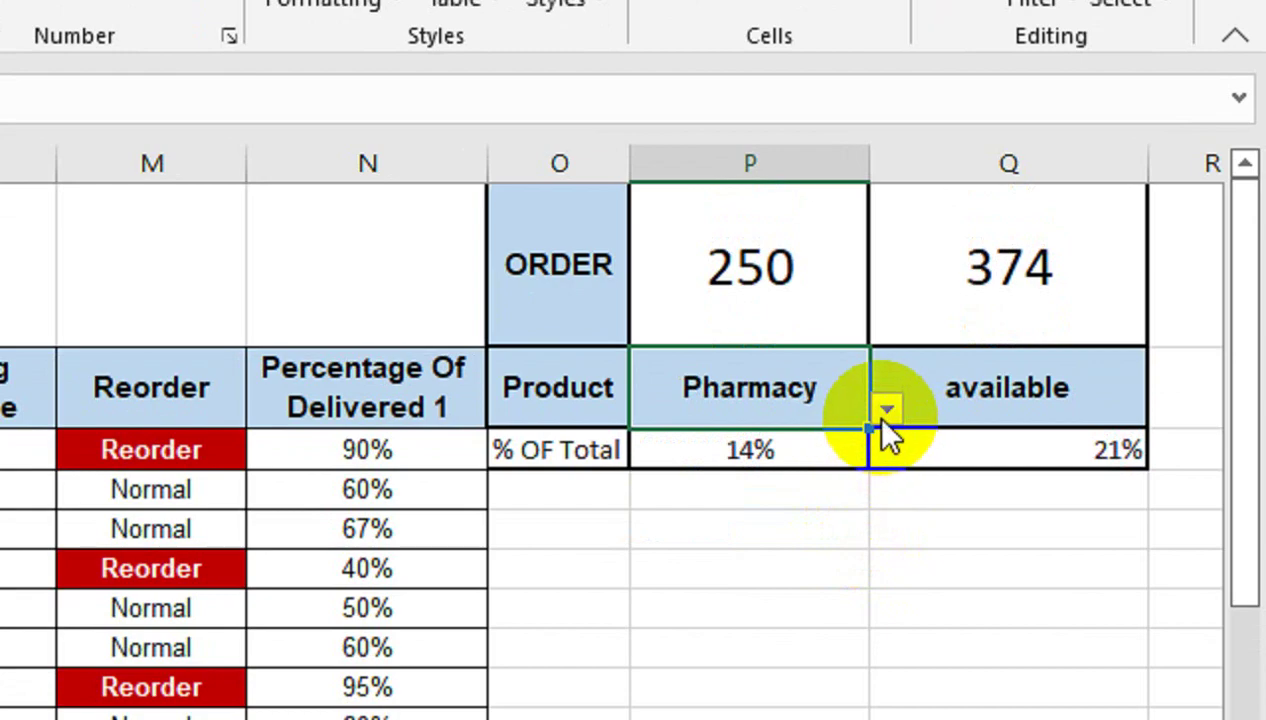
pyautogui.click(887, 458)
pyautogui.click(814, 520)
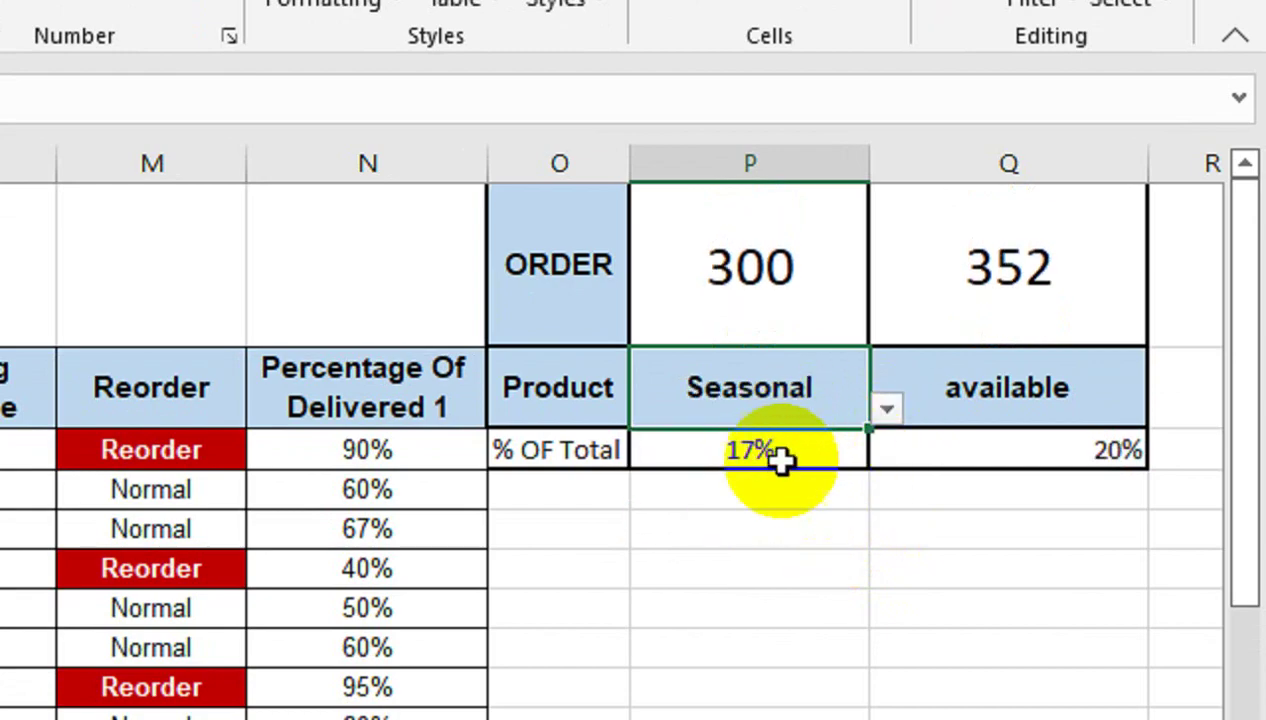
pyautogui.click(771, 474)
pyautogui.click(787, 447)
pyautogui.click(765, 372)
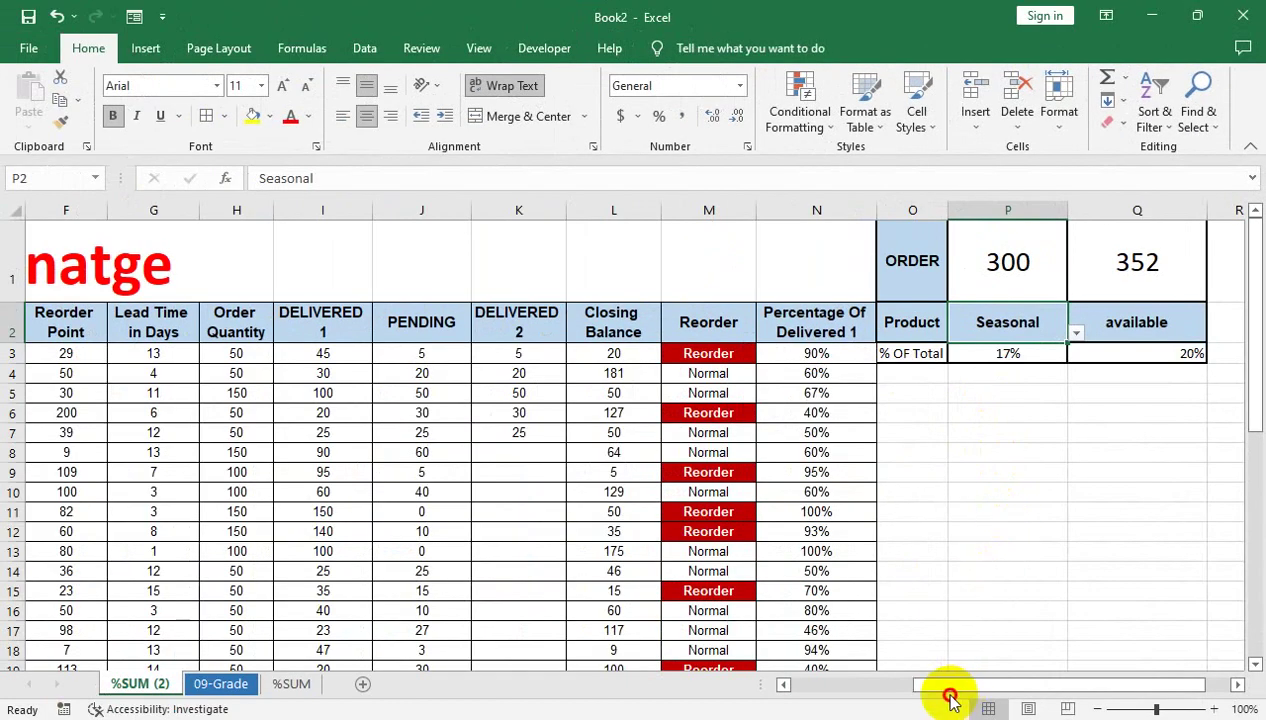
# Copy Cosmetics, Pharmacy, Groceries and Seasonal and paste them transposed across row 6 from P6.
pyautogui.moveTo(900, 683); pyautogui.dragTo(763, 680)
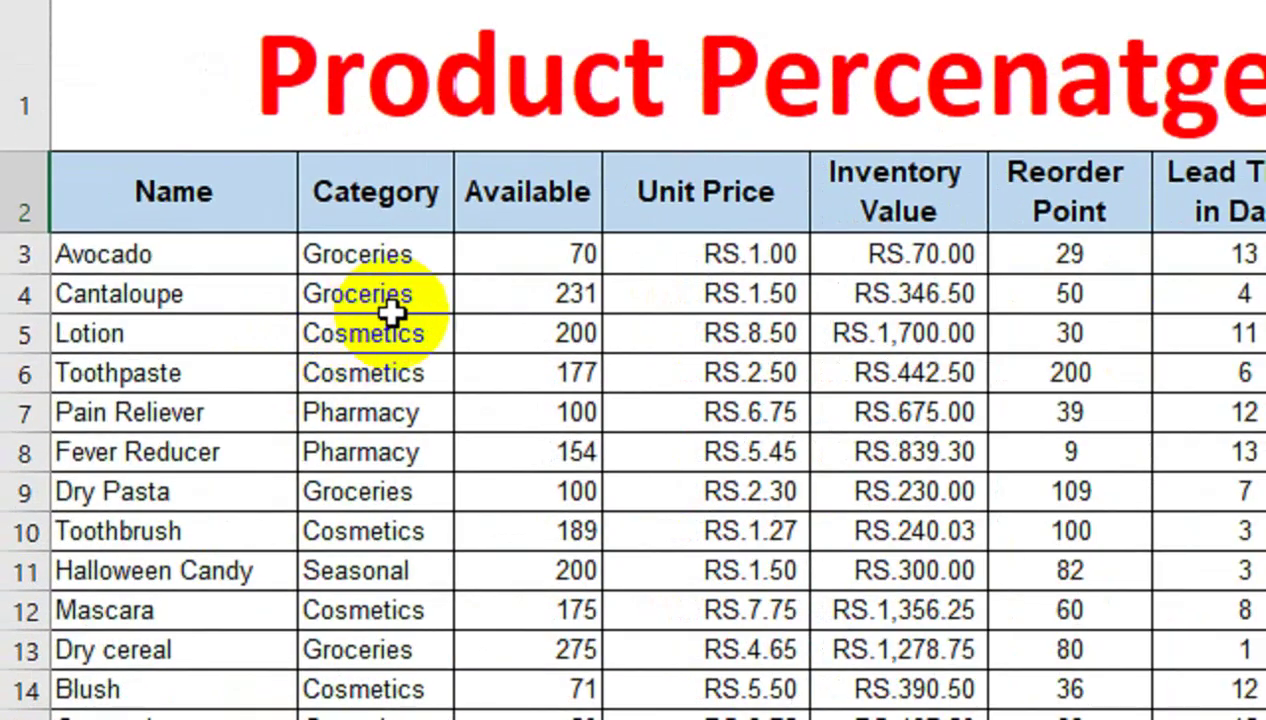
pyautogui.moveTo(390, 372); pyautogui.dragTo(395, 405)
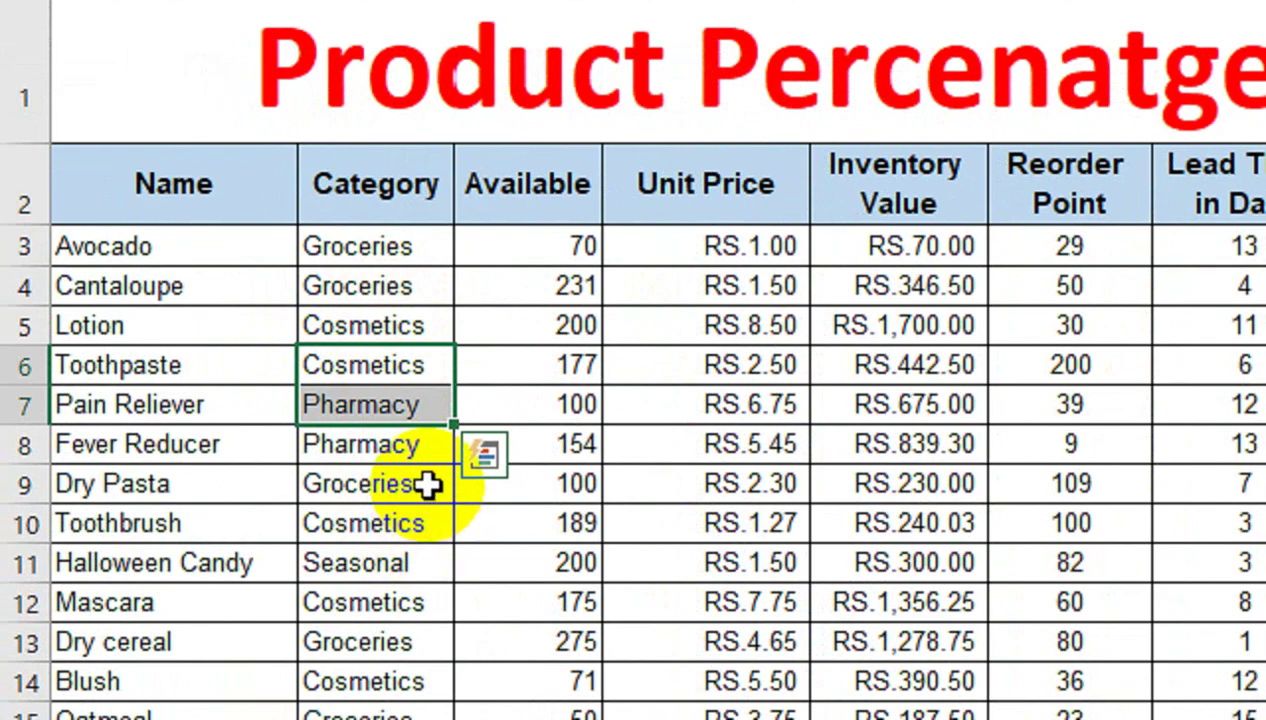
pyautogui.keyDown('ctrl'); pyautogui.click(420, 485); pyautogui.keyUp('ctrl')
pyautogui.keyDown('ctrl'); pyautogui.click(405, 561); pyautogui.keyUp('ctrl')
pyautogui.hotkey('ctrl', 'c')
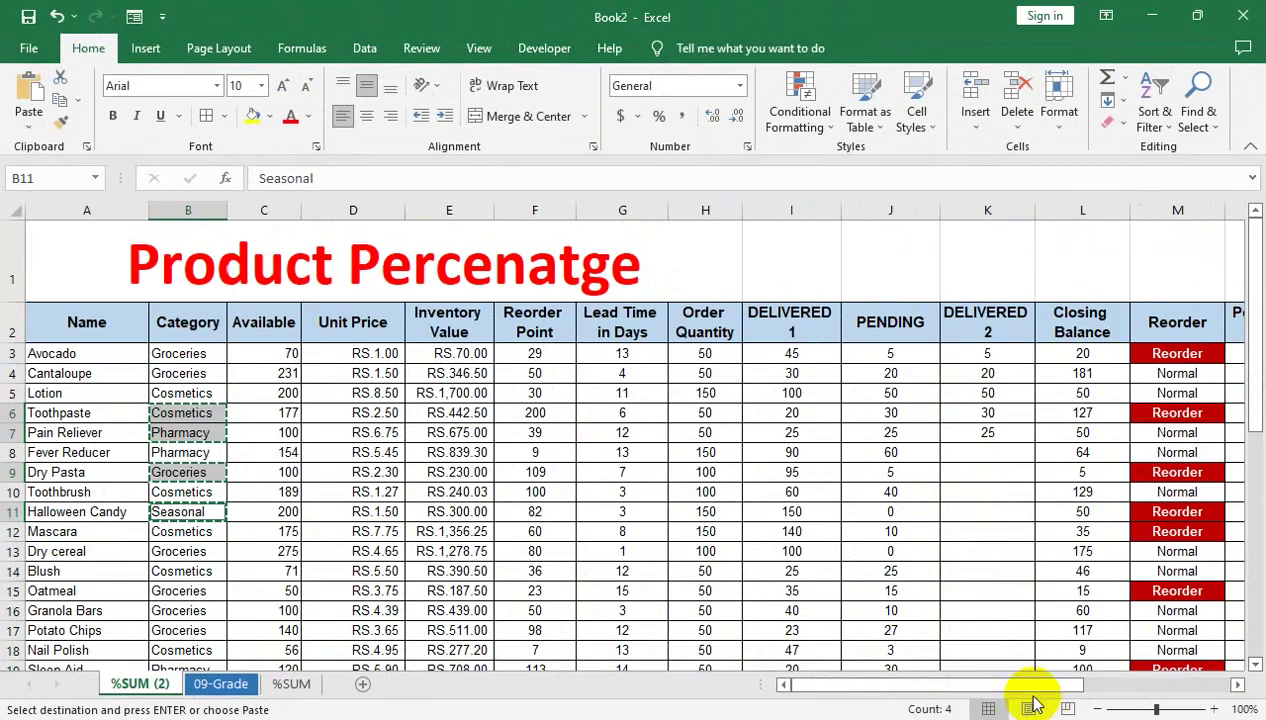
pyautogui.hscroll(5, 1035, 700)
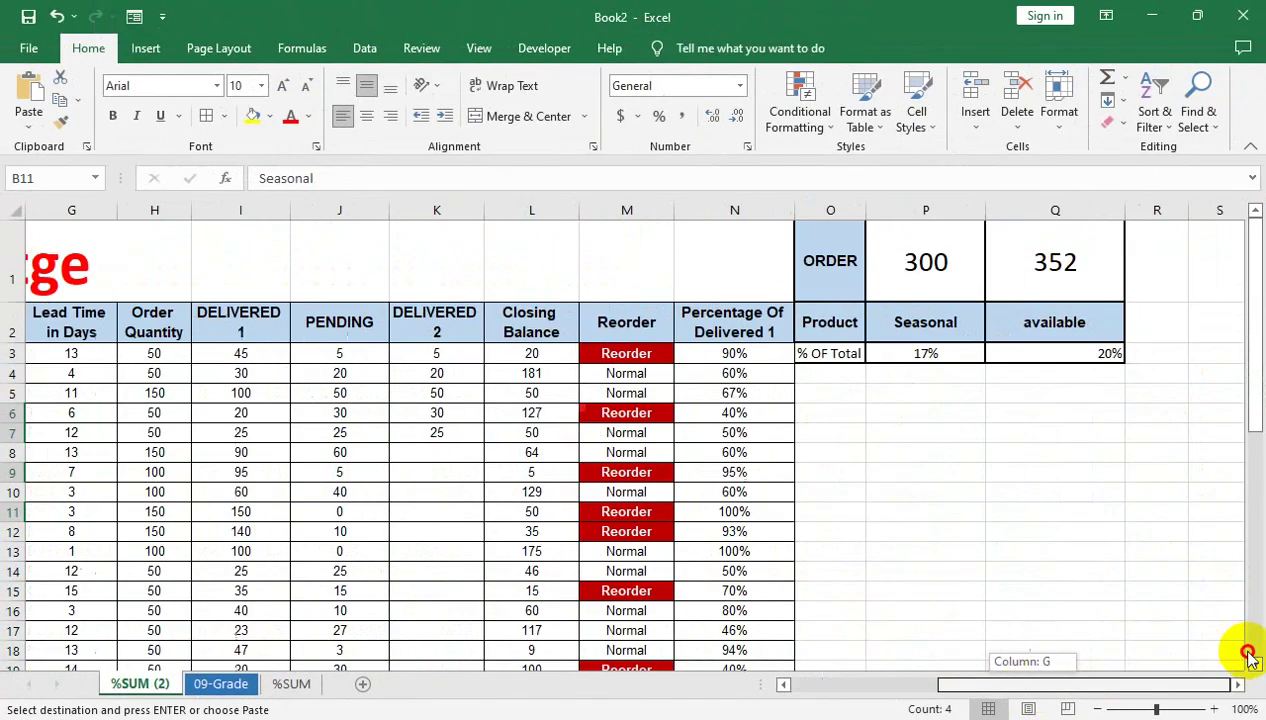
pyautogui.click(900, 416)
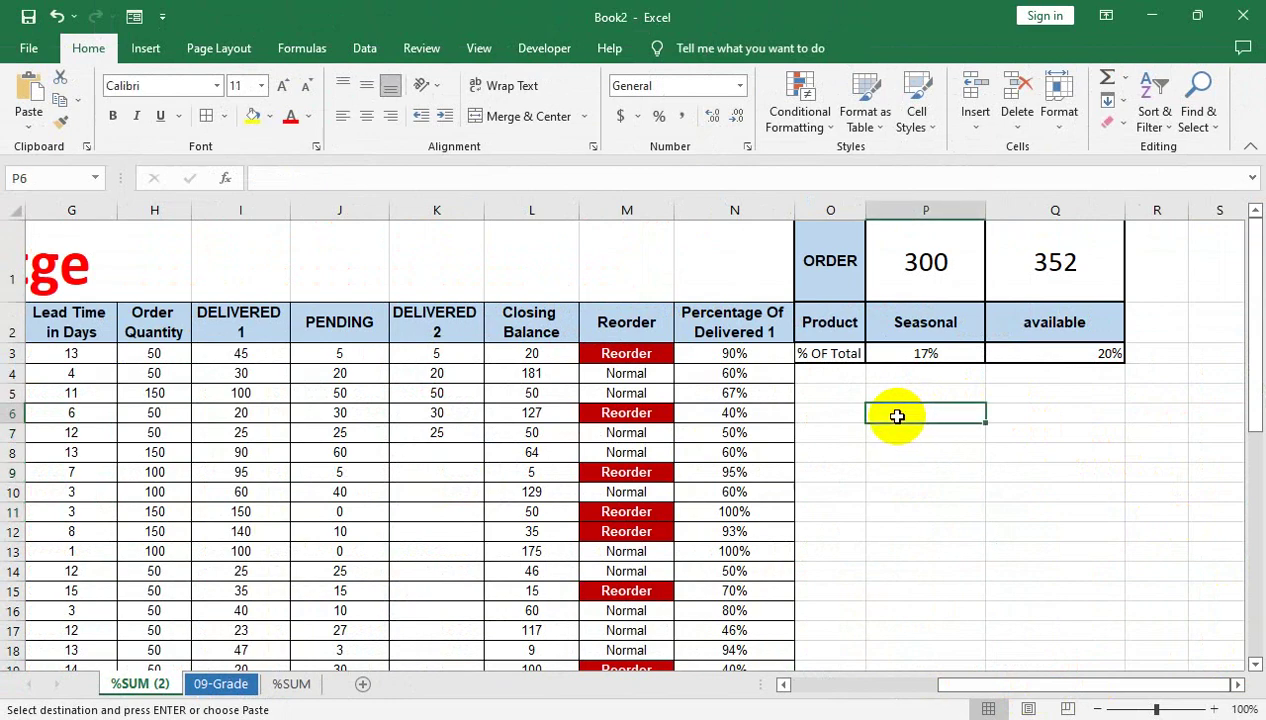
pyautogui.hotkey('ctrl', 'alt', 'v')
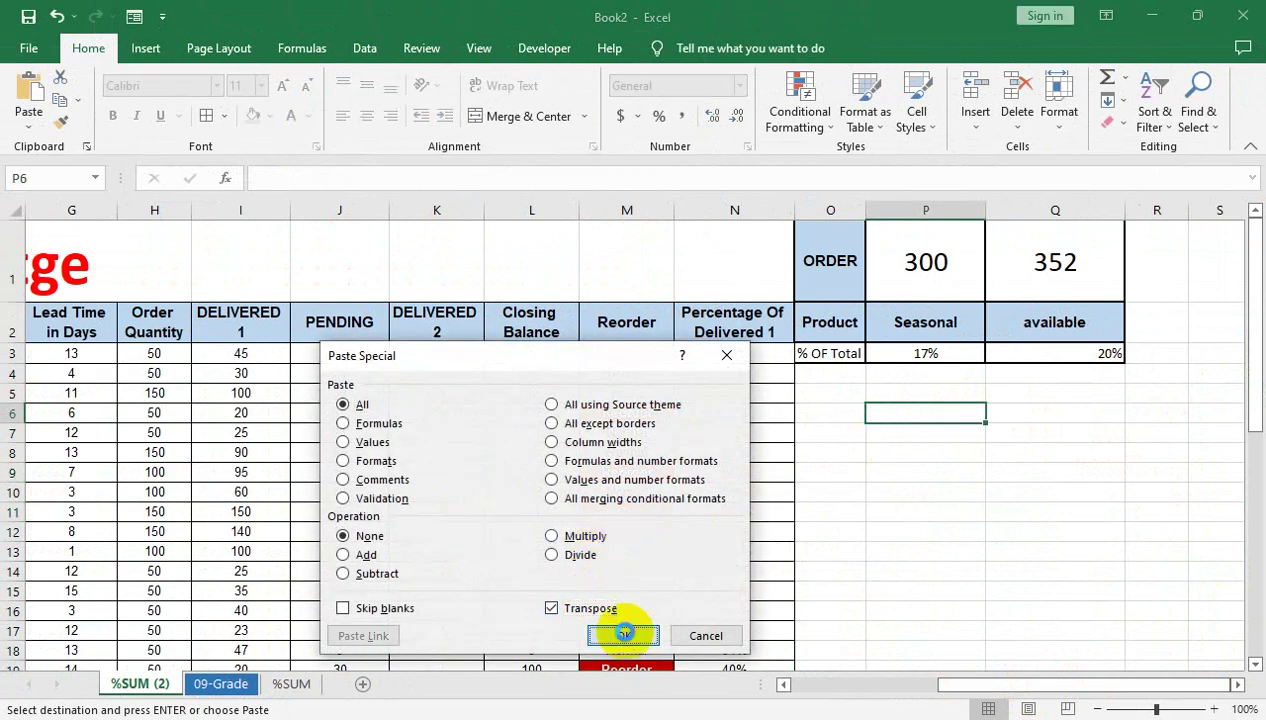
pyautogui.click(623, 633)
# Widen columns R and S and make the four category labels centred, bold, size 12.
pyautogui.click(1067, 412)
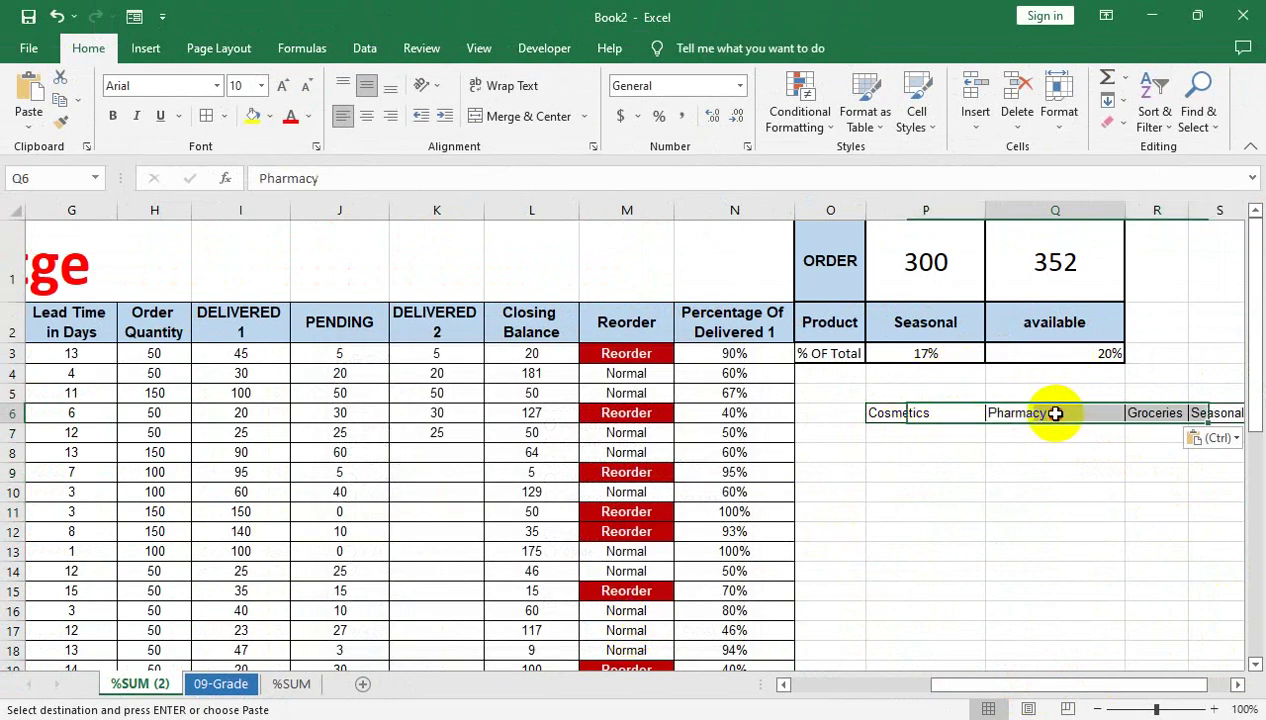
pyautogui.moveTo(1040, 686); pyautogui.dragTo(1086, 662)
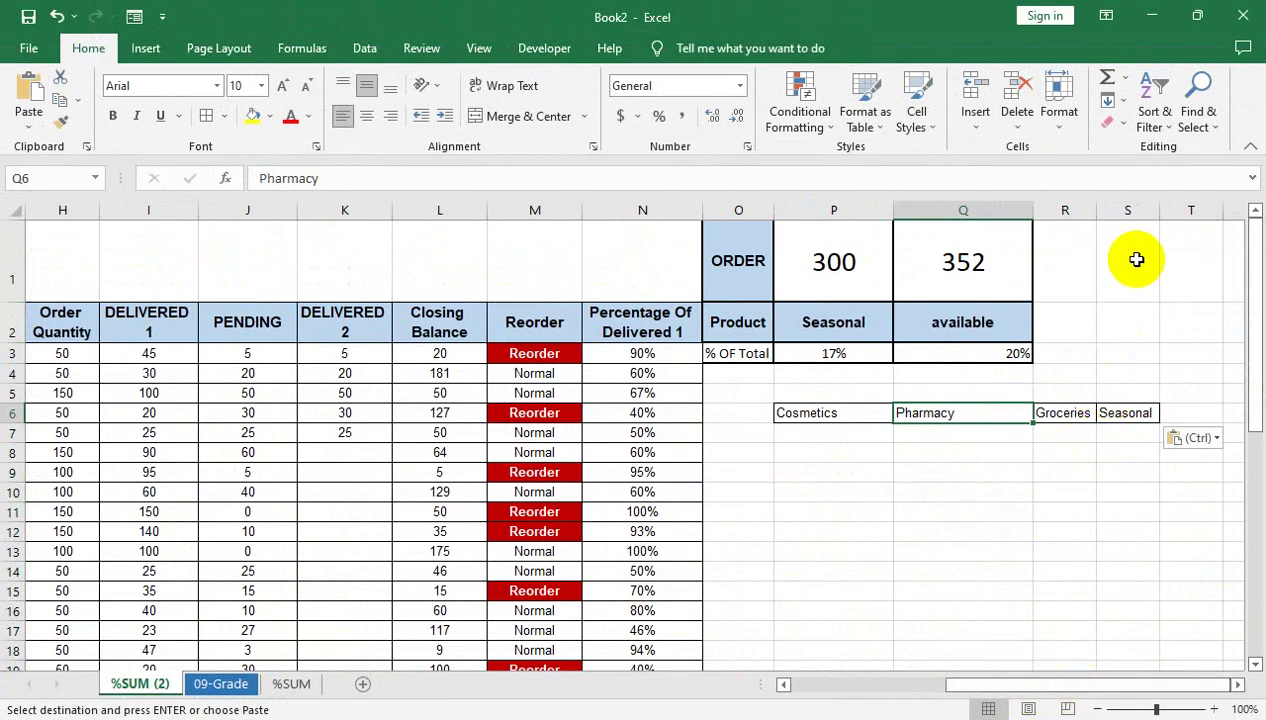
pyautogui.moveTo(1176, 209); pyautogui.dragTo(1186, 211)
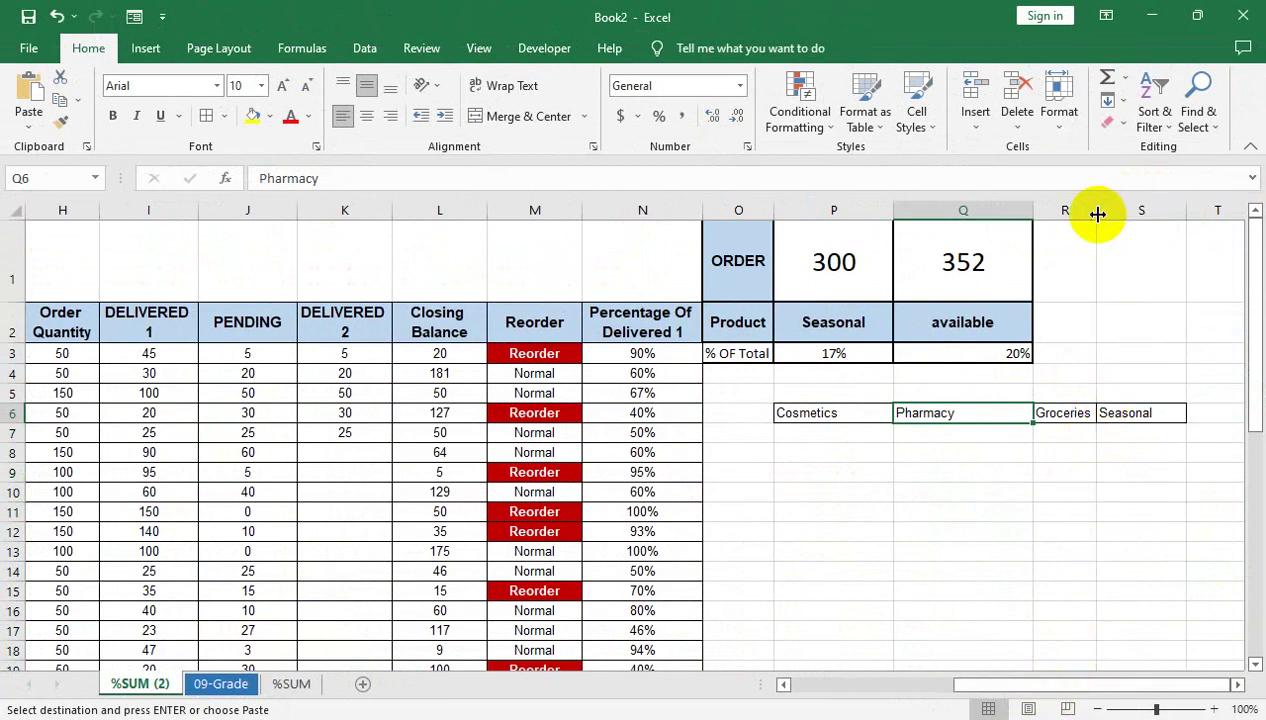
pyautogui.moveTo(1097, 213); pyautogui.dragTo(1127, 218)
pyautogui.moveTo(848, 415); pyautogui.dragTo(1155, 418)
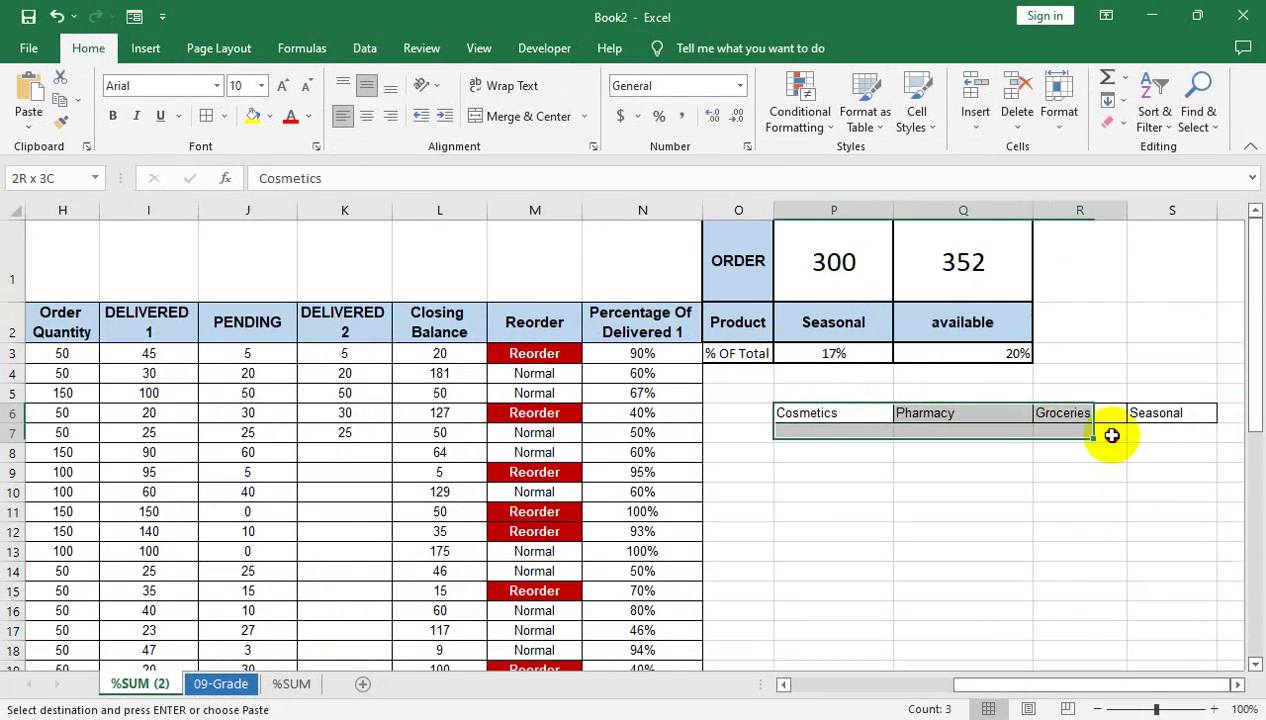
pyautogui.click(370, 118)
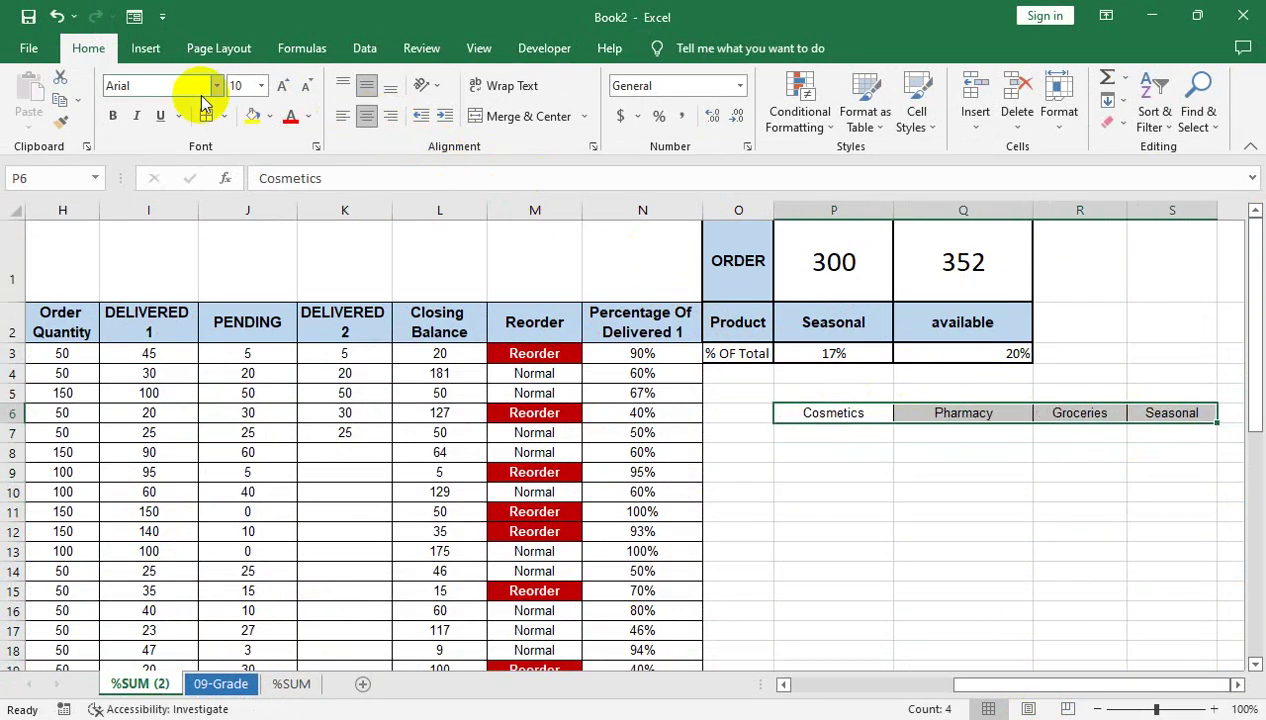
pyautogui.click(115, 118)
pyautogui.click(283, 86)
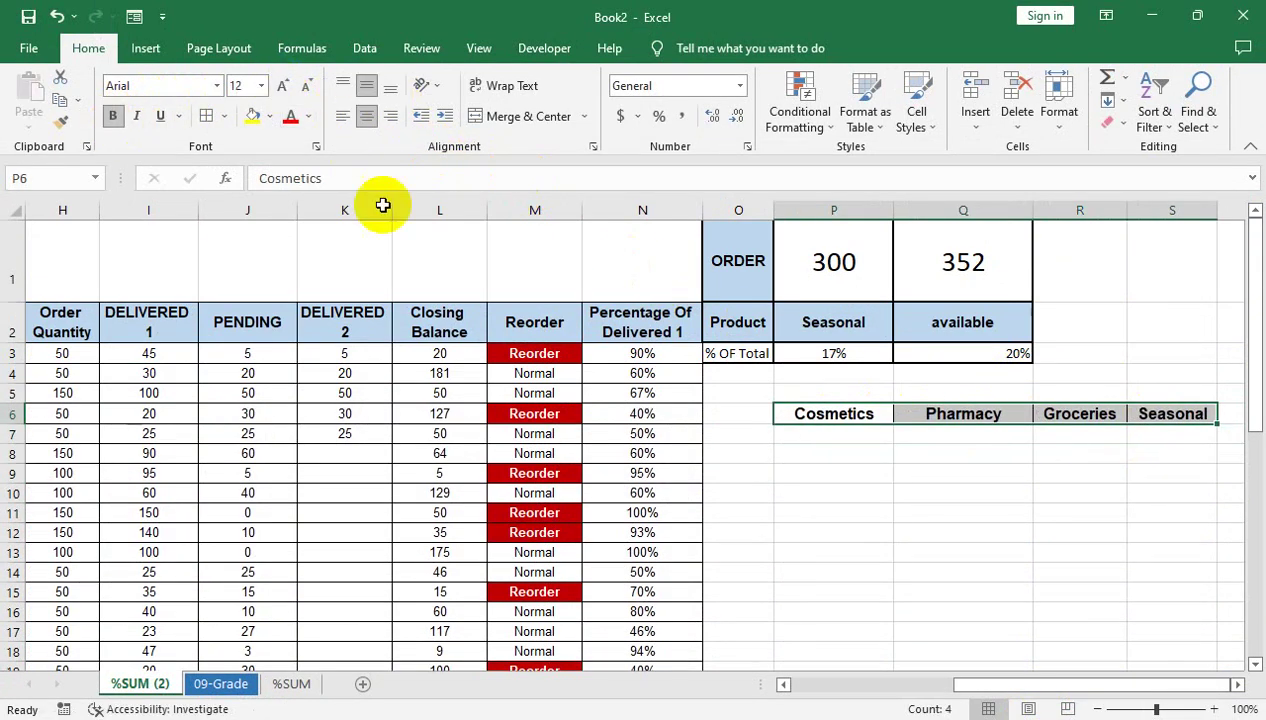
pyautogui.click(799, 439)
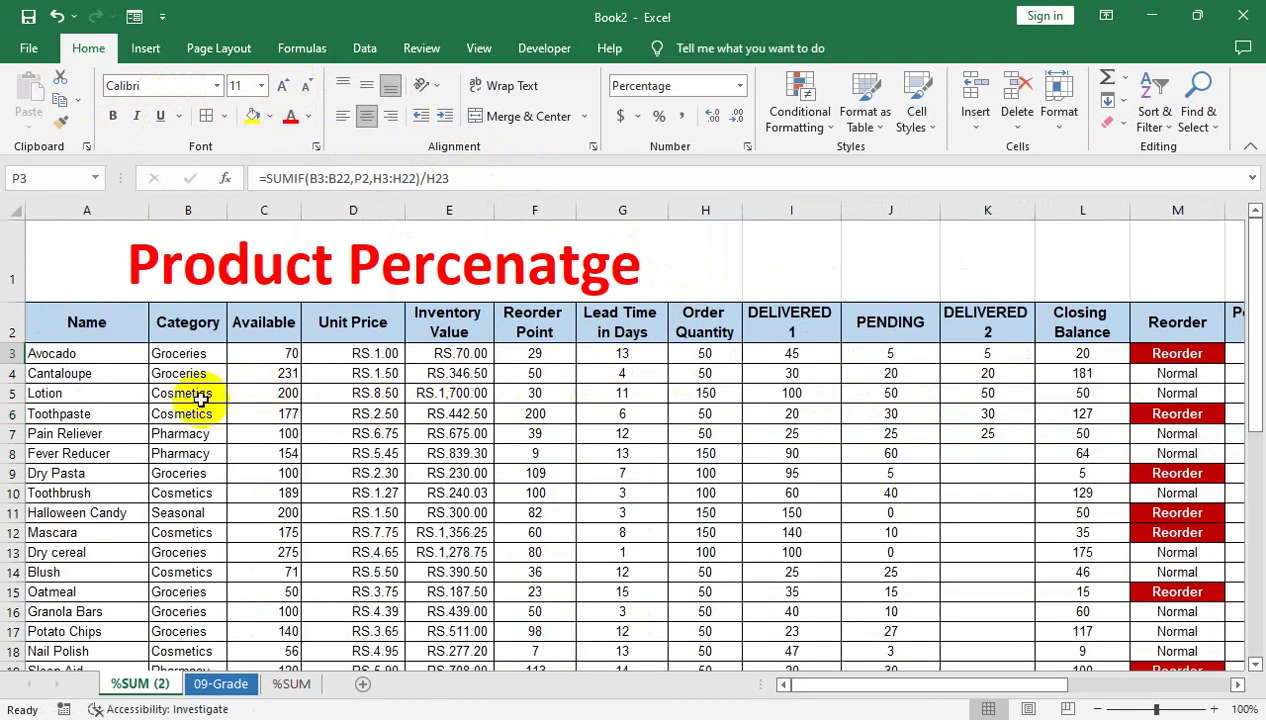
pyautogui.scroll(-1, 448, 395)
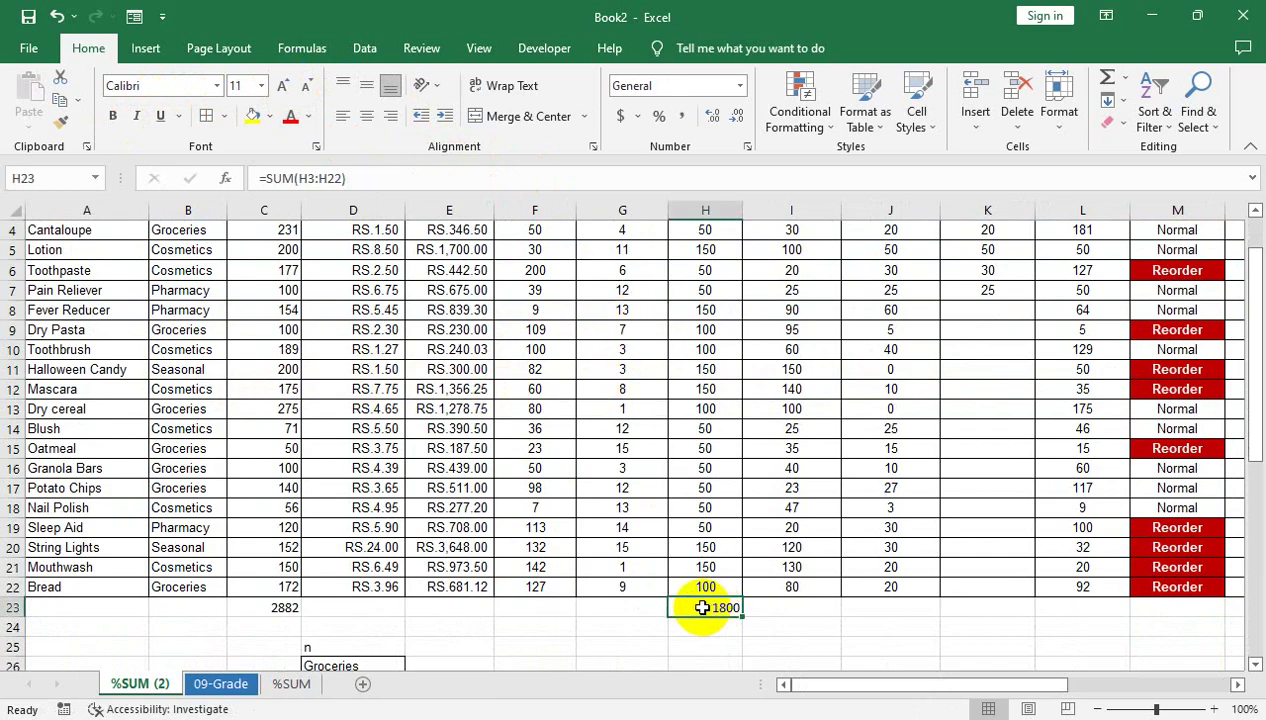
pyautogui.doubleClick(703, 607)
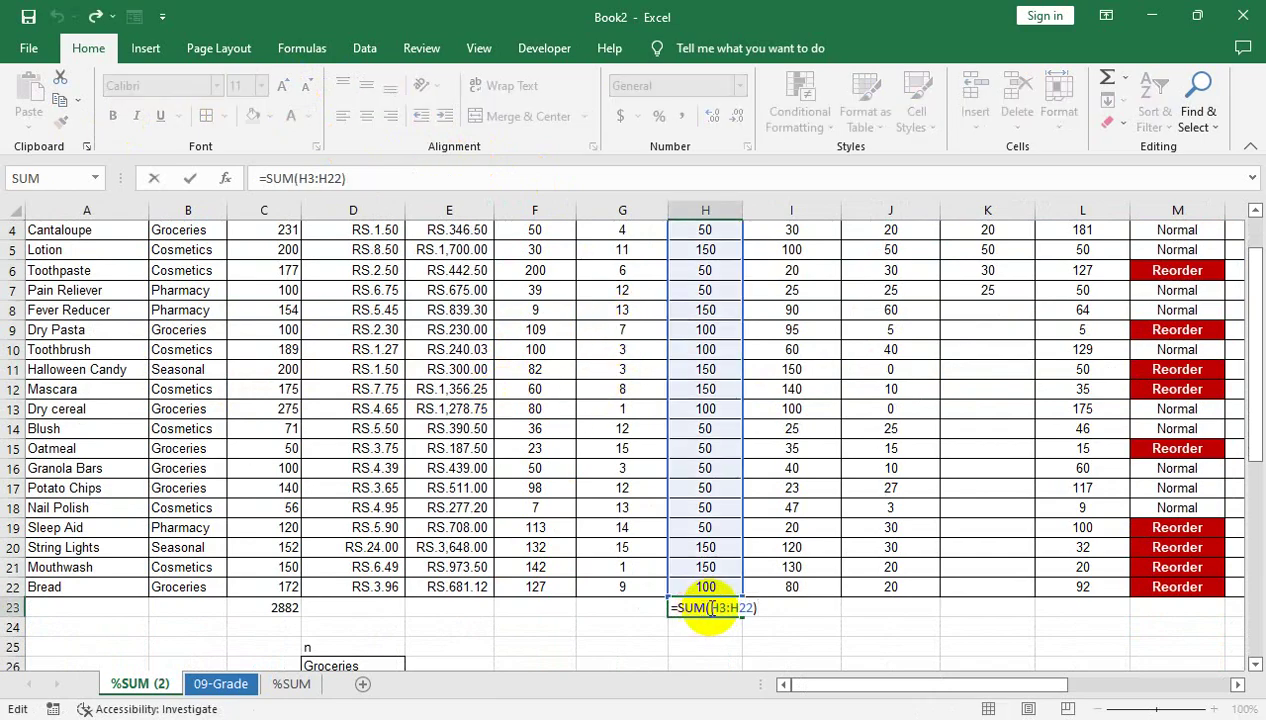
pyautogui.scroll(1, 715, 500)
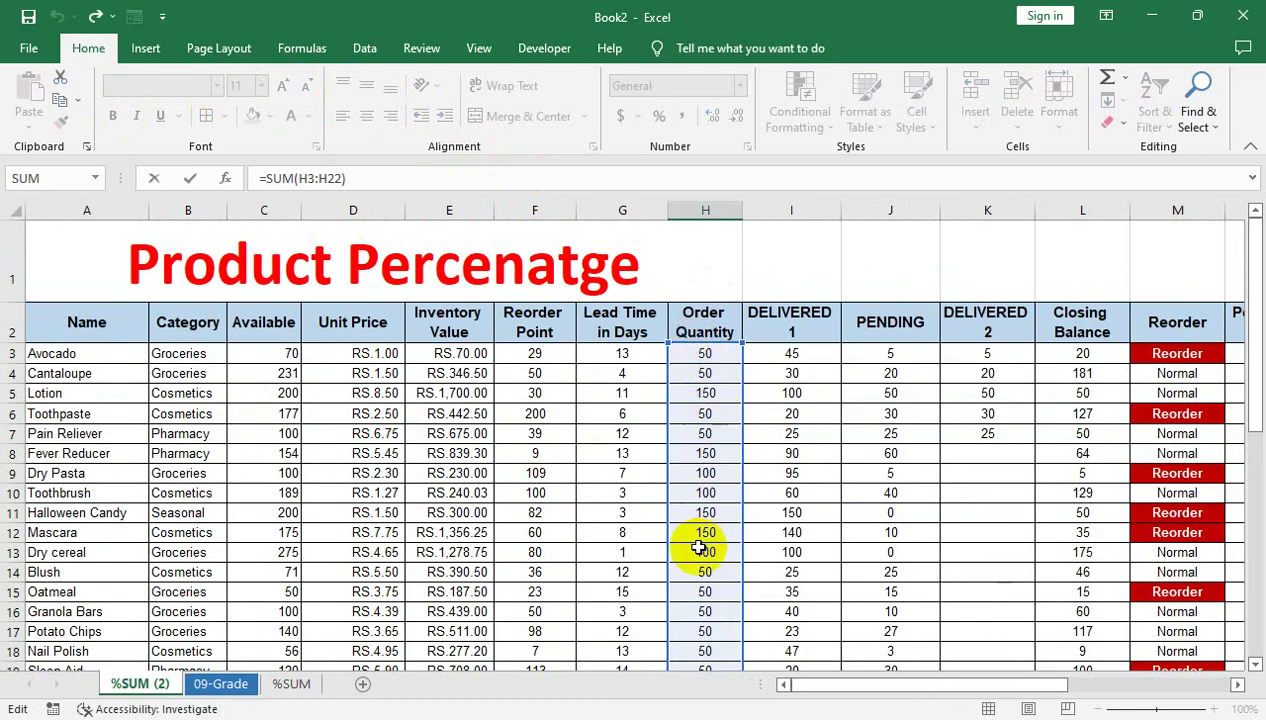
pyautogui.scroll(-1, 700, 548)
pyautogui.press('Return')
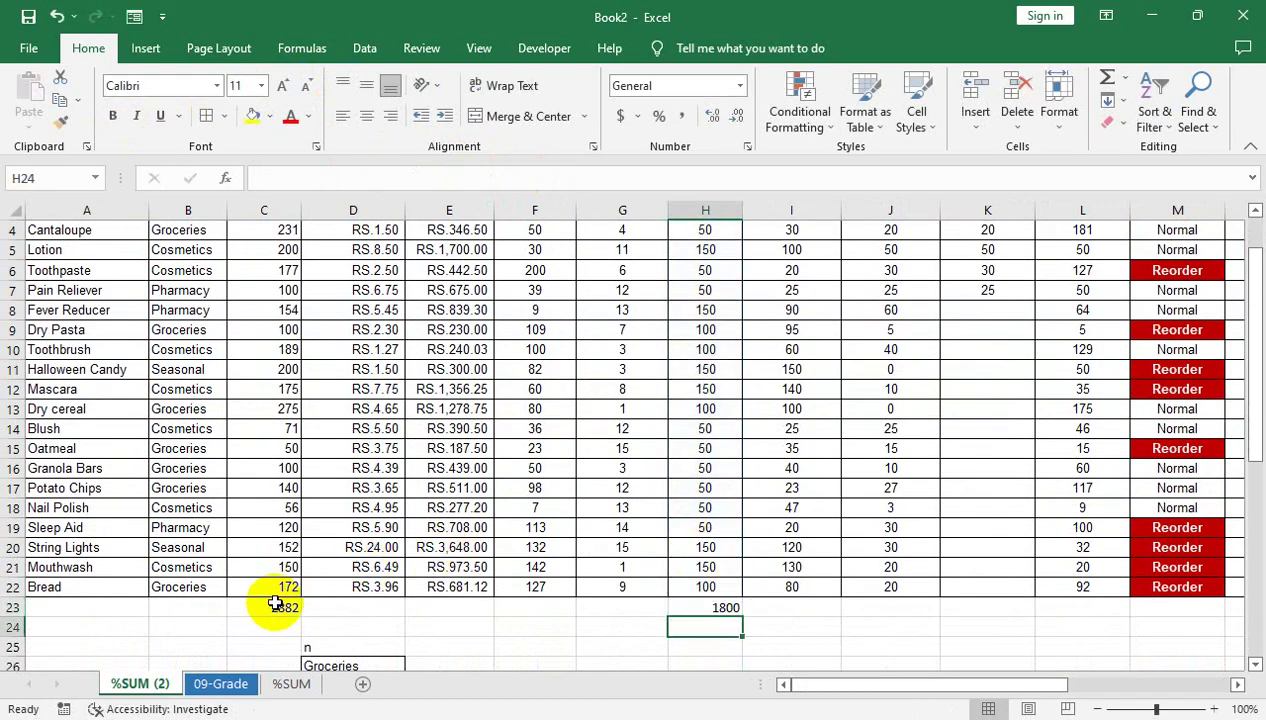
pyautogui.doubleClick(276, 604)
pyautogui.scroll(1, 305, 575)
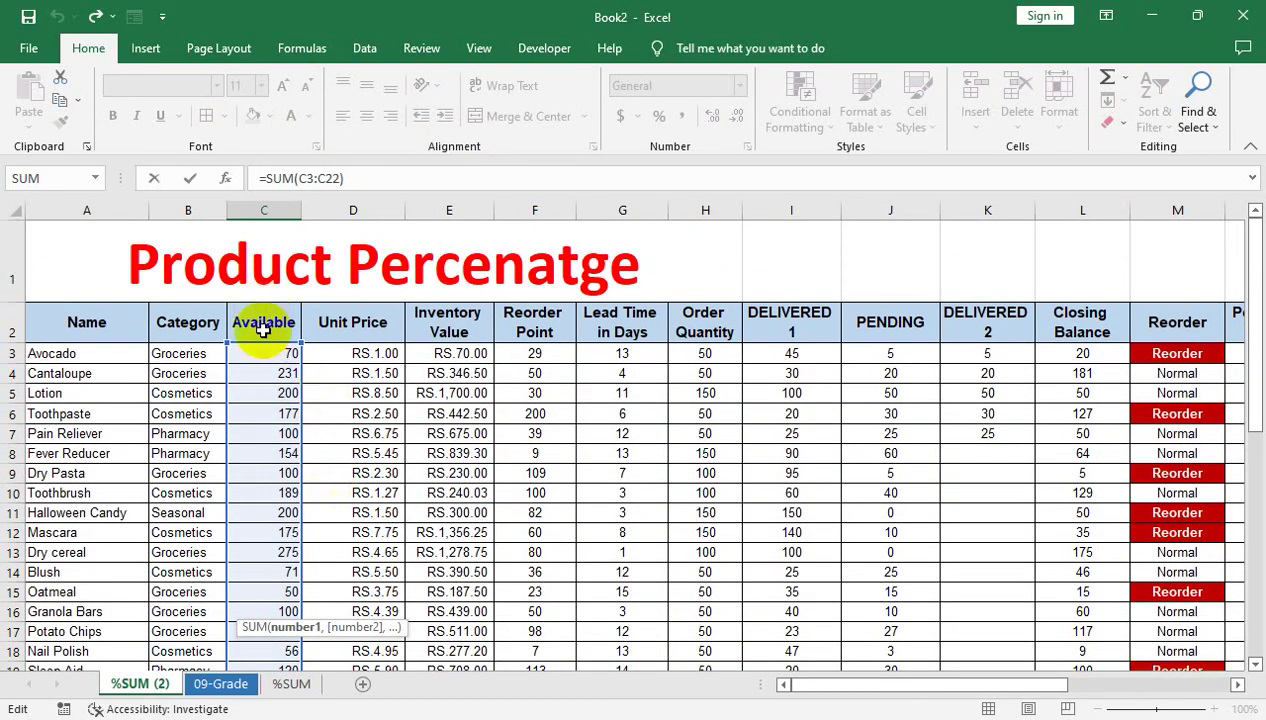
pyautogui.press('Return')
pyautogui.scroll(-1, 258, 433)
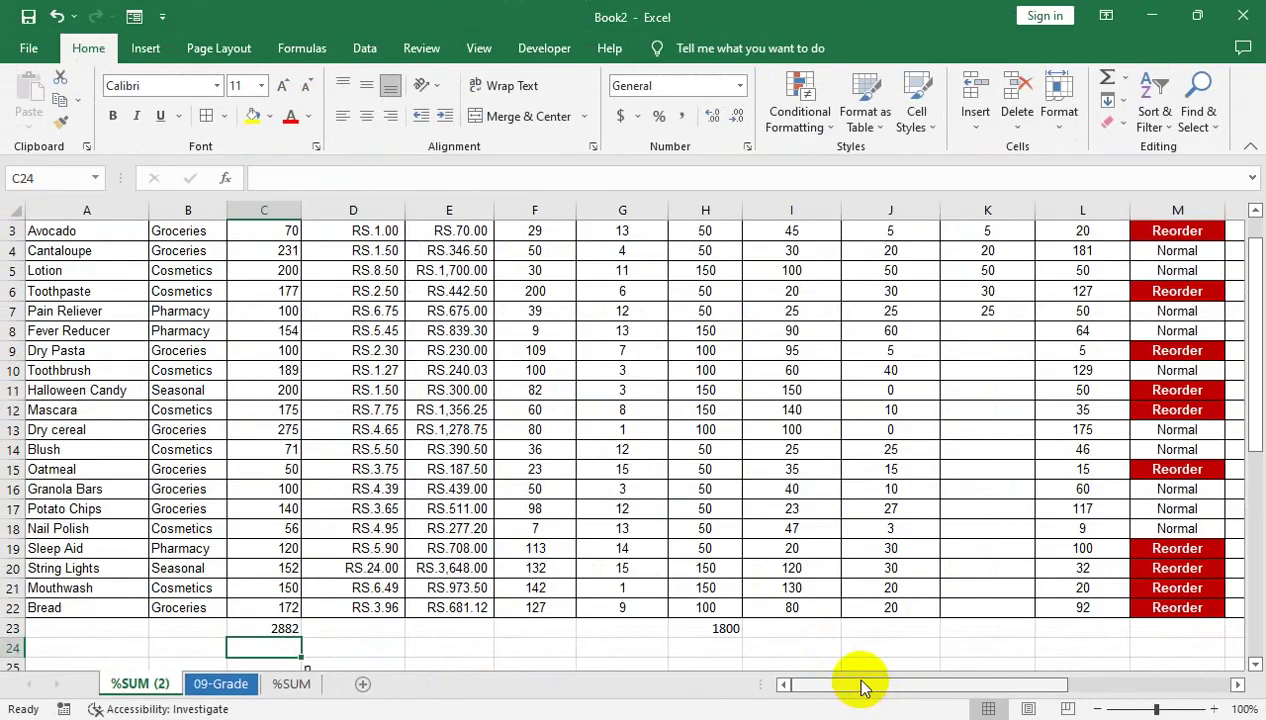
# Enter =SUMIF($B$3:$B$22,P6,$H$3:$H$22) under Cosmetics to total its order quantity, giving 700.
pyautogui.moveTo(856, 684); pyautogui.dragTo(1020, 668)
pyautogui.scroll(1, 904, 485)
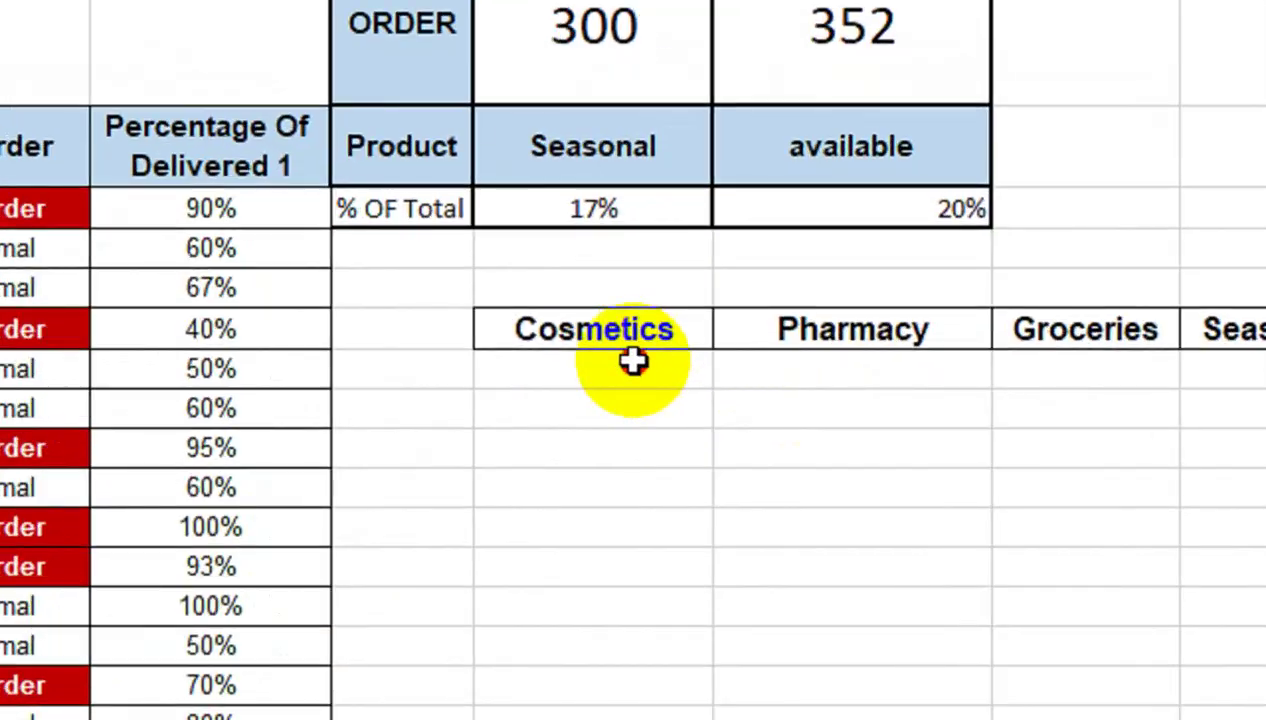
pyautogui.write('=sum')
pyautogui.press('Down')
pyautogui.press('Tab')
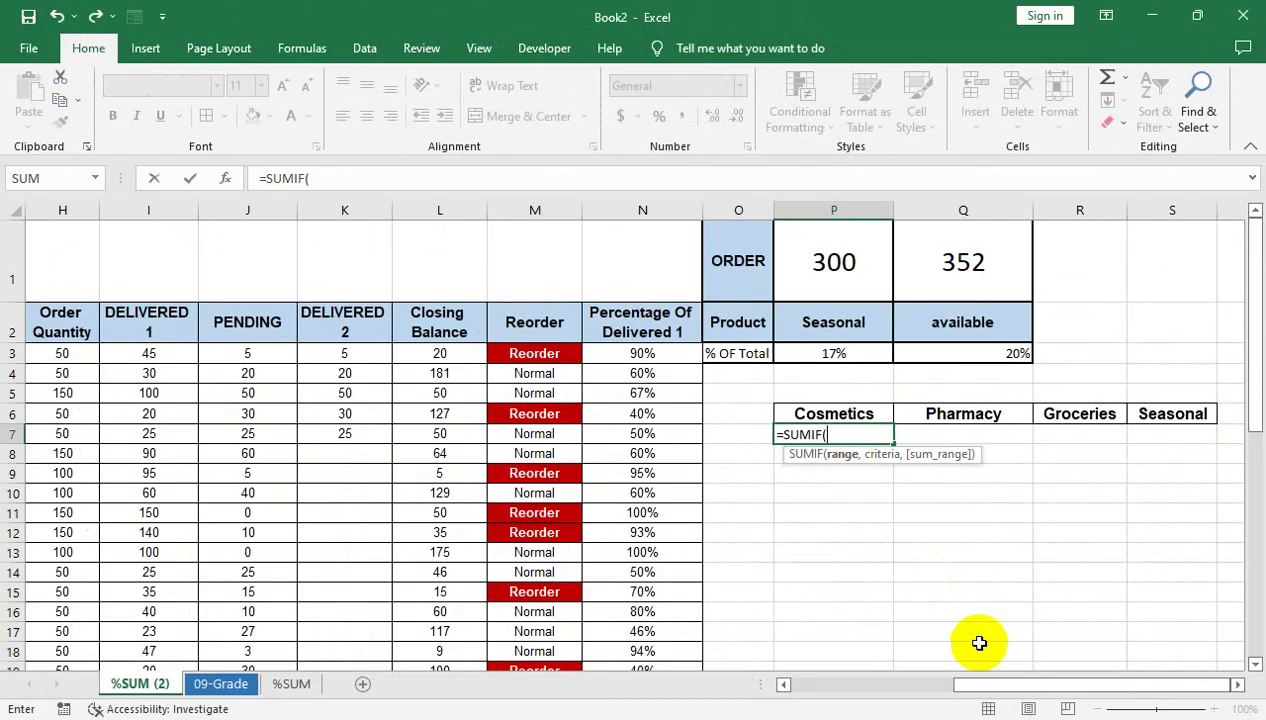
pyautogui.moveTo(985, 690); pyautogui.dragTo(417, 503)
pyautogui.moveTo(178, 350); pyautogui.dragTo(172, 638)
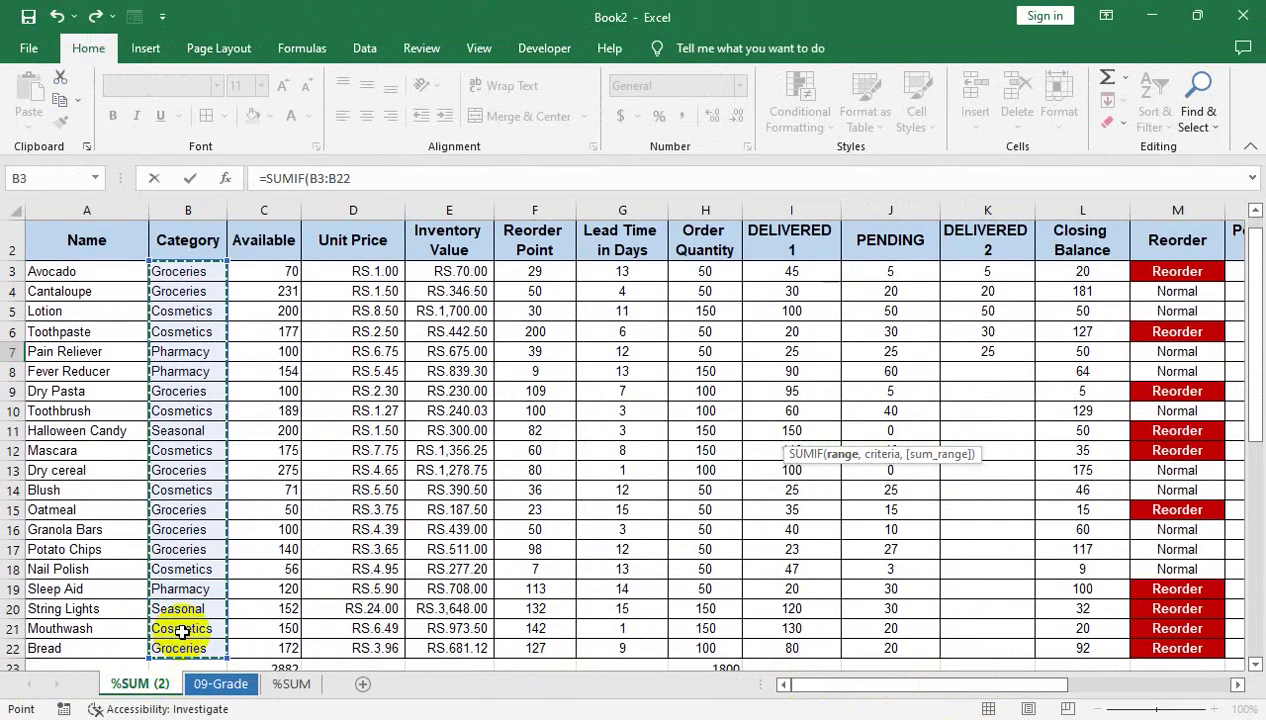
pyautogui.press('F4')
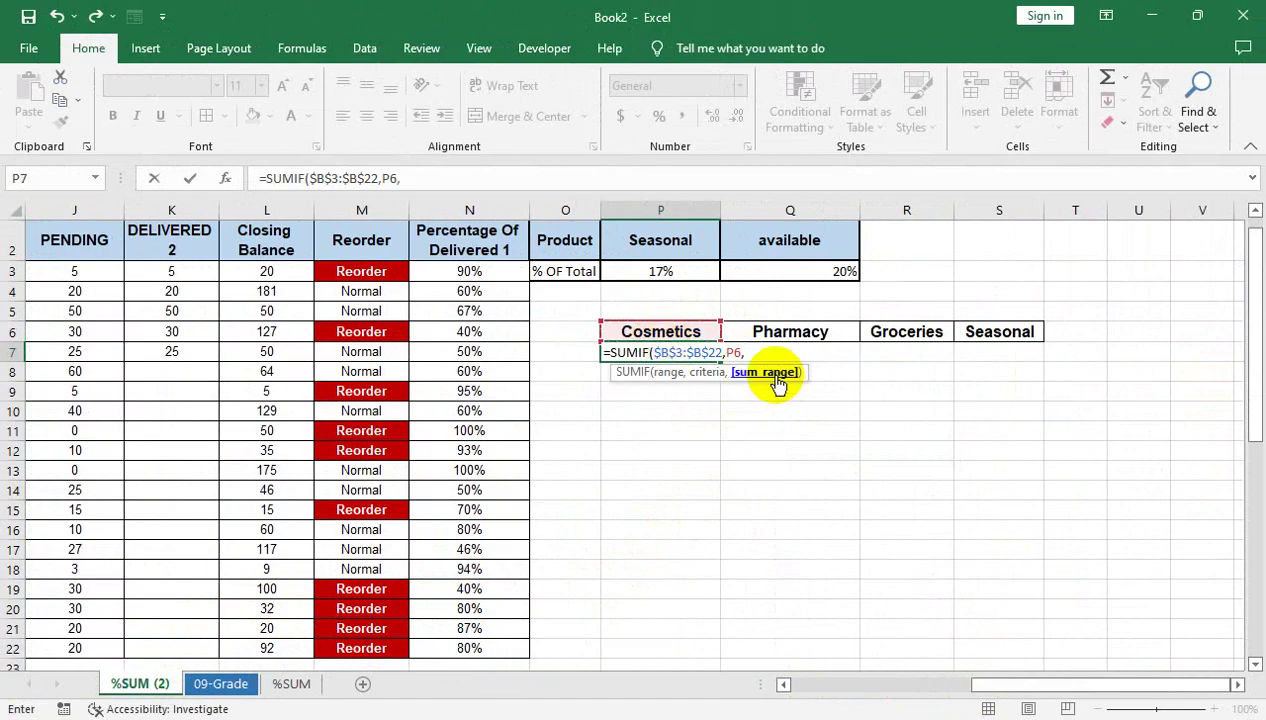
pyautogui.moveTo(1088, 690); pyautogui.dragTo(905, 686)
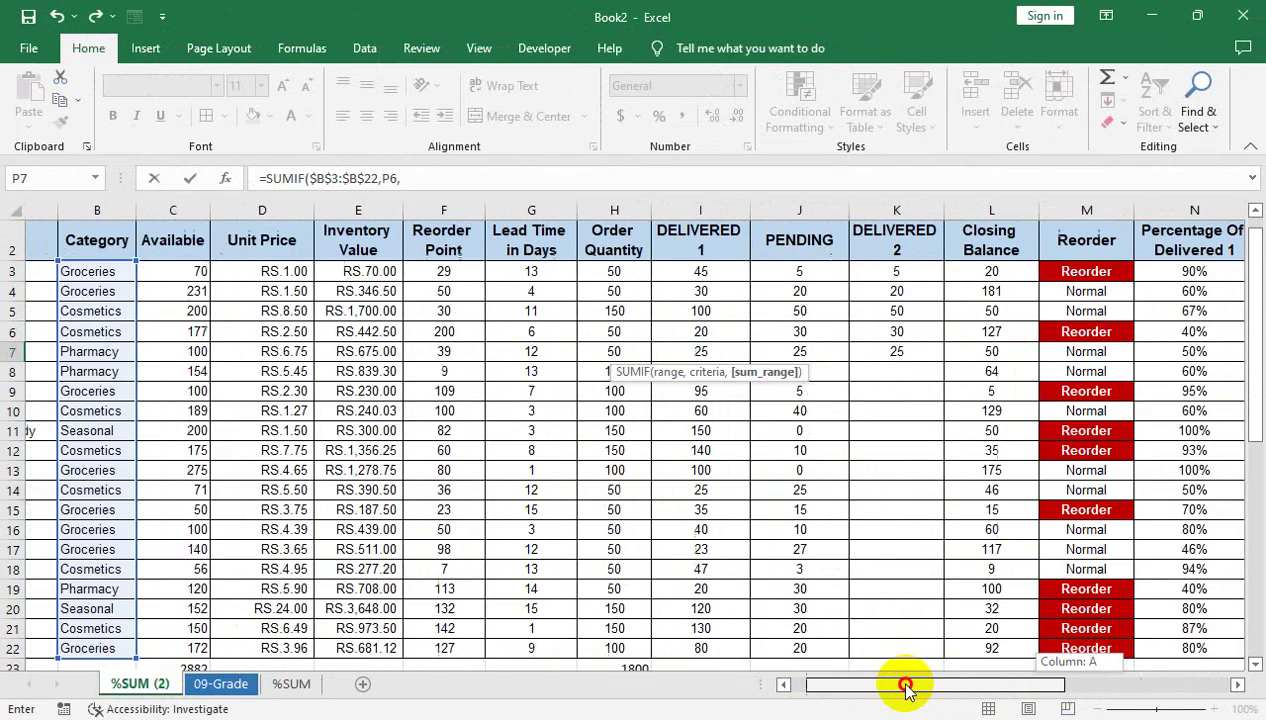
pyautogui.moveTo(704, 273); pyautogui.dragTo(692, 597)
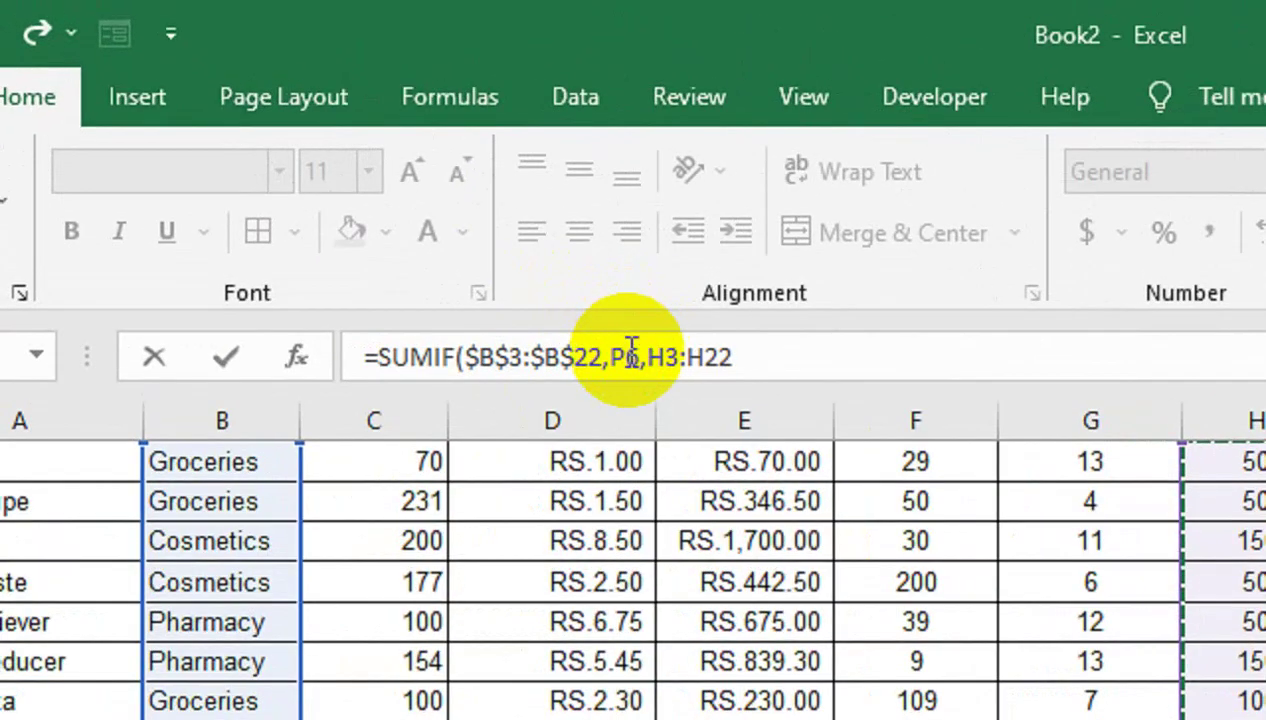
pyautogui.press('F4')
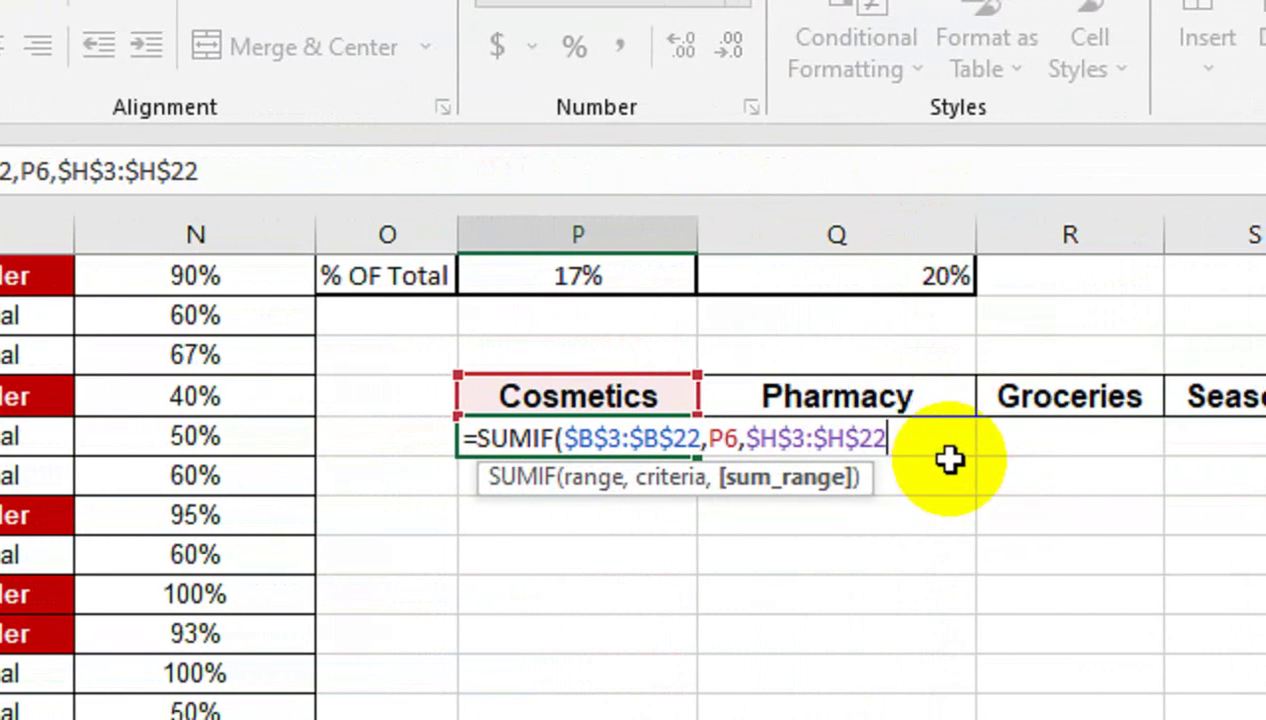
pyautogui.write(')')
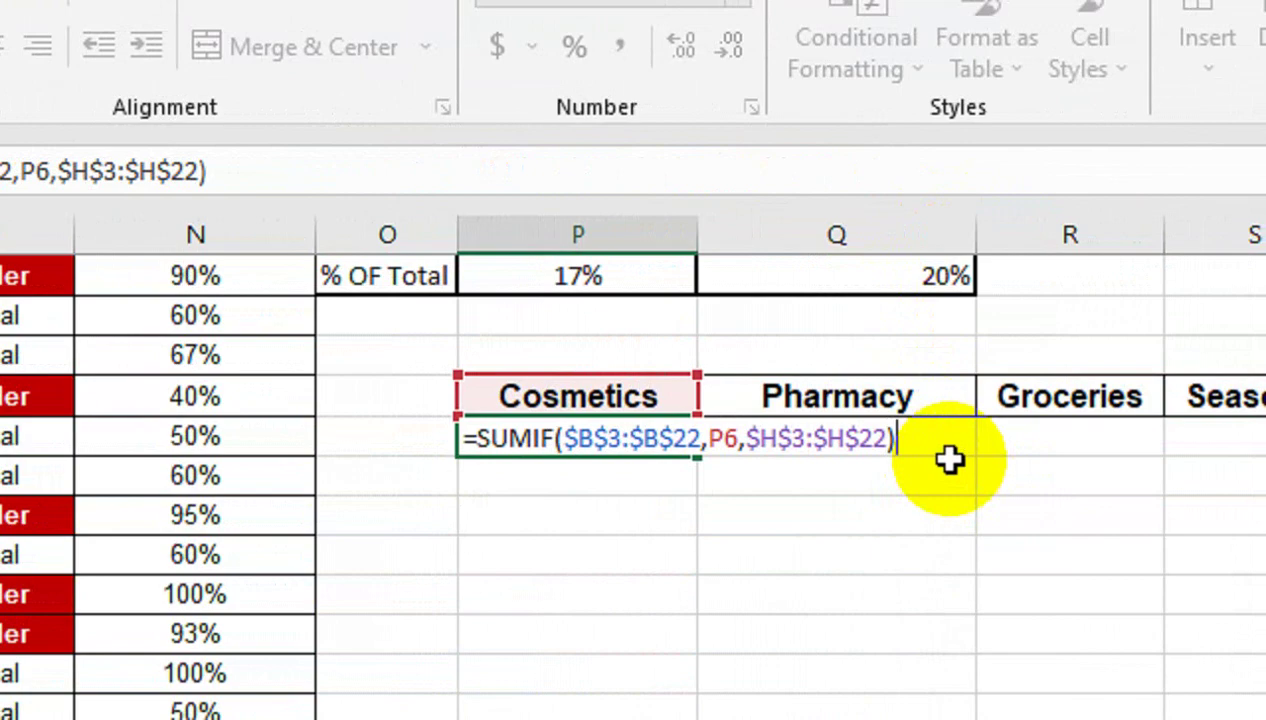
pyautogui.press('Return')
pyautogui.click(605, 444)
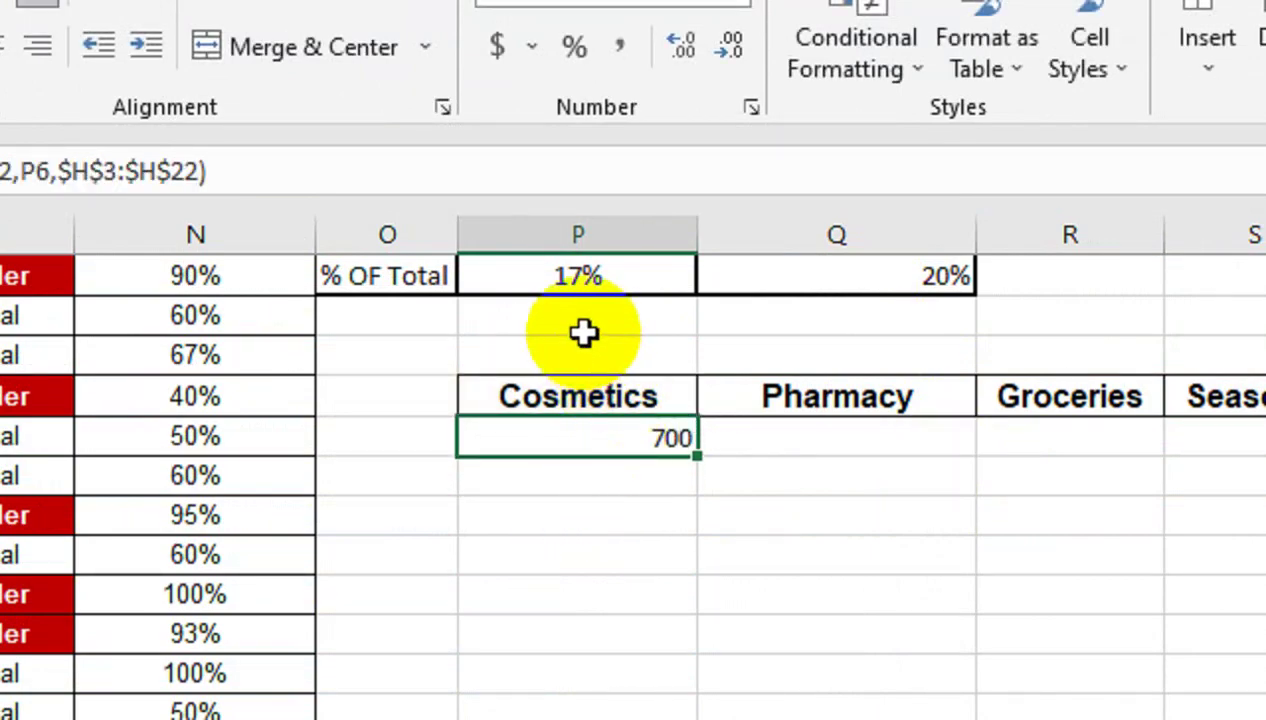
# Fill the Cosmetics SUMIF across to Seasonal (250, 550, 300) and change the criteria reference to P$6.
pyautogui.scroll(2, 600, 468)
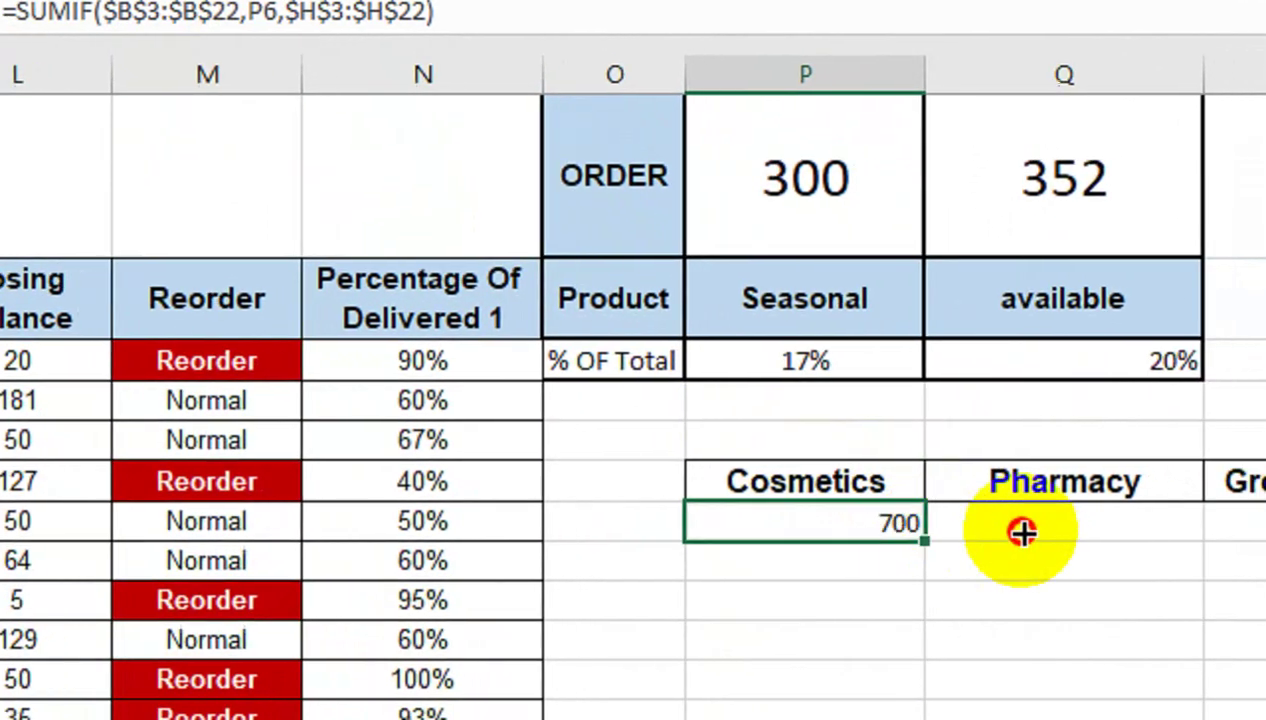
pyautogui.moveTo(924, 541); pyautogui.dragTo(1265, 535)
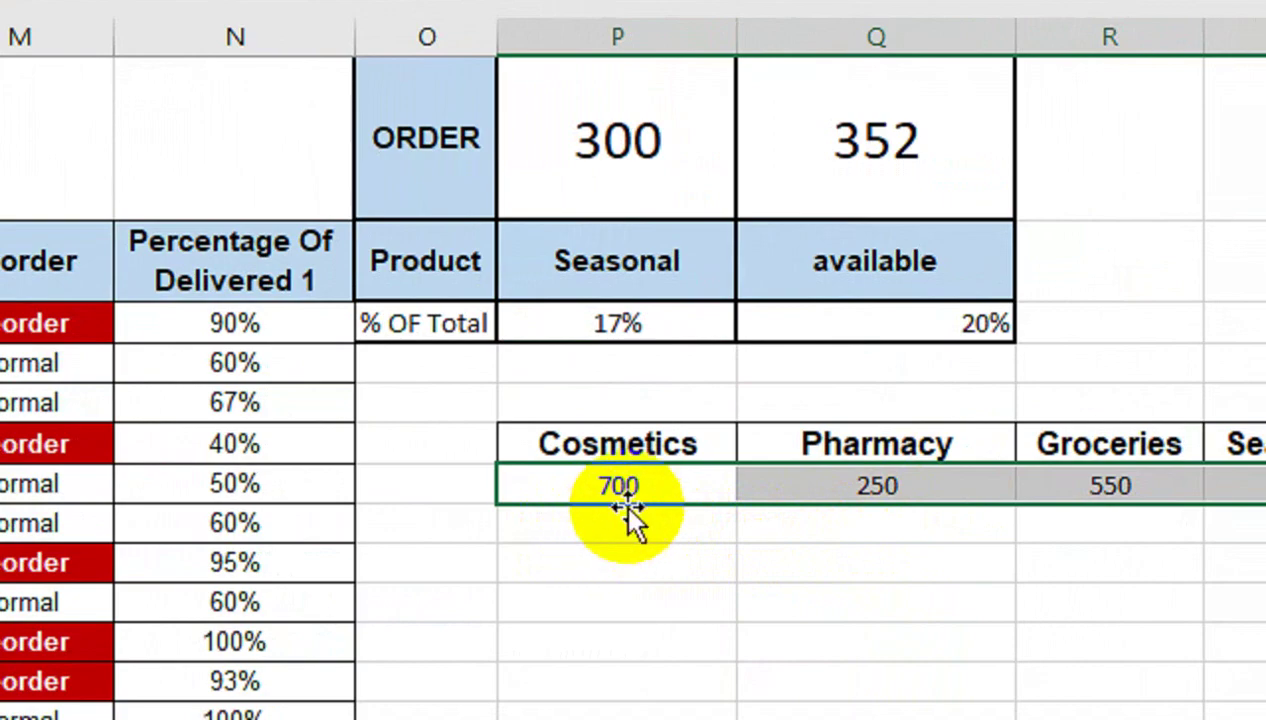
pyautogui.click(645, 482)
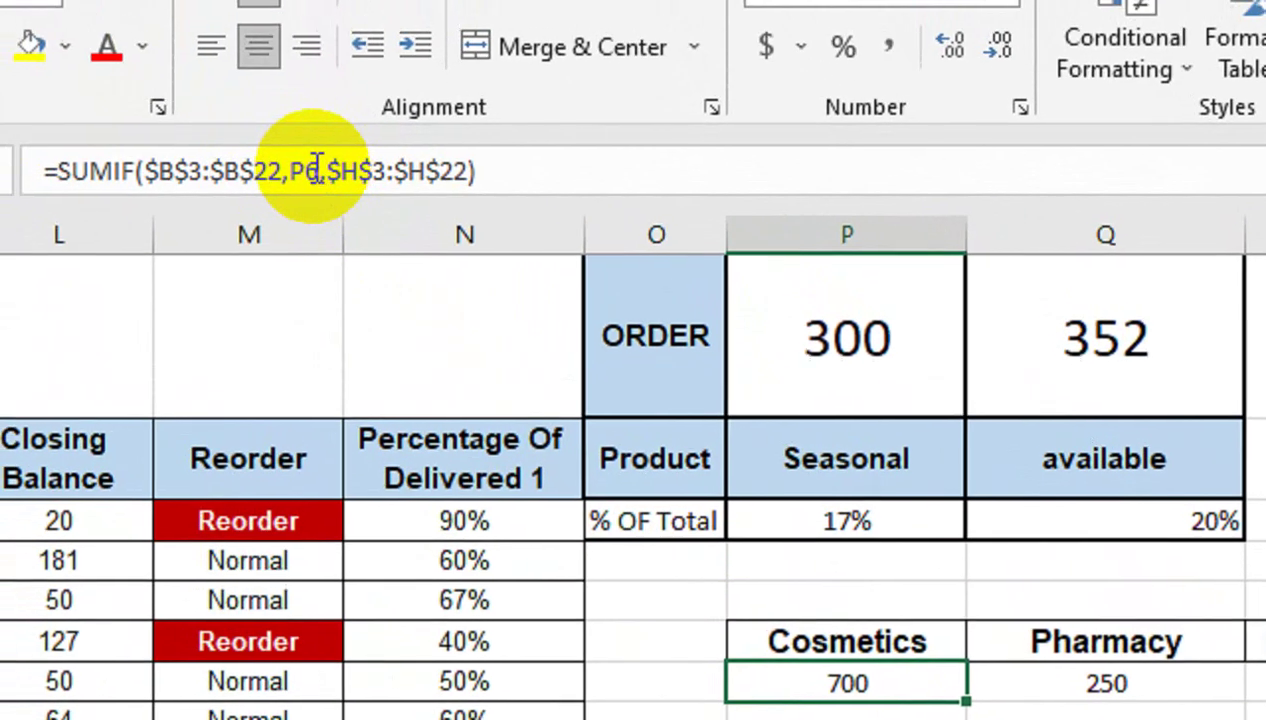
pyautogui.click(313, 187)
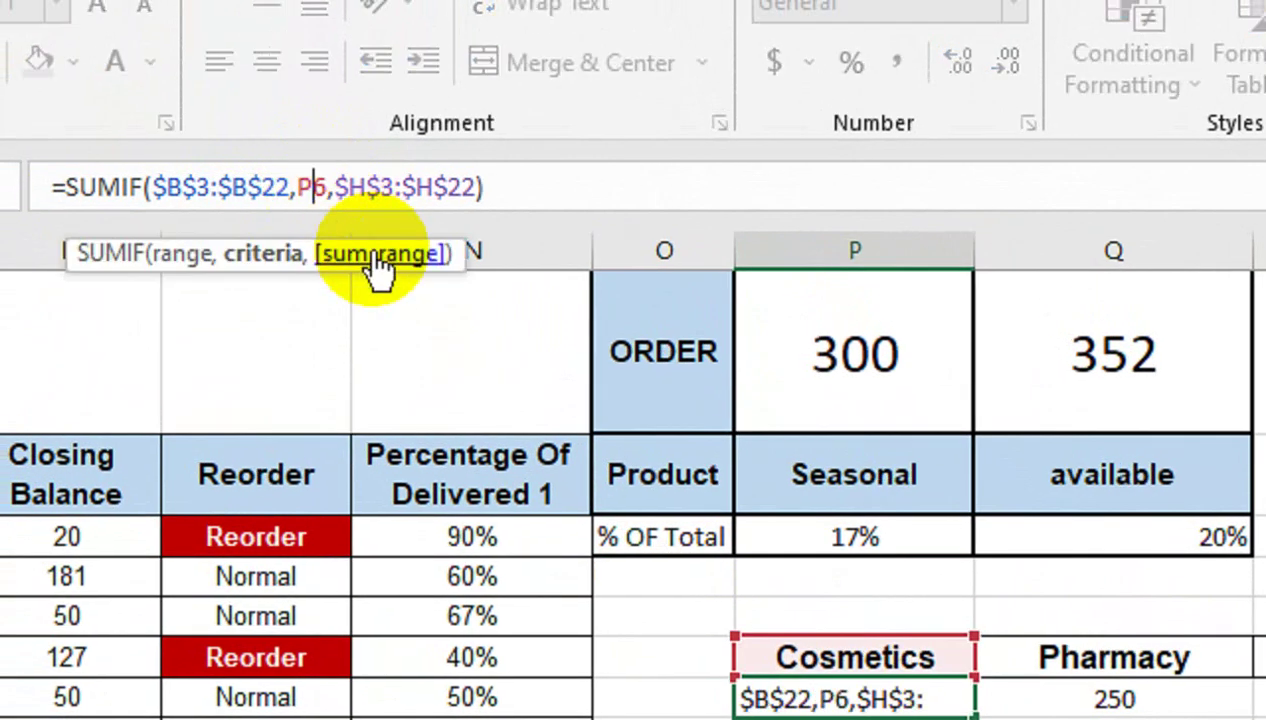
pyautogui.press('Return')
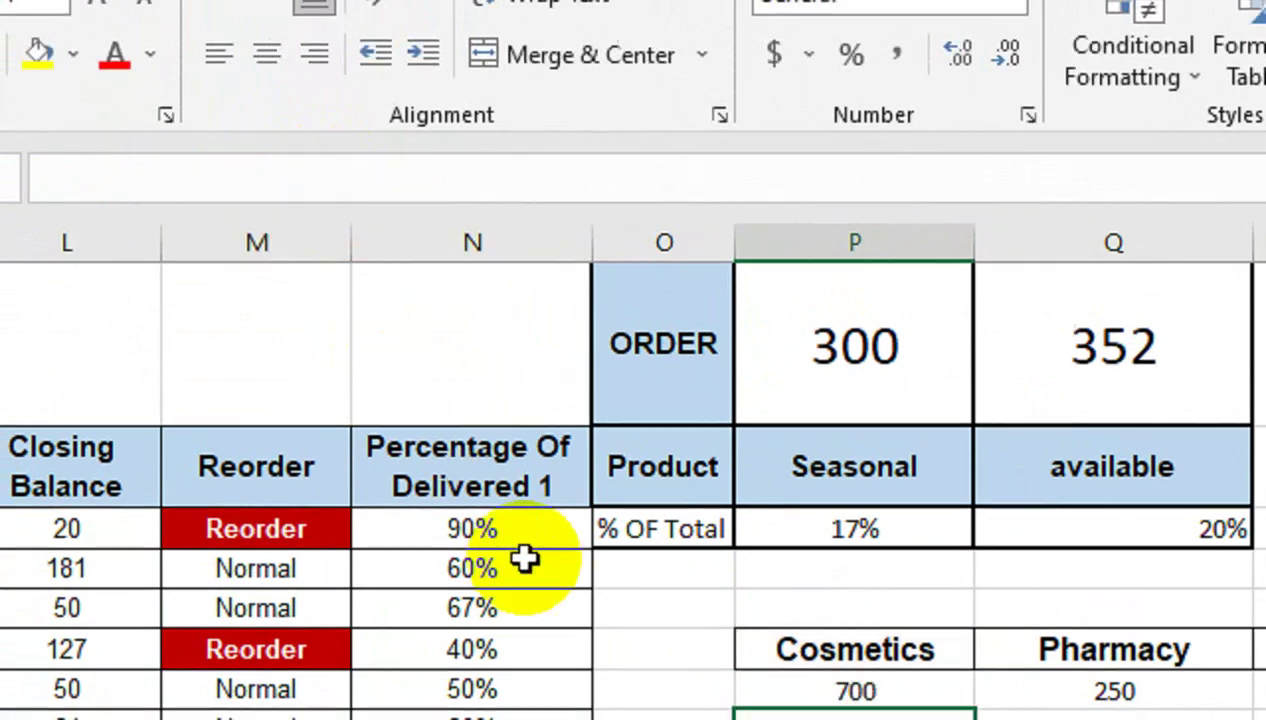
pyautogui.click(856, 542)
# Copy the Cosmetics total into a merged cell below and divide it by $H$23 for its share.
pyautogui.moveTo(958, 541); pyautogui.dragTo(963, 571)
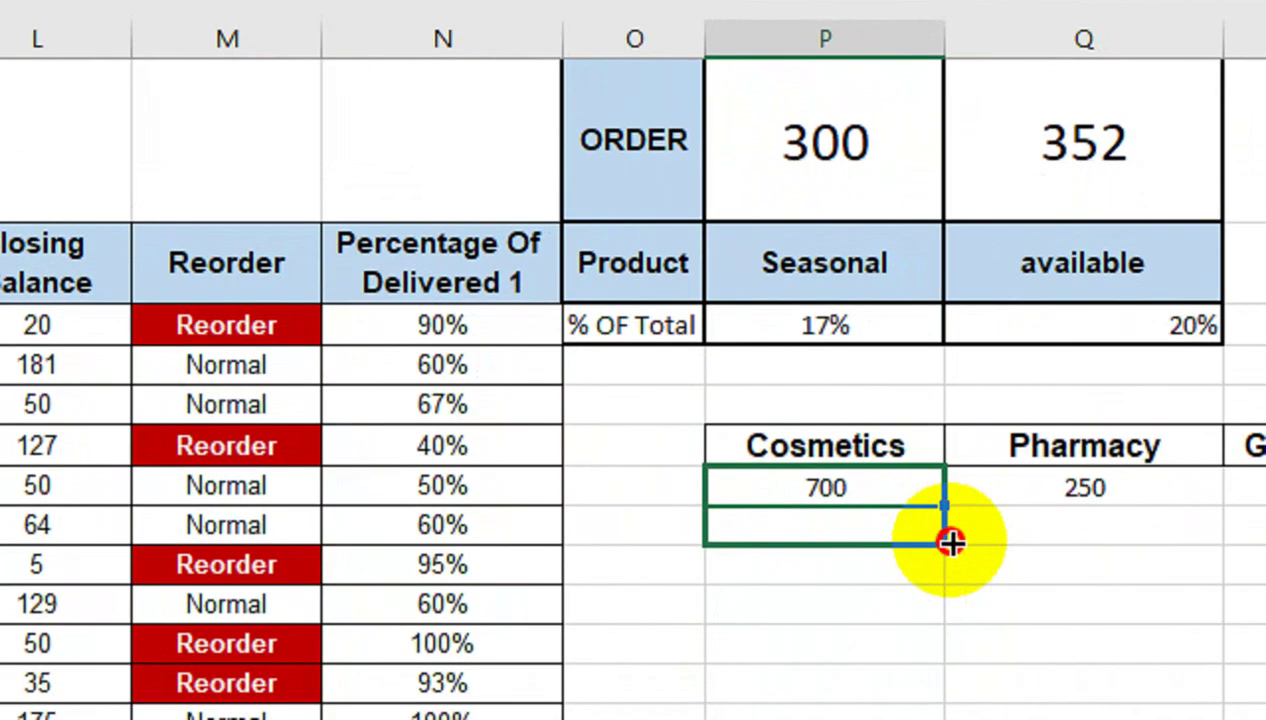
pyautogui.click(905, 530)
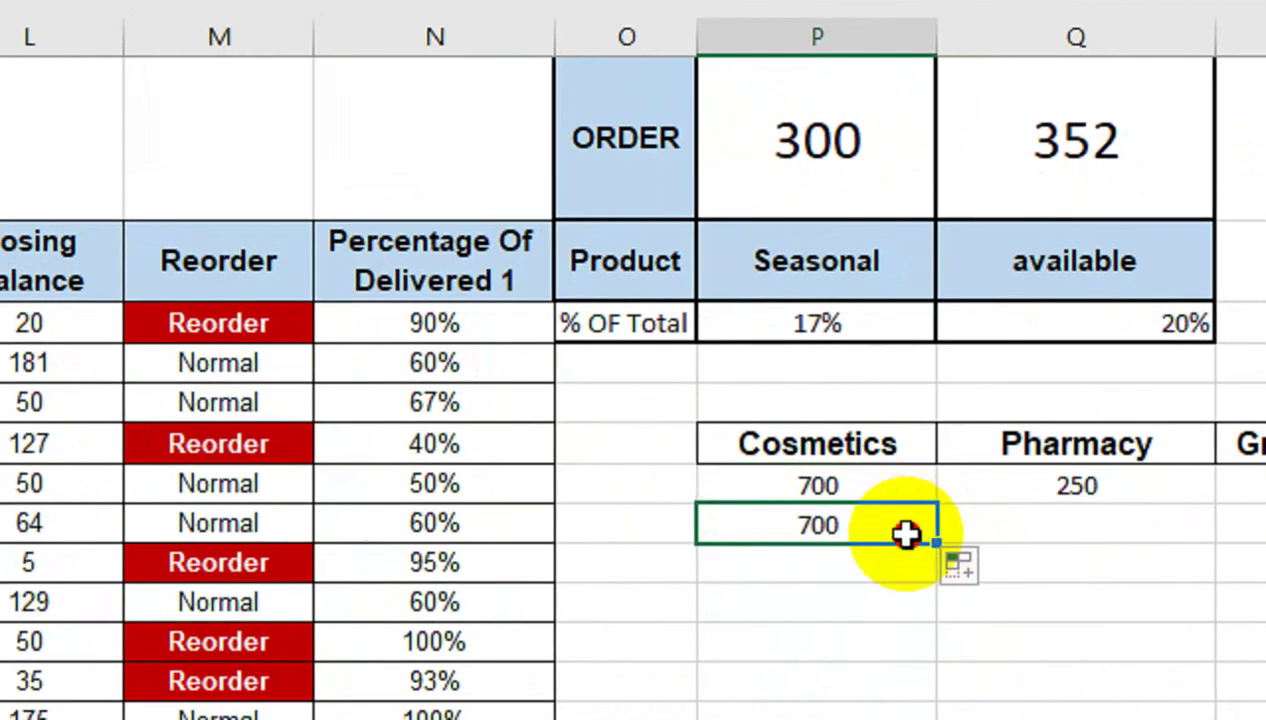
pyautogui.moveTo(905, 533); pyautogui.dragTo(905, 565)
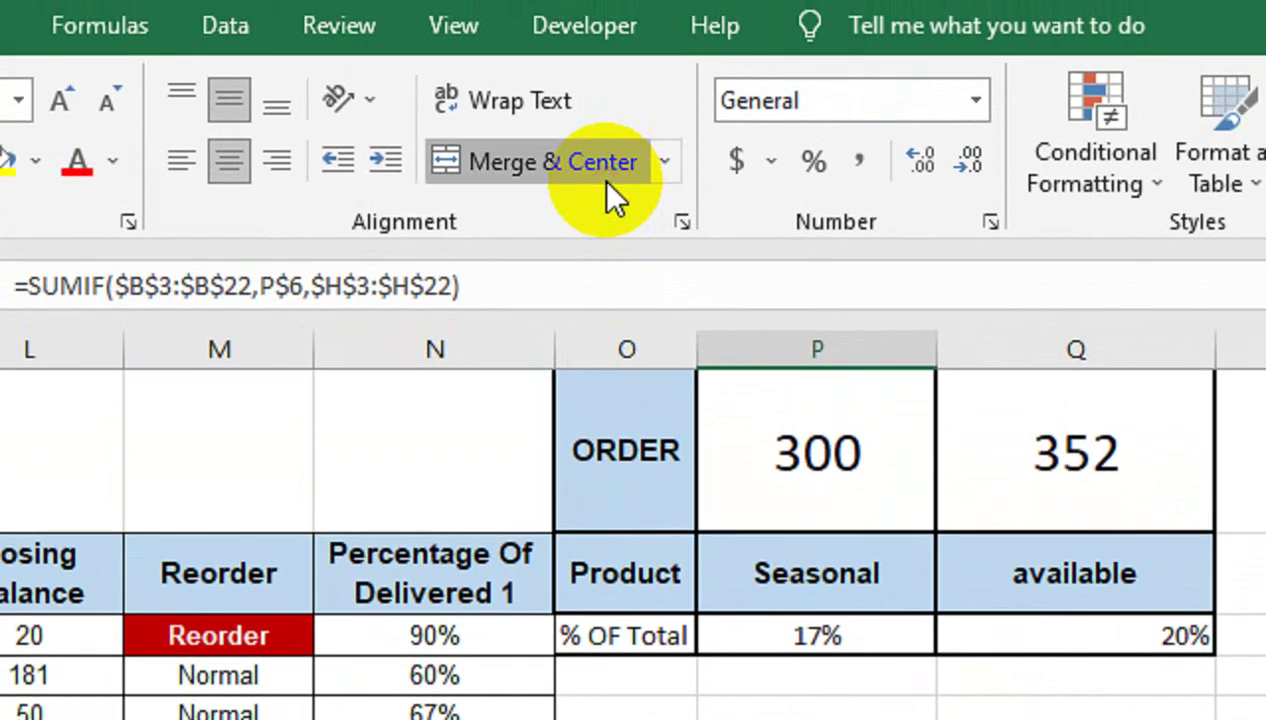
pyautogui.click(599, 179)
pyautogui.doubleClick(862, 537)
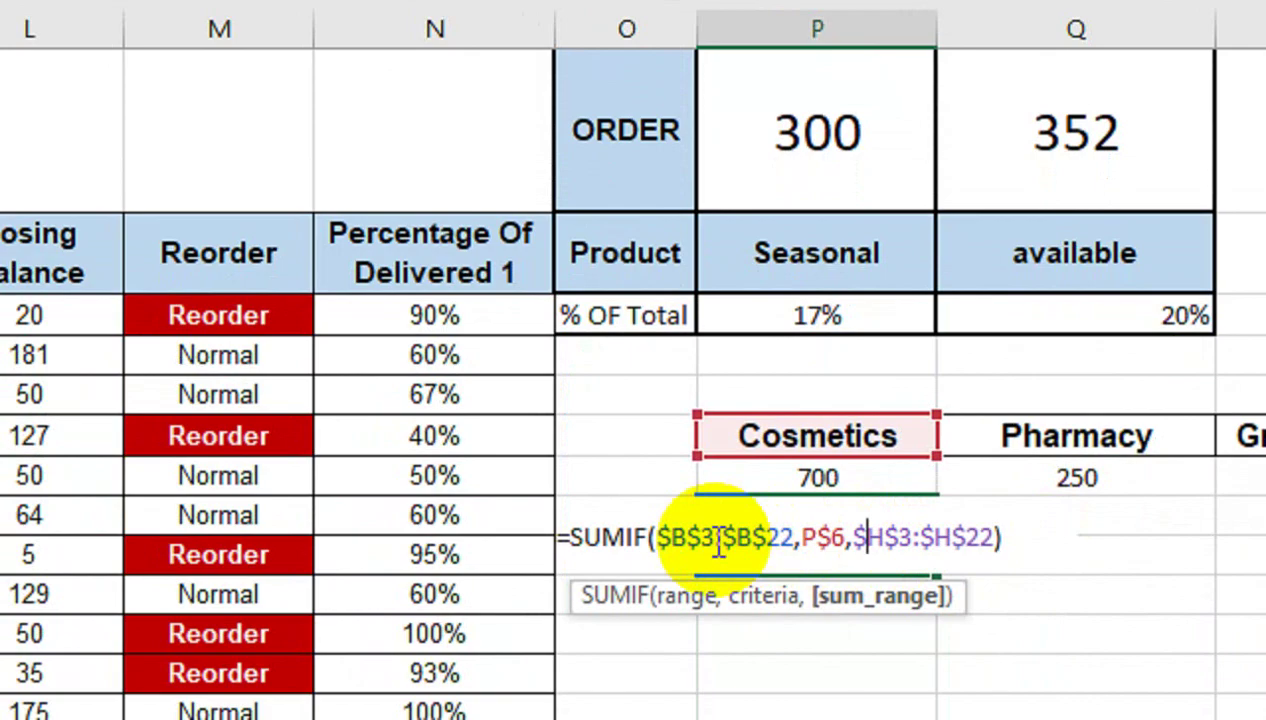
pyautogui.click(955, 541)
pyautogui.write('/')
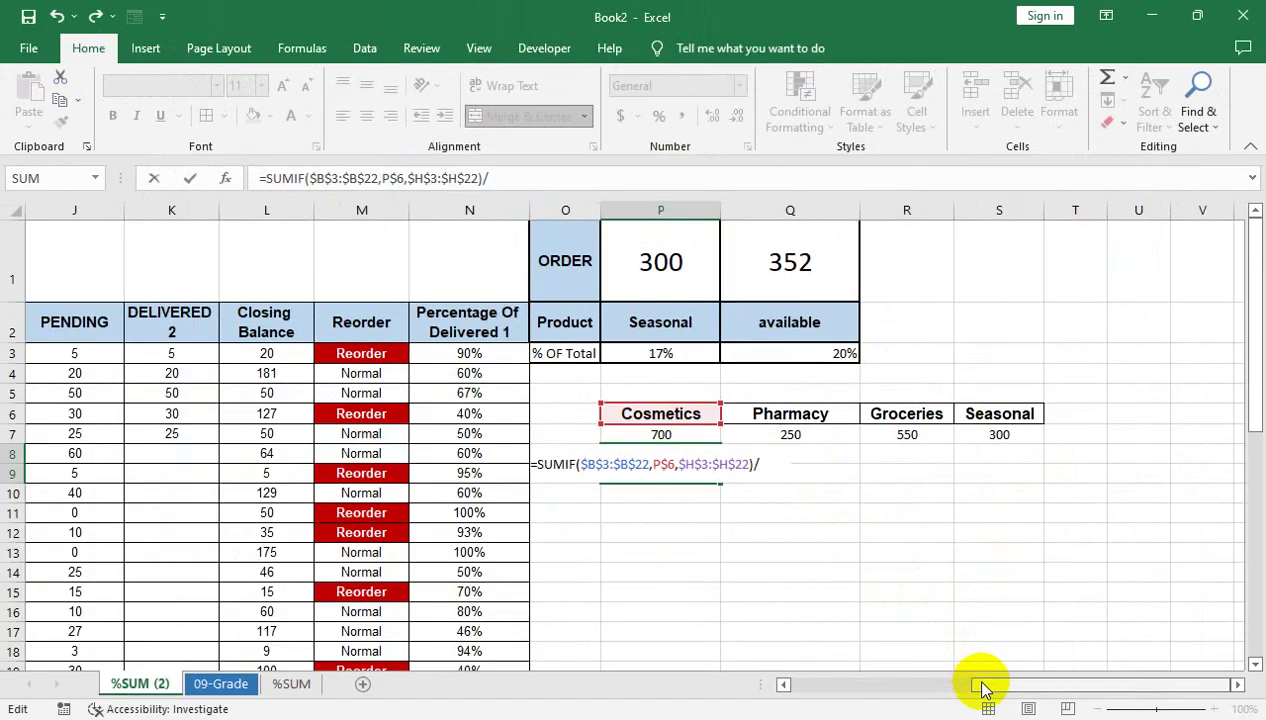
pyautogui.moveTo(983, 688); pyautogui.dragTo(805, 680)
pyautogui.scroll(-2, 571, 576)
pyautogui.scroll(-1, 576, 540)
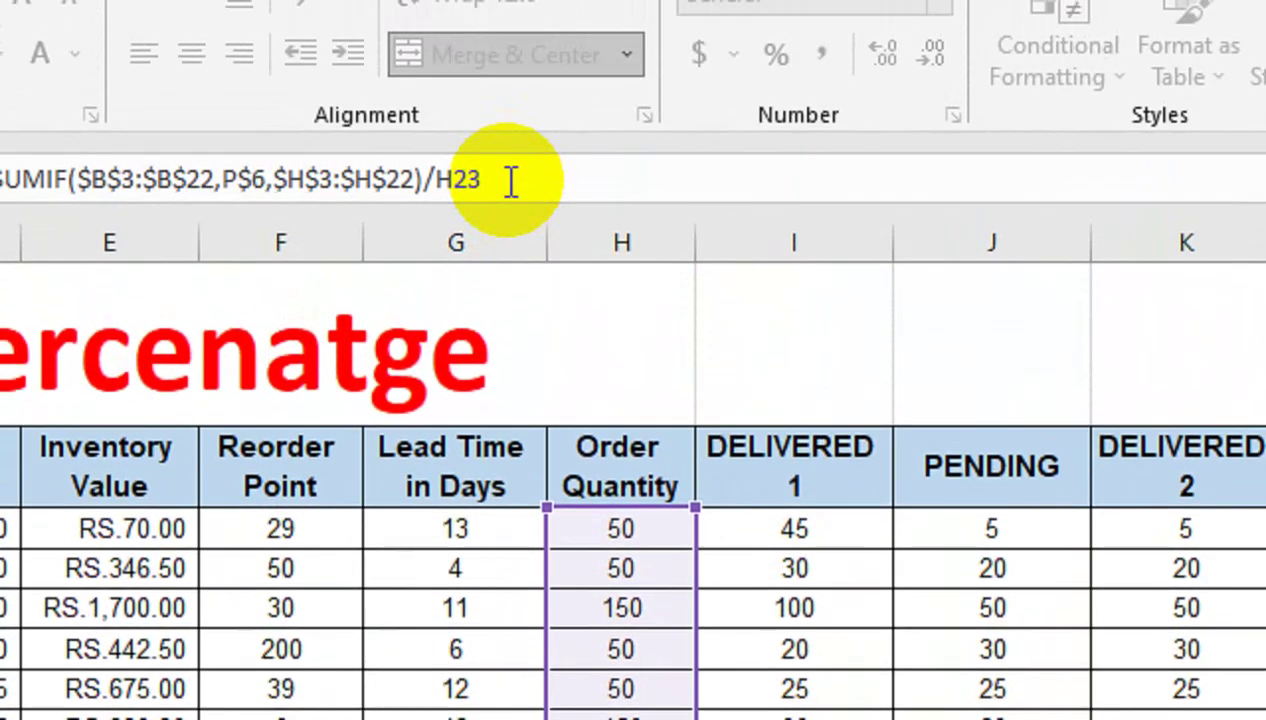
pyautogui.press('F4')
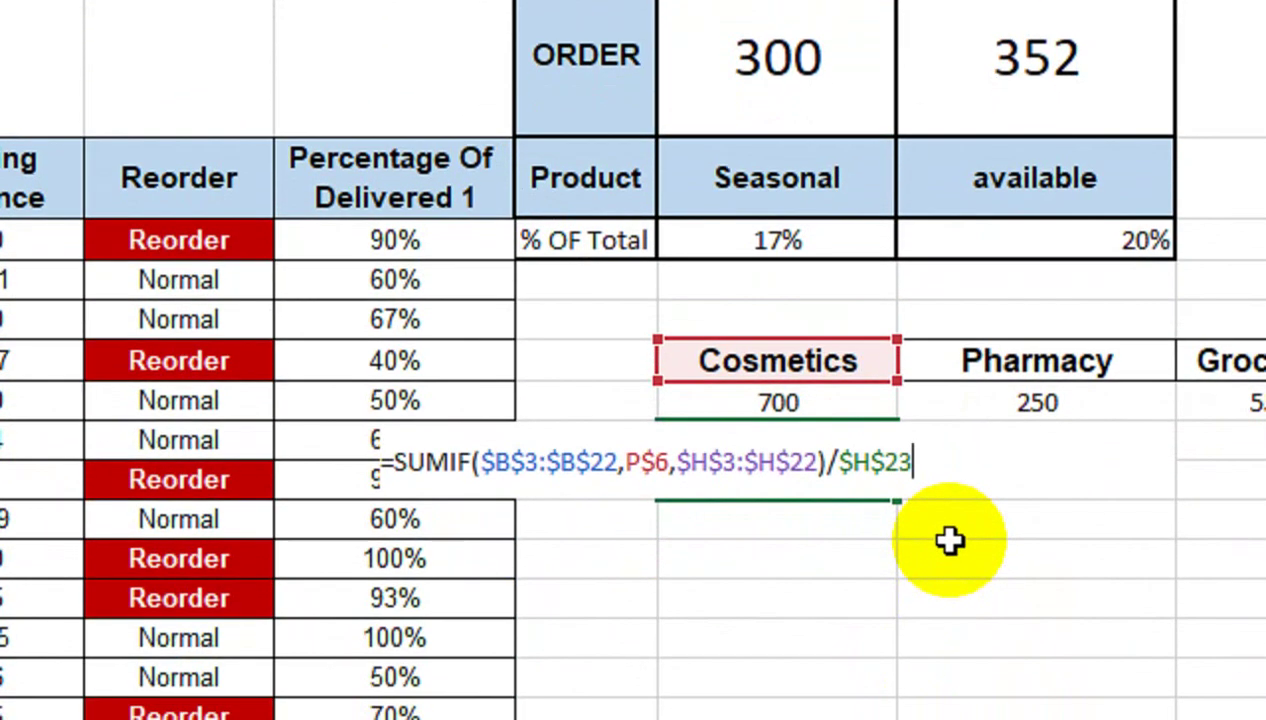
pyautogui.press('Return')
# Fill the share across as percentages (39%, 14%, 31%, 17%) and merge a four-row block beneath.
pyautogui.click(882, 455)
pyautogui.moveTo(897, 497); pyautogui.dragTo(1032, 474)
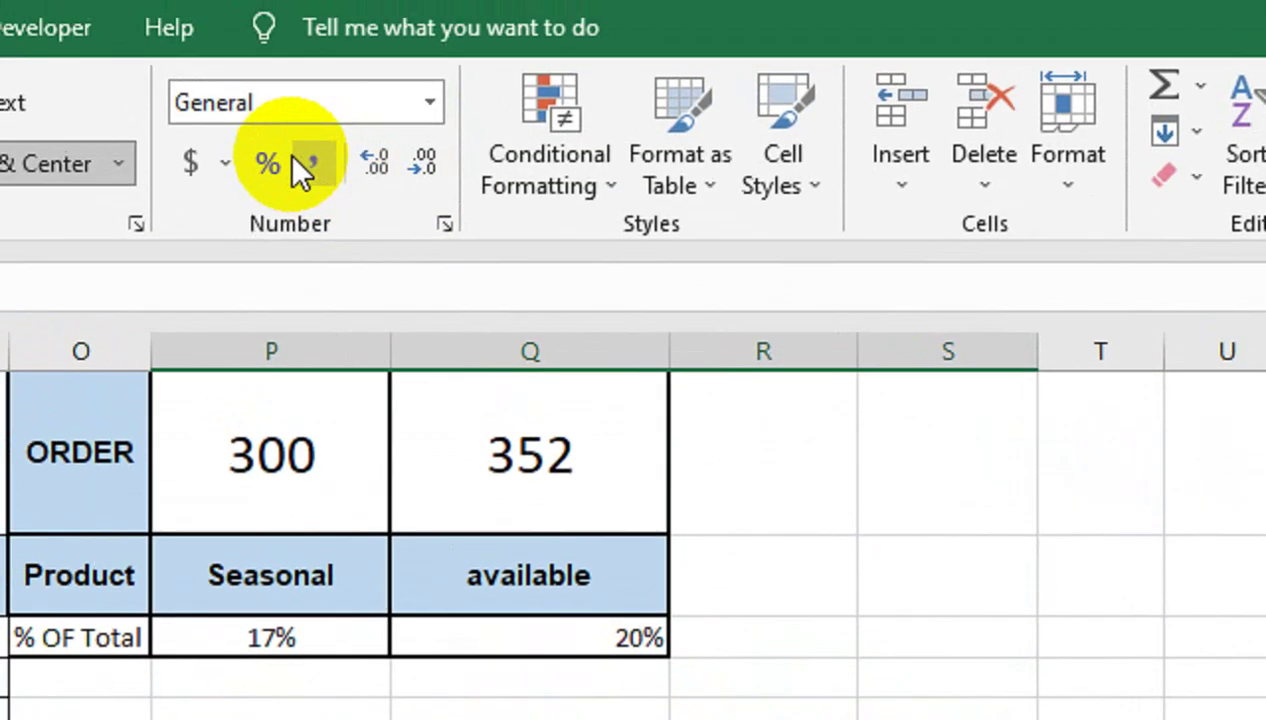
pyautogui.click(295, 160)
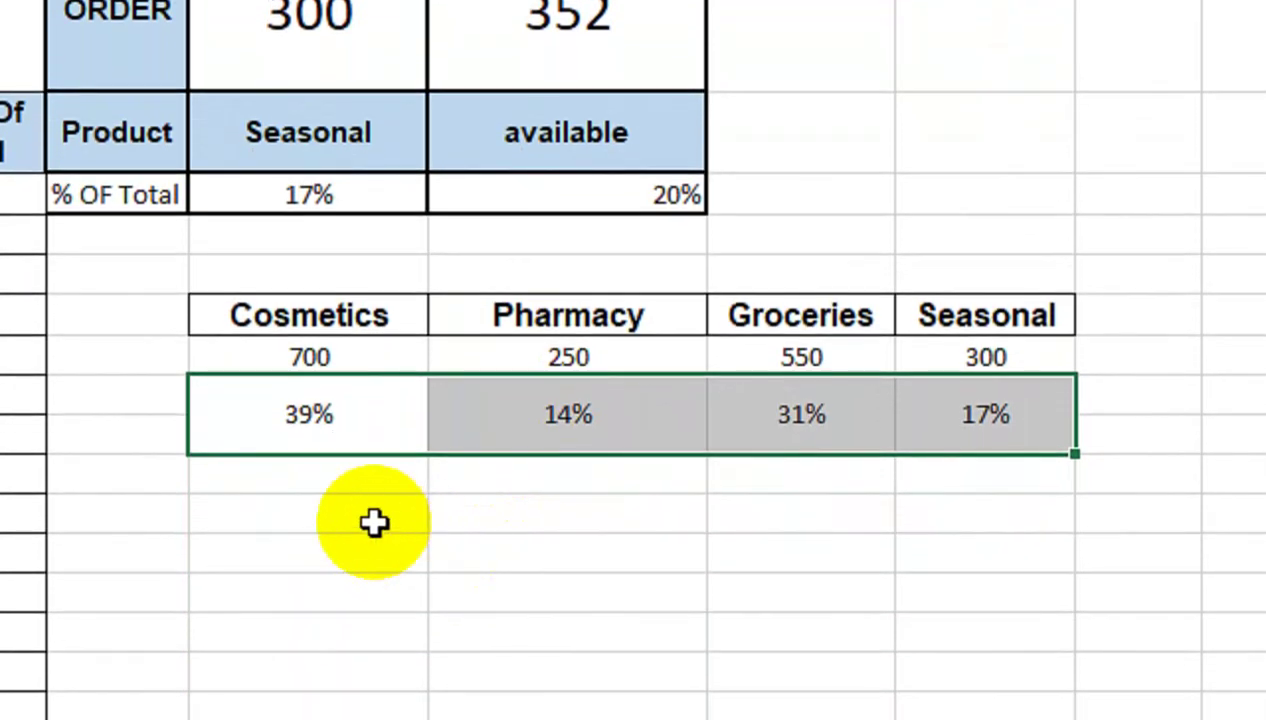
pyautogui.moveTo(373, 521); pyautogui.dragTo(943, 540)
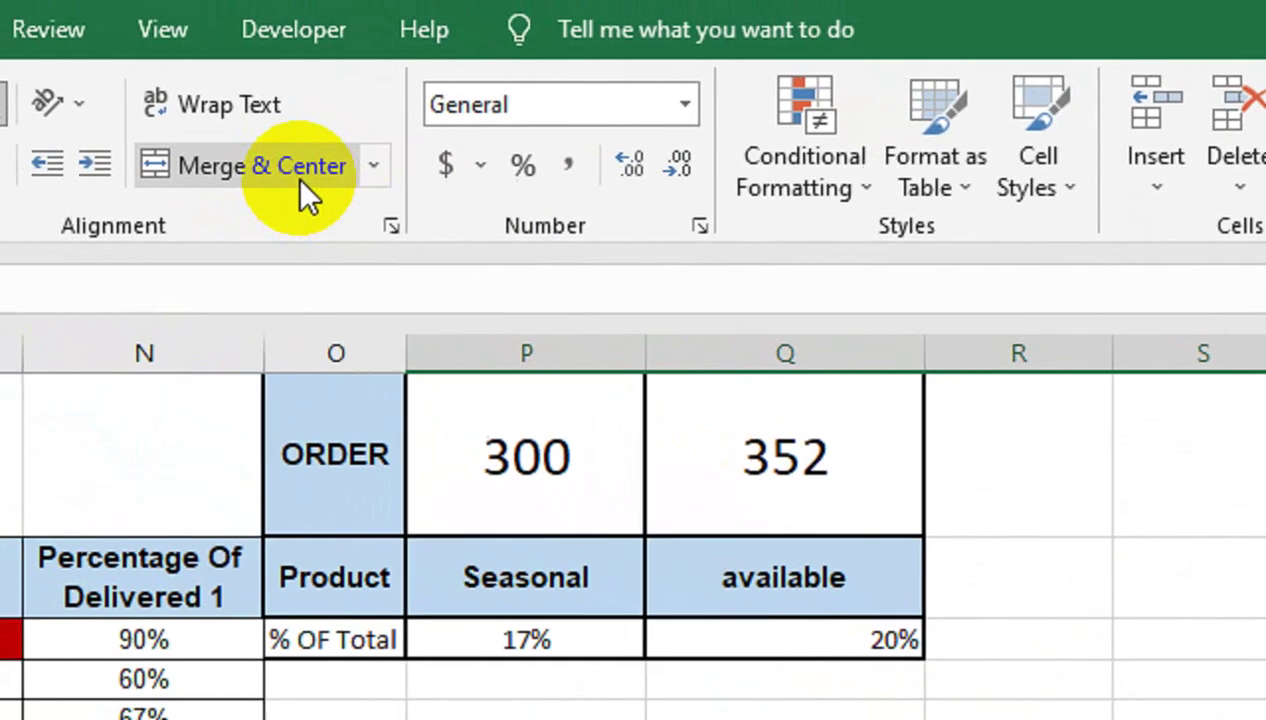
pyautogui.click(318, 180)
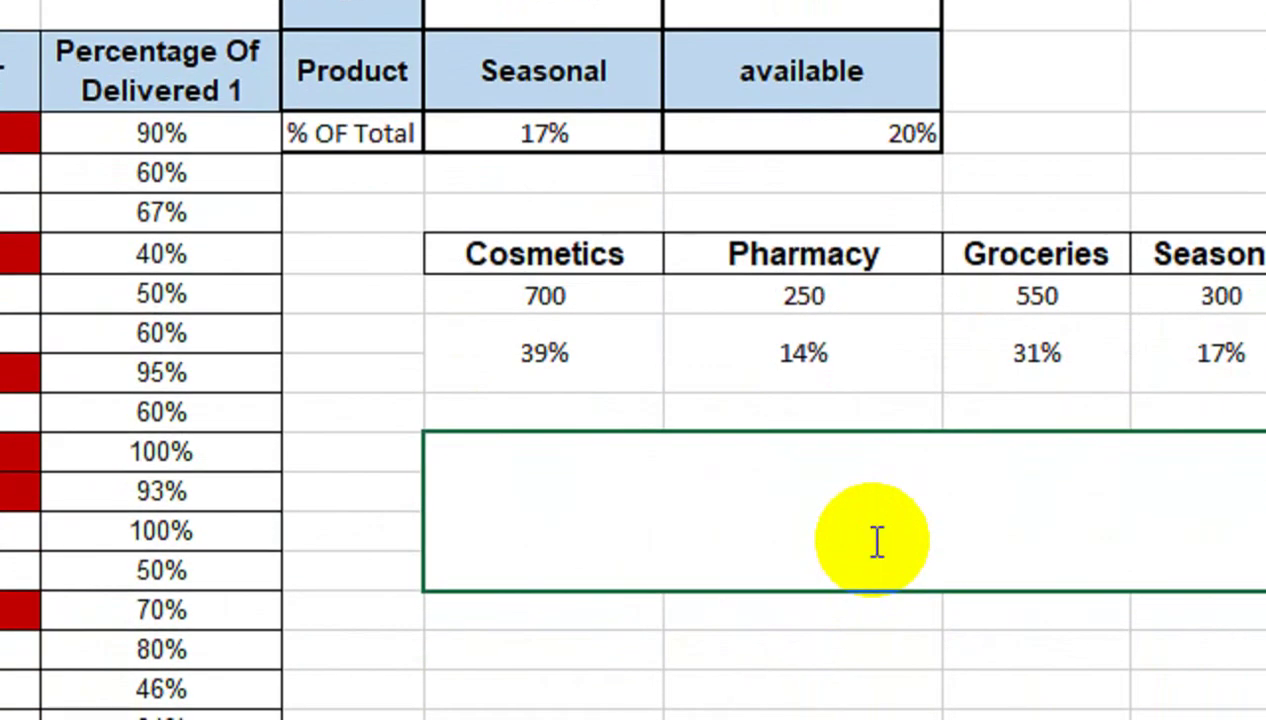
# Enter =SUM(P8:S9) in the merged cell so the category shares total 100%.
pyautogui.write('=sum(')
pyautogui.press('Up')
pyautogui.press('Up')
pyautogui.press('Up')
pyautogui.press('Up')
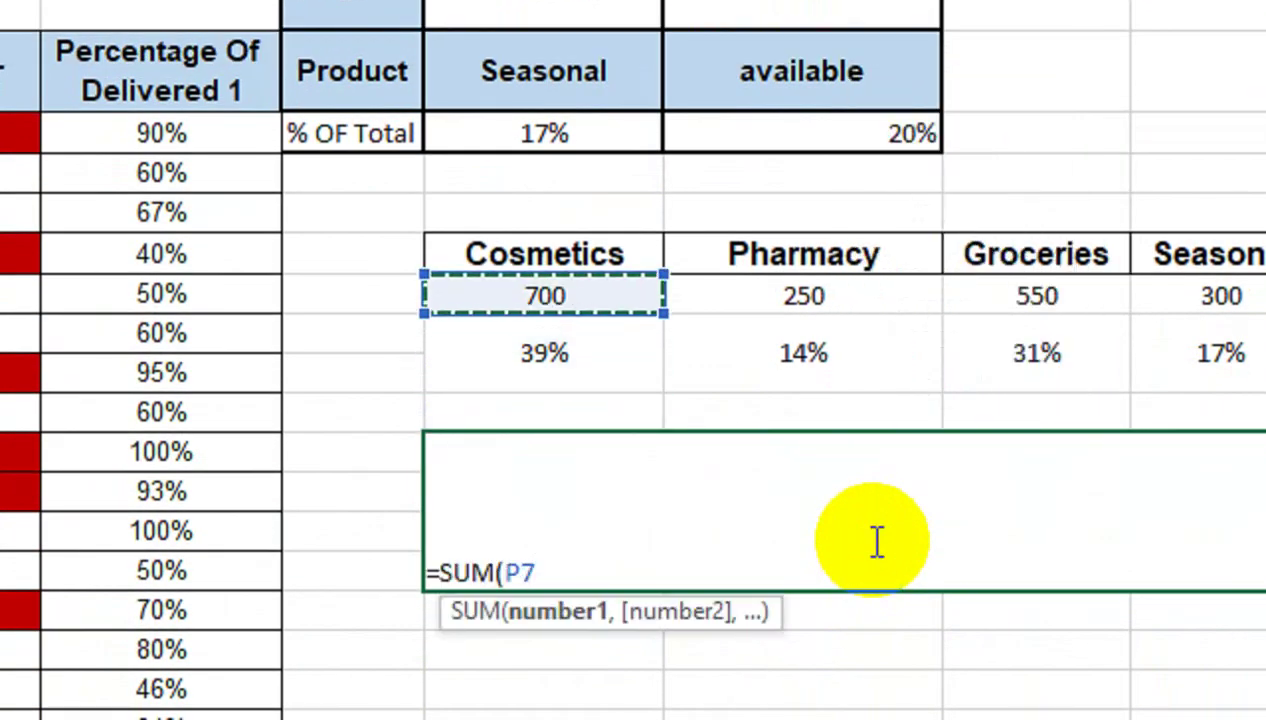
pyautogui.press('Down')
pyautogui.hotkey('shift', 'Right')
pyautogui.hotkey('shift', 'Right')
pyautogui.write(')')
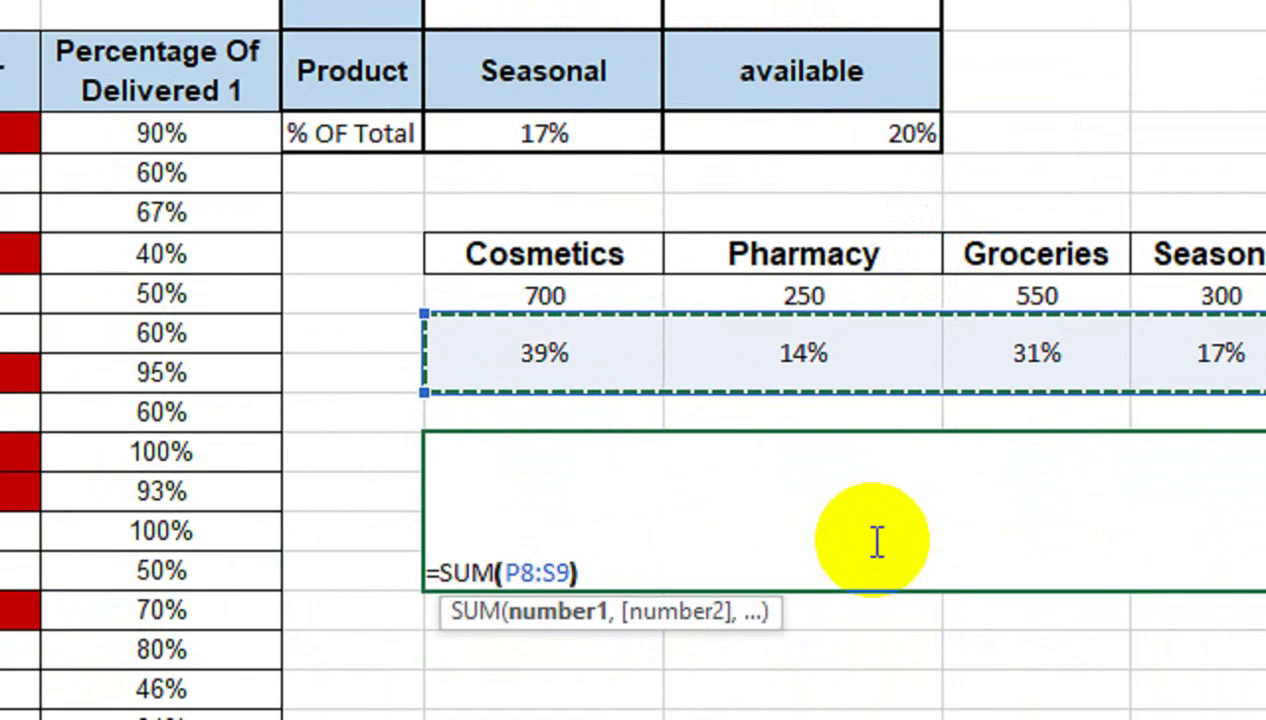
pyautogui.press('Return')
pyautogui.click(876, 542)
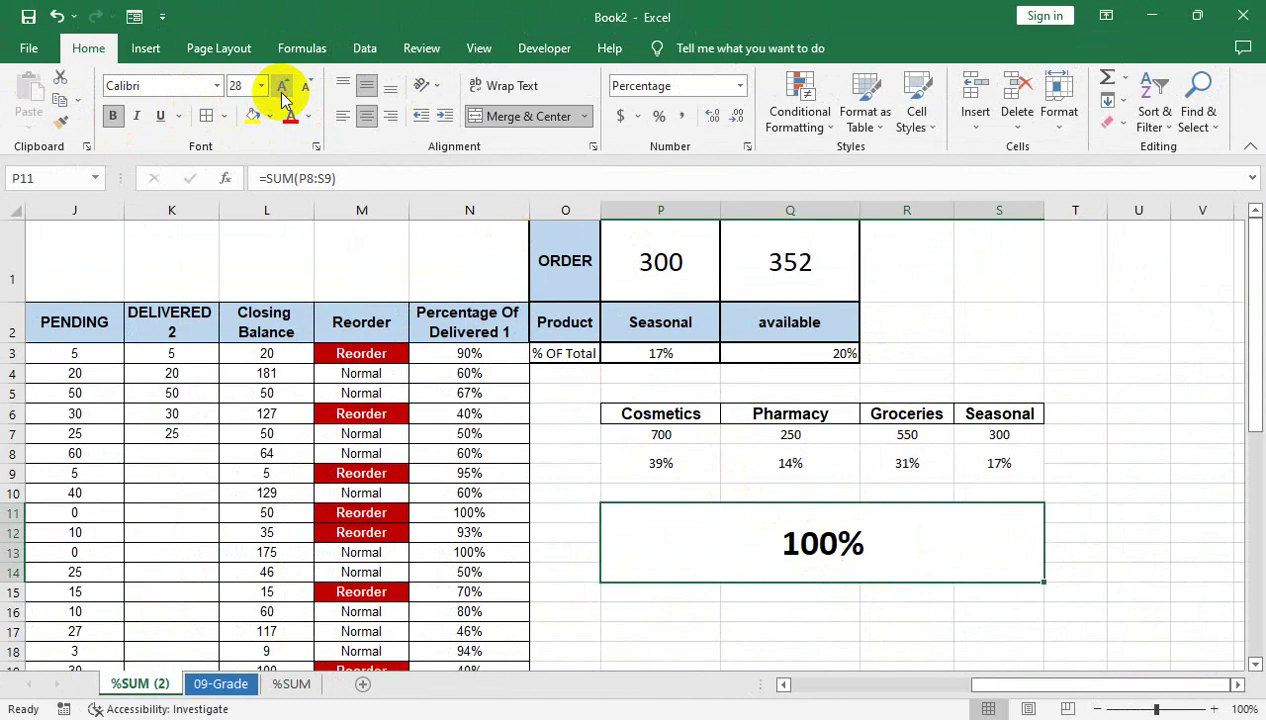
pyautogui.moveTo(695, 433); pyautogui.dragTo(981, 461)
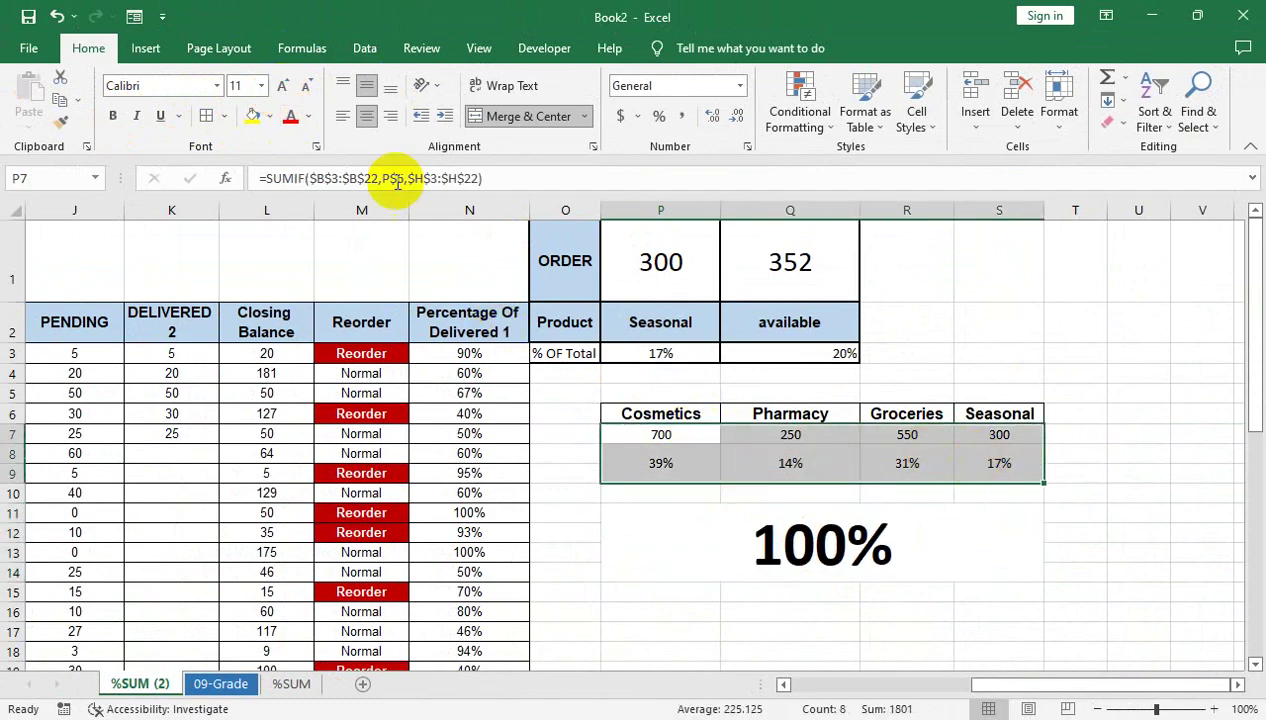
pyautogui.click(650, 438)
pyautogui.click(228, 118)
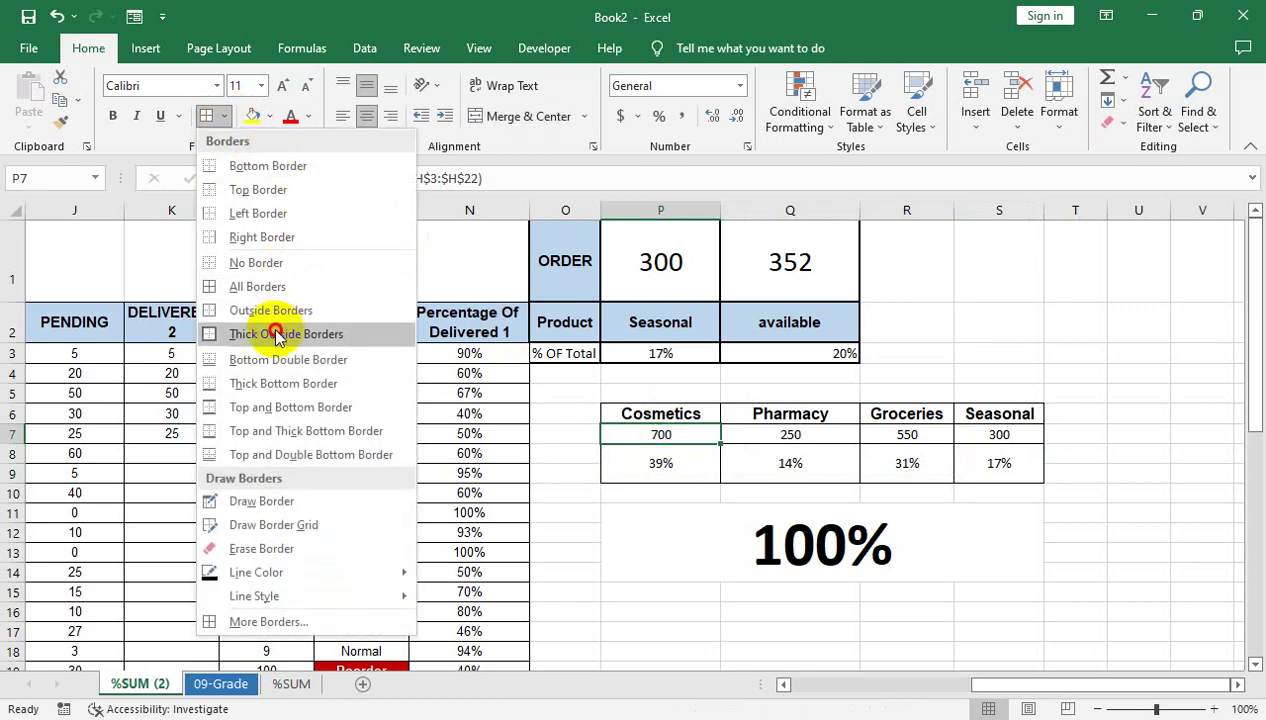
pyautogui.click(285, 331)
pyautogui.click(660, 465)
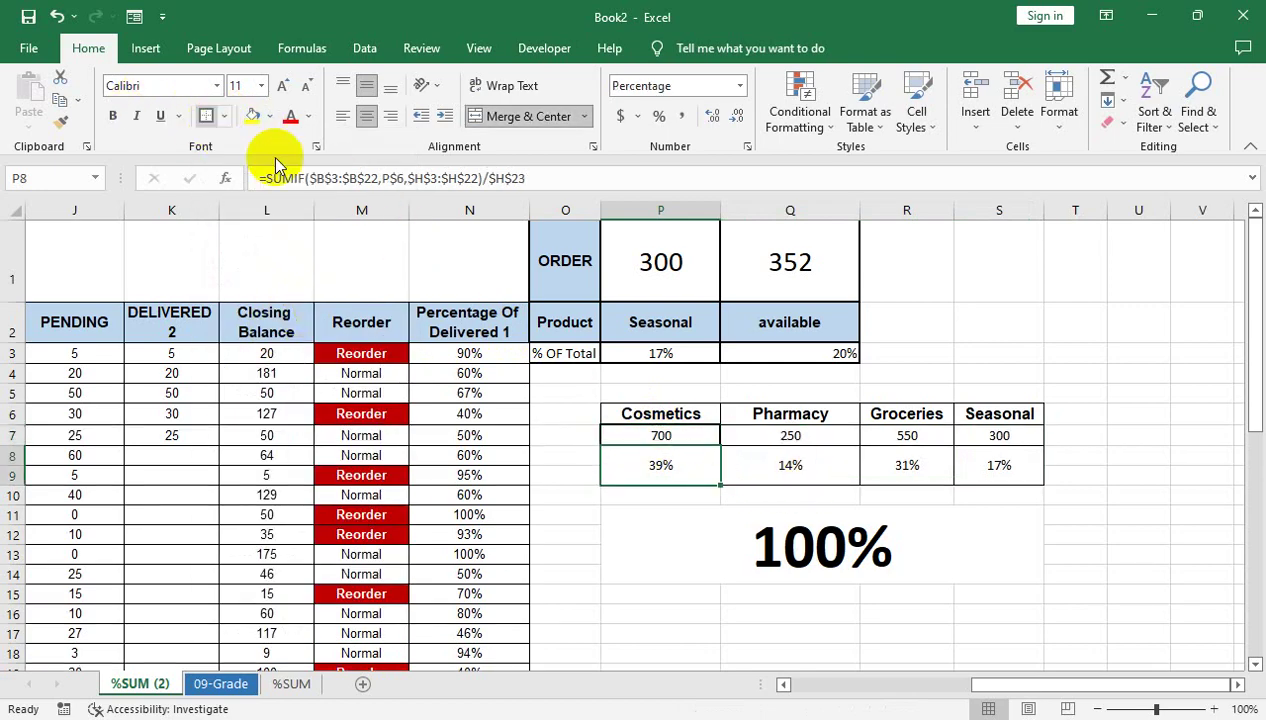
pyautogui.click(790, 436)
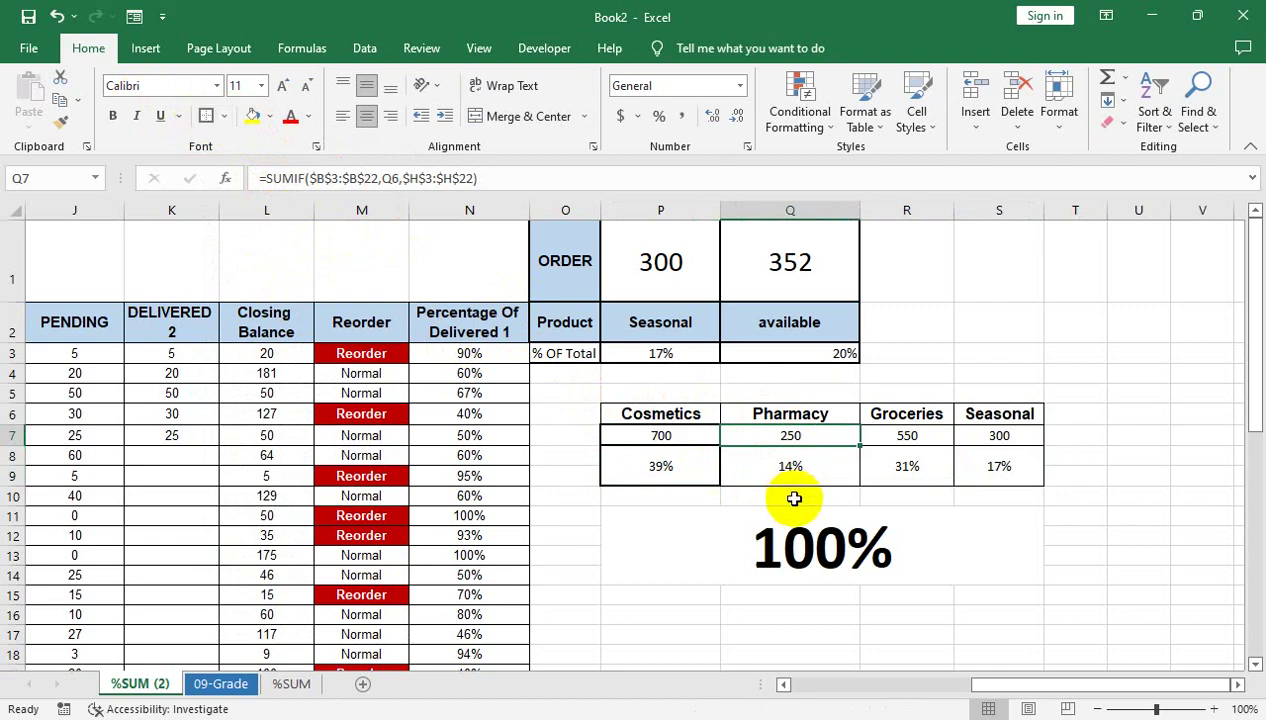
pyautogui.click(790, 466)
pyautogui.click(878, 437)
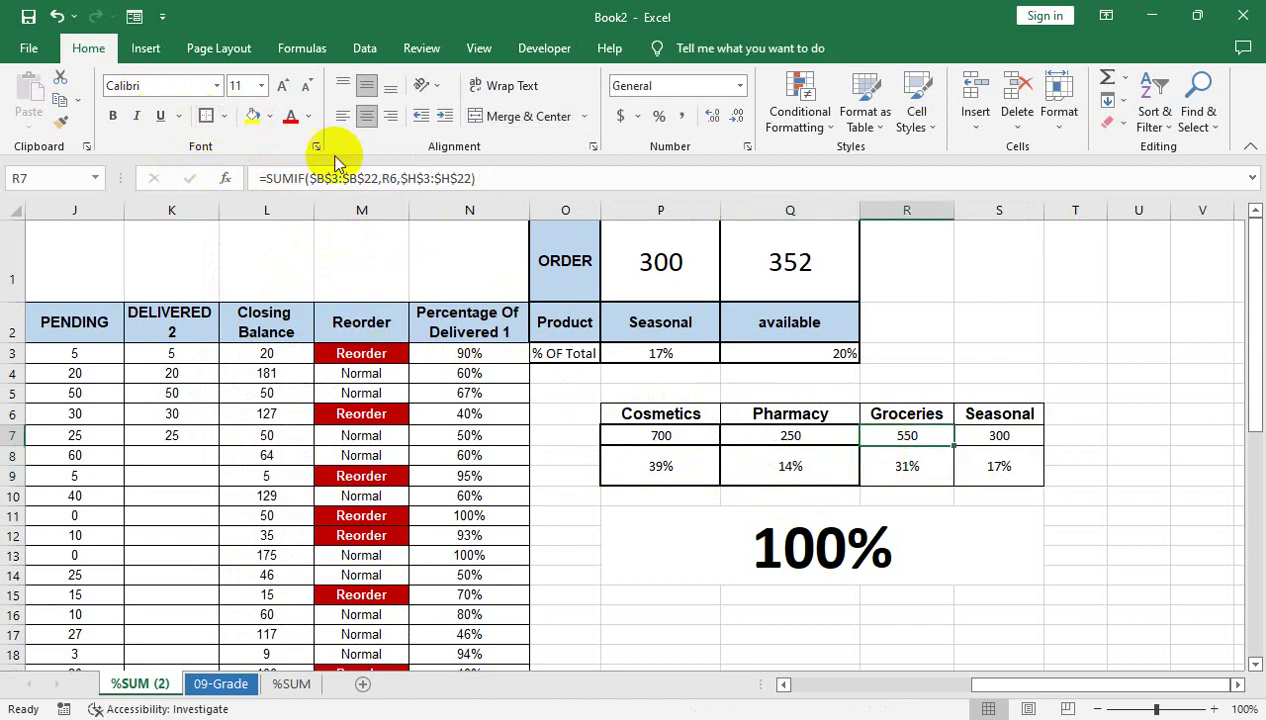
pyautogui.click(890, 477)
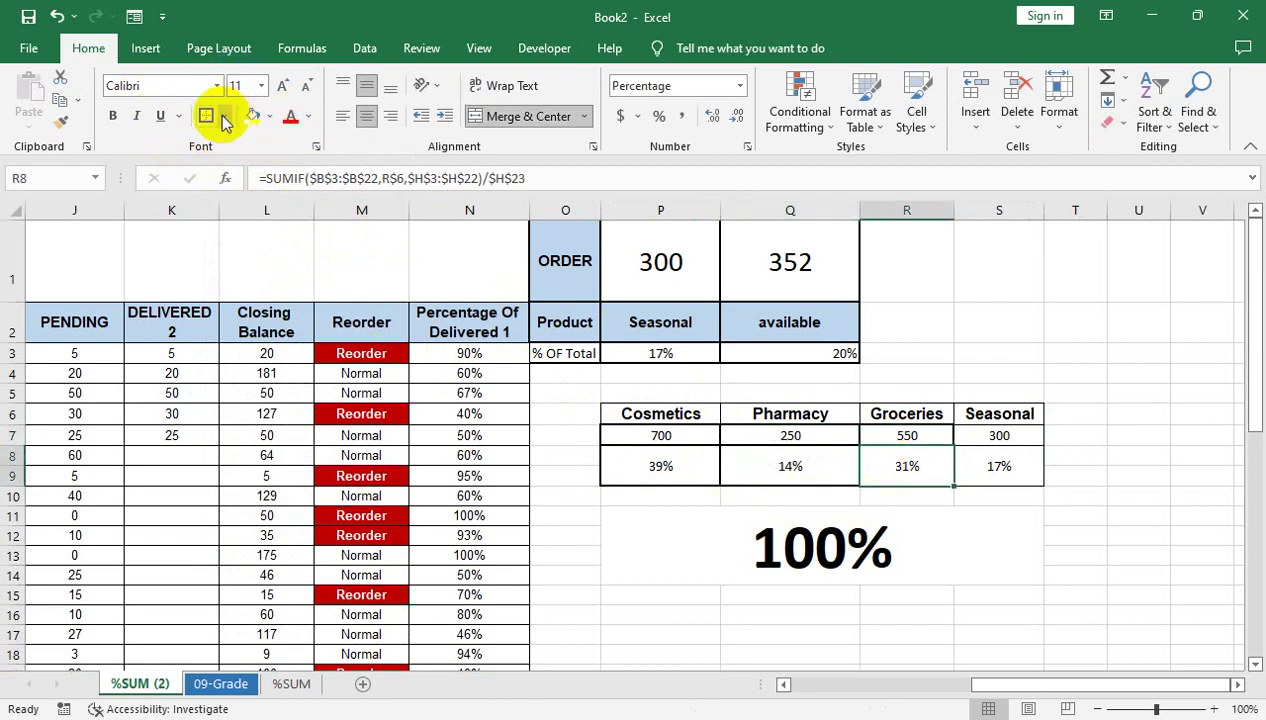
pyautogui.click(1005, 435)
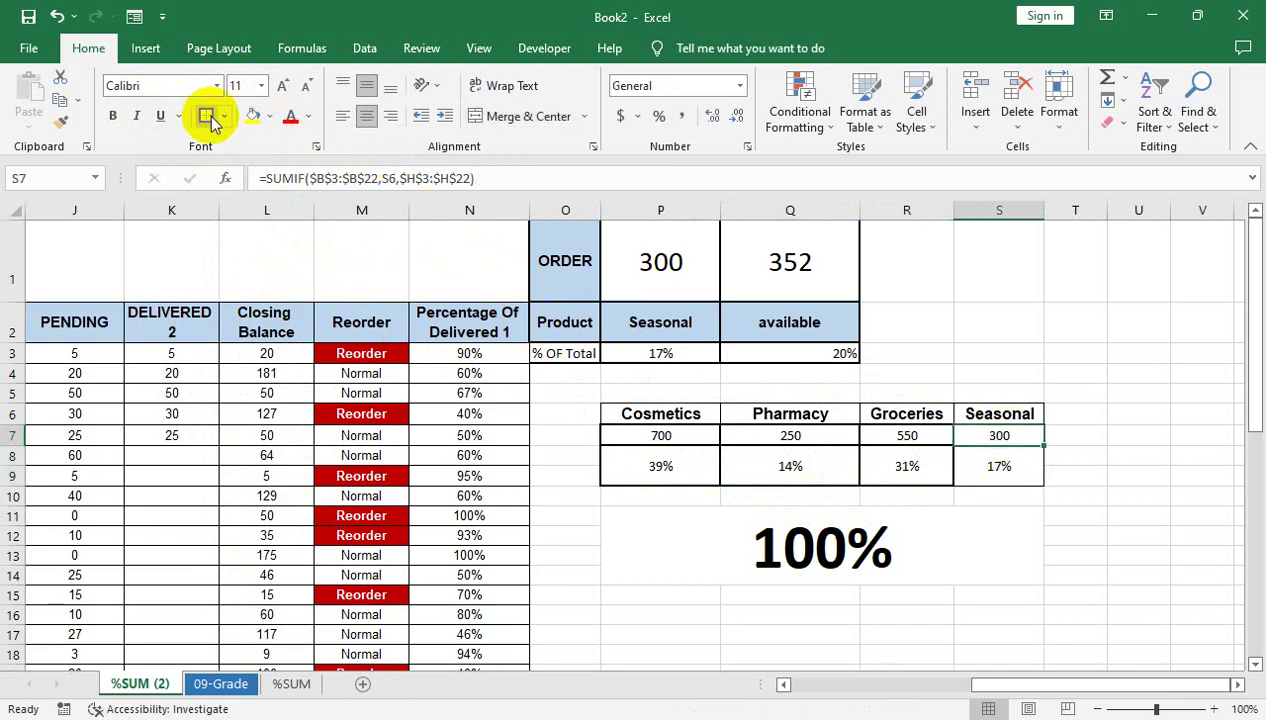
pyautogui.click(993, 464)
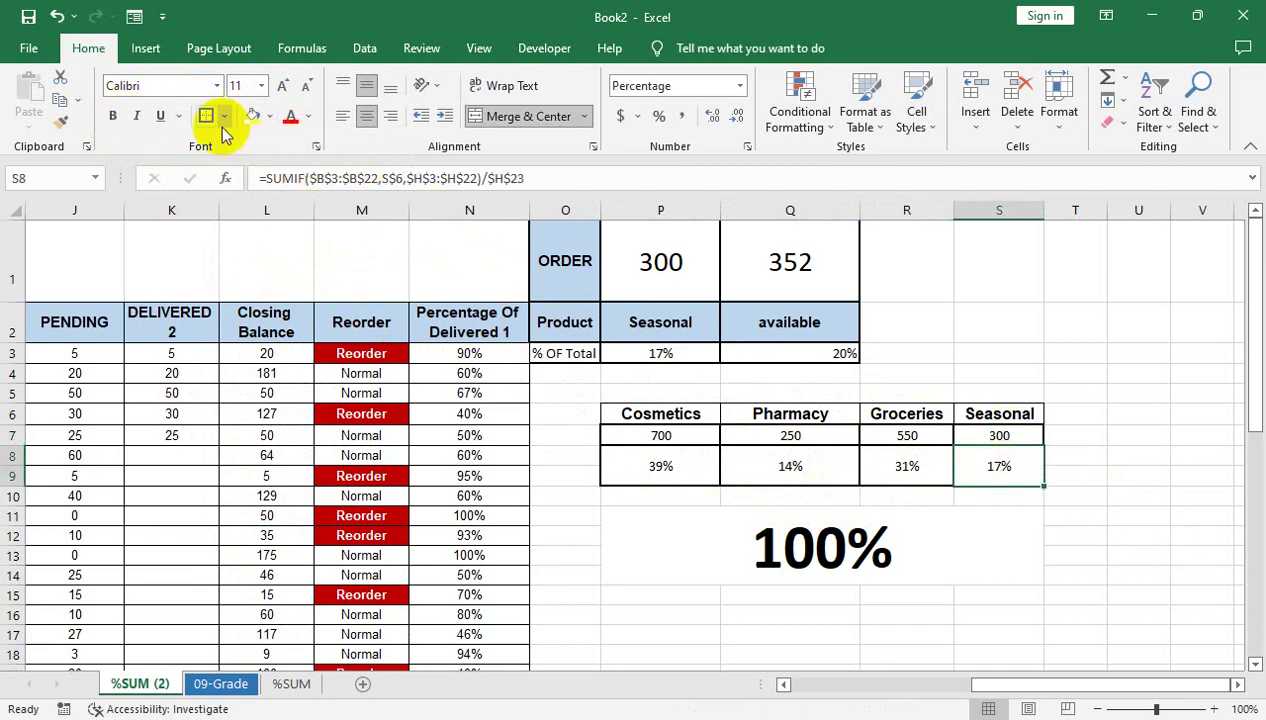
pyautogui.click(723, 556)
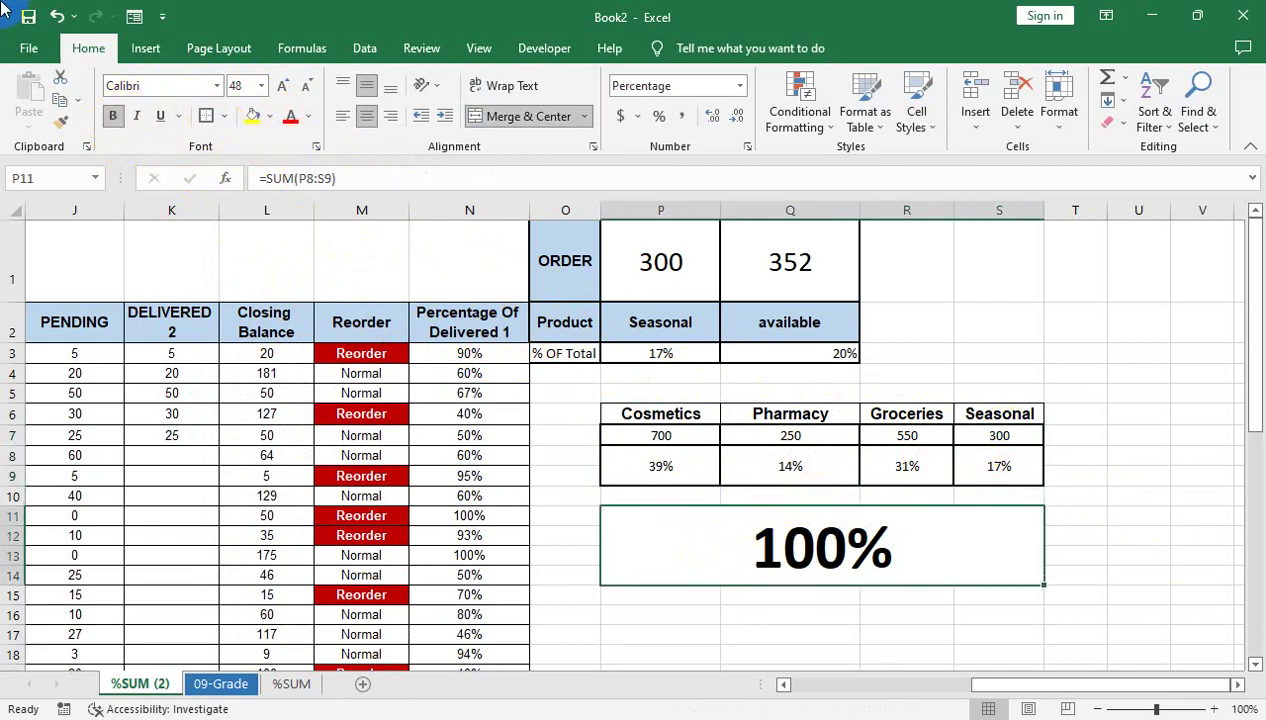
pyautogui.click(707, 414)
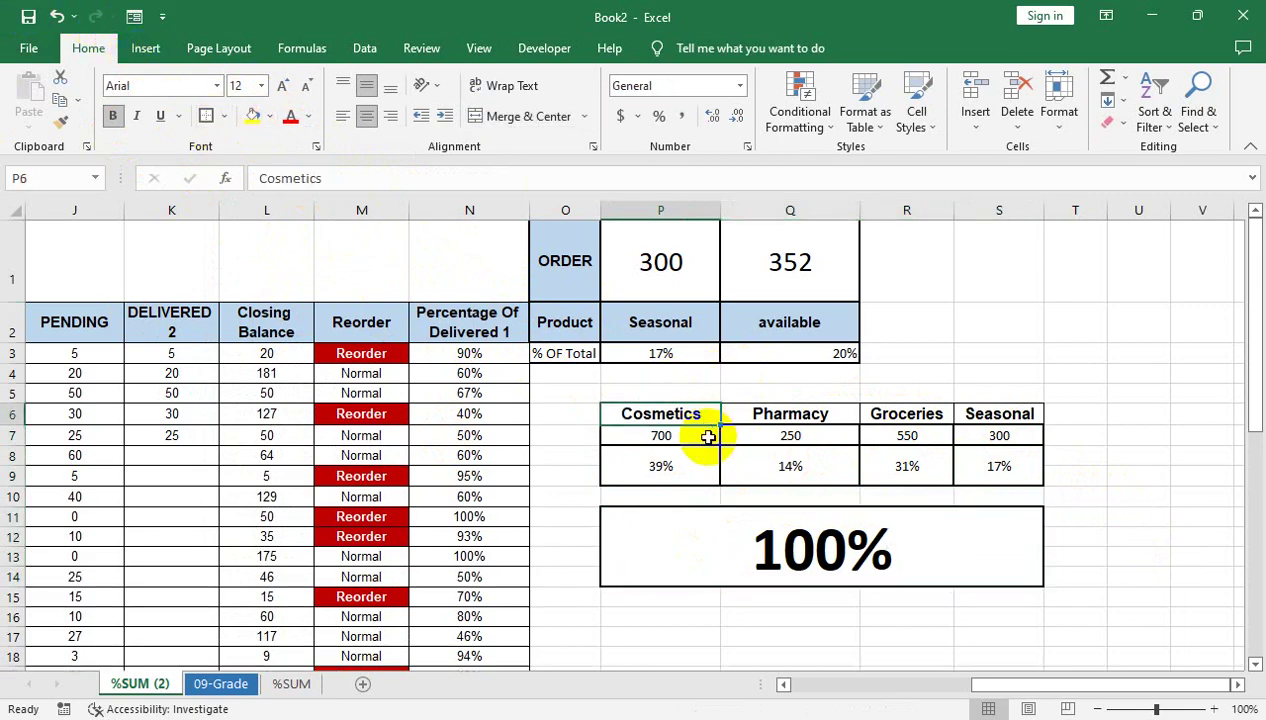
pyautogui.click(683, 323)
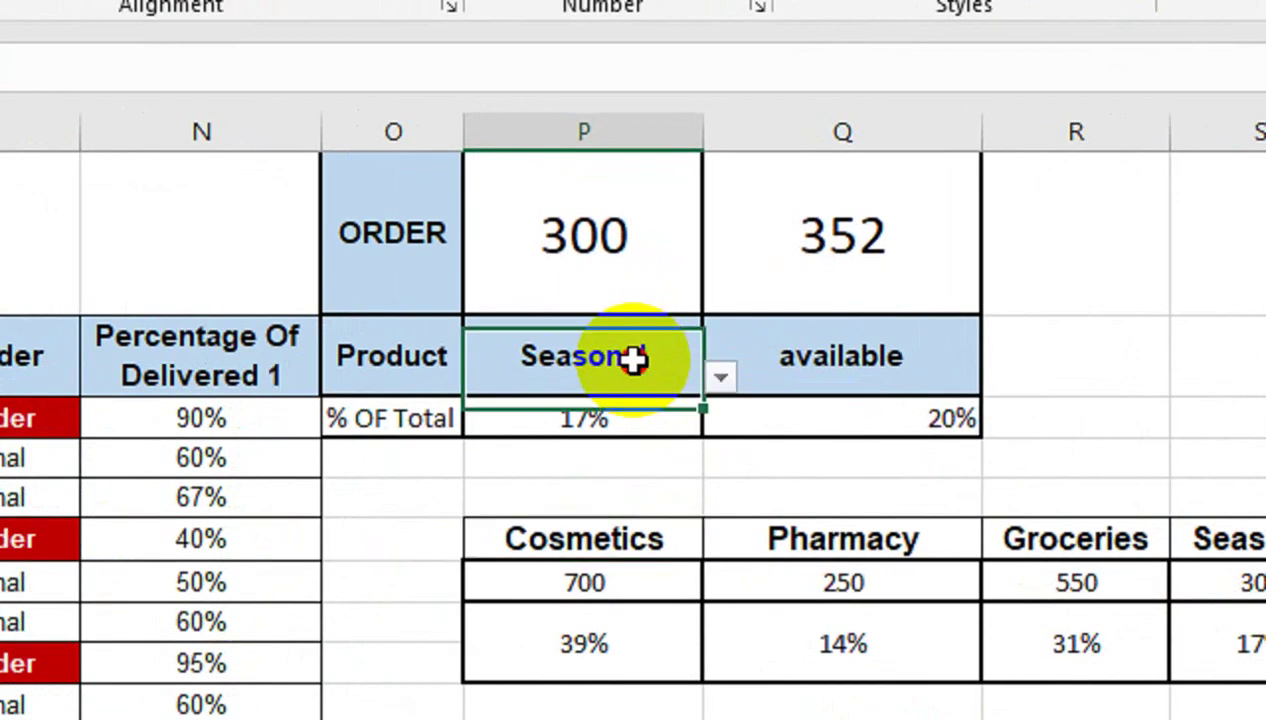
pyautogui.click(729, 331)
pyautogui.click(700, 351)
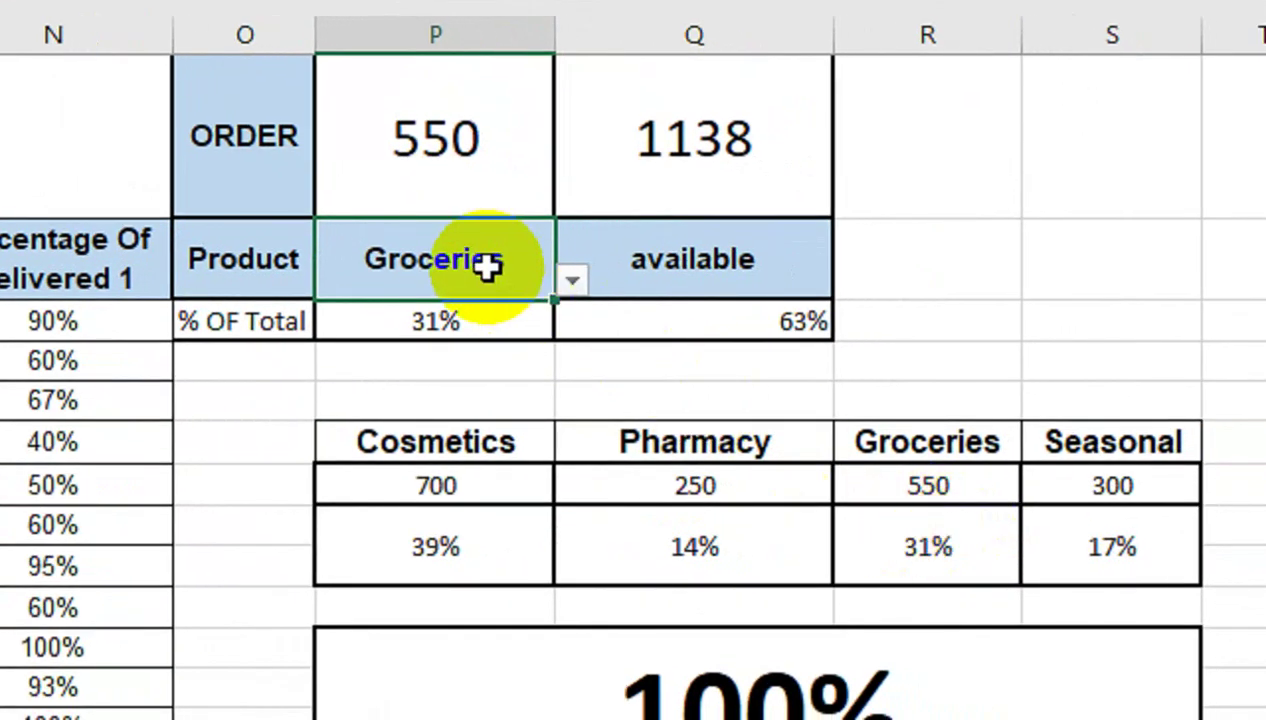
pyautogui.click(570, 281)
pyautogui.click(527, 343)
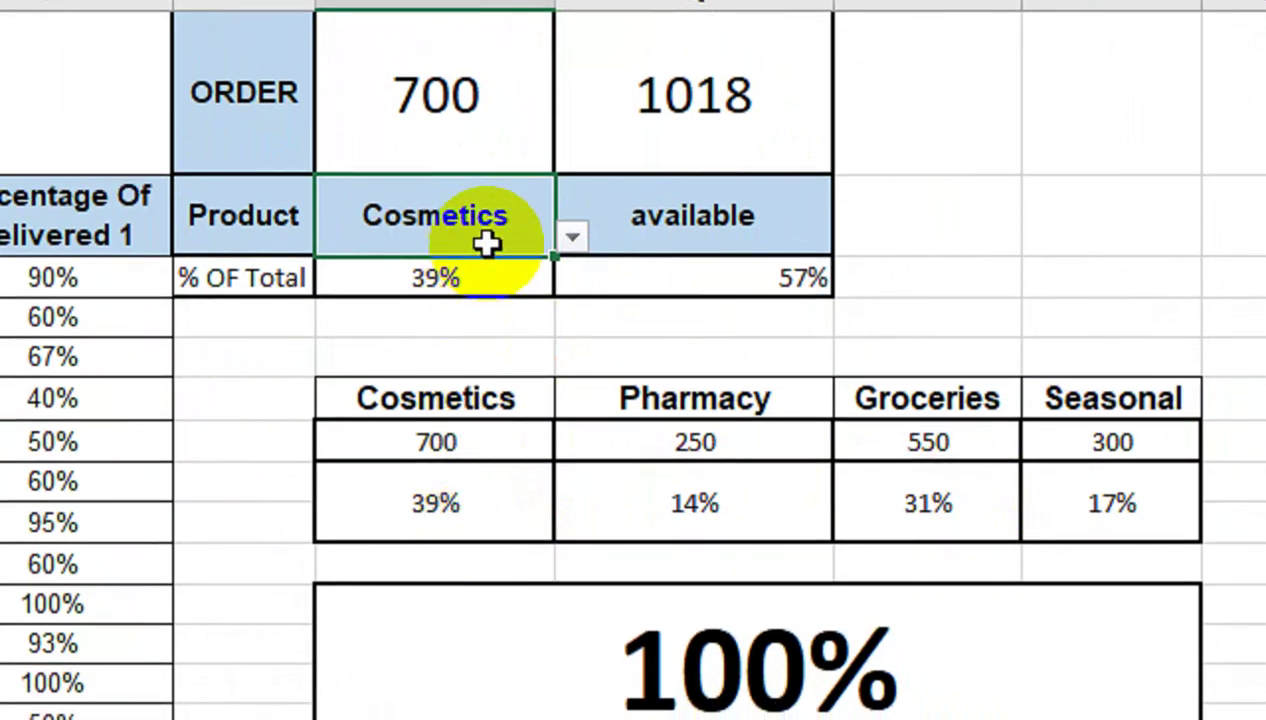
pyautogui.click(572, 236)
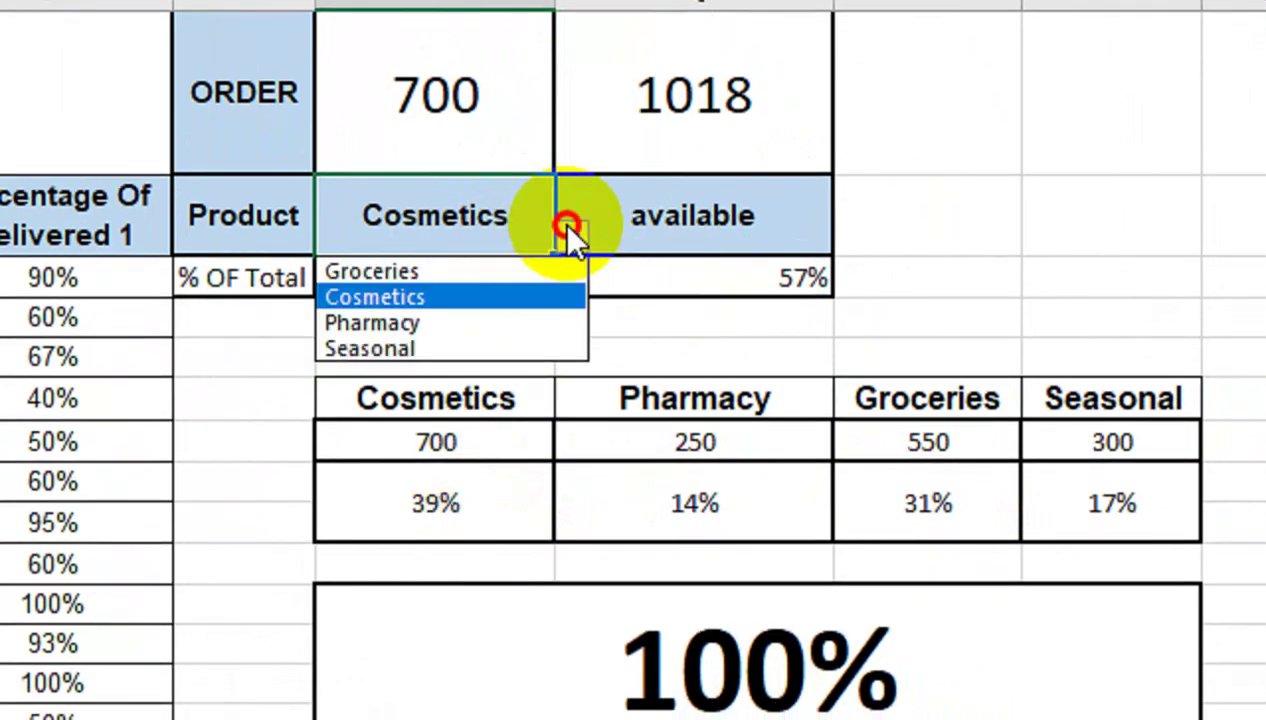
pyautogui.click(548, 322)
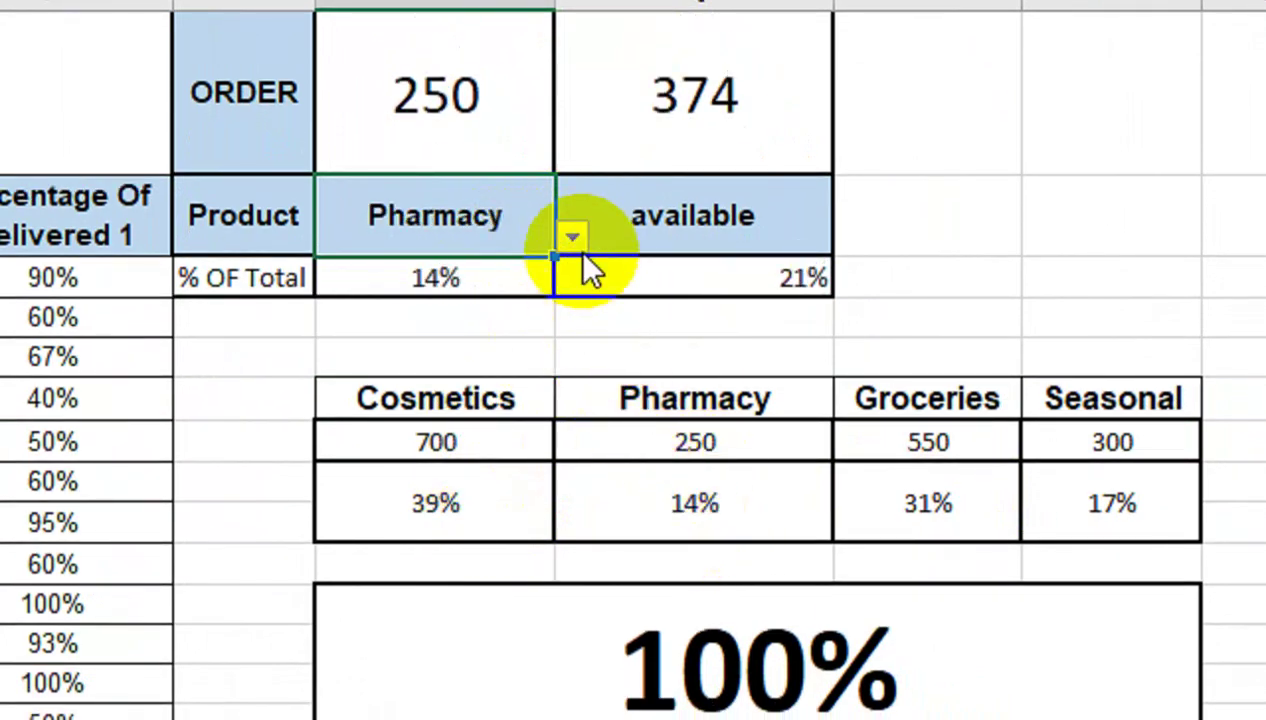
pyautogui.click(572, 236)
pyautogui.click(506, 347)
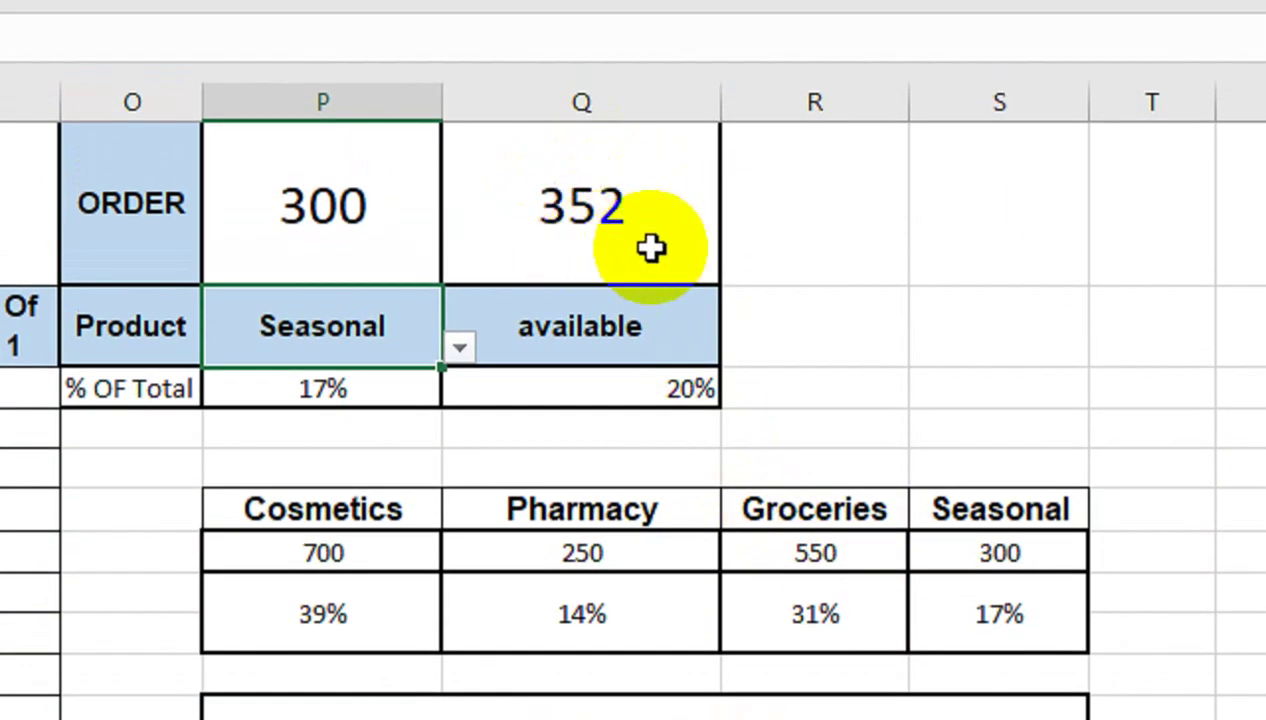
pyautogui.click(645, 206)
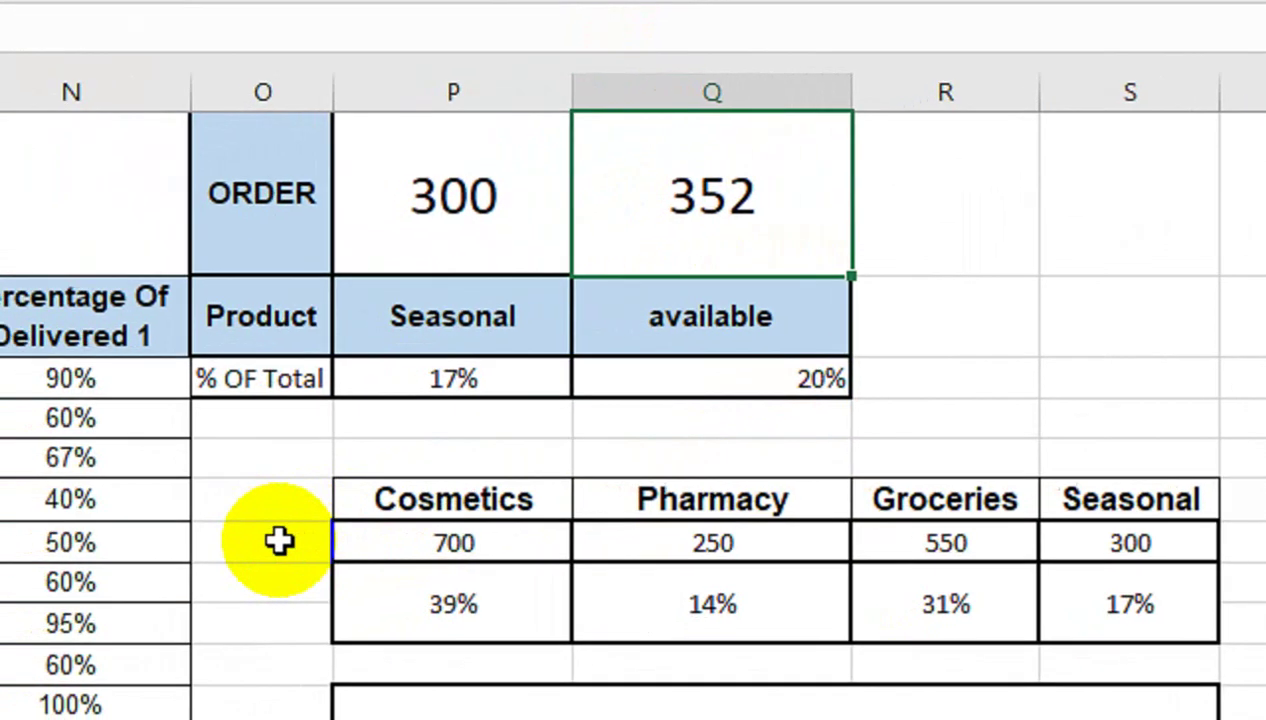
# Label the summary rows in column O as Order and Available.
pyautogui.click(278, 540)
pyautogui.write('Order')
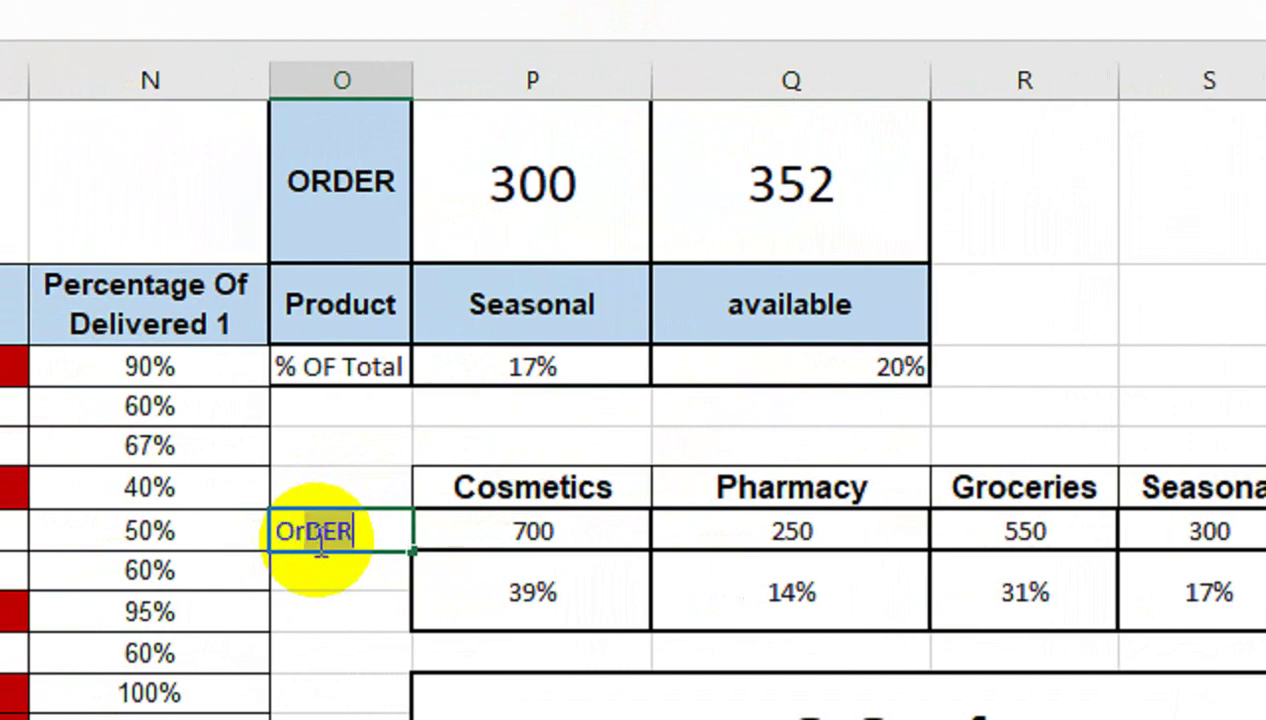
pyautogui.press('Tab')
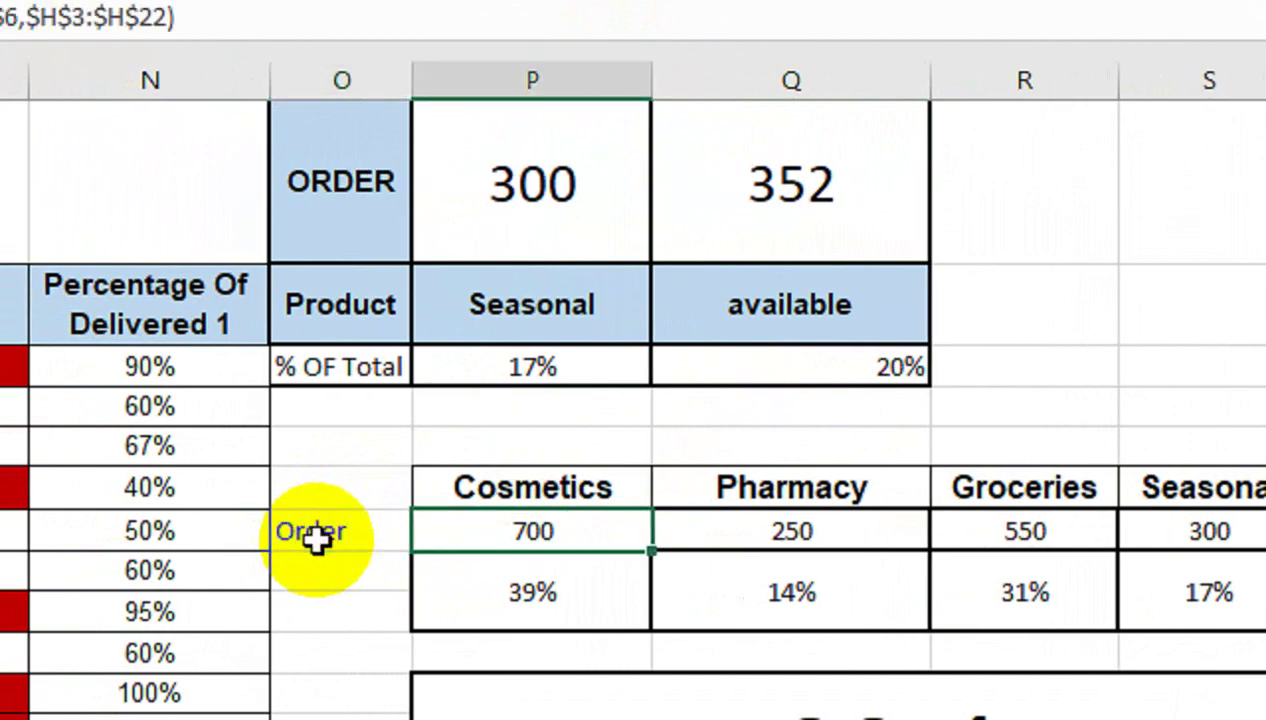
pyautogui.press('Down')
pyautogui.press('Left')
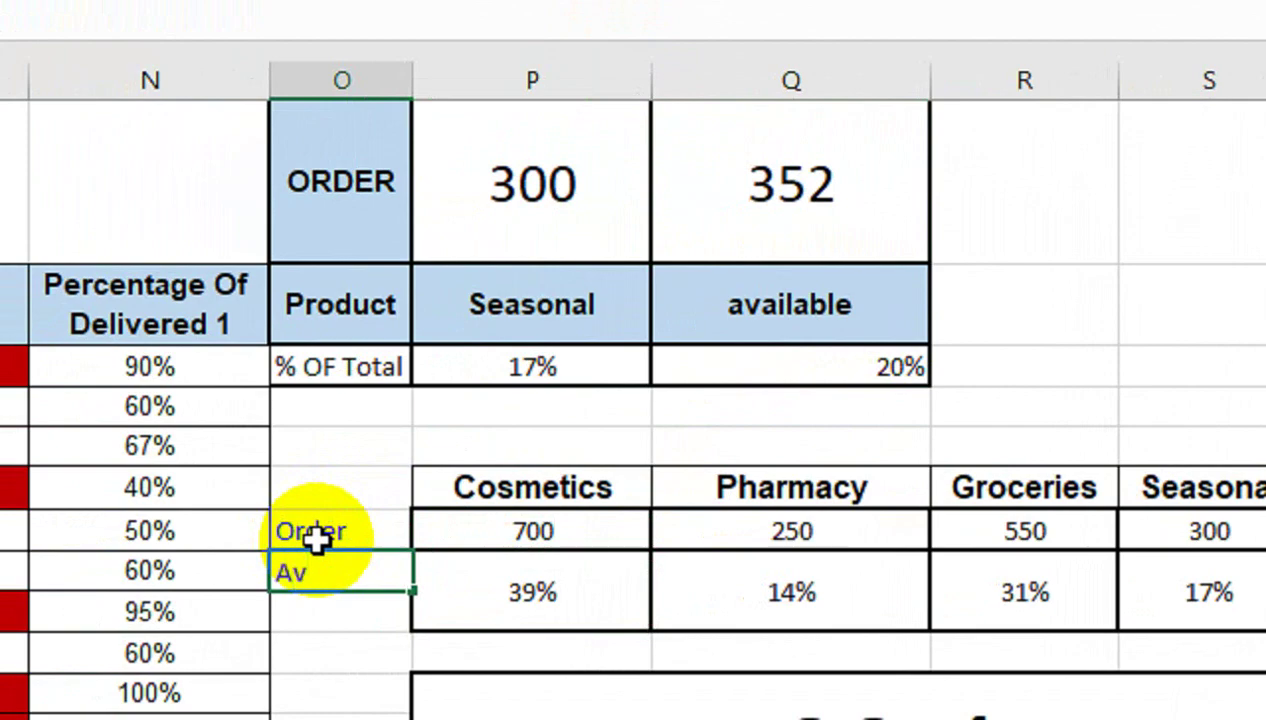
pyautogui.press('Tab')
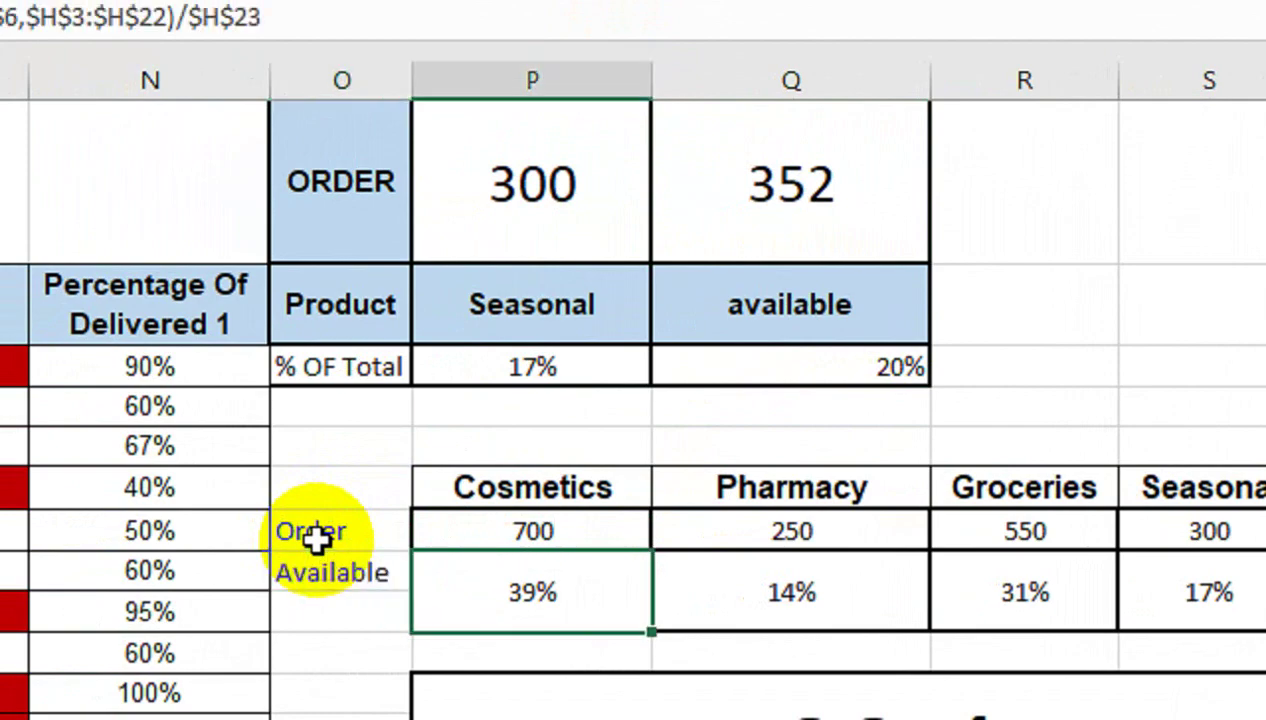
pyautogui.click(390, 541)
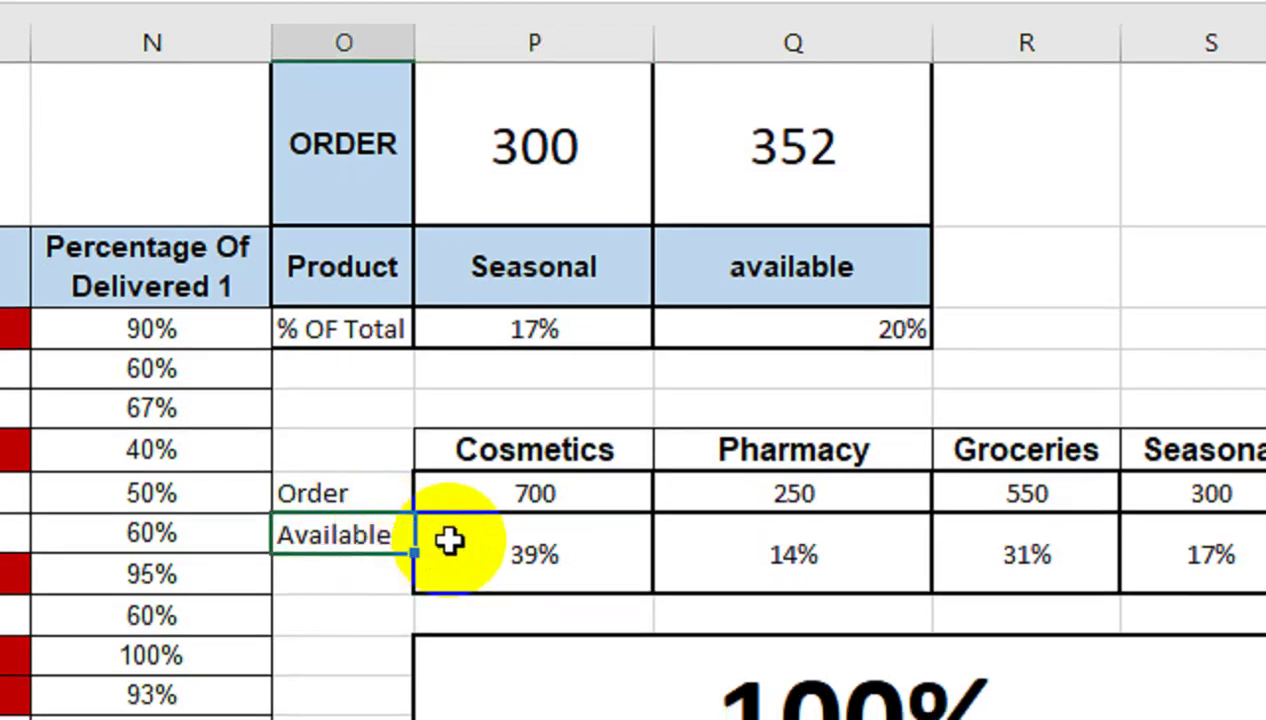
# Insert blank cells above the four category percentages, shifting them one row down.
pyautogui.moveTo(452, 545); pyautogui.dragTo(1130, 555)
pyautogui.moveTo(949, 541); pyautogui.dragTo(975, 712)
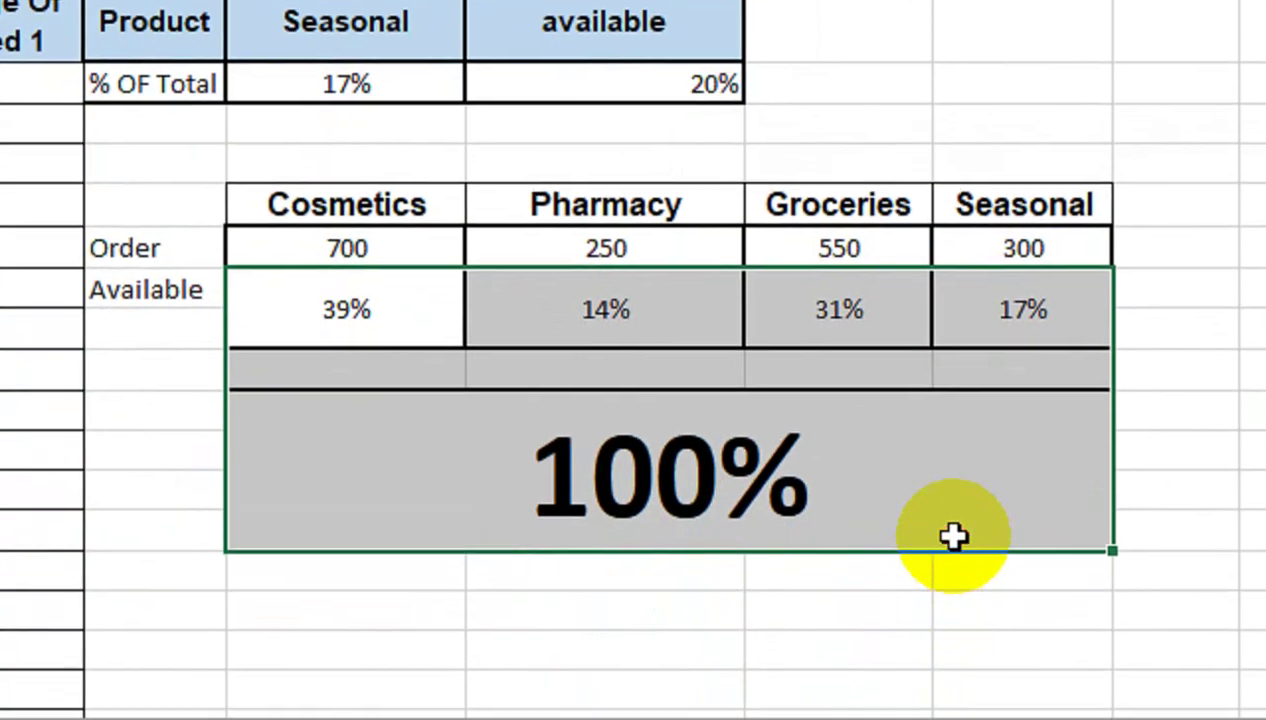
pyautogui.moveTo(1120, 539); pyautogui.dragTo(1126, 589)
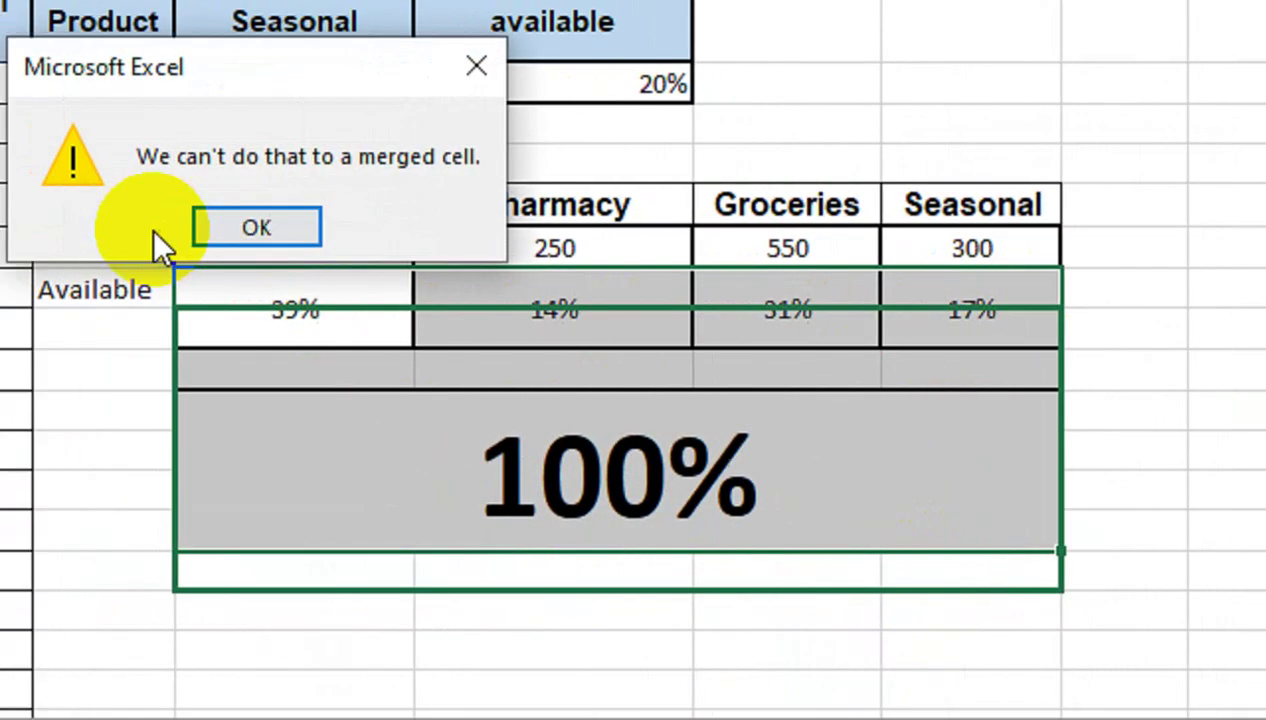
pyautogui.click(367, 220)
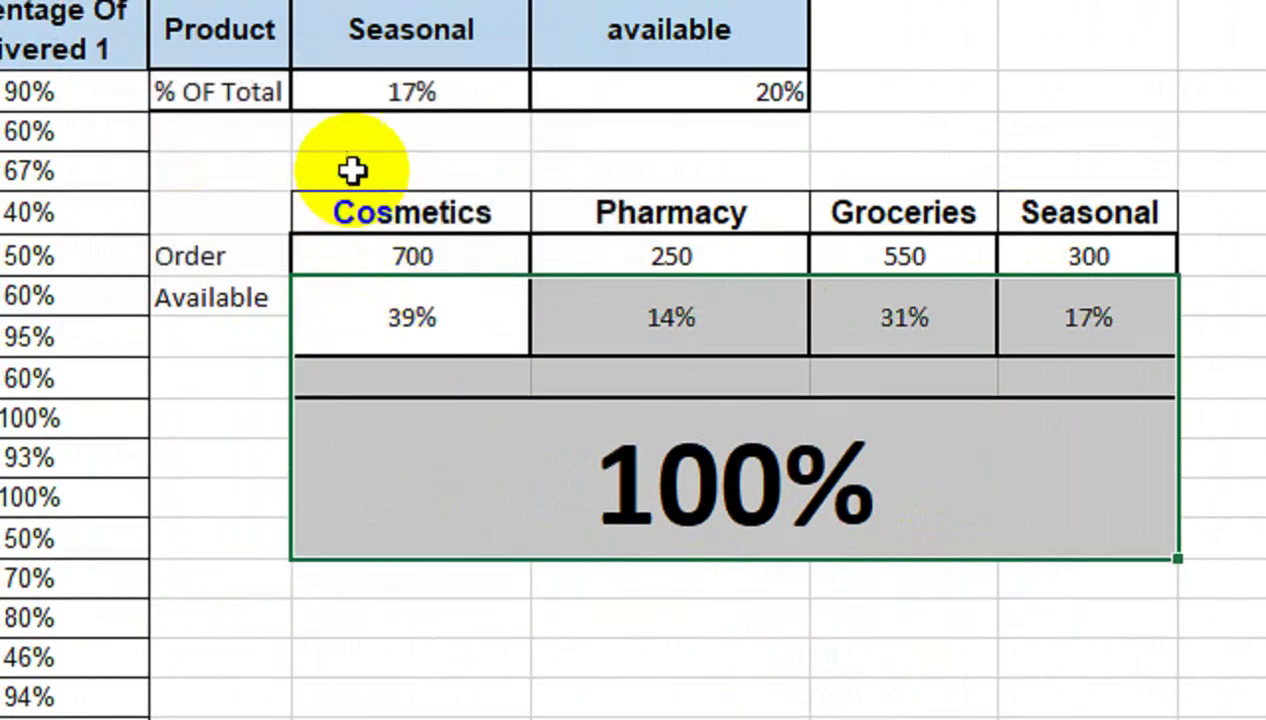
pyautogui.click(380, 305)
pyautogui.moveTo(380, 305); pyautogui.dragTo(983, 319)
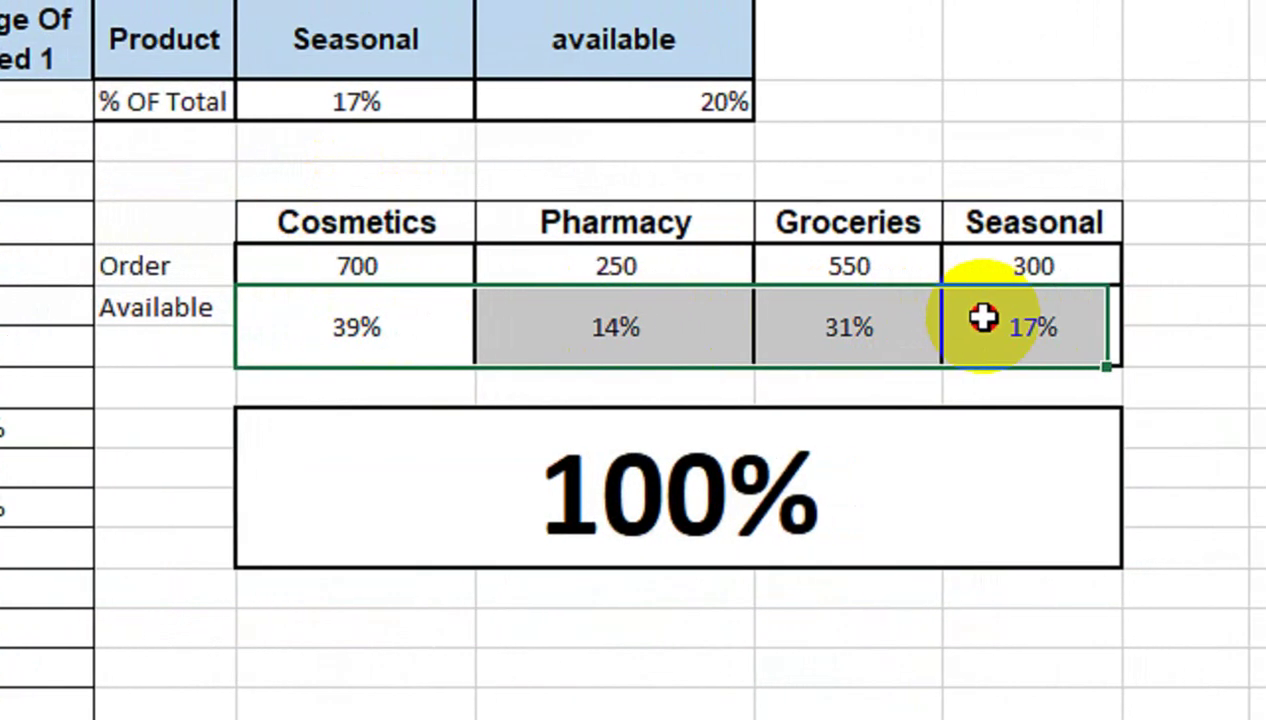
pyautogui.click(905, 180)
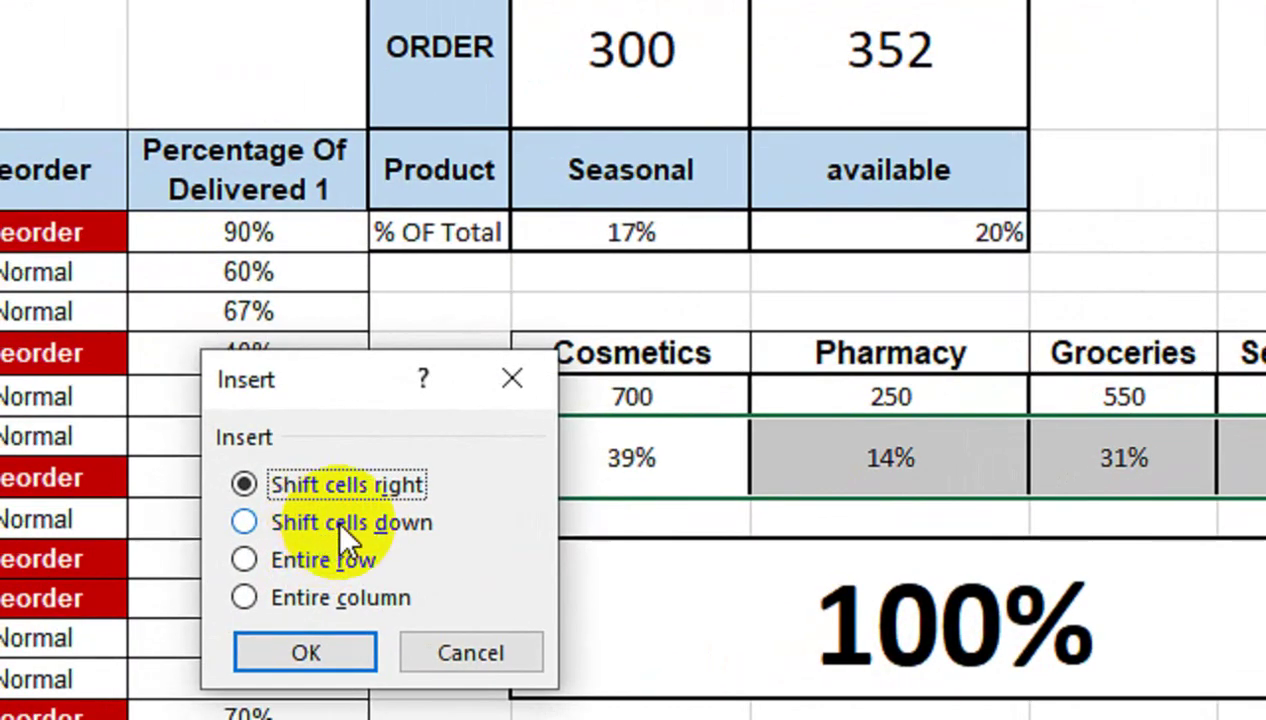
pyautogui.click(339, 522)
pyautogui.click(306, 652)
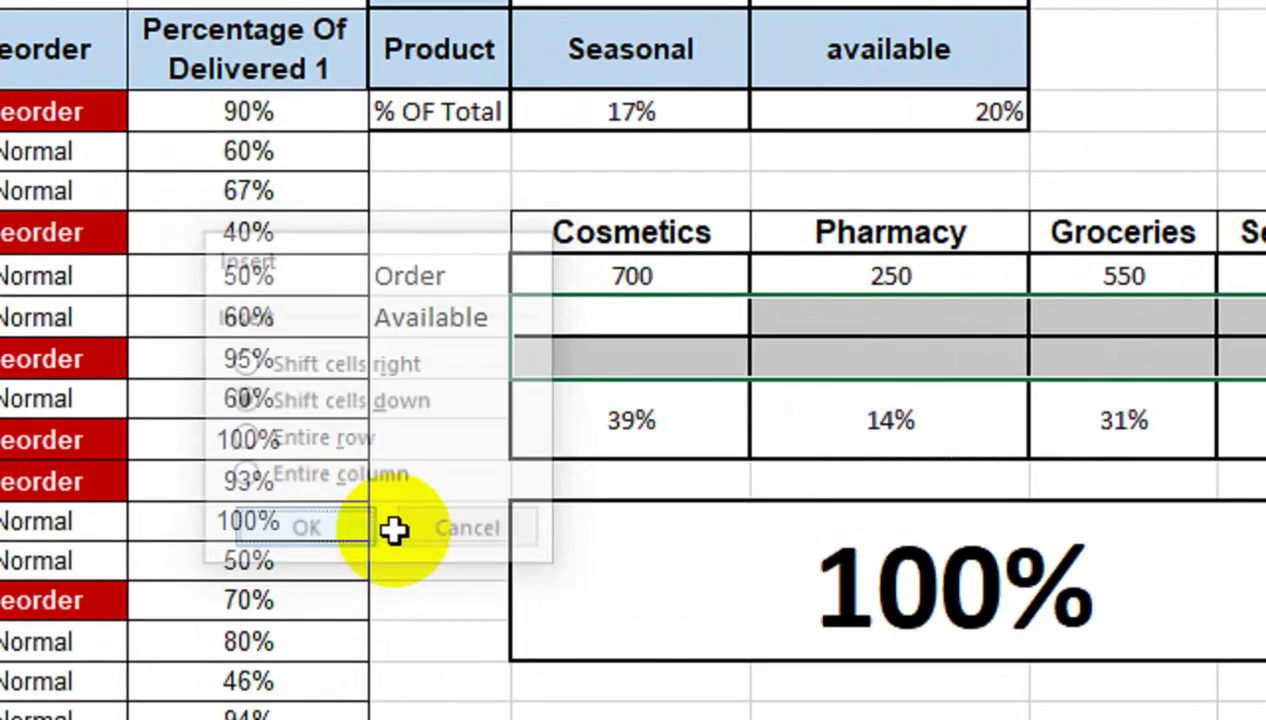
pyautogui.click(606, 330)
# Delete the extra blank row under Available, shifting the cells below up.
pyautogui.moveTo(600, 355); pyautogui.dragTo(950, 345)
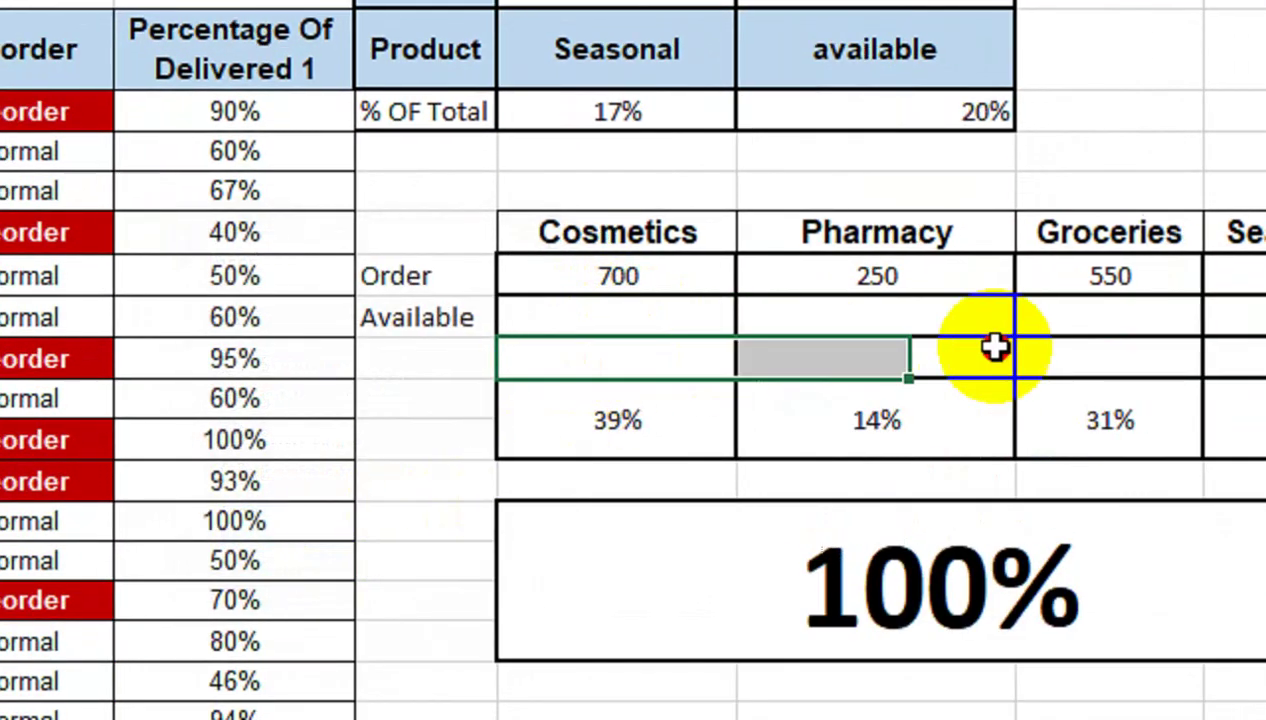
pyautogui.hotkey('ctrl', '-')
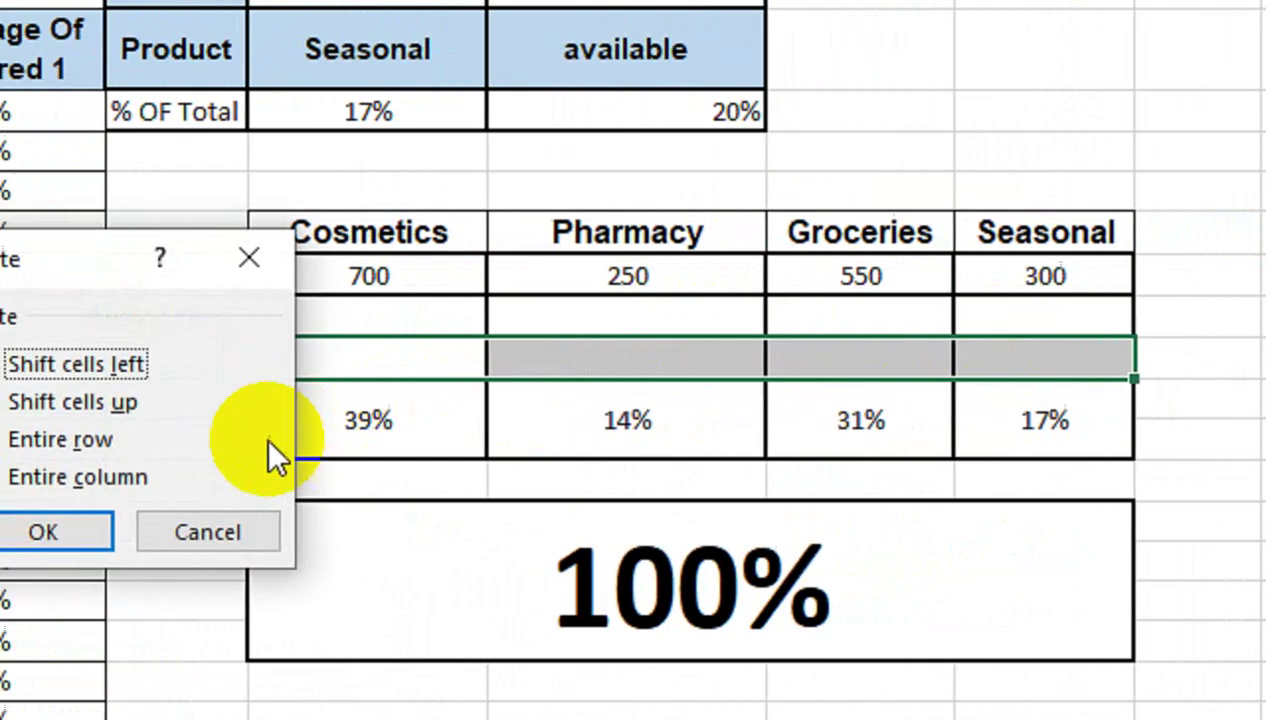
pyautogui.click(300, 397)
pyautogui.click(314, 534)
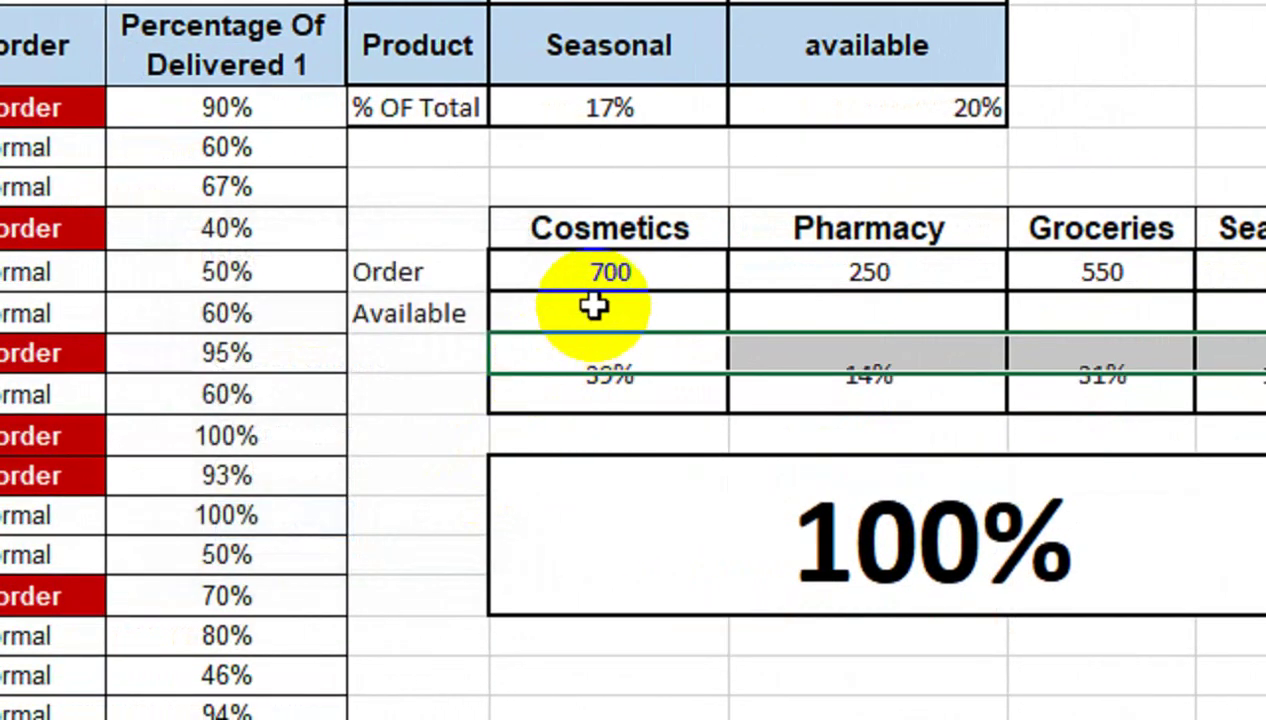
pyautogui.click(594, 307)
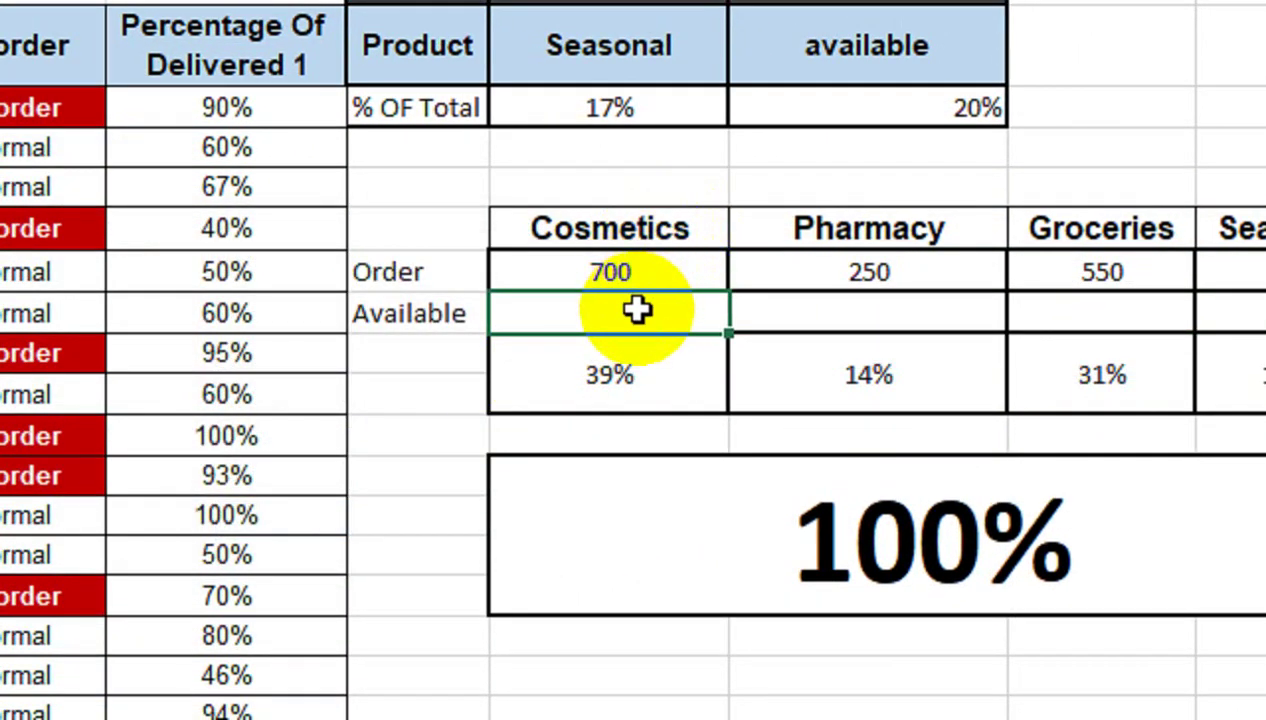
# Enter =SUMIF($B$3:$B$22,P6,$C$3:$C$22) in P8 and fill it across to Seasonal.
pyautogui.write('=sumi')
pyautogui.press('Tab')
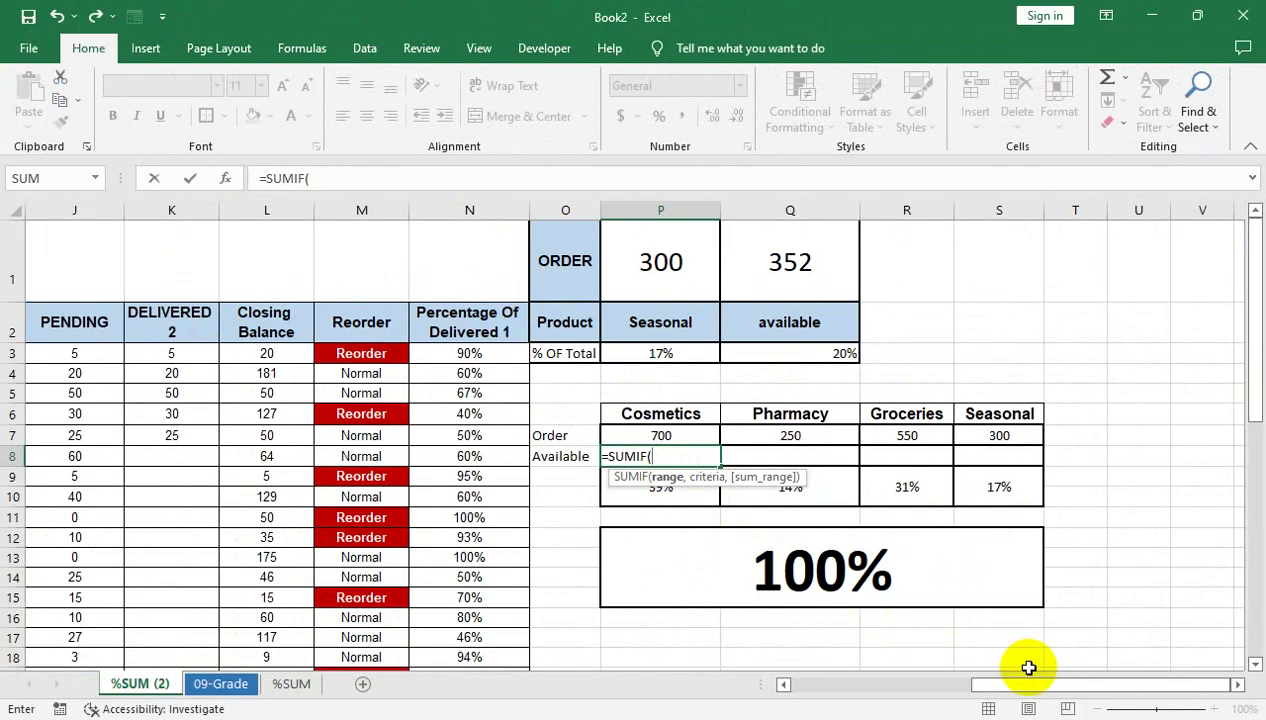
pyautogui.moveTo(1023, 668); pyautogui.dragTo(815, 684)
pyautogui.moveTo(173, 351); pyautogui.dragTo(212, 603)
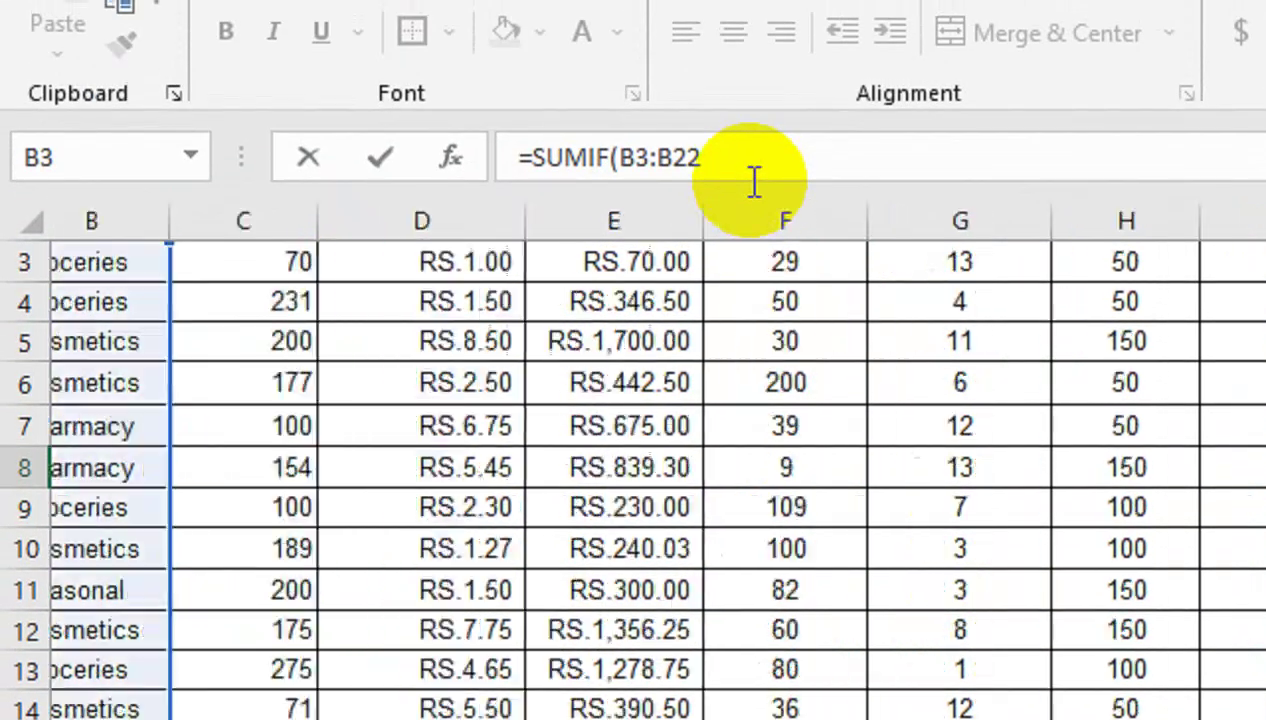
pyautogui.press('F4')
pyautogui.write(',')
pyautogui.click(948, 387)
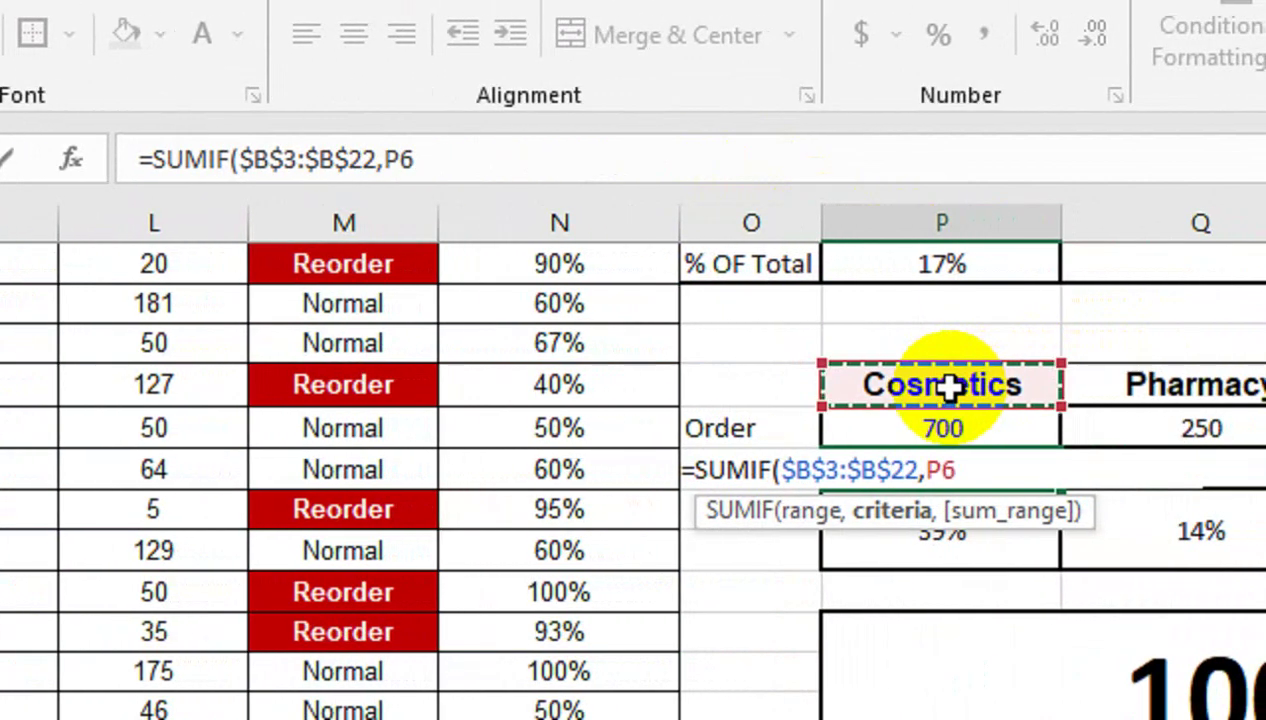
pyautogui.write(',')
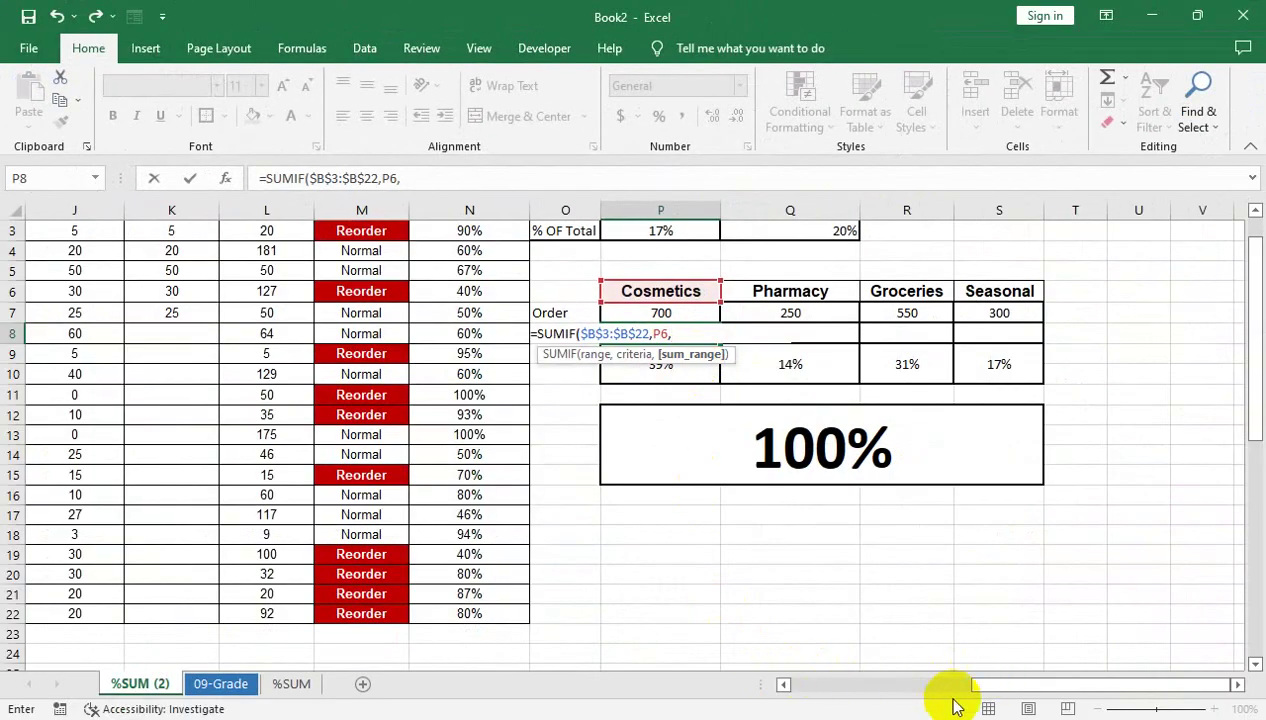
pyautogui.moveTo(980, 685); pyautogui.dragTo(800, 686)
pyautogui.scroll(1, 250, 400)
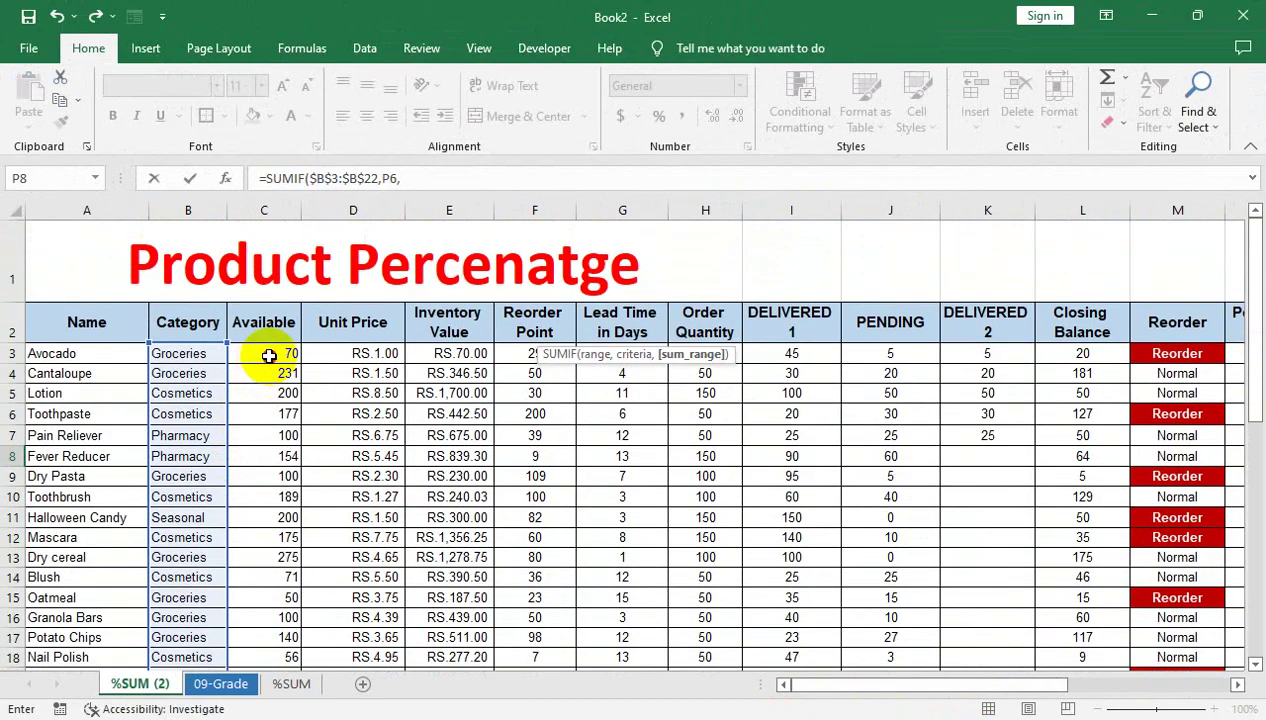
pyautogui.moveTo(269, 356); pyautogui.dragTo(296, 621)
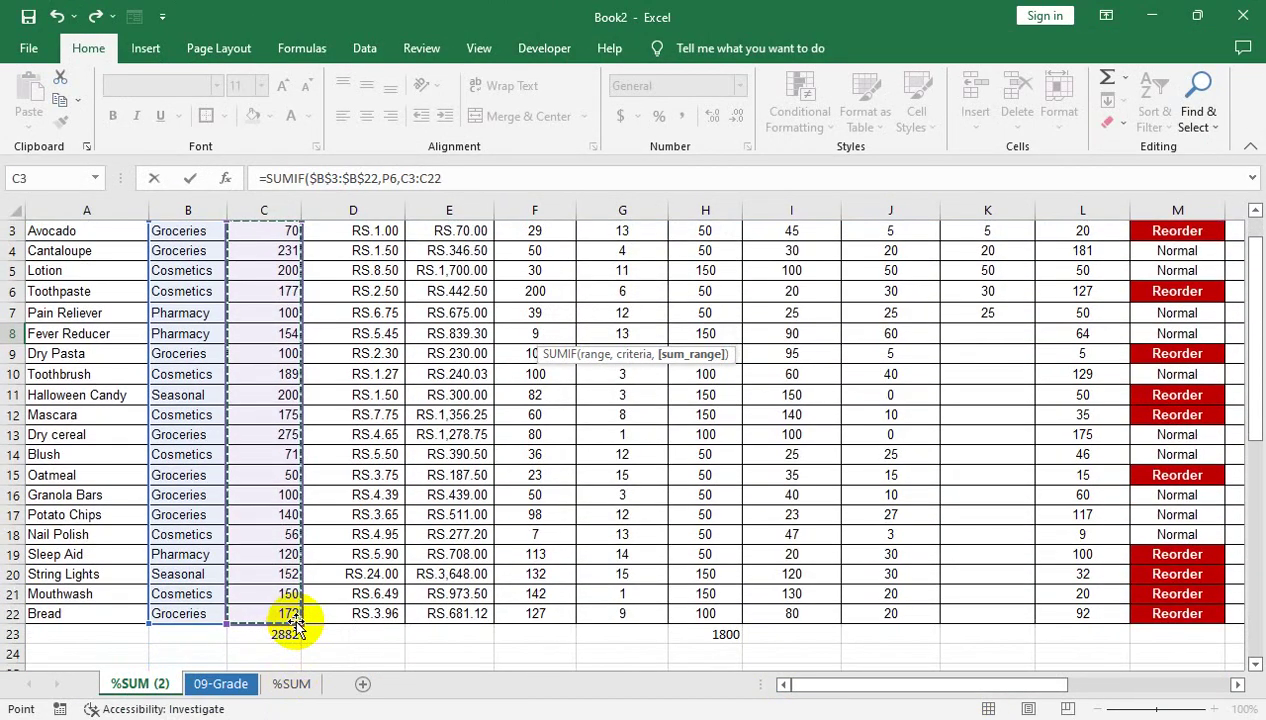
pyautogui.press('F4')
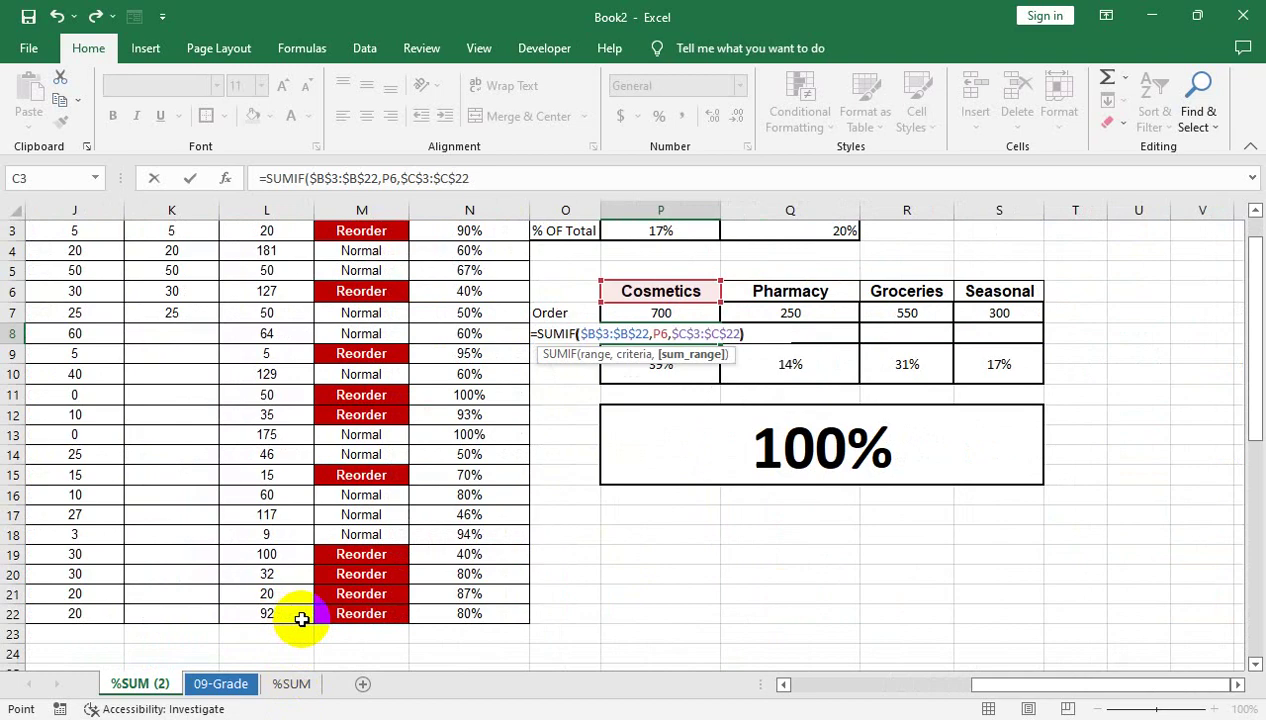
pyautogui.press('Return')
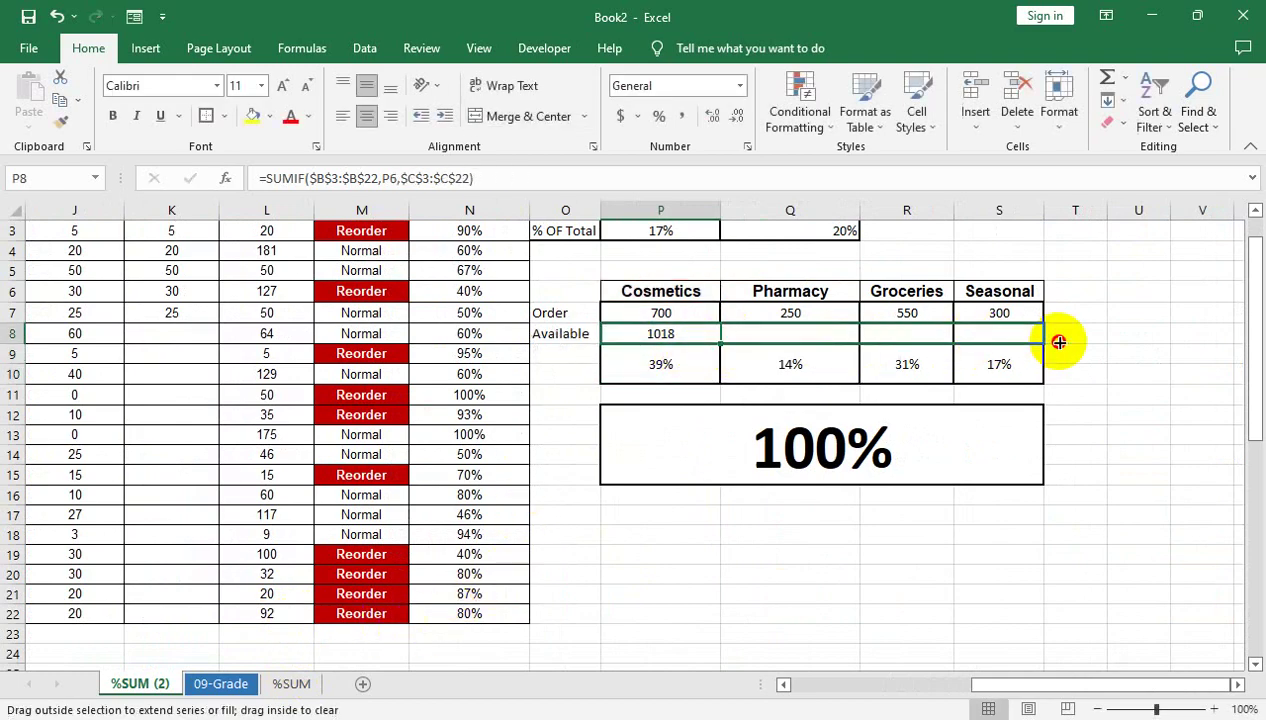
pyautogui.moveTo(721, 343); pyautogui.dragTo(1058, 343)
# Switch the header summary product to Groceries, showing order 550 and available 1138.
pyautogui.scroll(1, 862, 345)
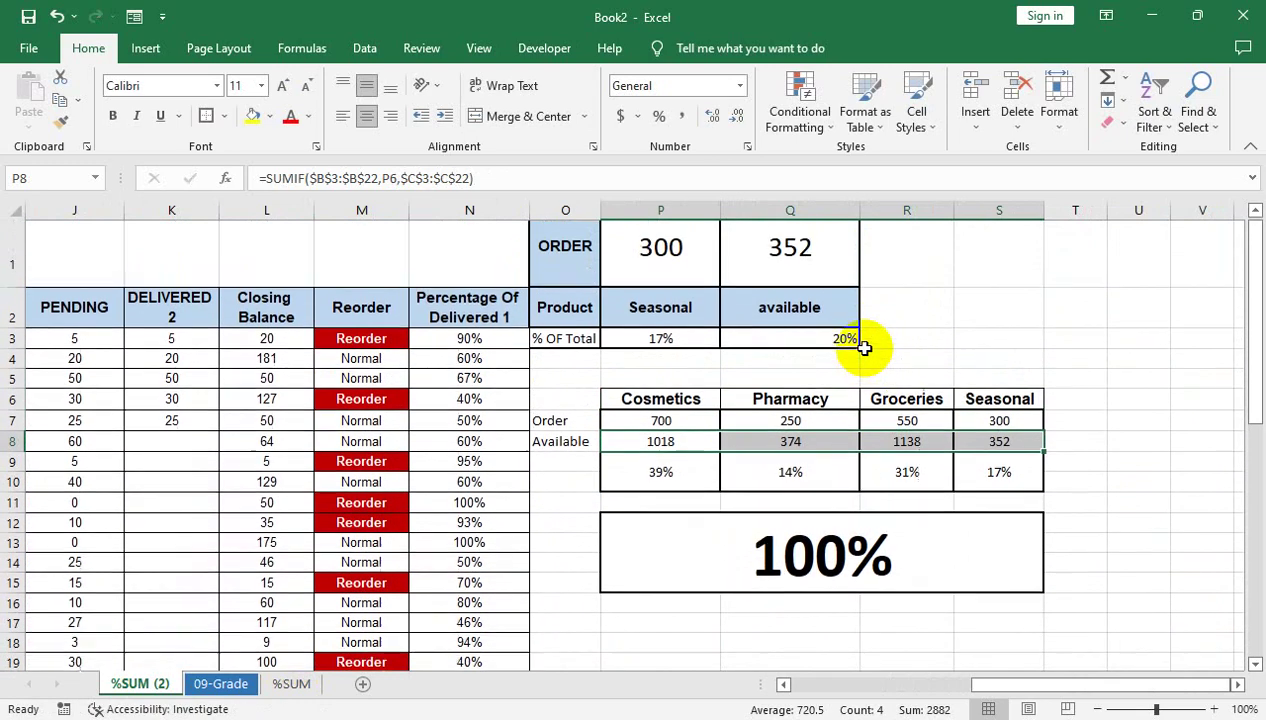
pyautogui.click(683, 436)
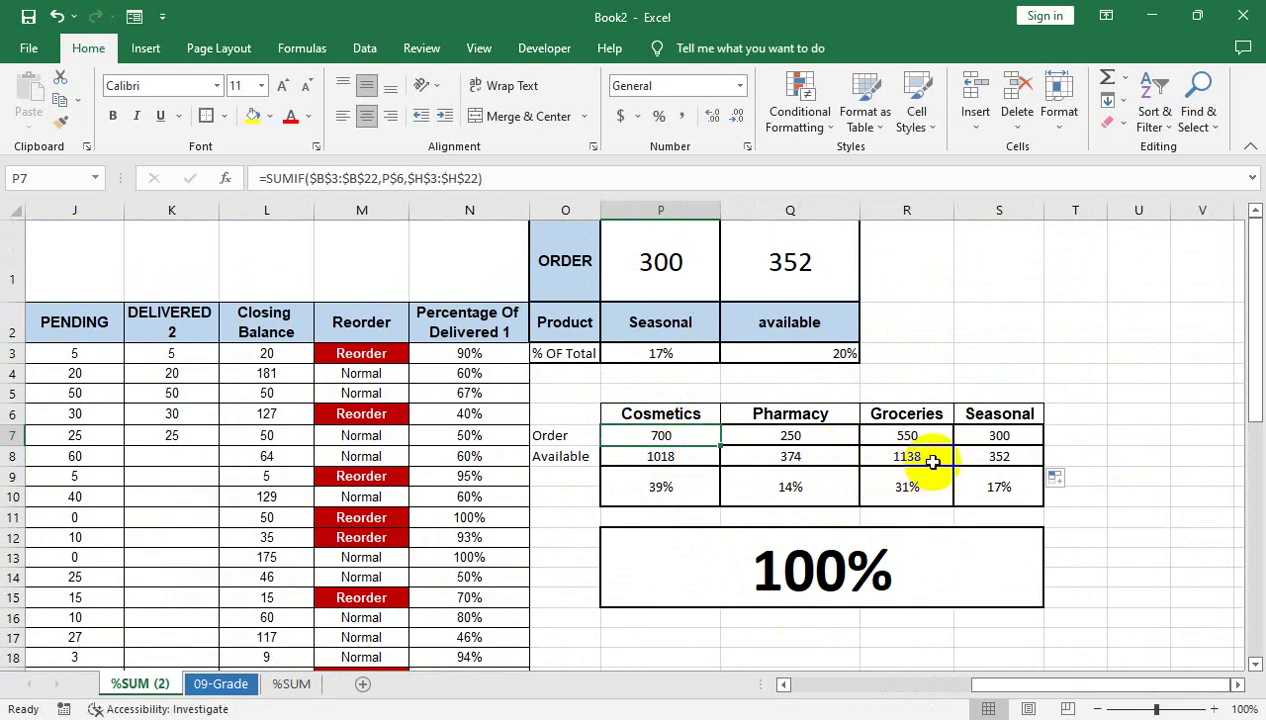
pyautogui.click(700, 280)
pyautogui.click(614, 323)
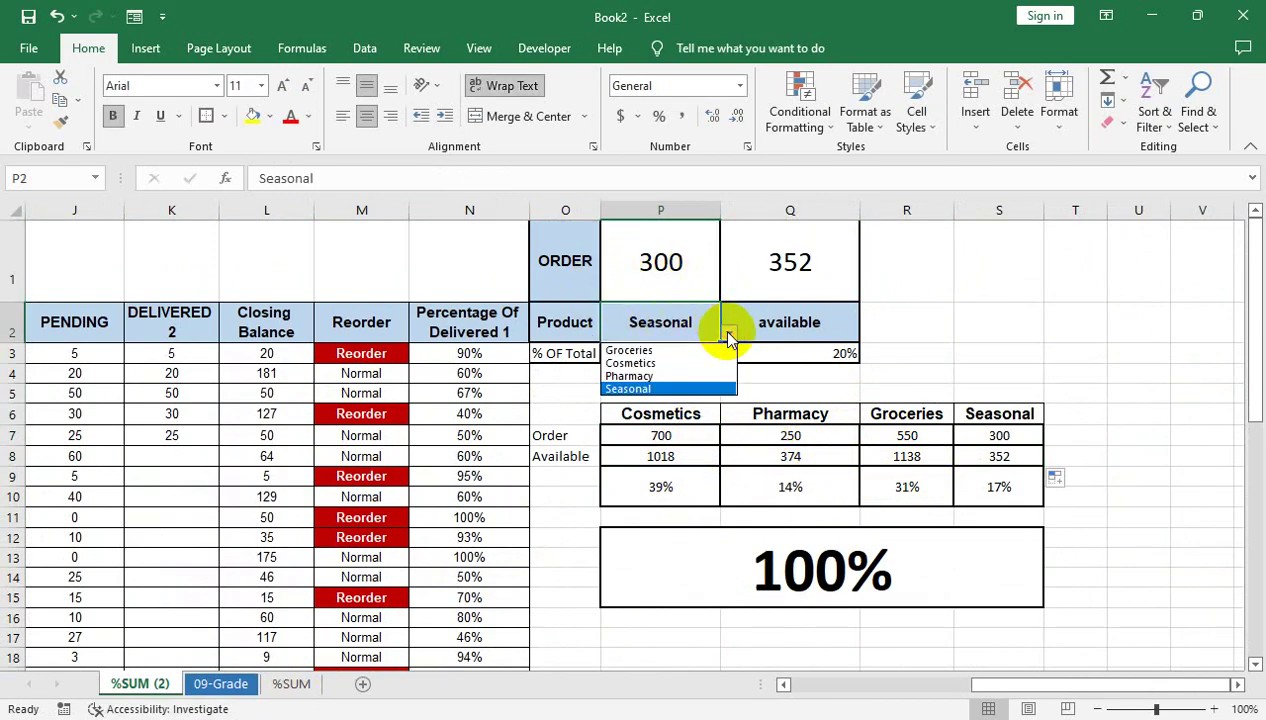
pyautogui.click(711, 352)
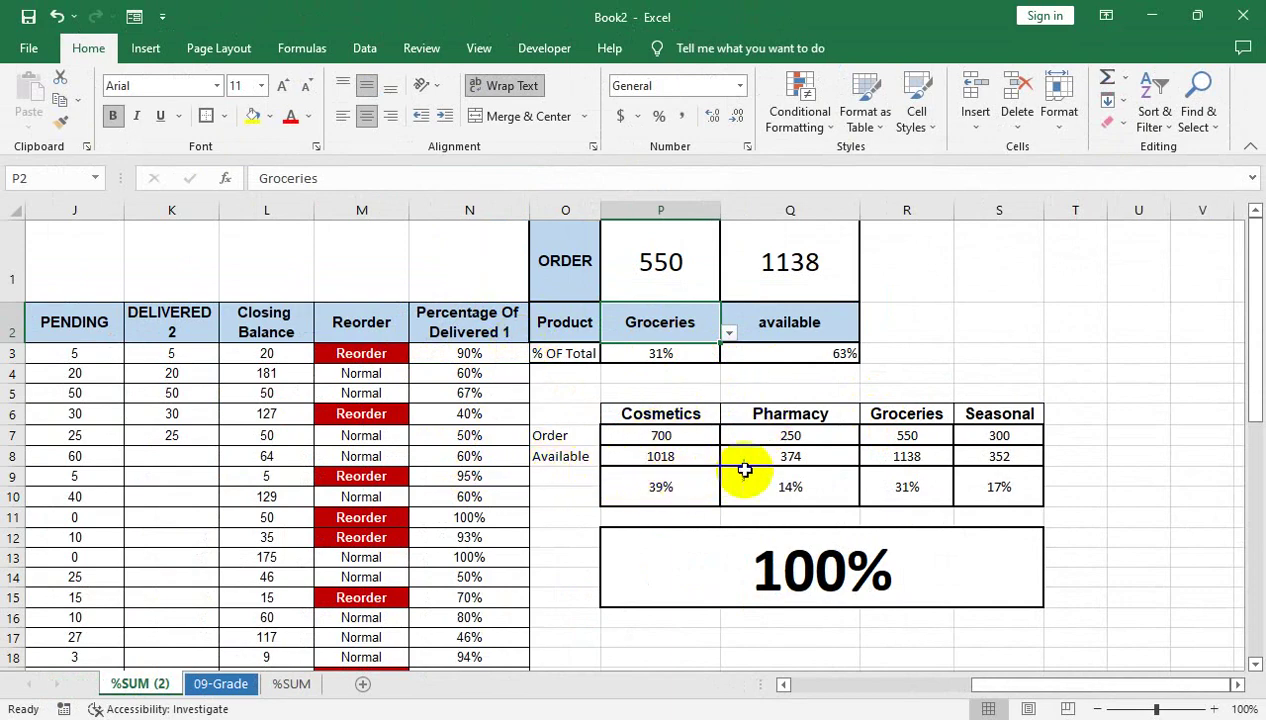
# Enlarge the category percentage row and make the Order and Available labels bold.
pyautogui.moveTo(1012, 492); pyautogui.dragTo(670, 492)
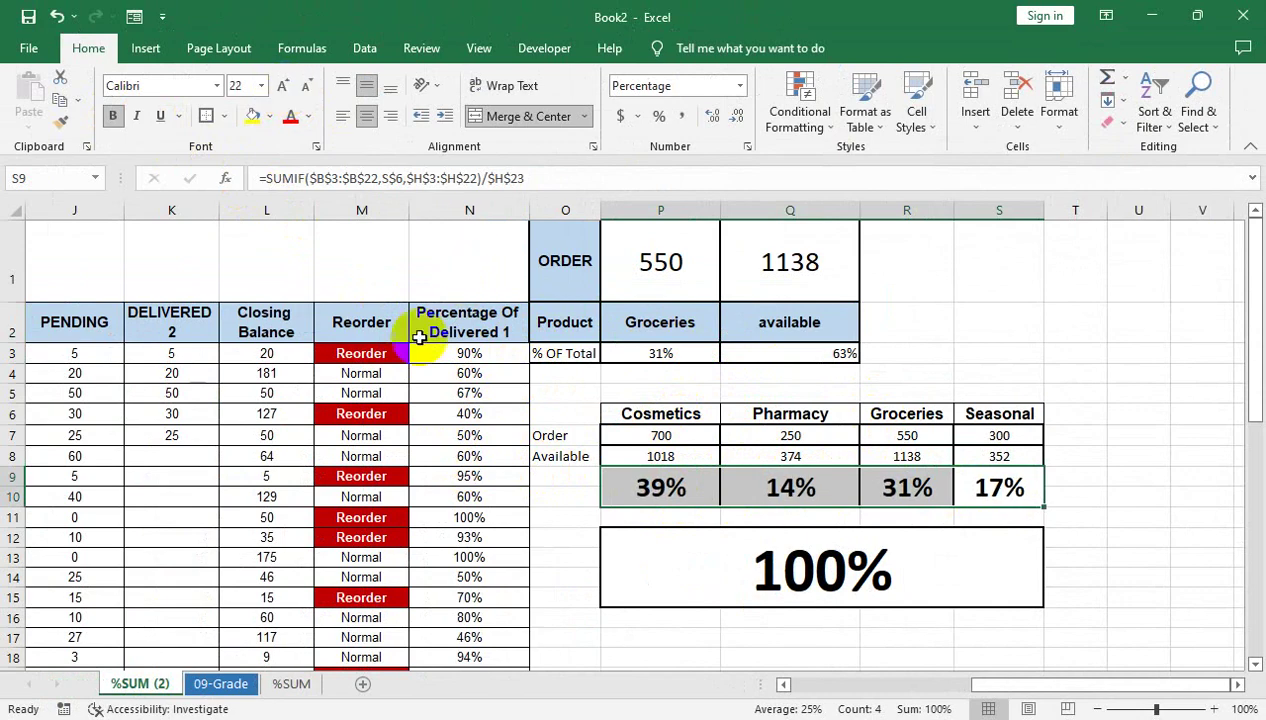
pyautogui.click(355, 415)
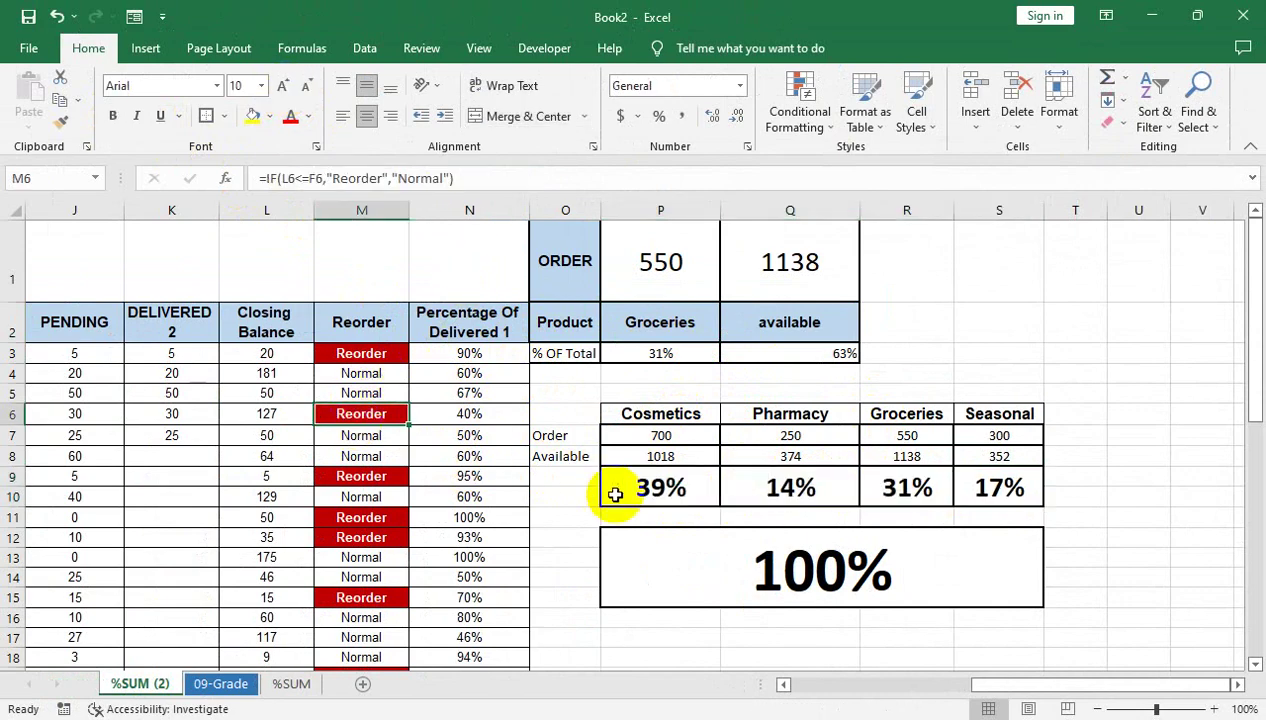
pyautogui.moveTo(587, 435); pyautogui.dragTo(579, 456)
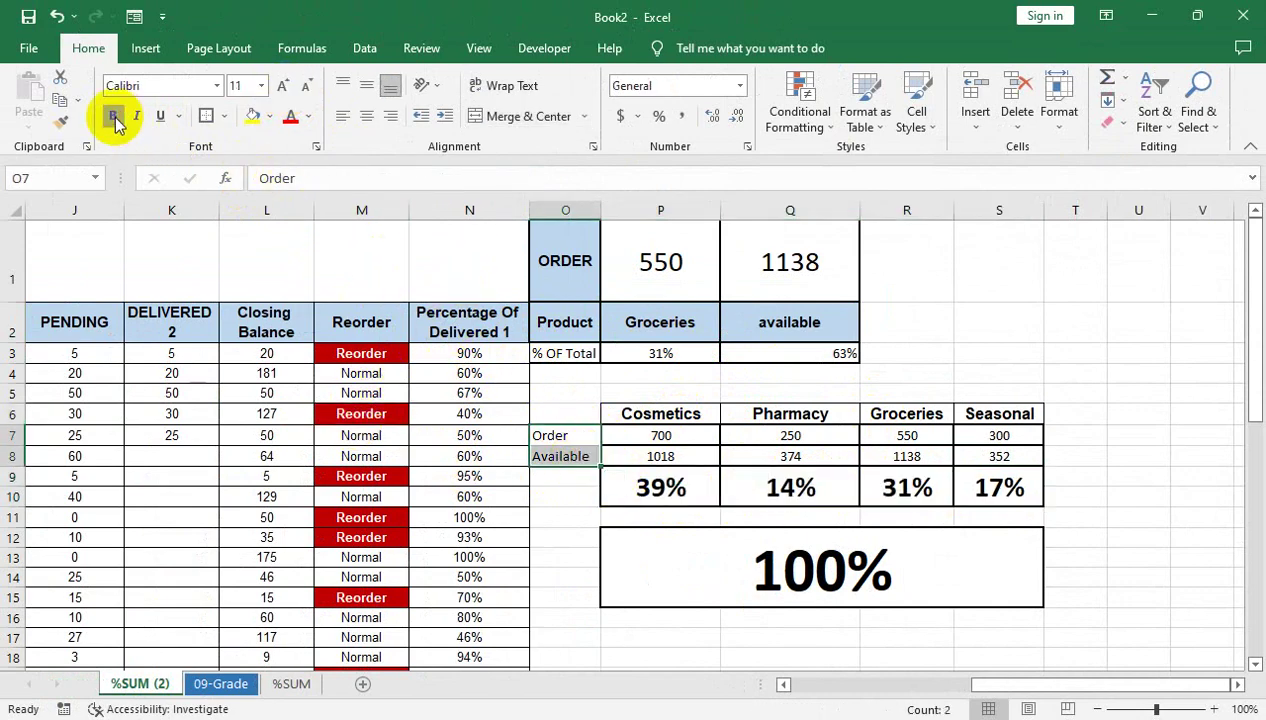
pyautogui.click(300, 537)
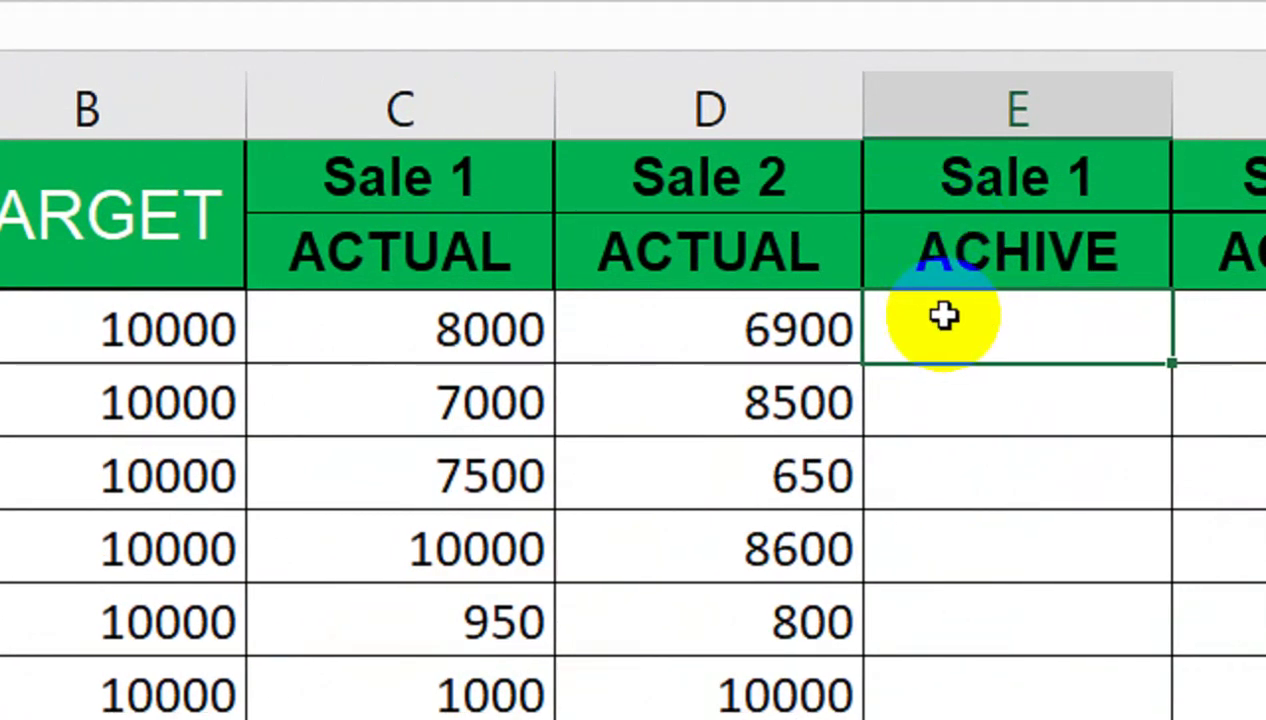
pyautogui.write('=')
# Enter the achievement formula =C3/$B3, fill it through F9, and format as percentages.
pyautogui.click(440, 333)
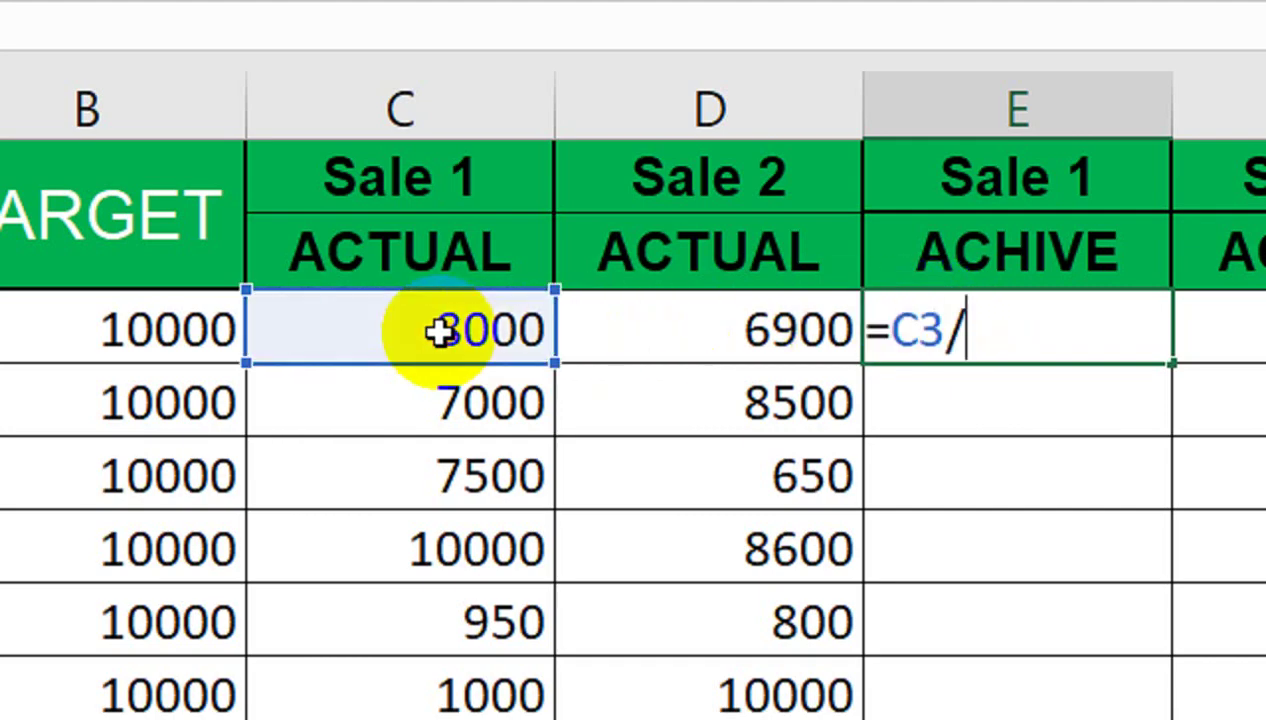
pyautogui.click(317, 321)
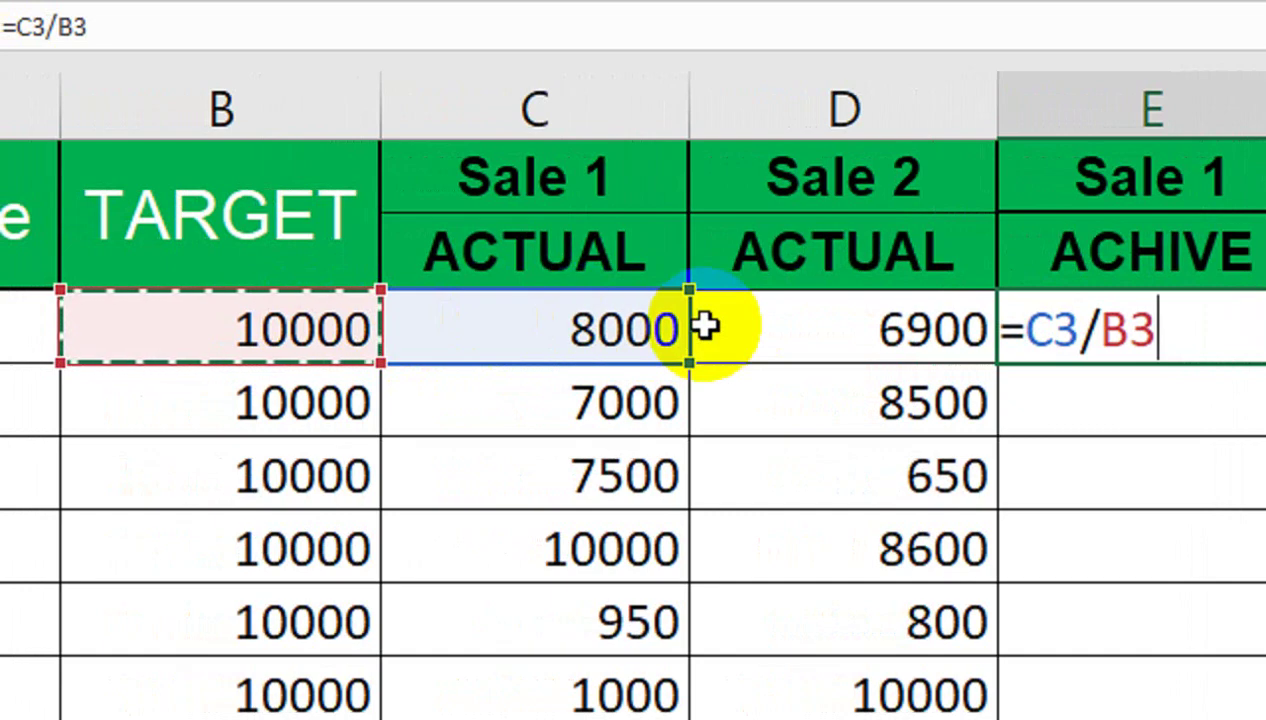
pyautogui.press('F4')
pyautogui.press('F4')
pyautogui.press('F4')
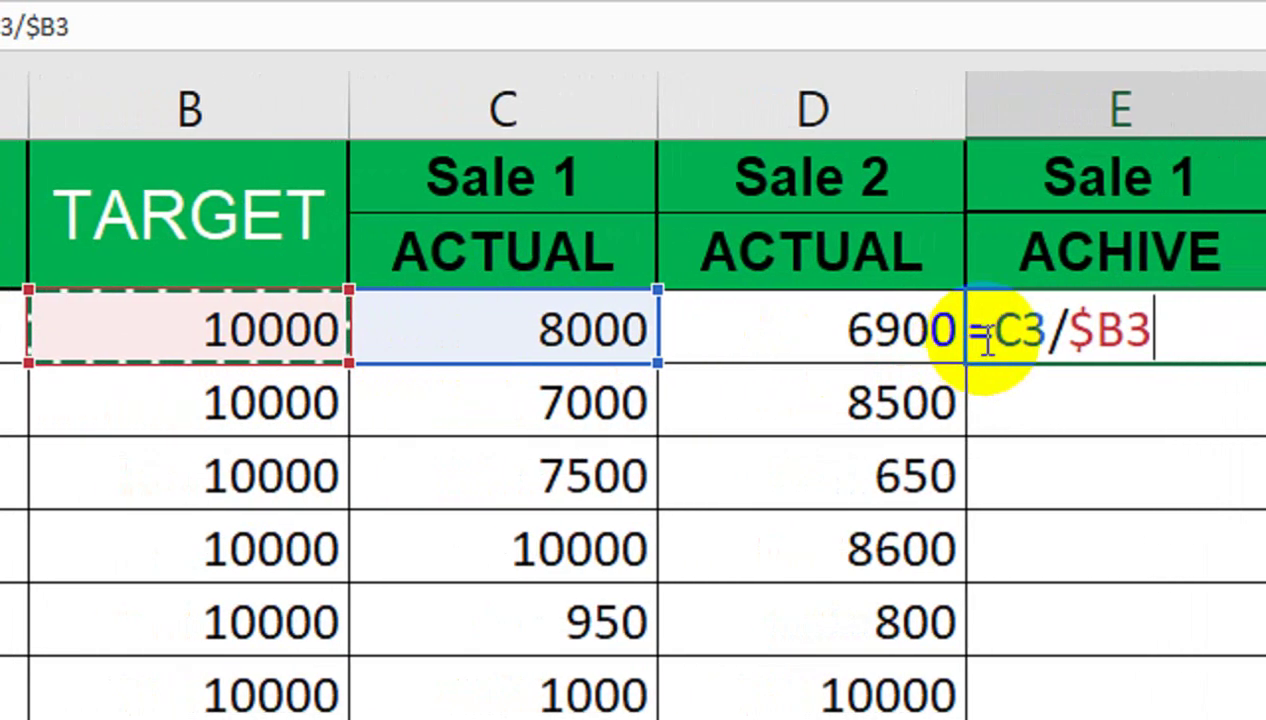
pyautogui.press('Return')
pyautogui.click(1110, 325)
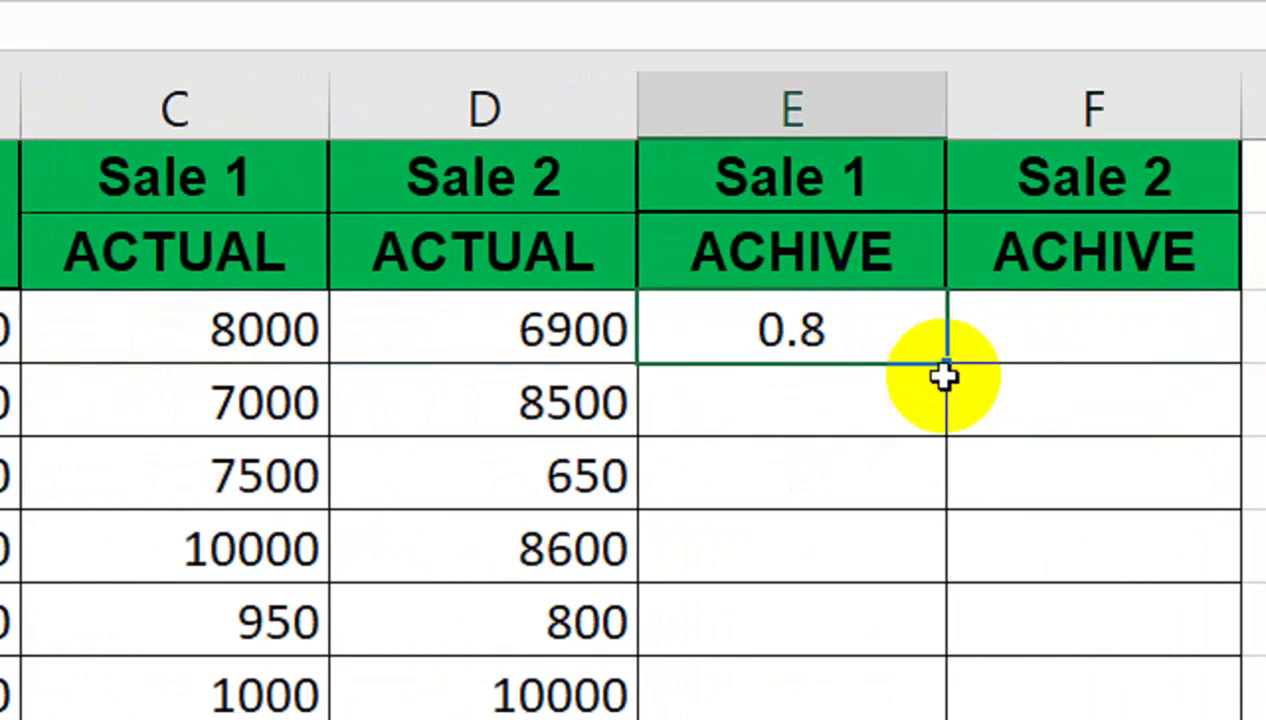
pyautogui.moveTo(945, 362)
pyautogui.mouseDown()
pyautogui.moveTo(937, 541)
pyautogui.moveTo(1133, 503)
pyautogui.mouseUp()
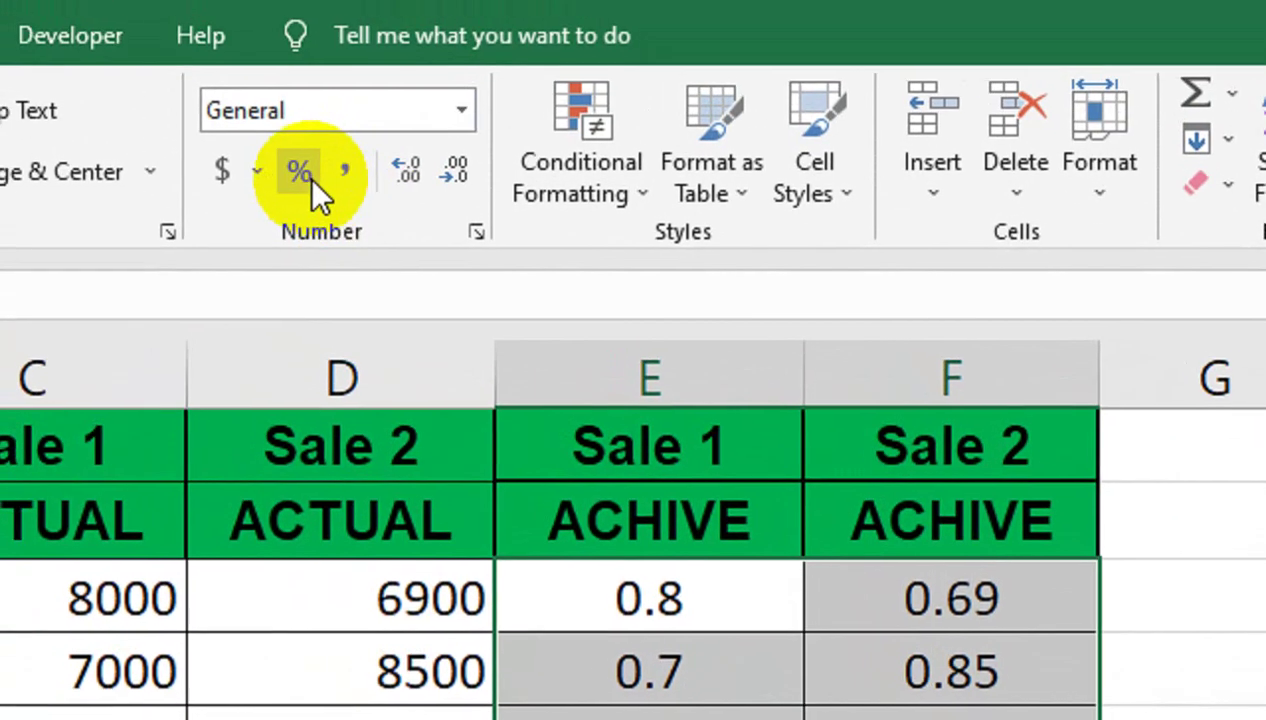
pyautogui.click(308, 176)
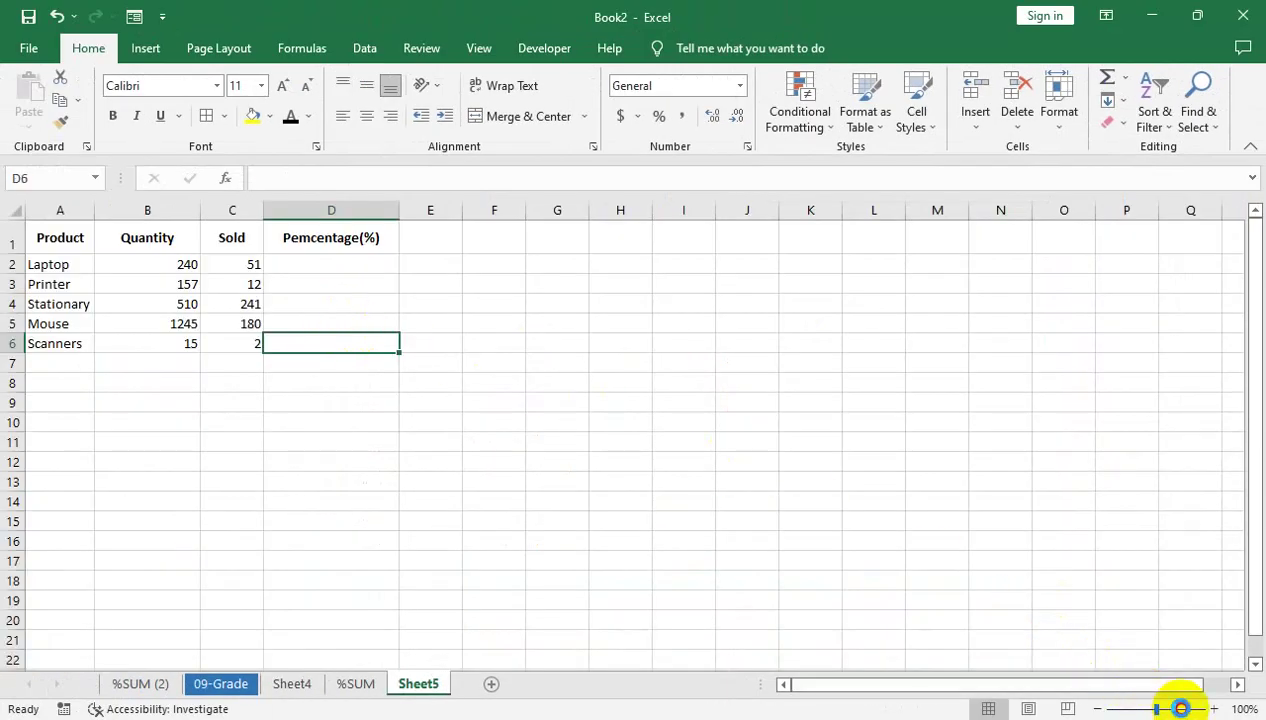
# Enter =(C2/B2)*100 for Laptop and fill it down the Pemcentage(%) column to D6.
pyautogui.click(1181, 708)
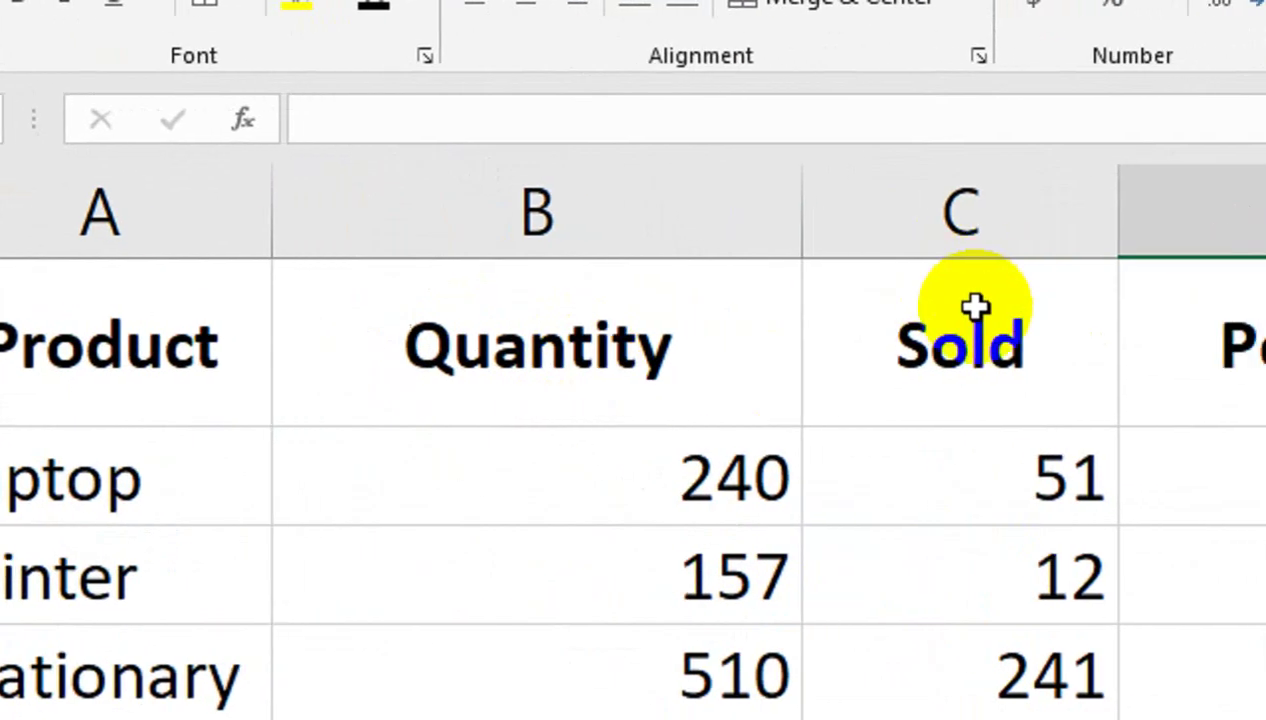
pyautogui.click(769, 363)
pyautogui.write('=(')
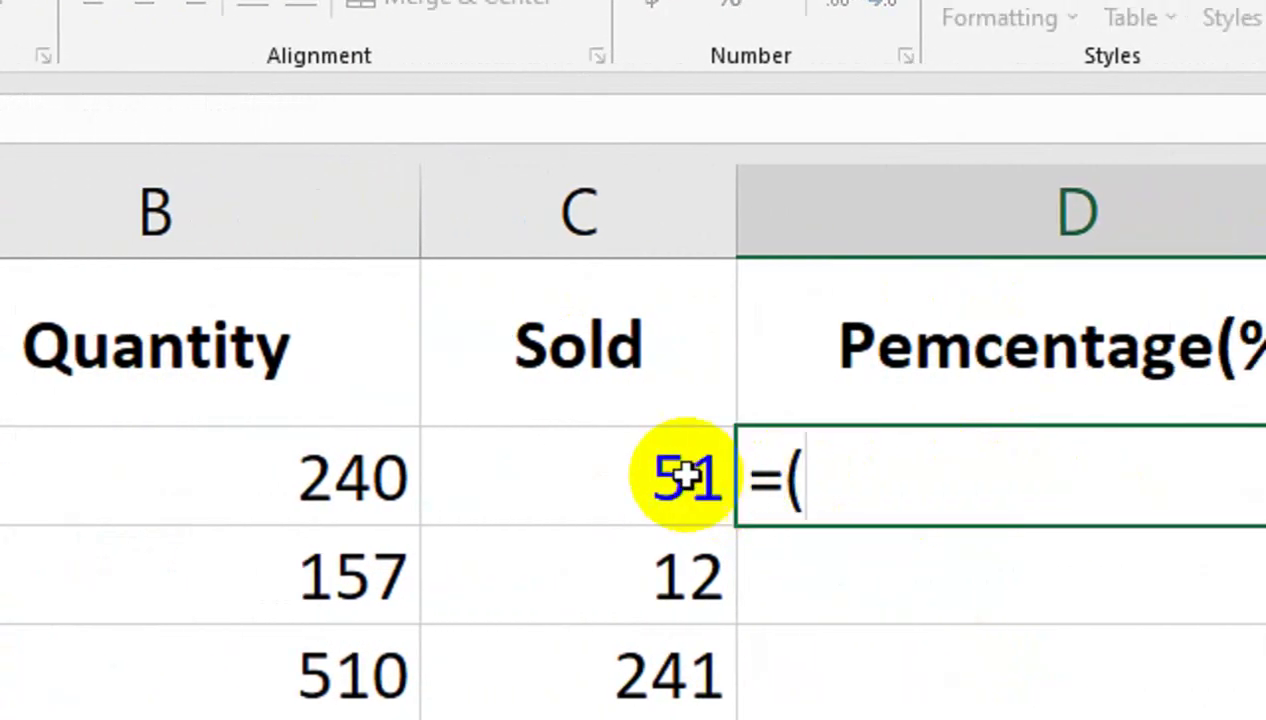
pyautogui.click(668, 472)
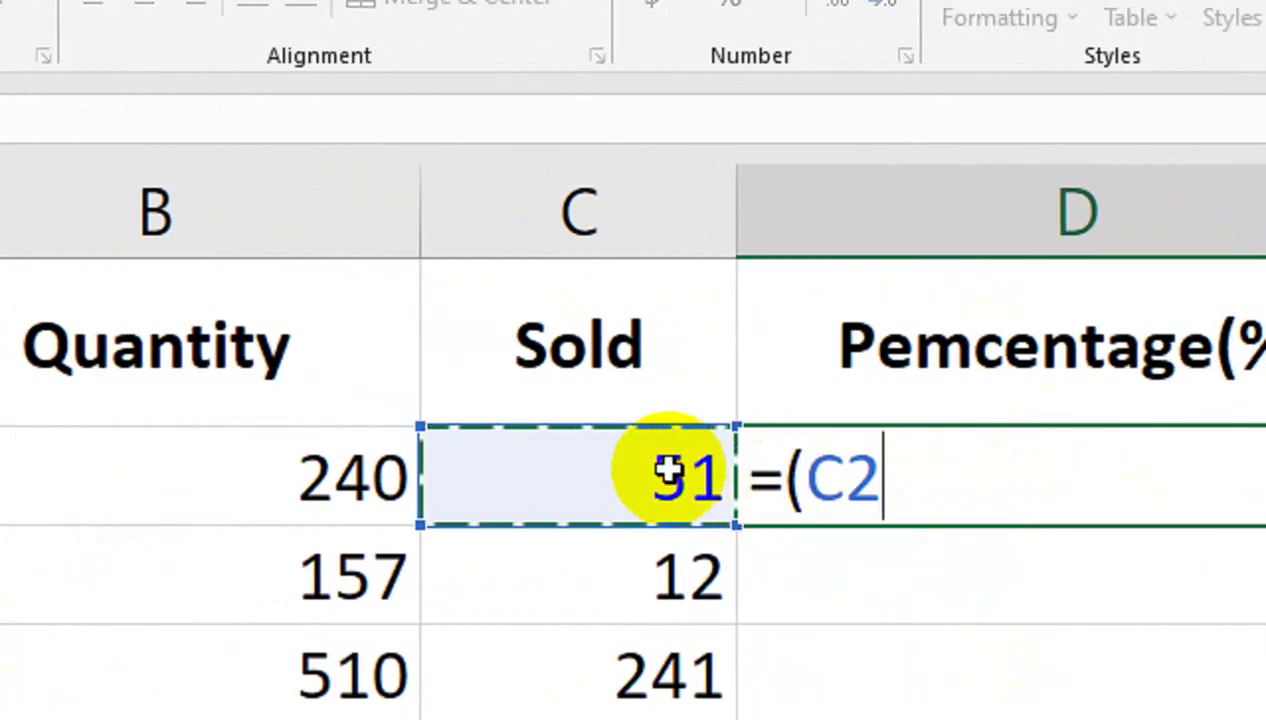
pyautogui.click(410, 488)
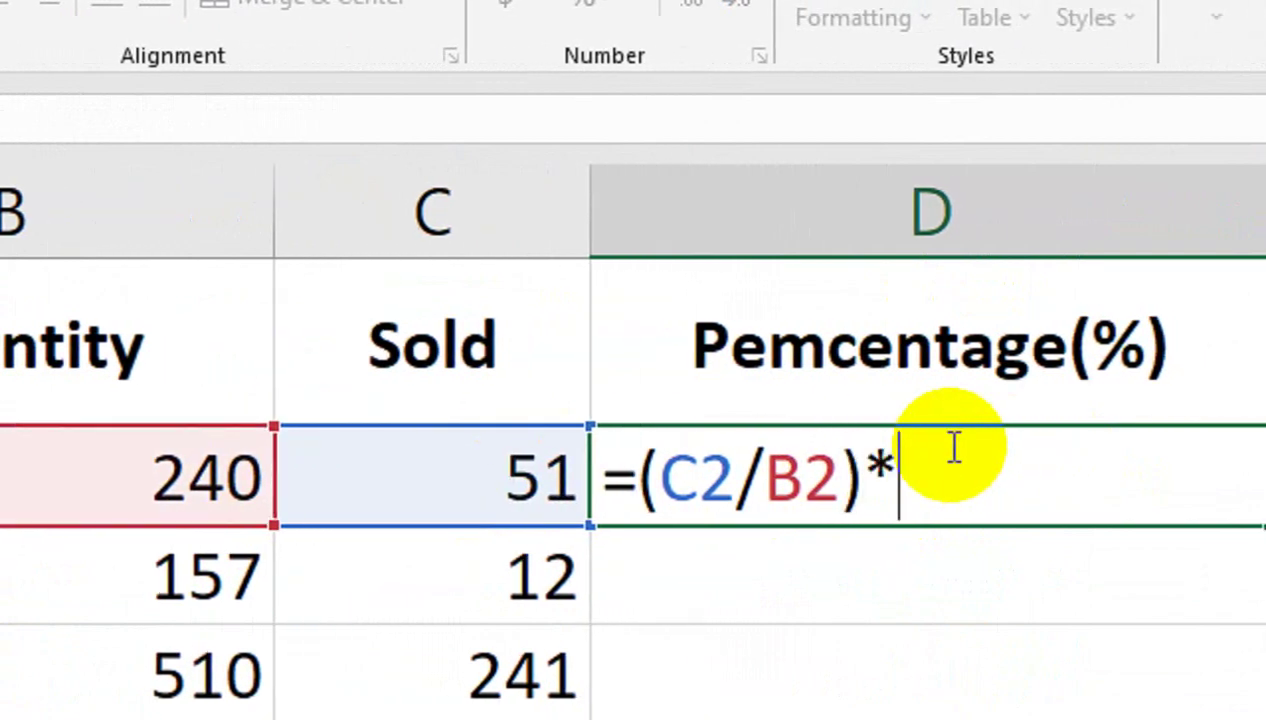
pyautogui.press('Return')
pyautogui.click(955, 470)
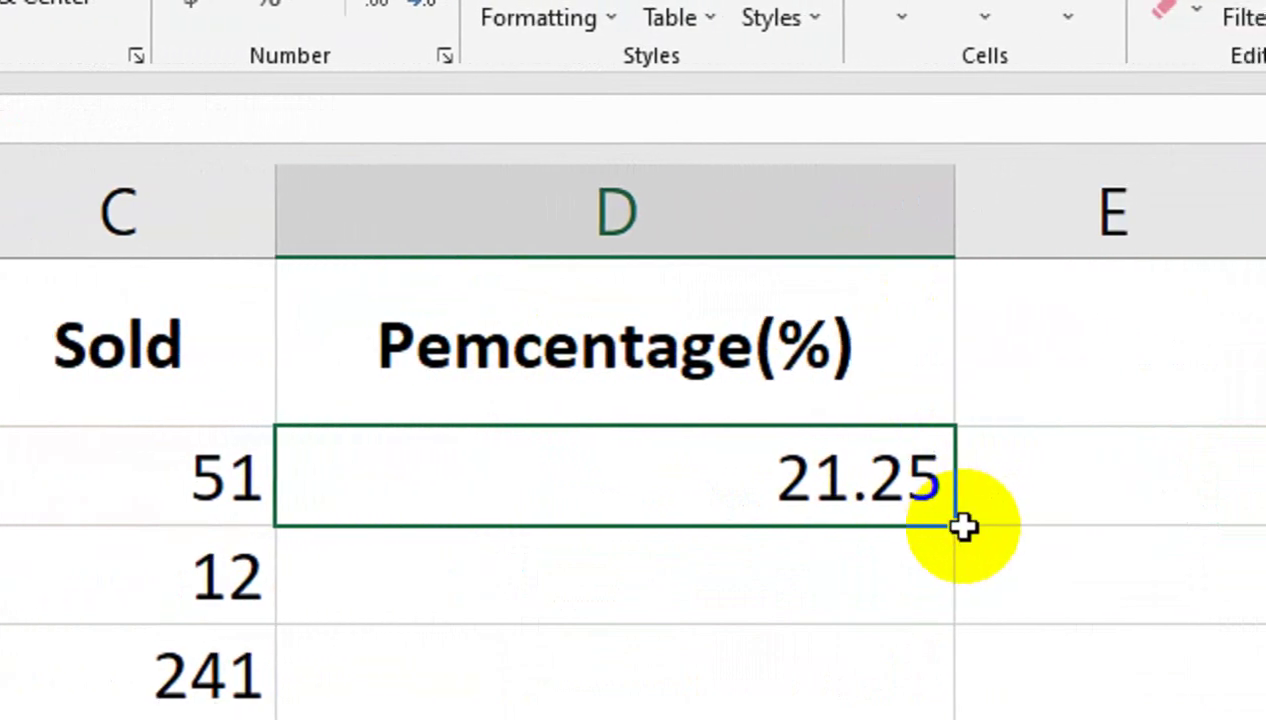
pyautogui.click(918, 510)
pyautogui.moveTo(936, 527); pyautogui.dragTo(934, 545)
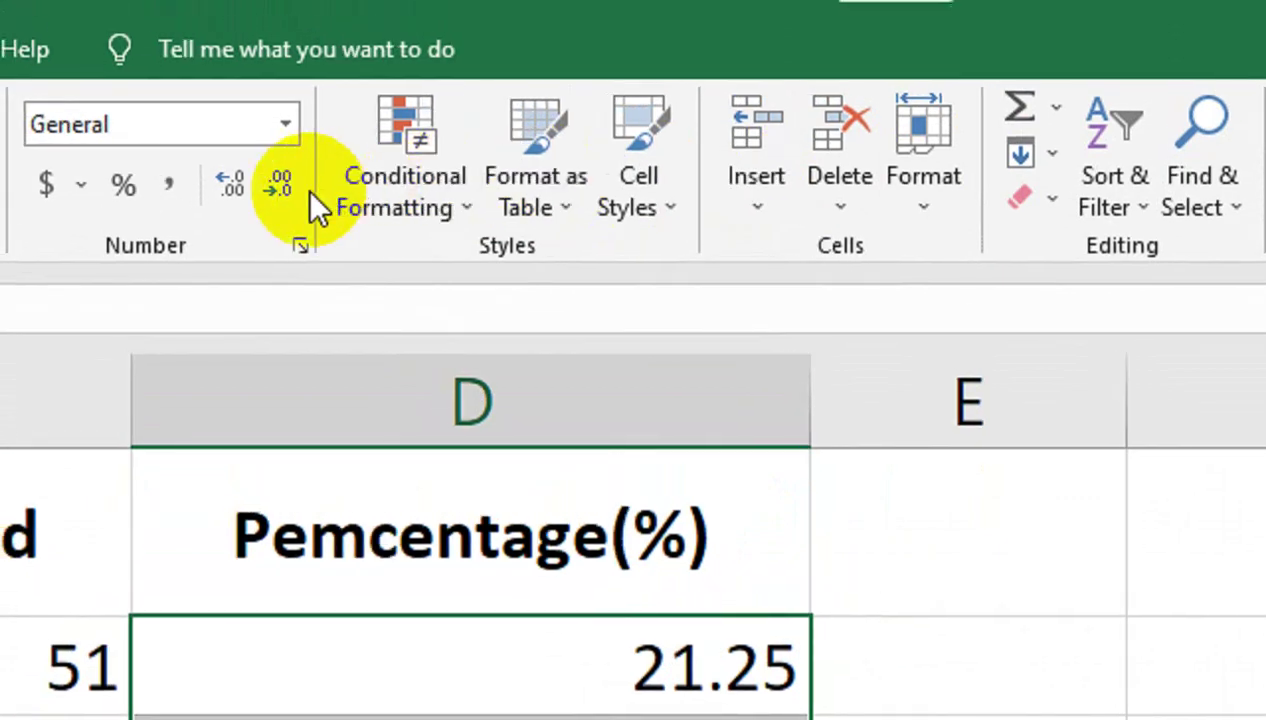
# Show the percentages with two decimals, such as 21.25 and 7.64, and centre them.
pyautogui.click(306, 188)
pyautogui.click(306, 188)
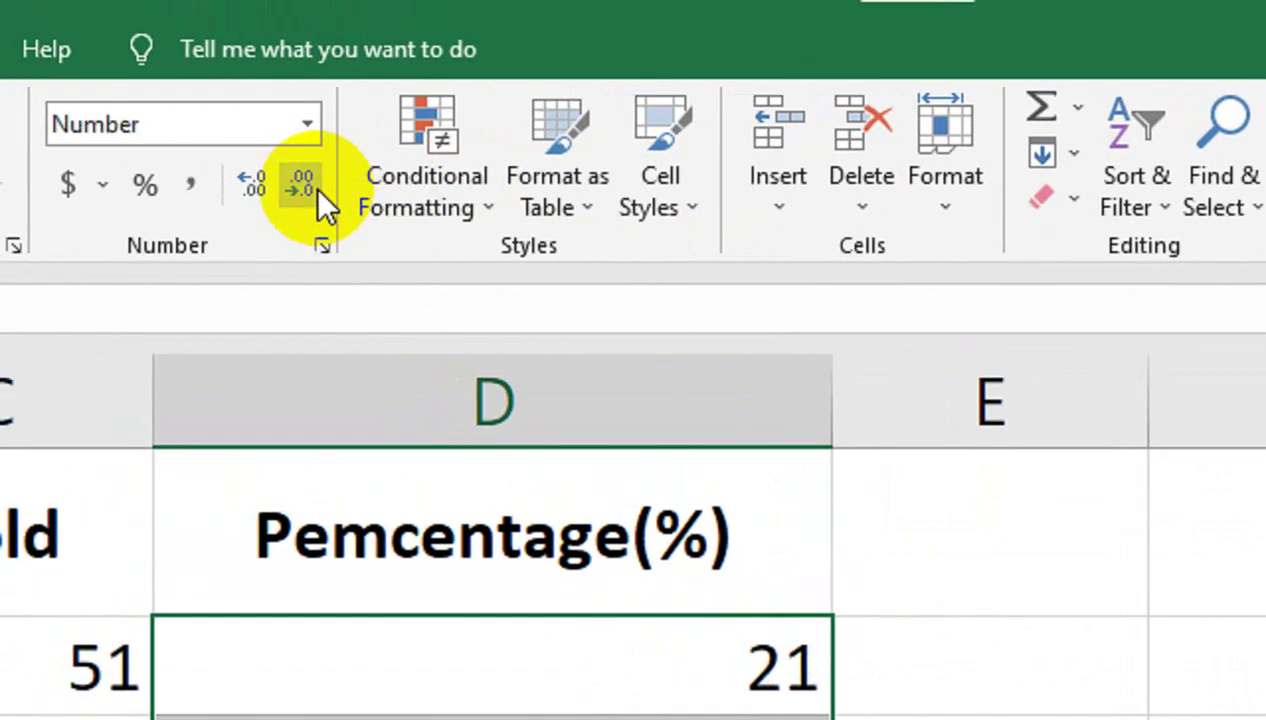
pyautogui.click(314, 186)
pyautogui.click(316, 188)
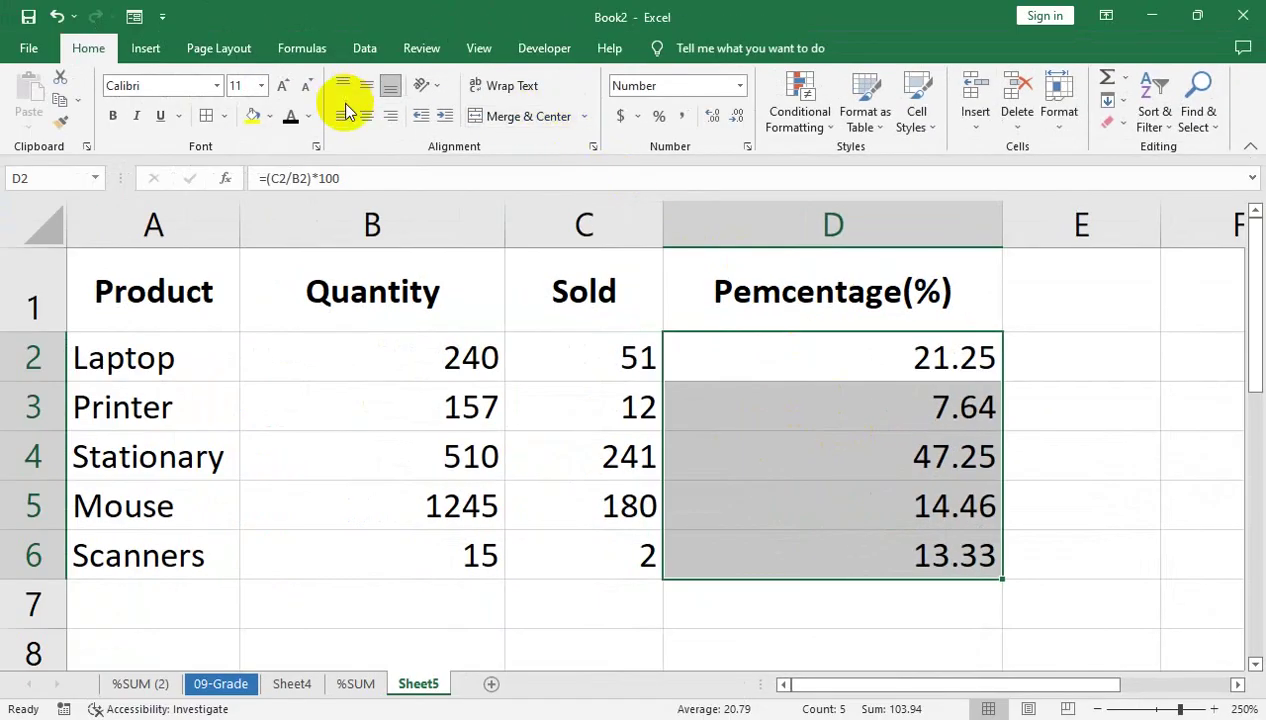
pyautogui.click(368, 116)
pyautogui.click(556, 397)
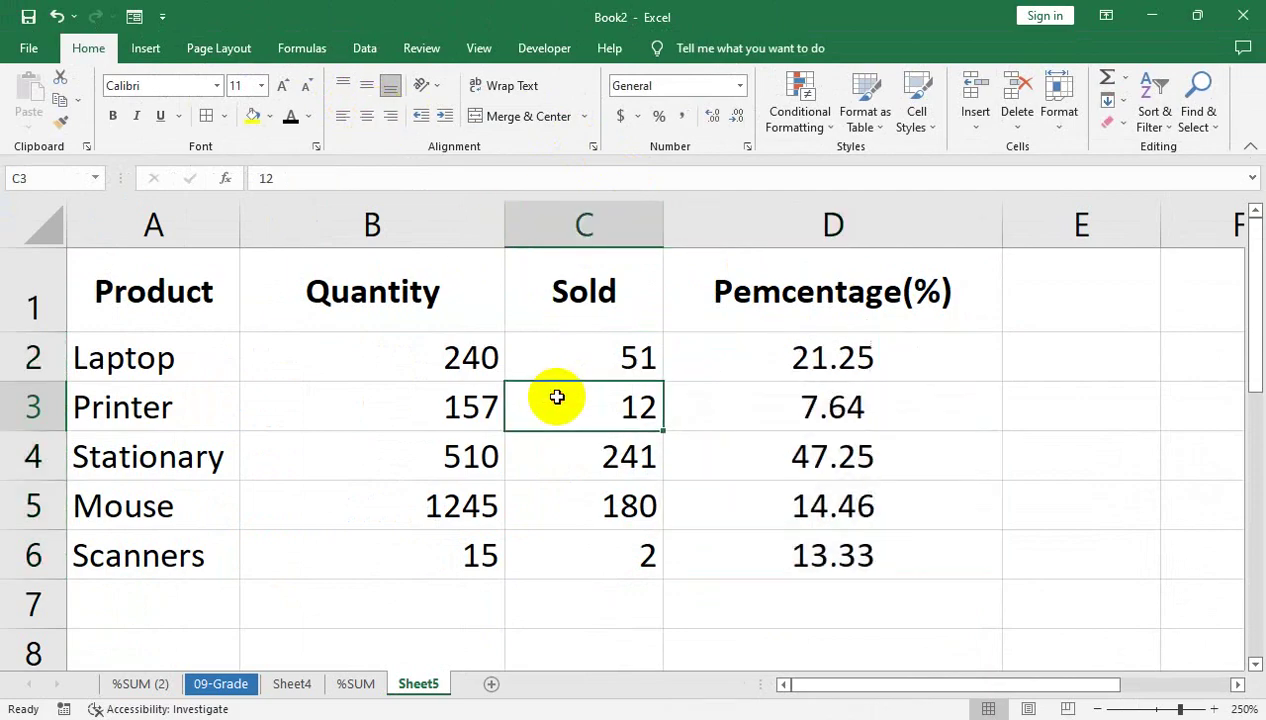
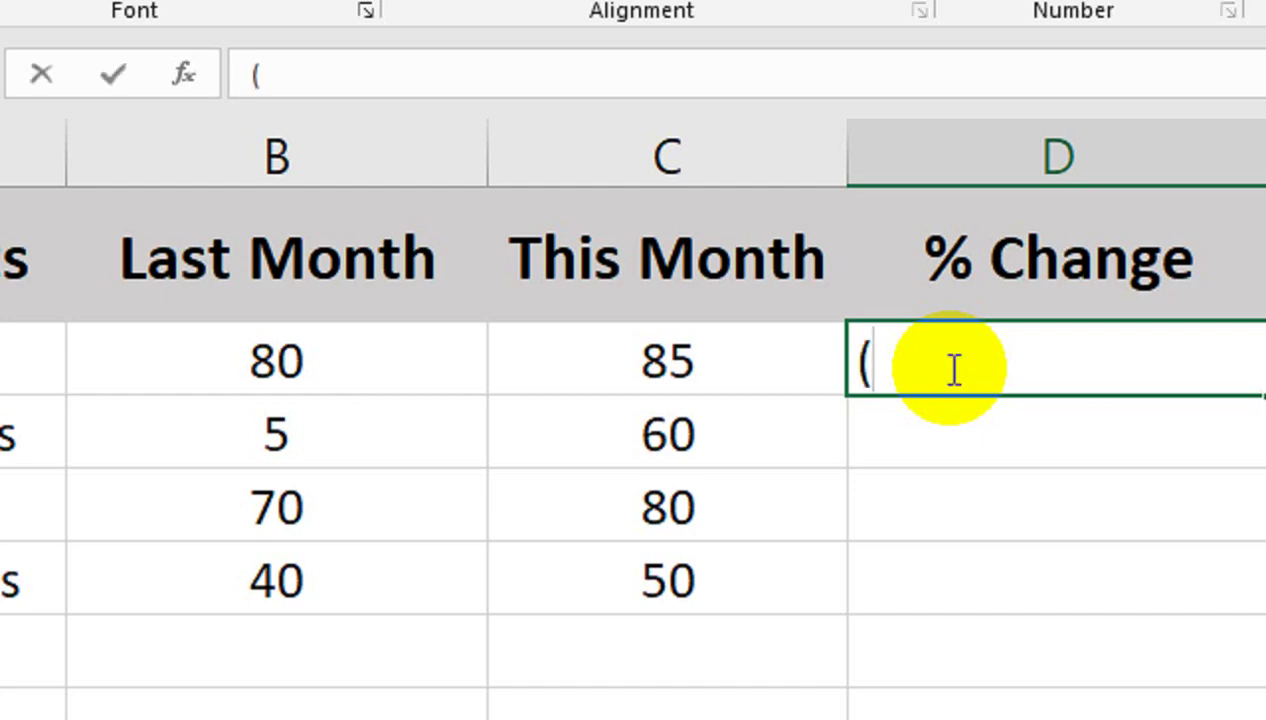
# Enter the % Change formula =(C2-B2)/B2 in D2.
pyautogui.press('Left')
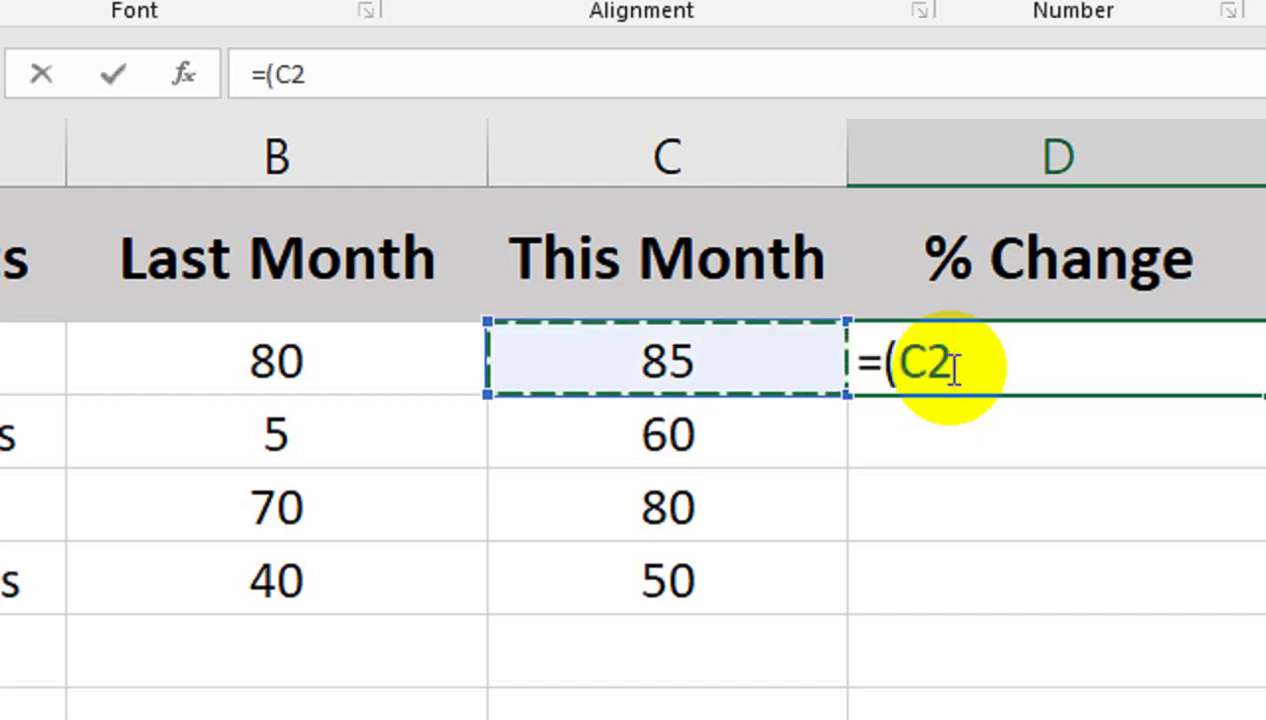
pyautogui.press('Left')
pyautogui.press('Left')
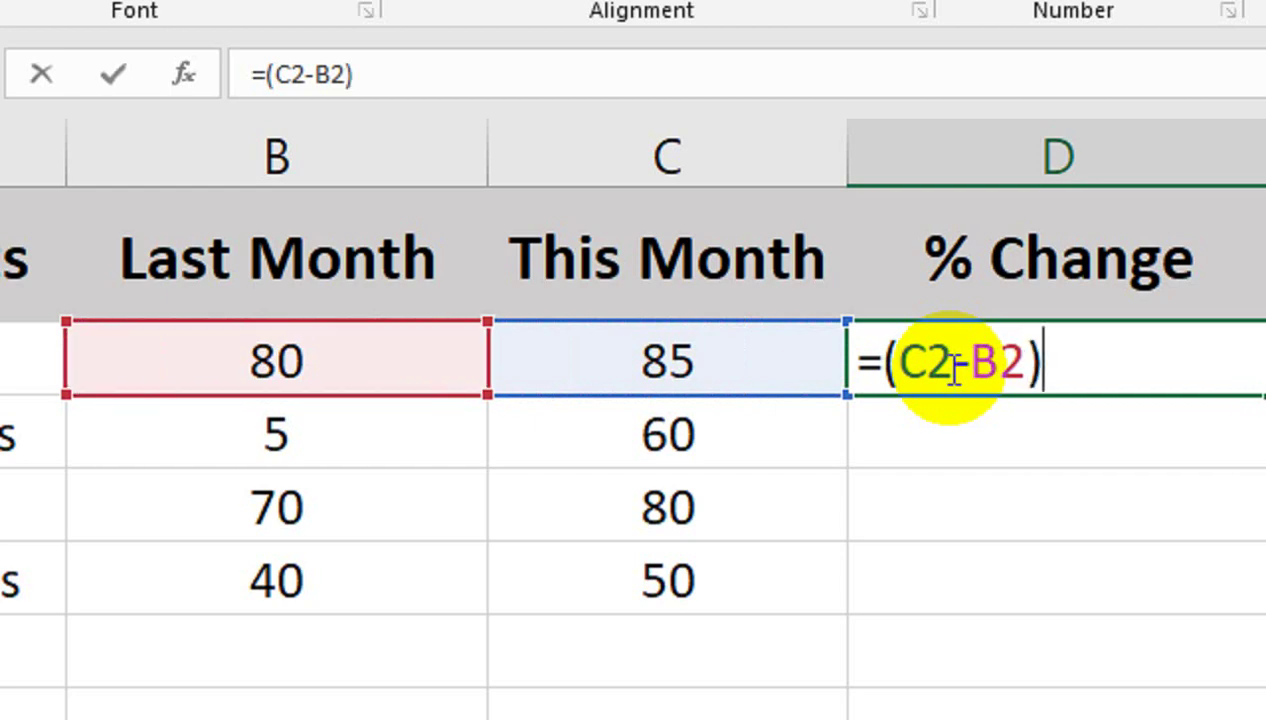
pyautogui.press('Left')
pyautogui.press('Left')
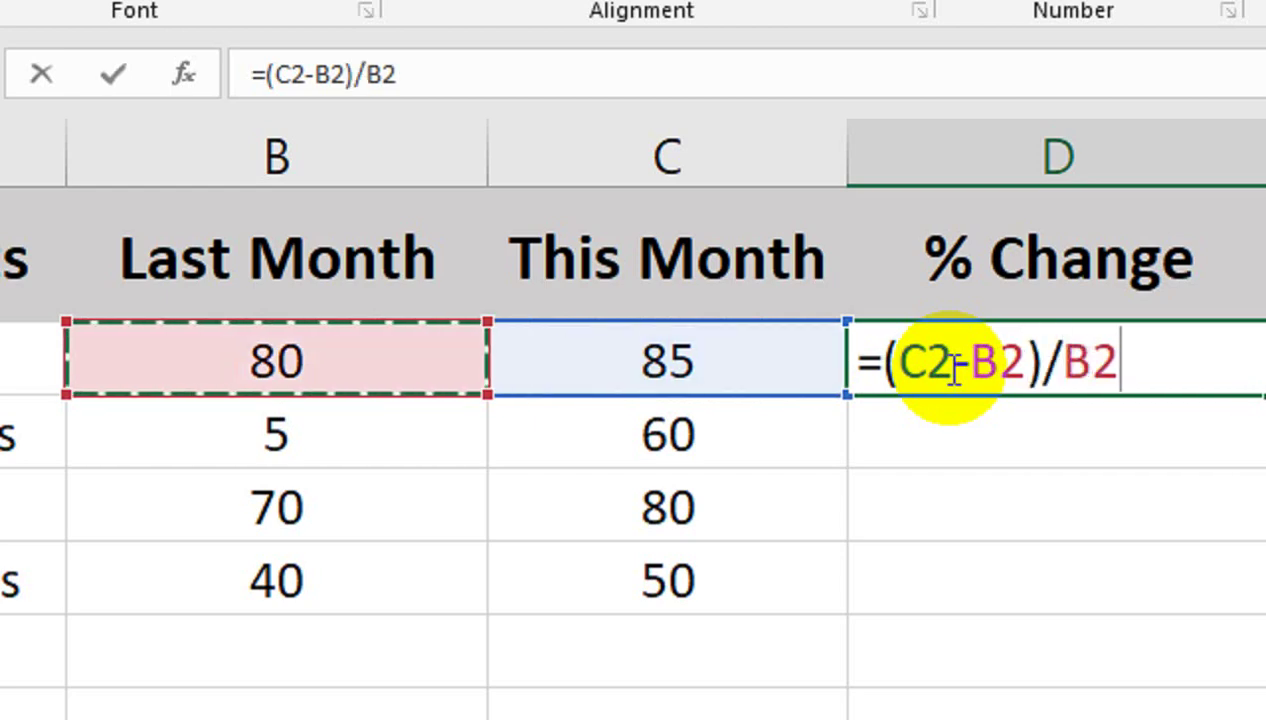
pyautogui.press('Return')
# Fill the formula down to D5 and format D2:D5 as percentages.
pyautogui.click(960, 367)
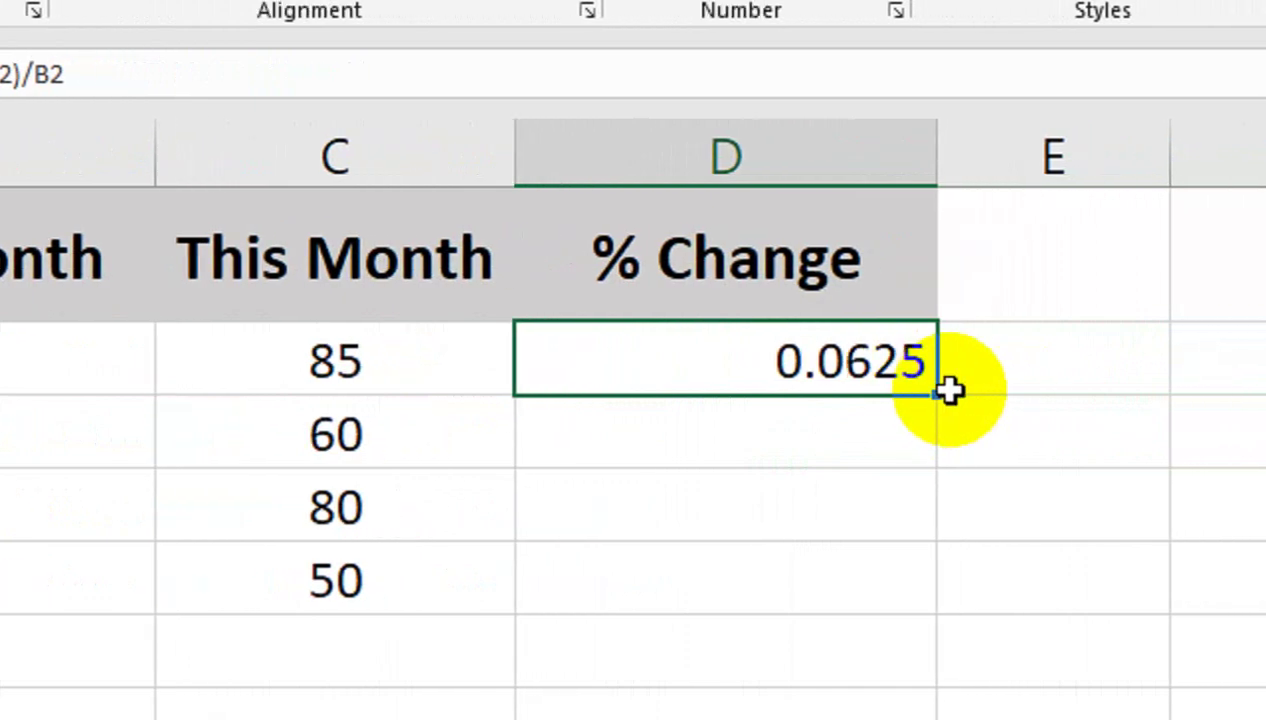
pyautogui.moveTo(945, 393); pyautogui.dragTo(905, 605)
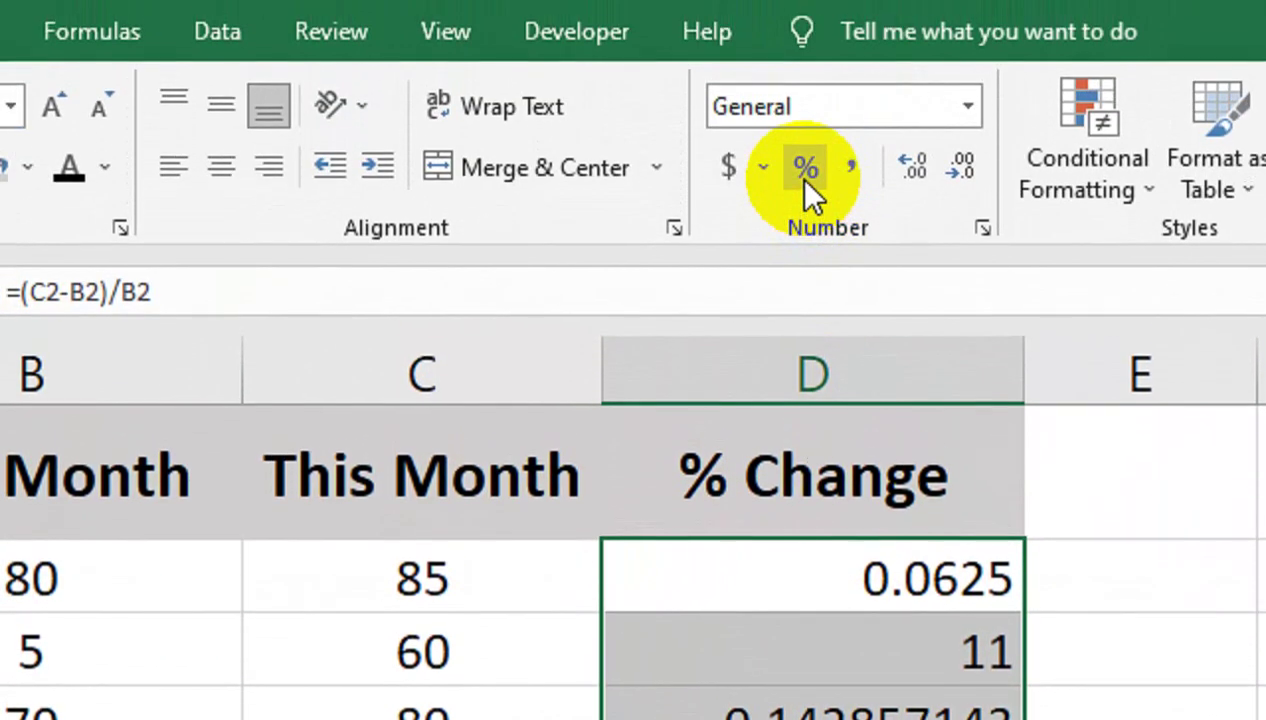
pyautogui.click(805, 170)
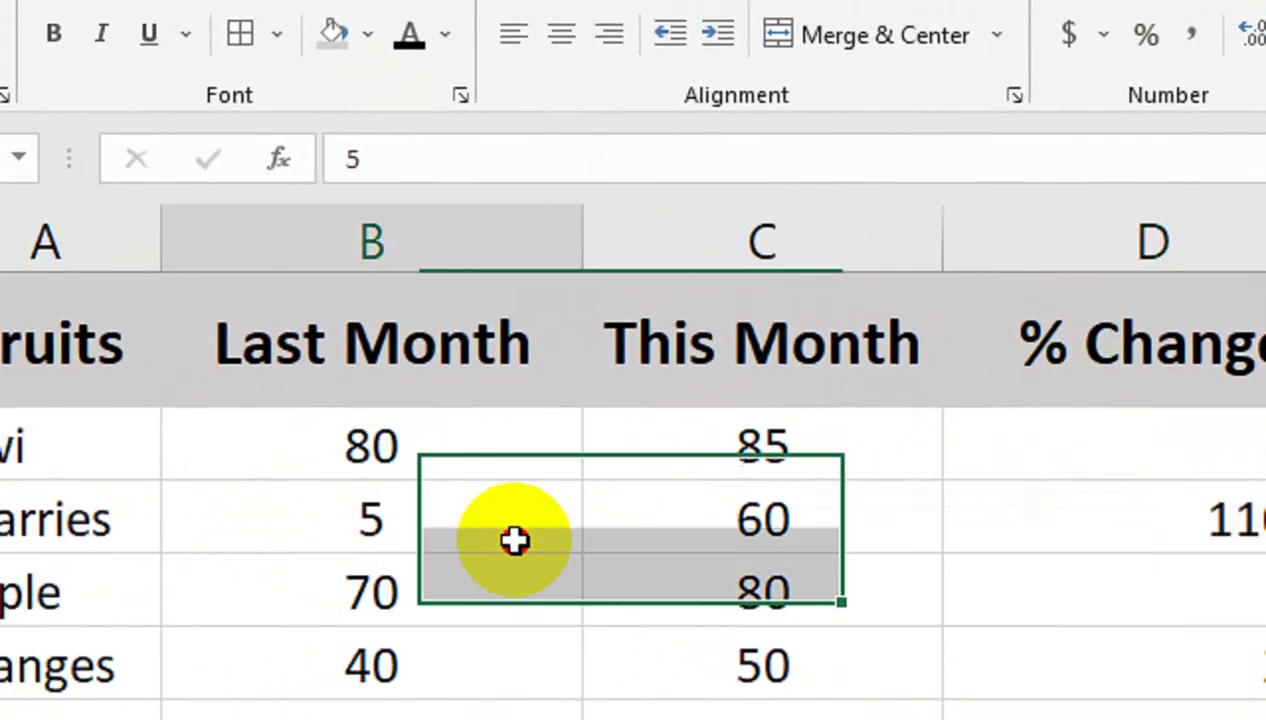
# Change Charries' last-month value in B3 from 5 to 65.
pyautogui.doubleClick(516, 540)
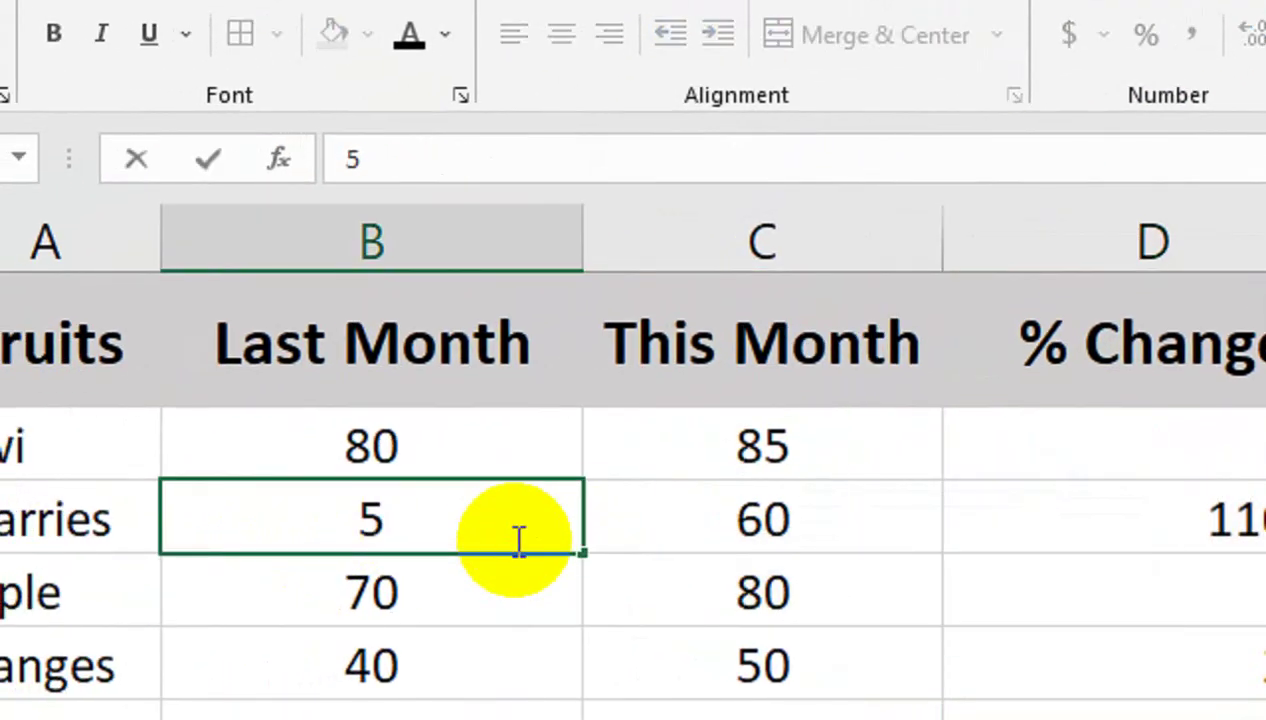
pyautogui.write('6')
pyautogui.press('Return')
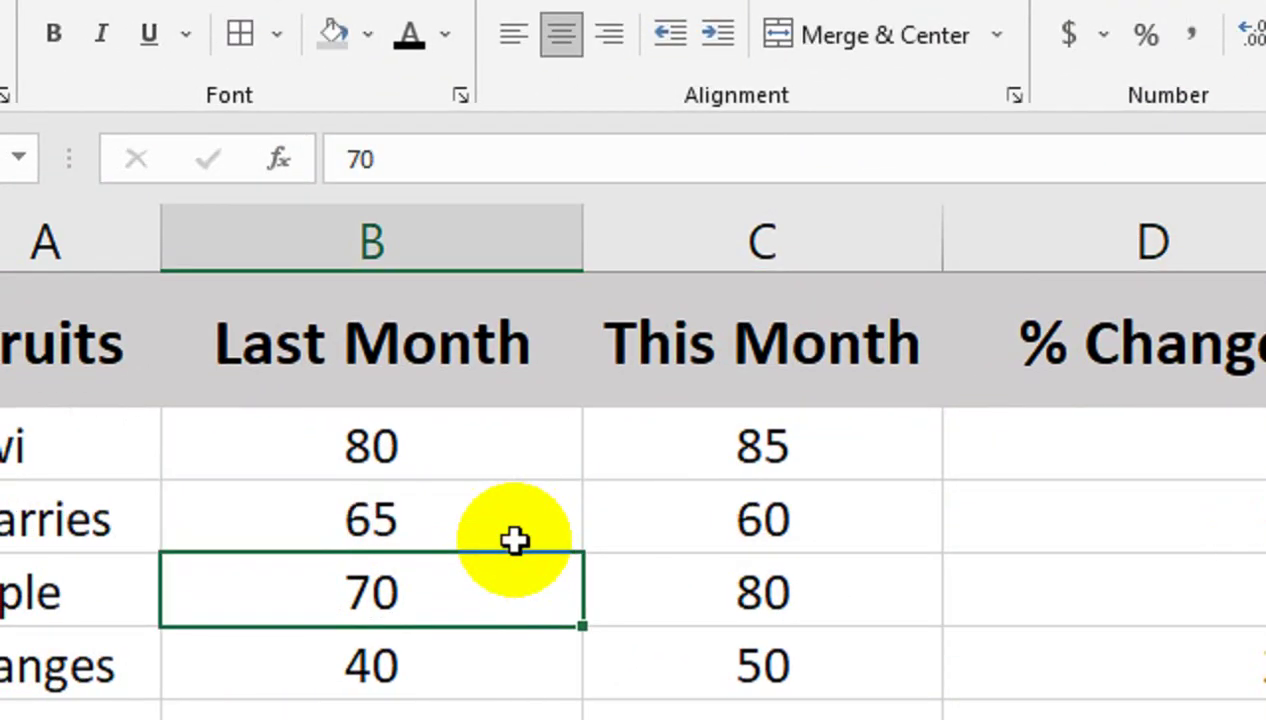
pyautogui.doubleClick(510, 518)
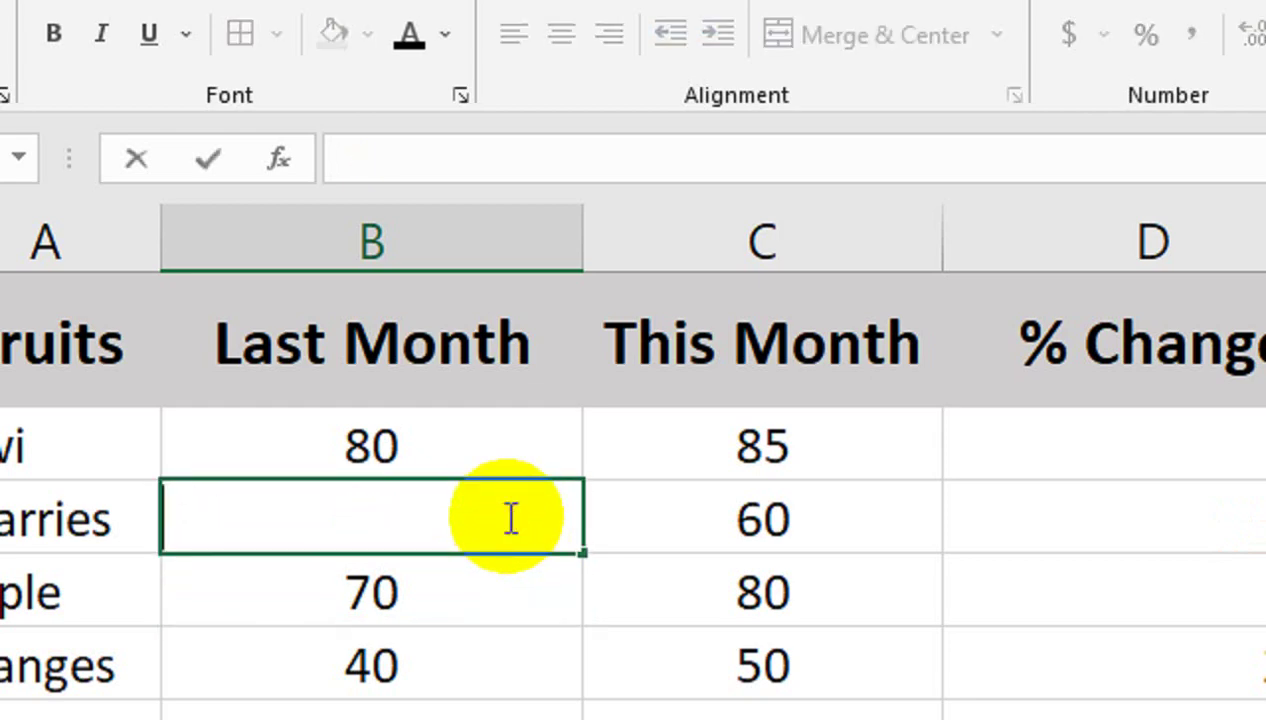
pyautogui.write('65')
pyautogui.press('Return')
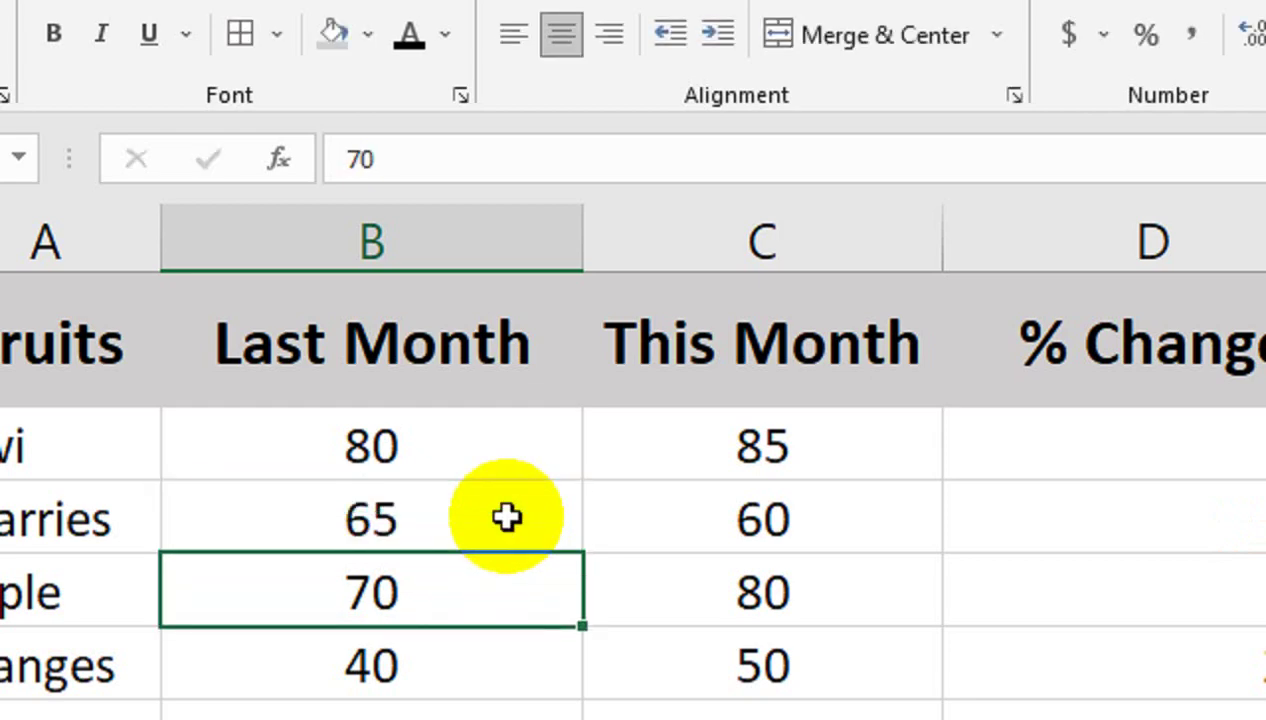
# Centre the % Change results in D2:D5.
pyautogui.click(507, 517)
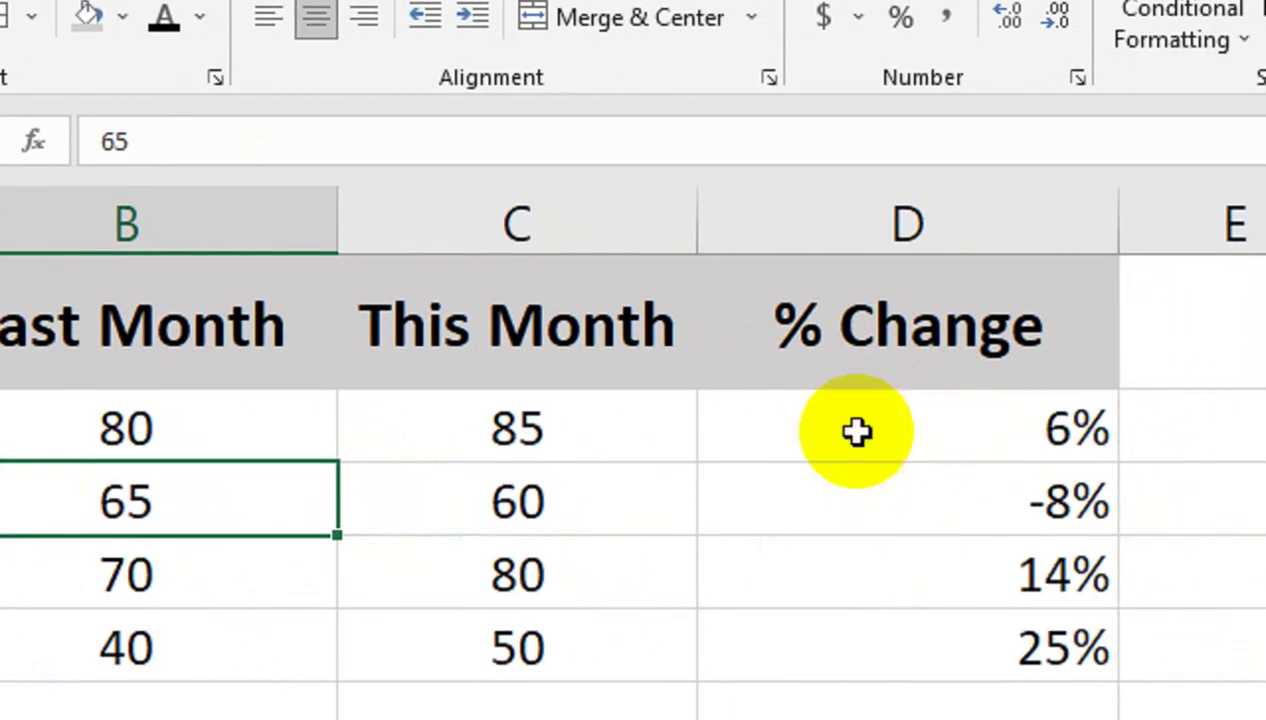
pyautogui.moveTo(857, 432); pyautogui.dragTo(857, 647)
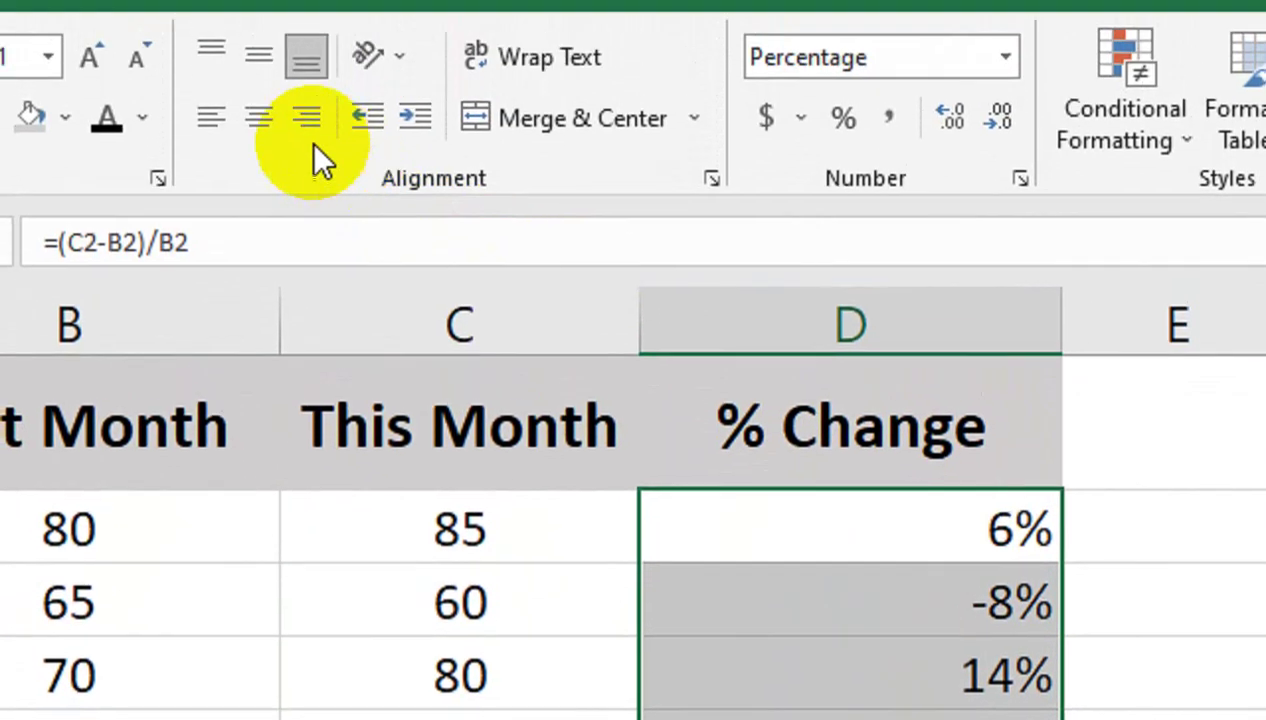
pyautogui.write('=(C2-B2)/B2')
pyautogui.click(258, 118)
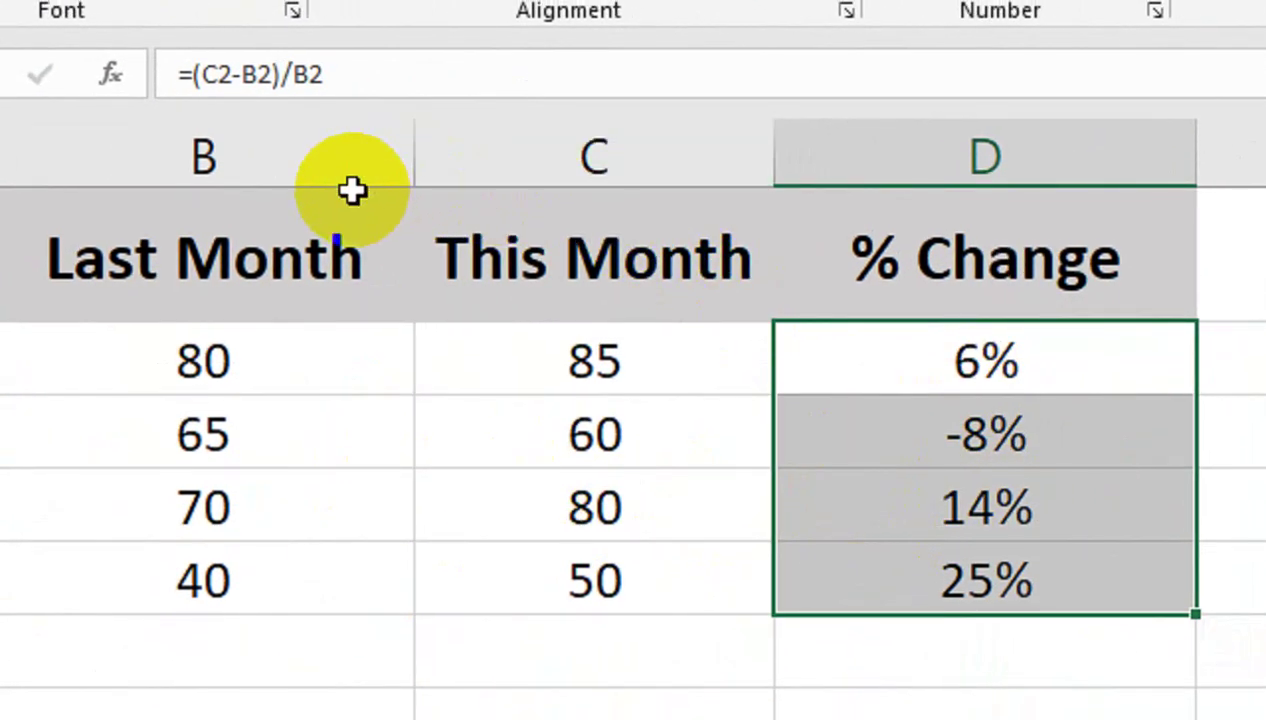
# Wrap the B1:D1 headers, narrow columns B and C, and make row 1 taller.
pyautogui.click(311, 152)
pyautogui.click(353, 240)
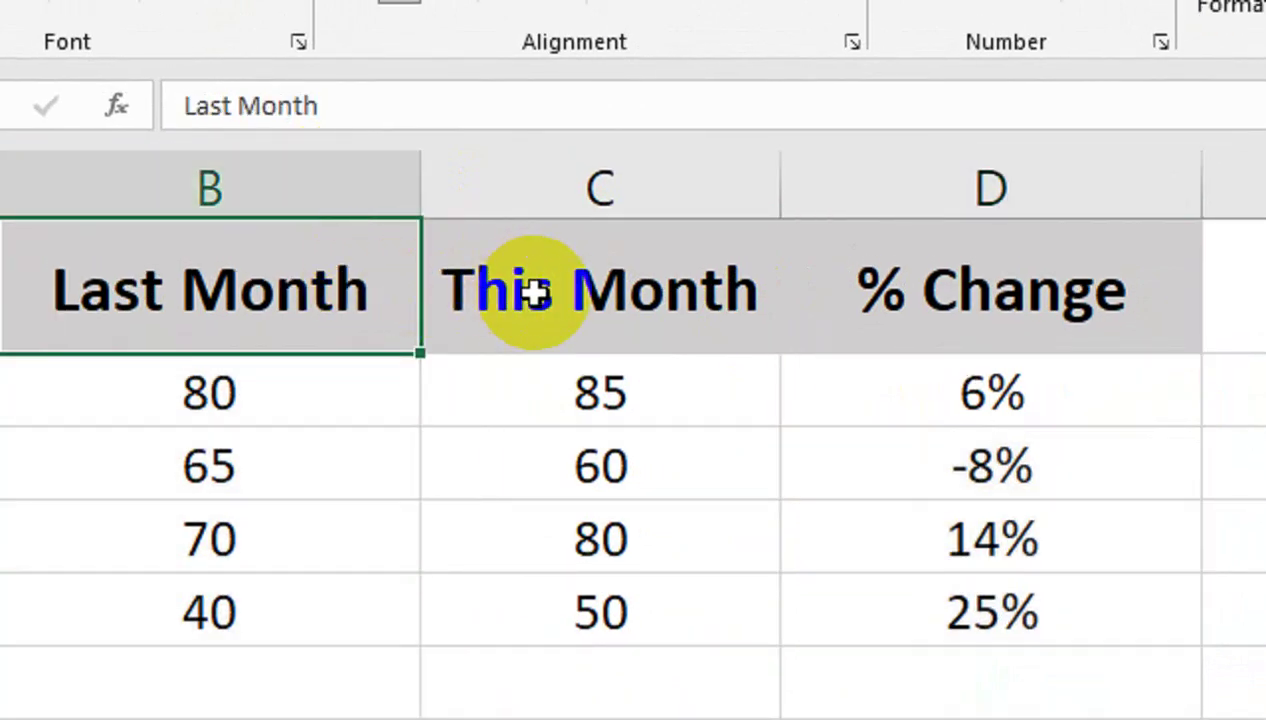
pyautogui.keyDown('ctrl'); pyautogui.click(528, 291); pyautogui.keyUp('ctrl')
pyautogui.keyDown('ctrl'); pyautogui.click(904, 302); pyautogui.keyUp('ctrl')
pyautogui.click(690, 172)
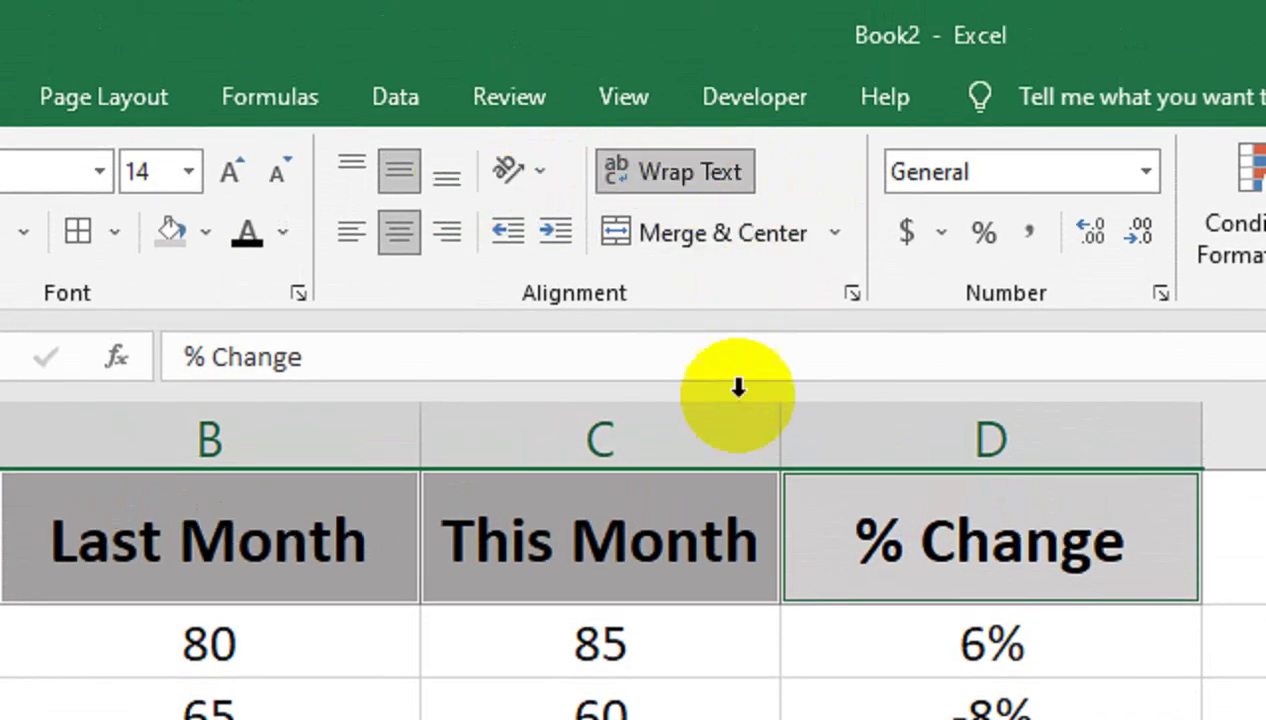
pyautogui.moveTo(780, 452); pyautogui.dragTo(664, 477)
pyautogui.moveTo(420, 440); pyautogui.dragTo(316, 461)
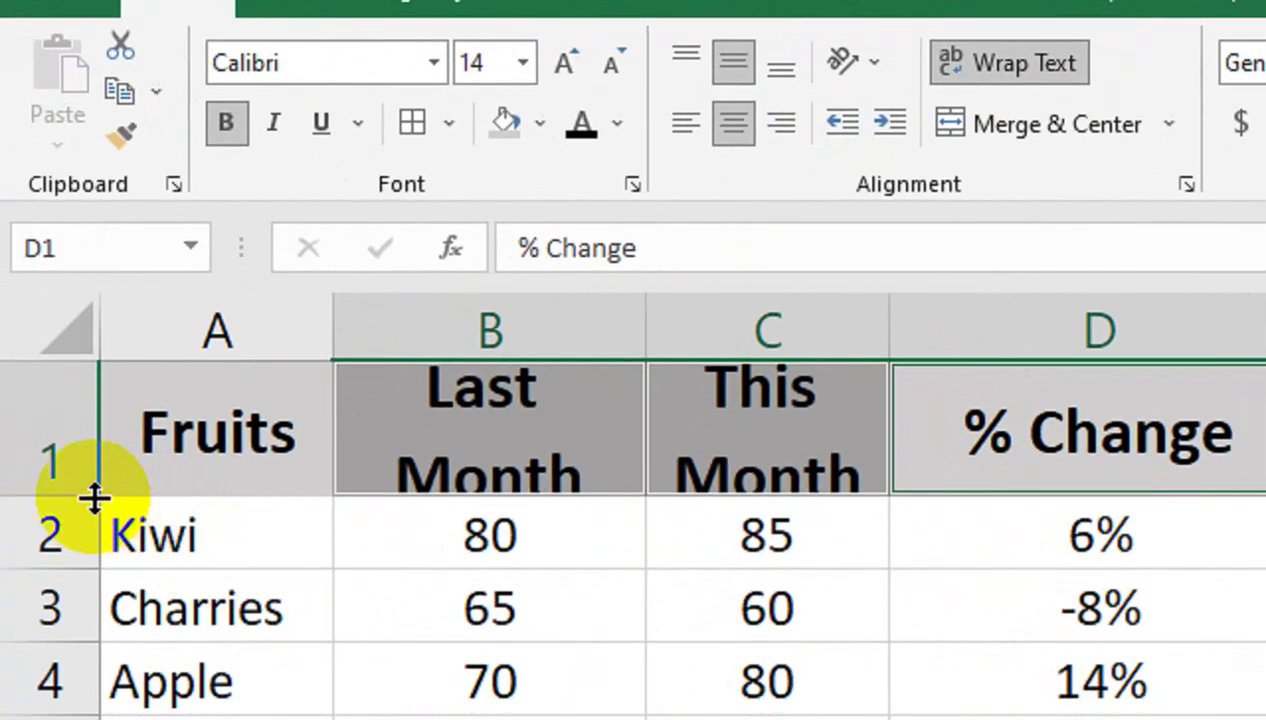
pyautogui.moveTo(93, 500); pyautogui.dragTo(93, 540)
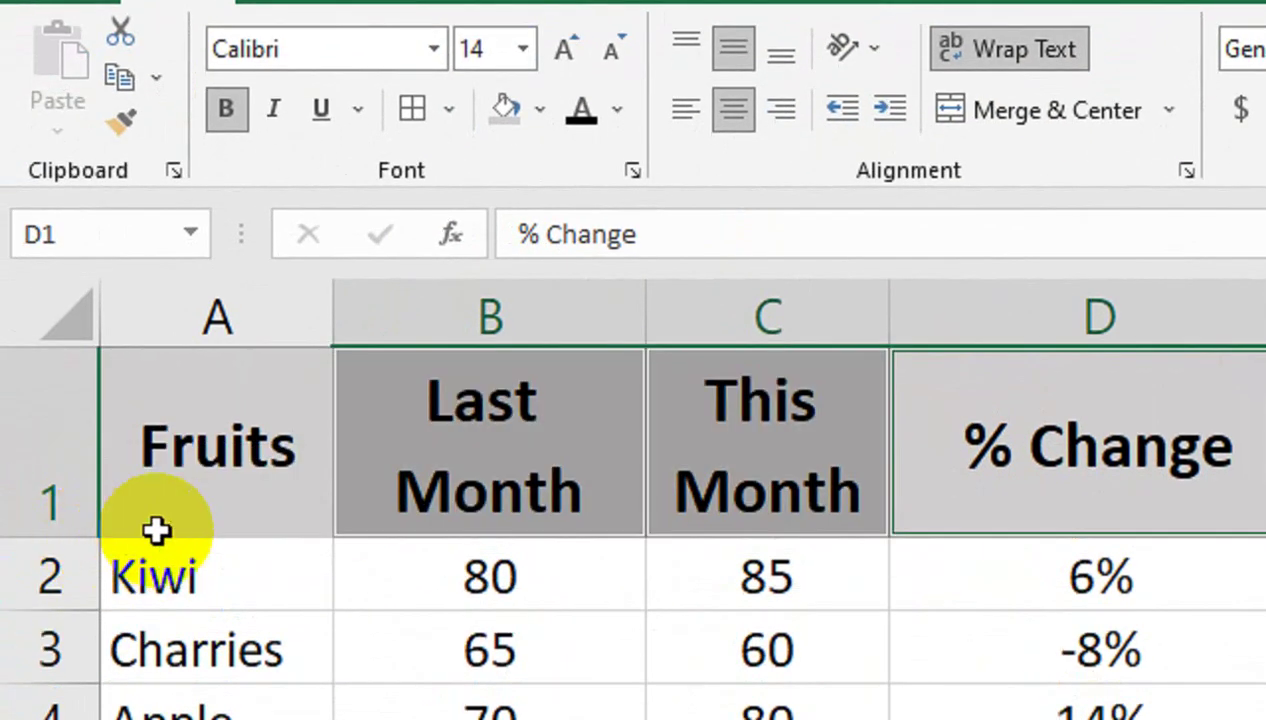
# Set the A1:D1 header font size to 12.
pyautogui.moveTo(161, 520)
pyautogui.mouseDown()
pyautogui.moveTo(740, 404)
pyautogui.moveTo(1100, 430)
pyautogui.mouseUp()
pyautogui.click(418, 170)
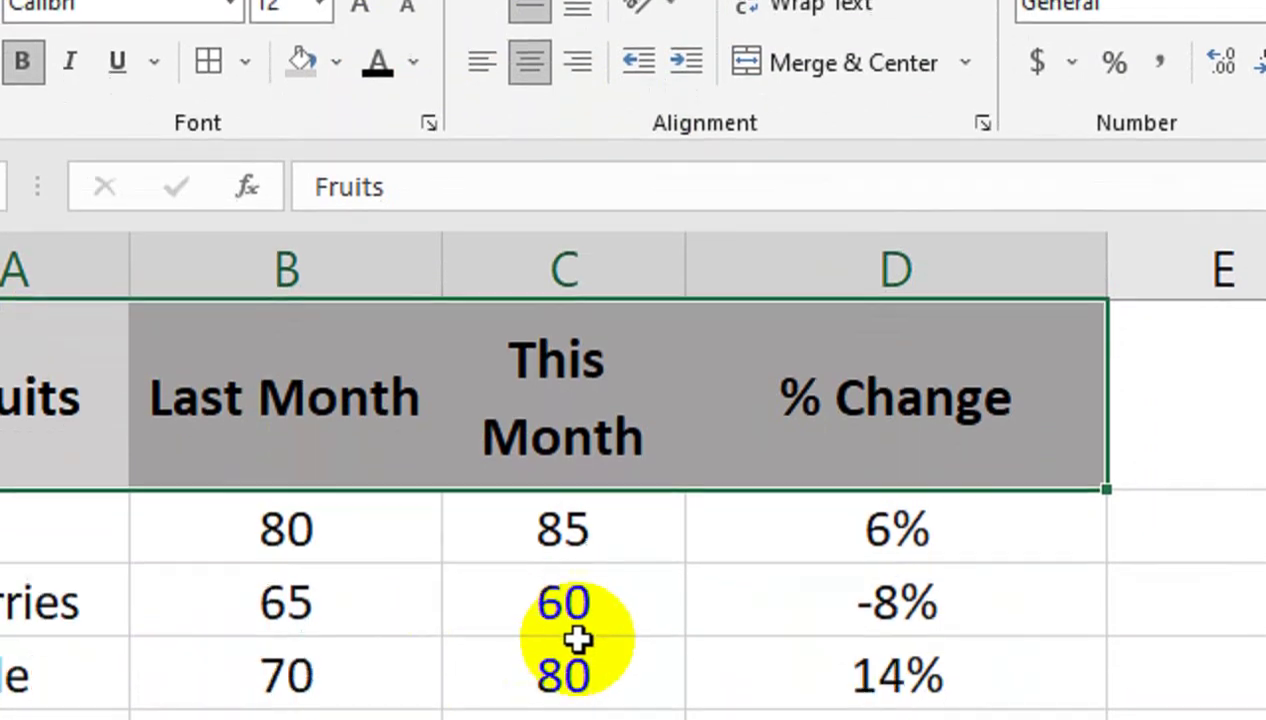
pyautogui.click(397, 383)
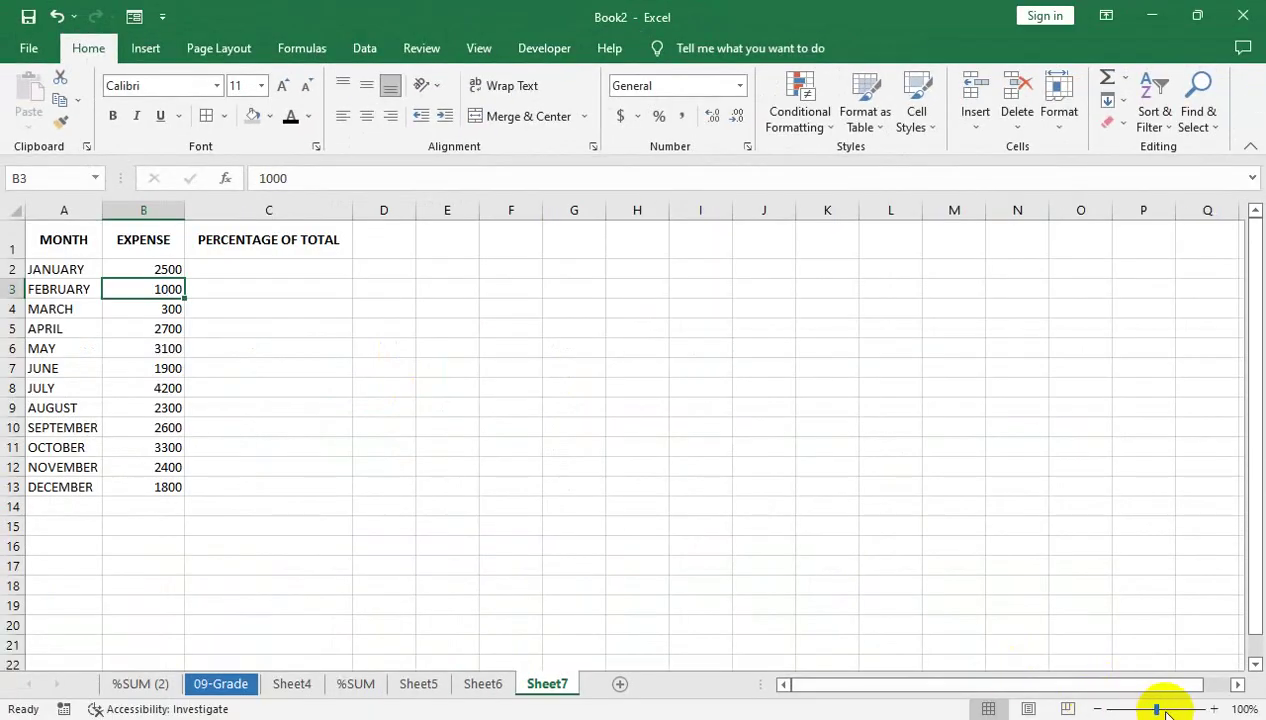
# On Sheet7, label A14 T_E and enter =SUM(B2:B13) in B14, totalling 28100.
pyautogui.click(1165, 712)
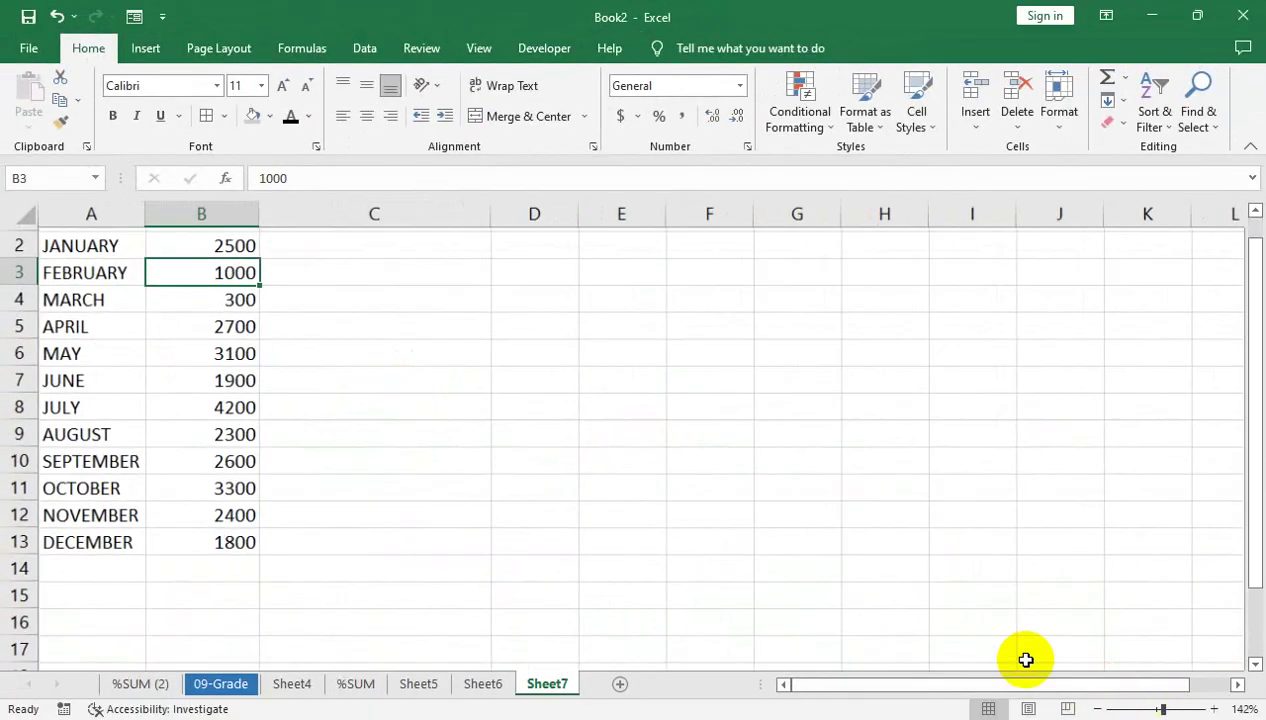
pyautogui.scroll(1, 336, 378)
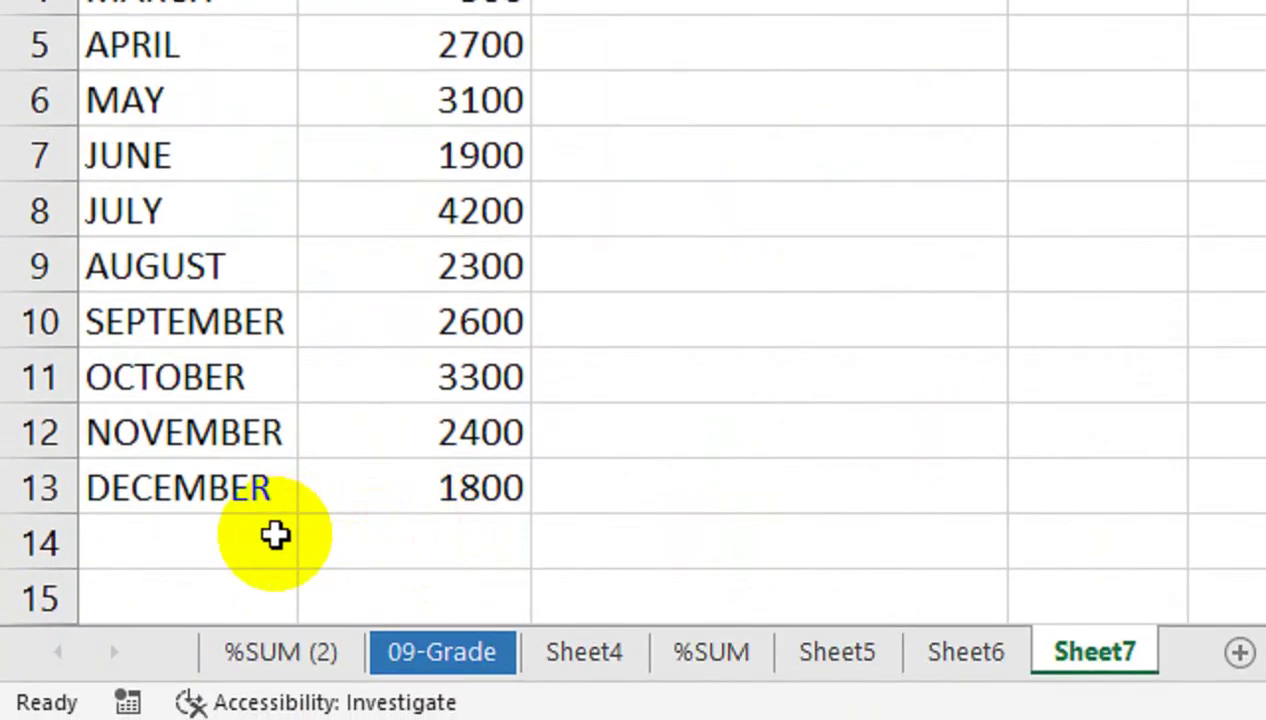
pyautogui.click(275, 536)
pyautogui.write('T_E')
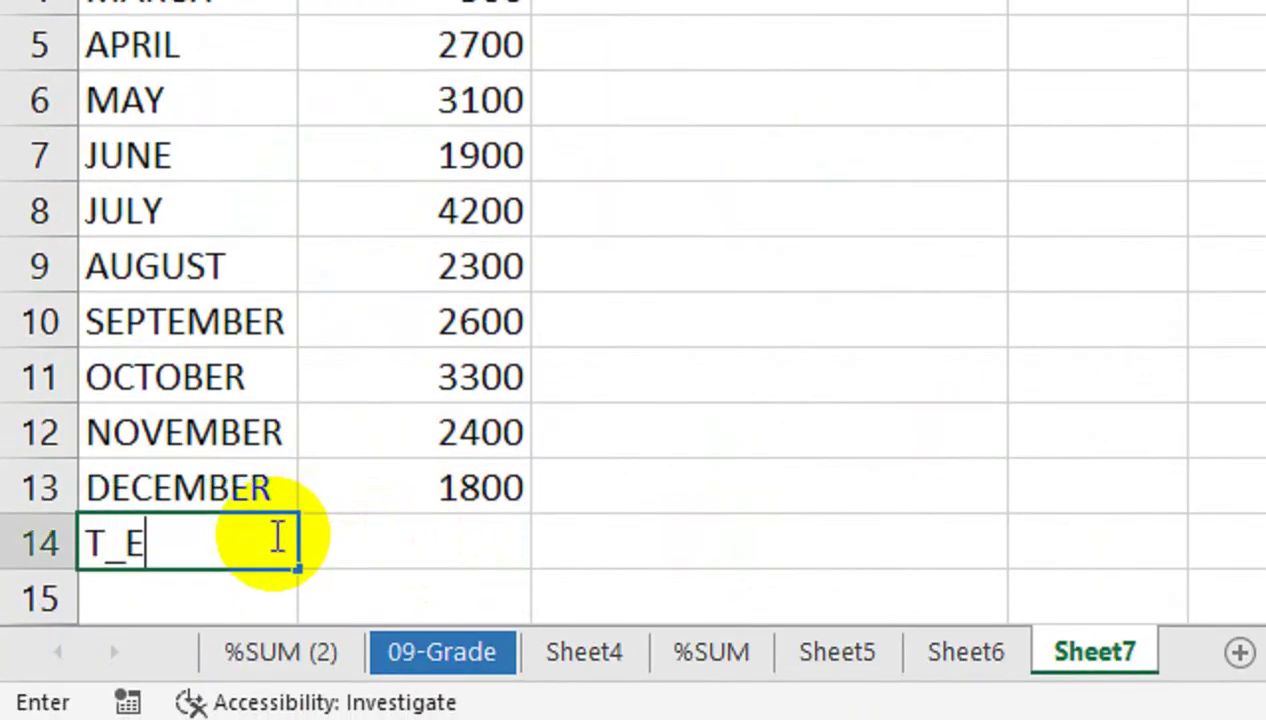
pyautogui.press('Tab')
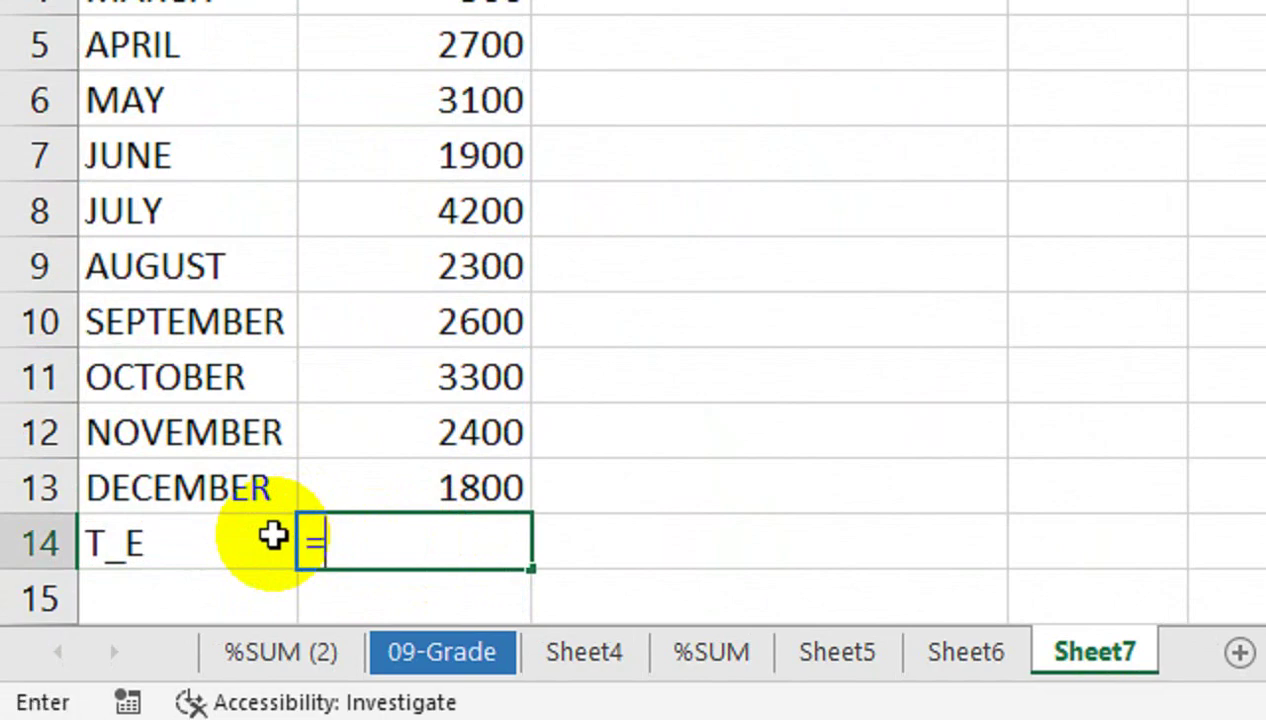
pyautogui.write('SUM(')
pyautogui.press('Up')
pyautogui.hotkey('shift', 'Up')
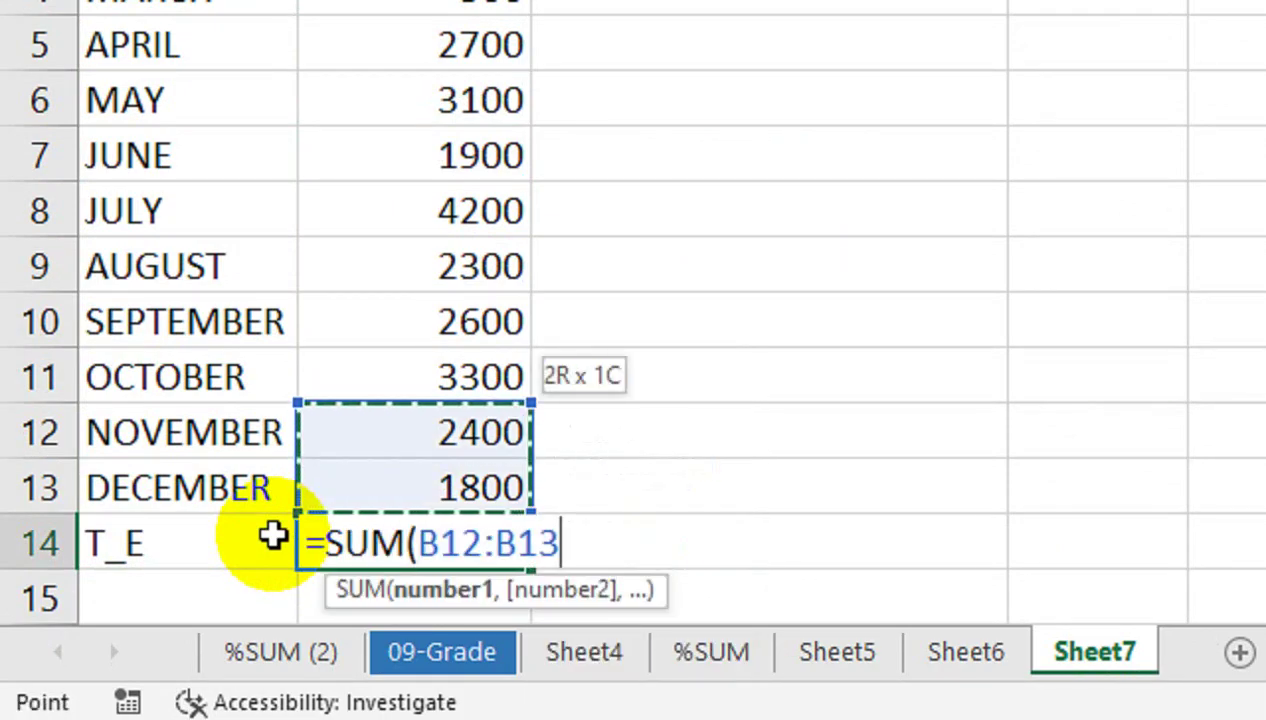
pyautogui.hotkey('shift', 'Up')
pyautogui.hotkey('shift', 'Up')
pyautogui.hotkey('shift', 'Up')
pyautogui.hotkey('shift', 'Up')
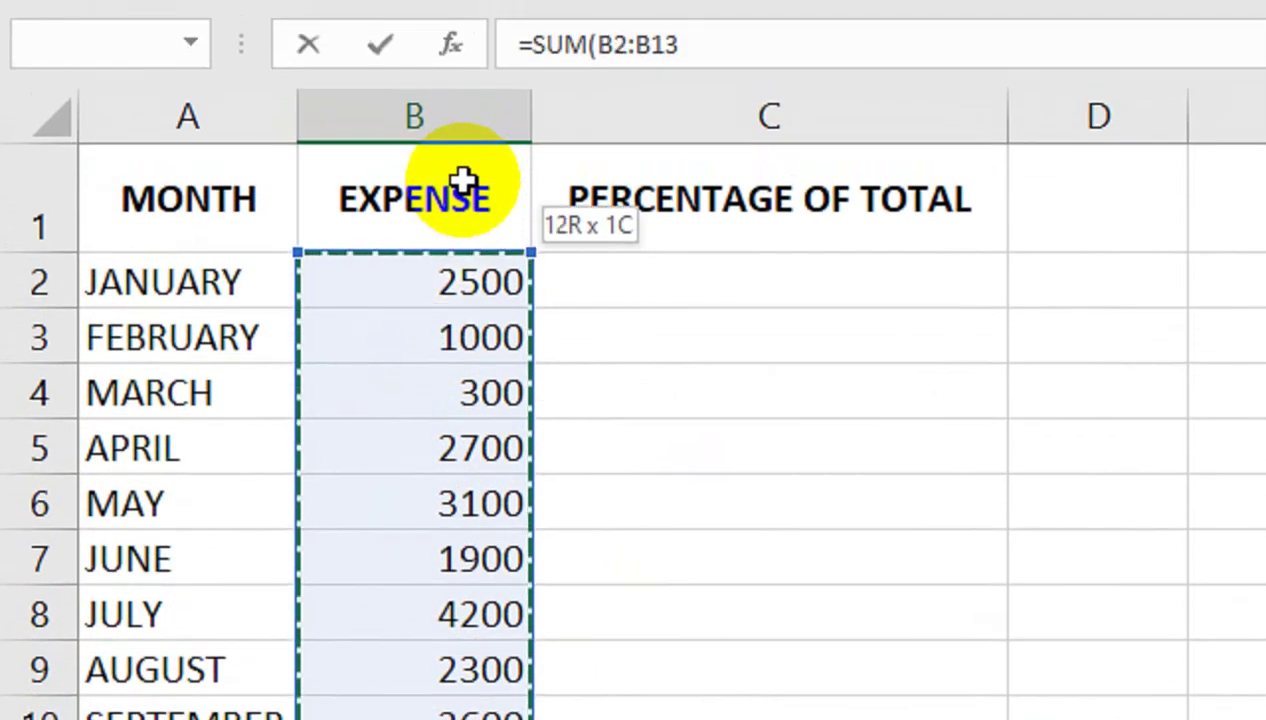
pyautogui.write(')')
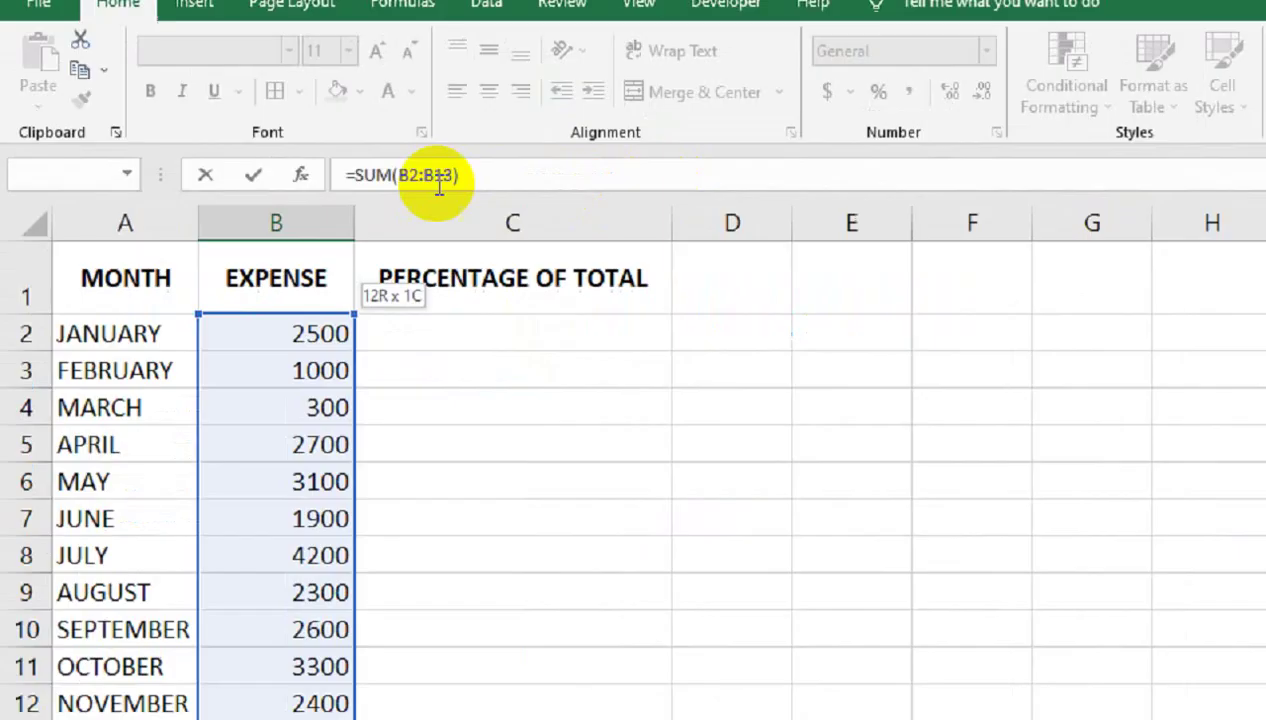
pyautogui.press('Return')
pyautogui.press('Up')
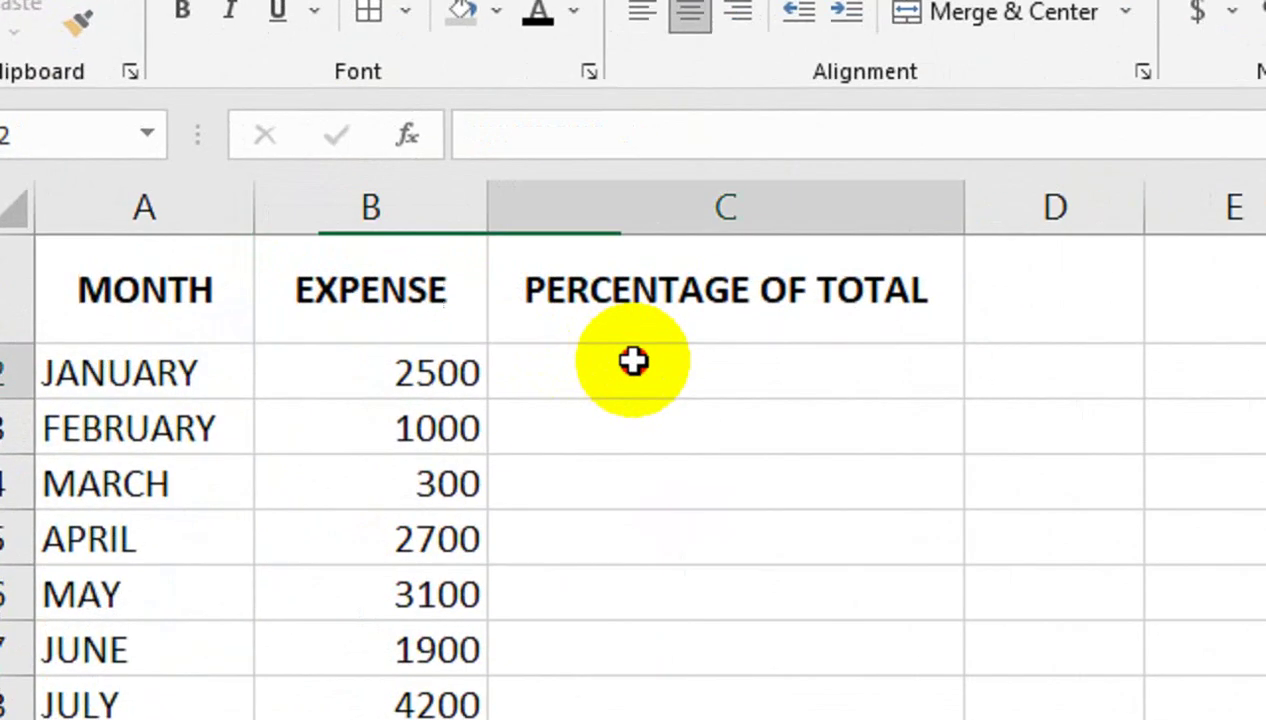
# Enter =B2/$B$14 in C2 and format it as a percentage.
pyautogui.click(338, 293)
pyautogui.write('=')
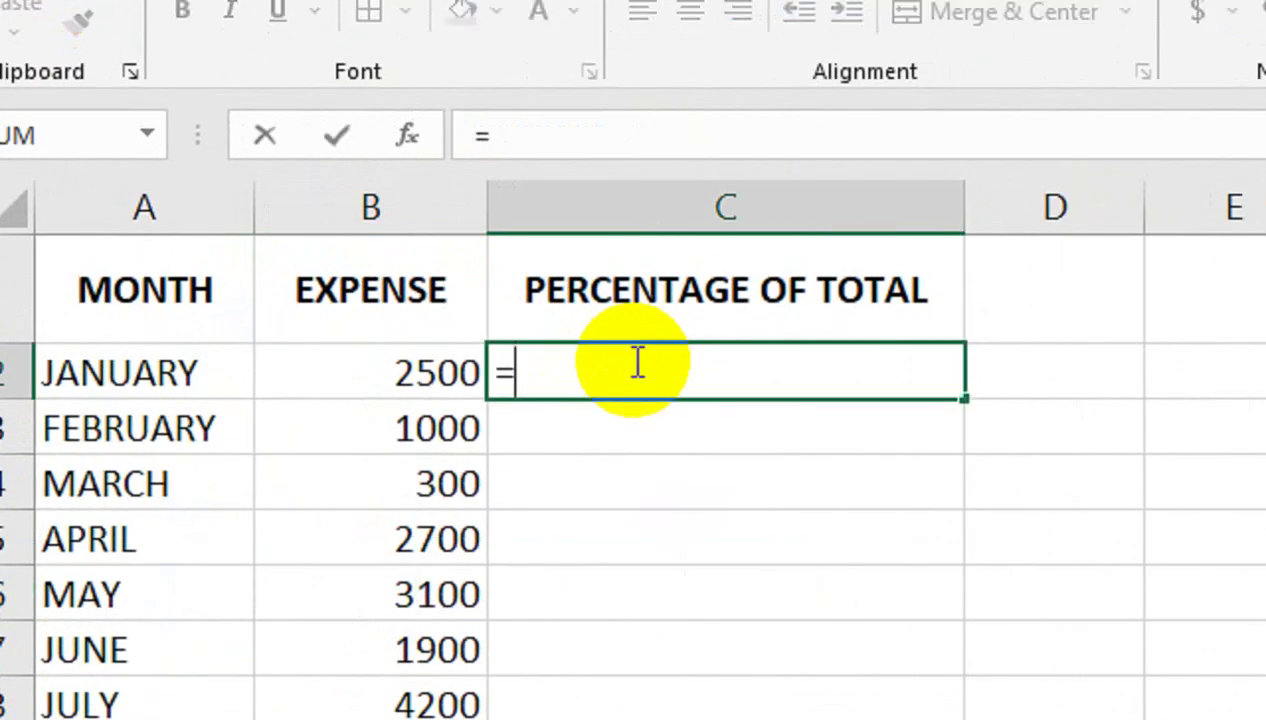
pyautogui.click(433, 367)
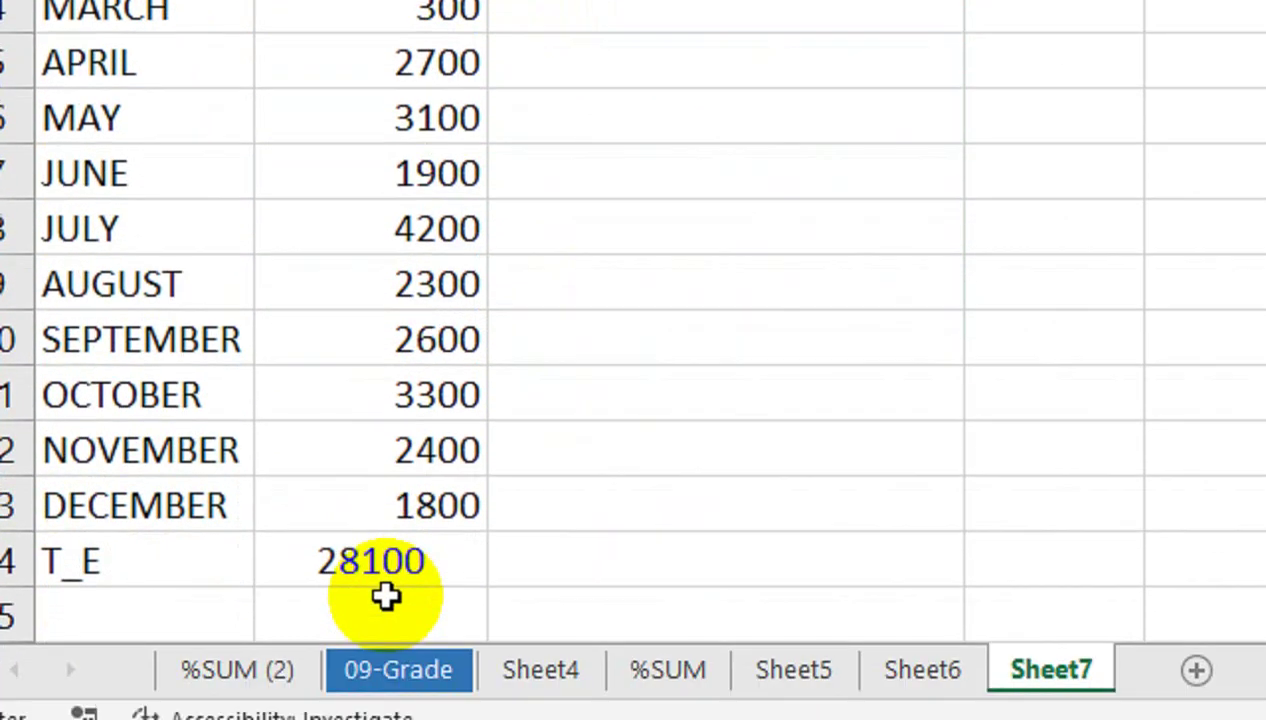
pyautogui.click(384, 590)
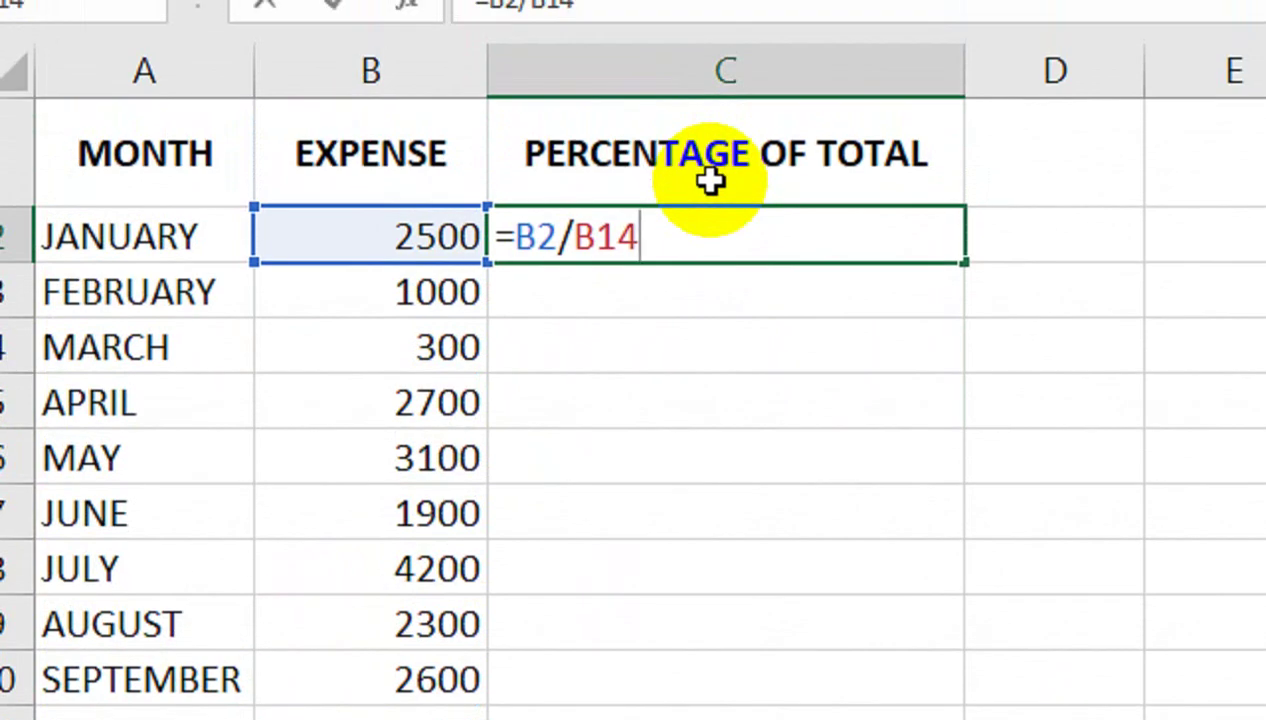
pyautogui.press('F4')
pyautogui.press('Return')
pyautogui.click(794, 215)
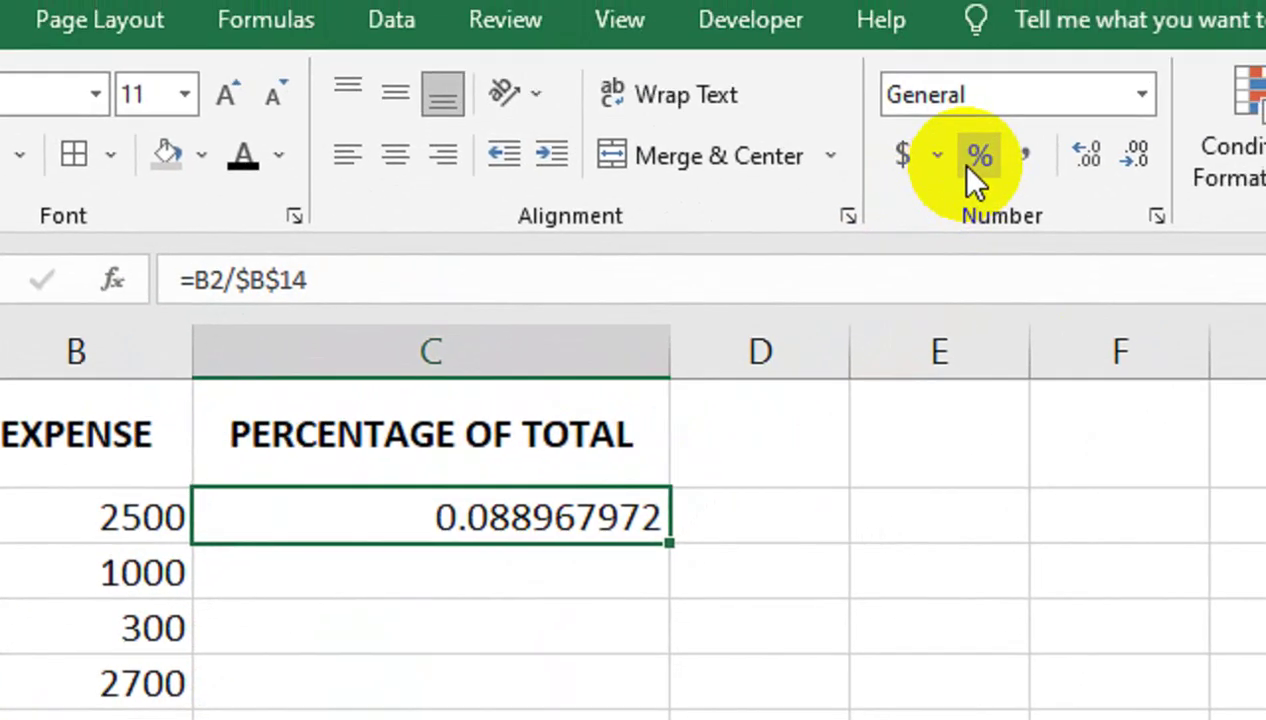
pyautogui.click(975, 175)
# Fill the share formula down to C13, centre it, narrow column C, and wrap the C1 header.
pyautogui.moveTo(656, 537)
pyautogui.mouseDown()
pyautogui.moveTo(630, 640)
pyautogui.moveTo(656, 551)
pyautogui.mouseUp()
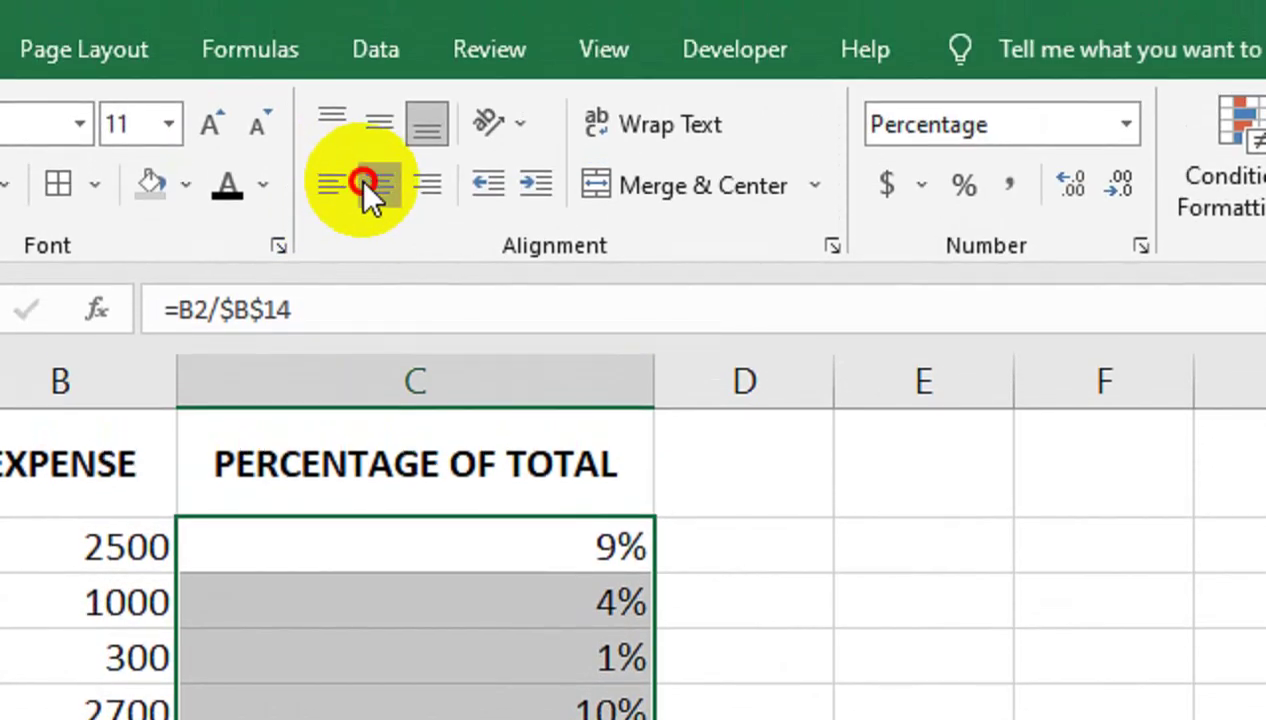
pyautogui.click(365, 185)
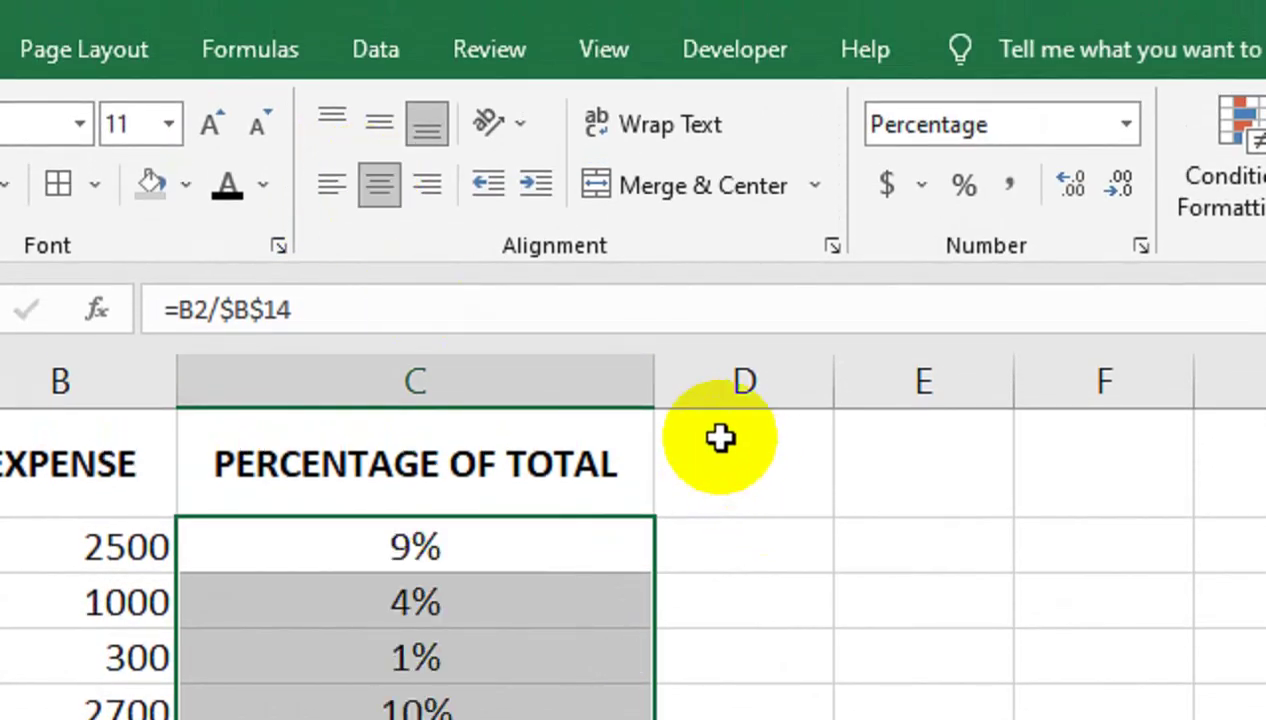
pyautogui.moveTo(655, 381); pyautogui.dragTo(463, 440)
pyautogui.click(365, 458)
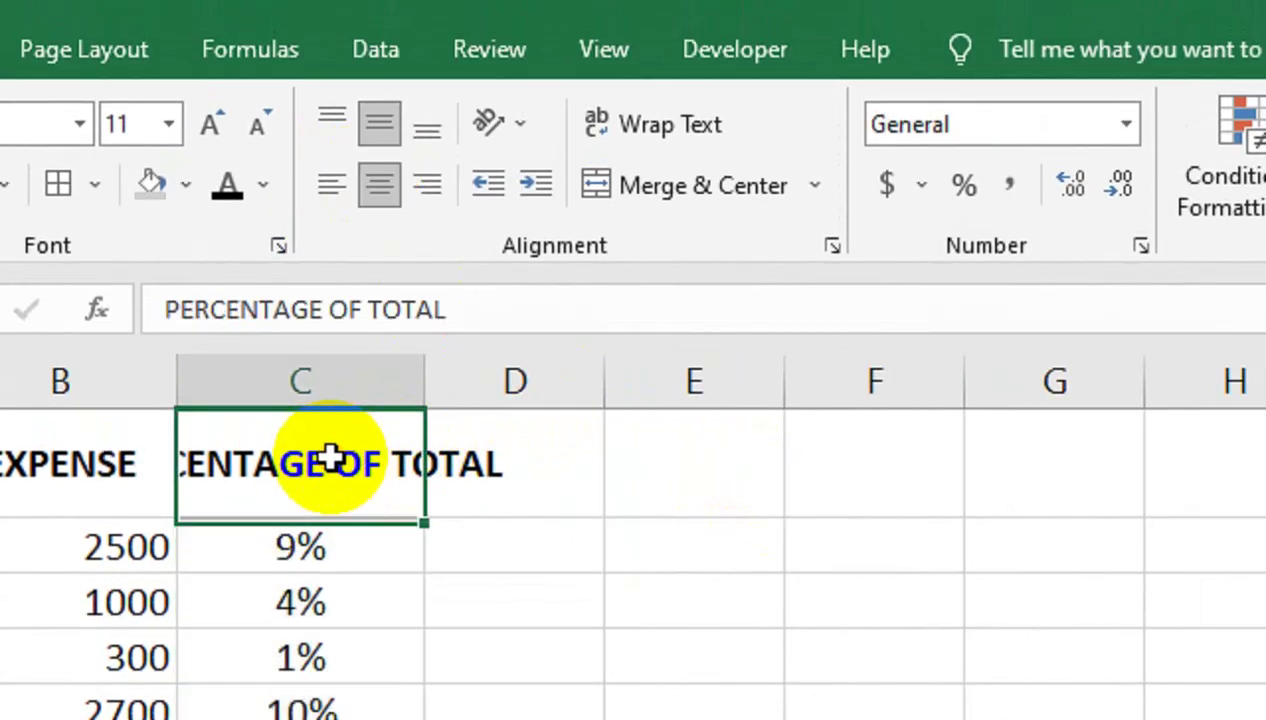
pyautogui.click(625, 128)
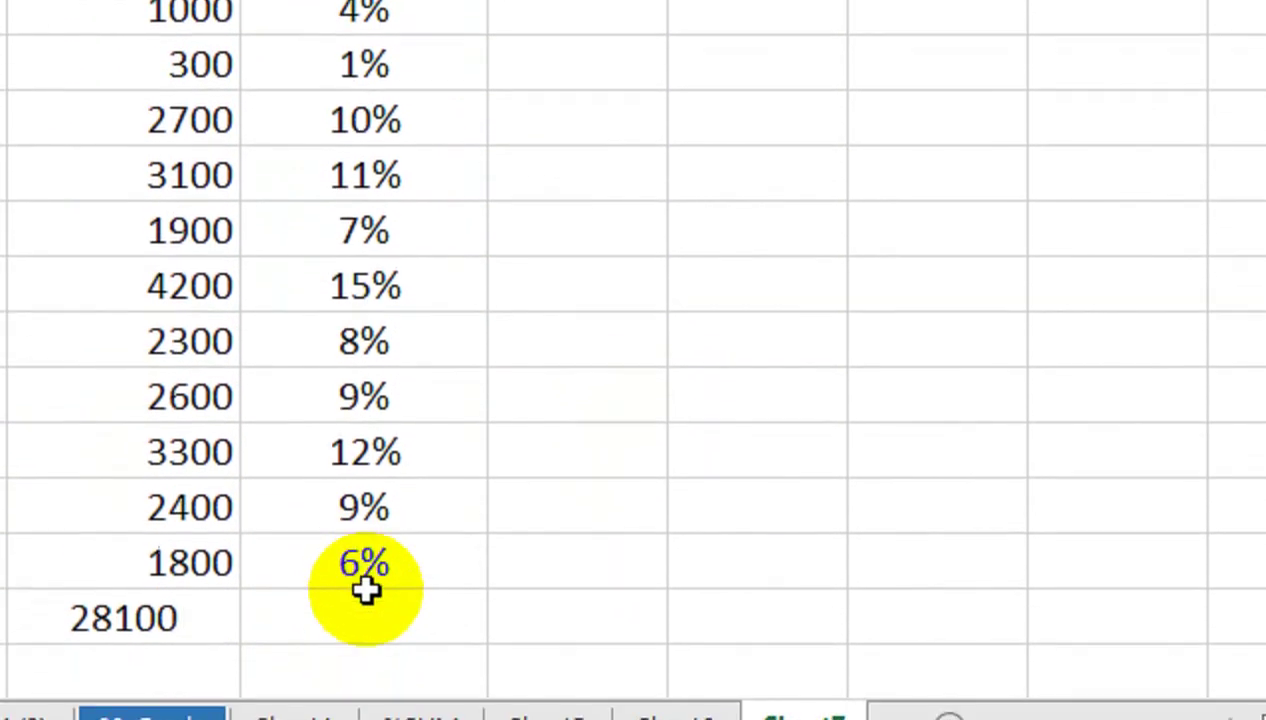
# Sum C2:C13 in C14 to show 100% and centre that total.
pyautogui.click(366, 541)
pyautogui.write('SUM(')
pyautogui.press('Up')
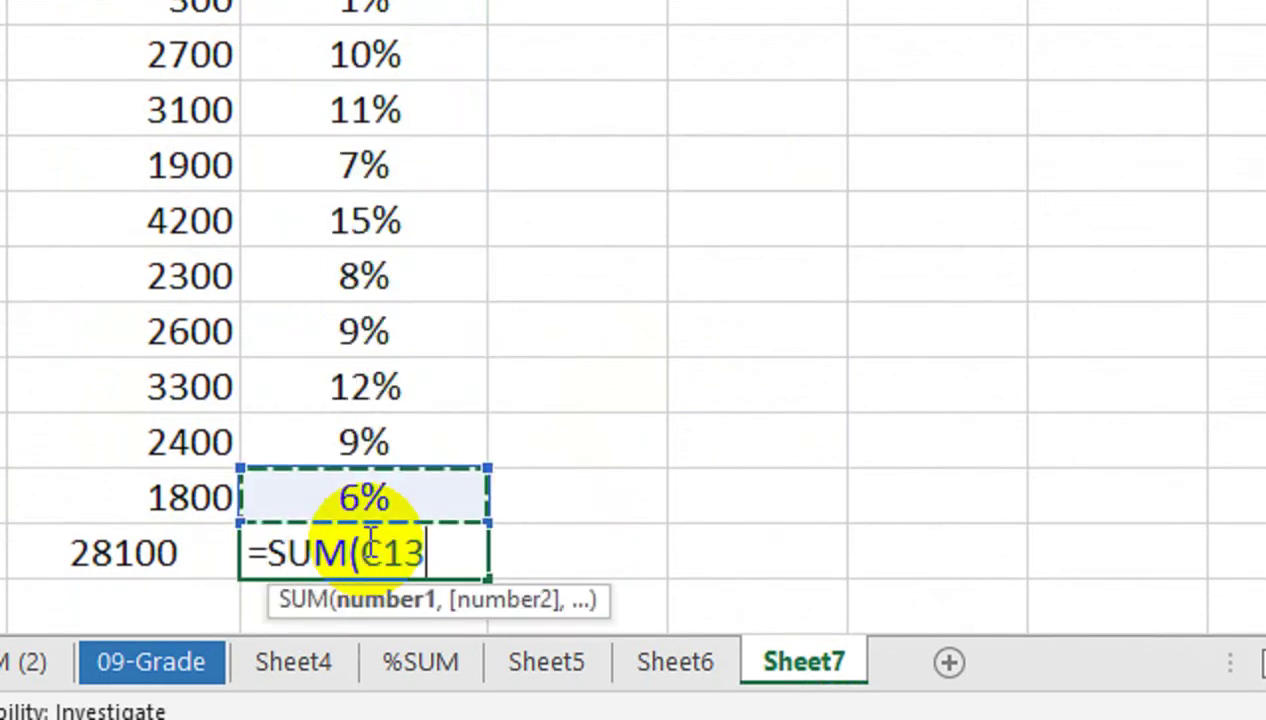
pyautogui.hotkey('ctrl', 'shift', 'Up')
pyautogui.hotkey('shift', 'Down')
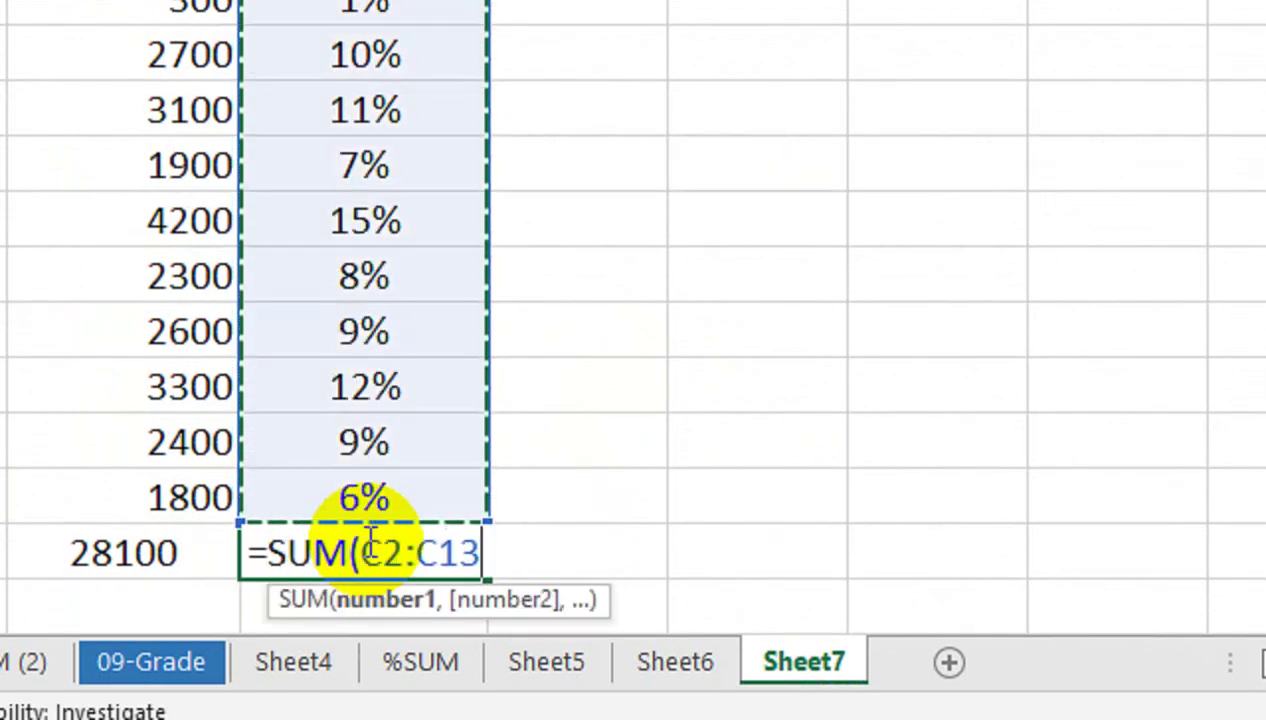
pyautogui.press('Return')
pyautogui.click(366, 541)
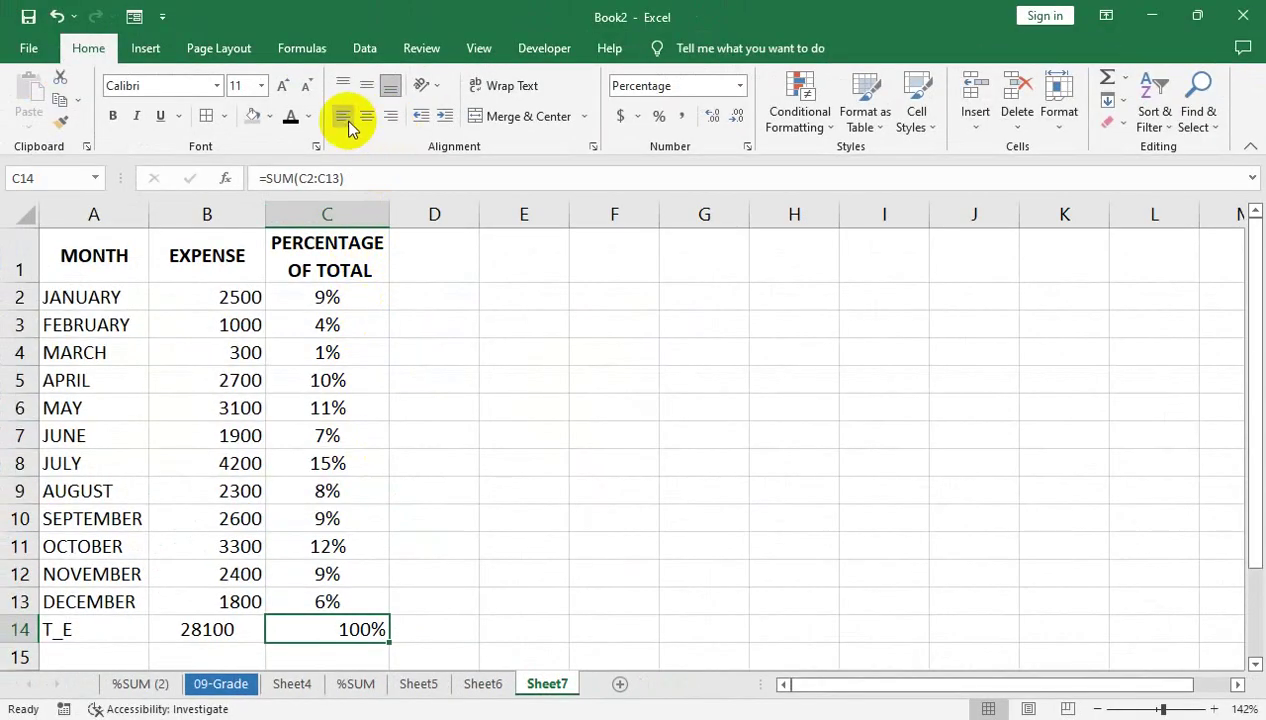
pyautogui.click(366, 116)
pyautogui.click(313, 408)
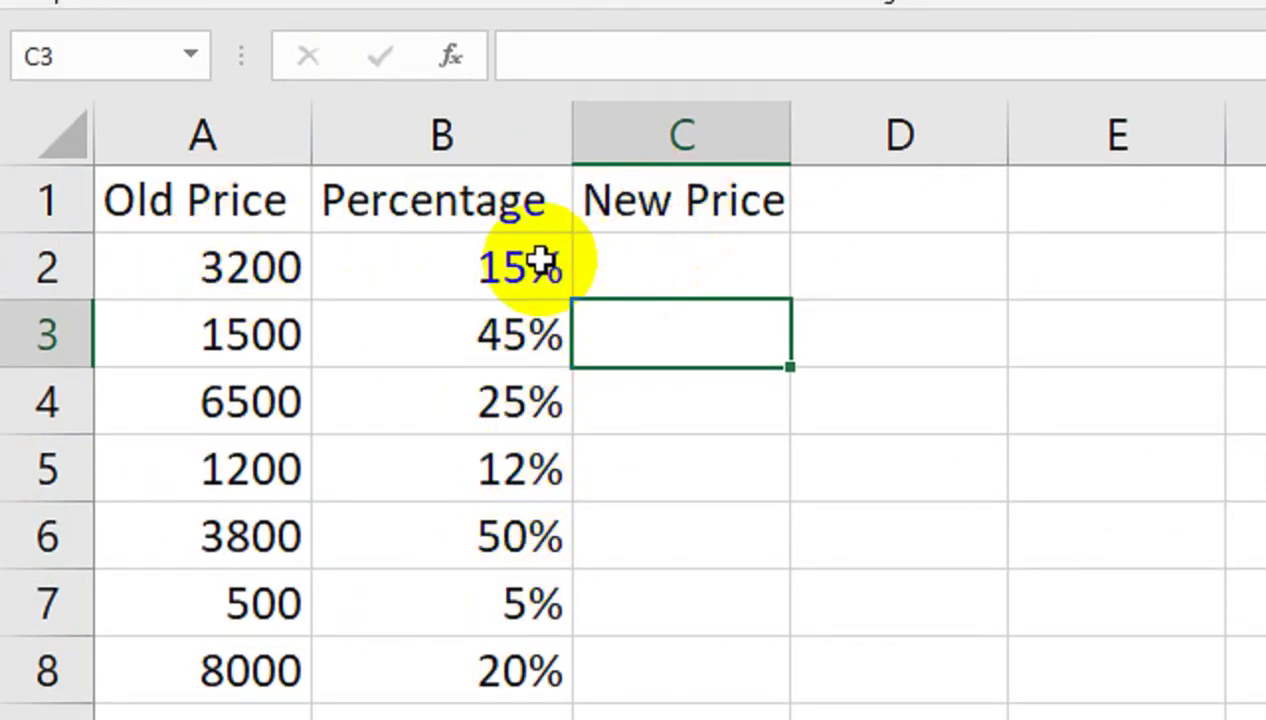
# Enter =A2*(1+B2) in C2 and fill it down to C8.
pyautogui.click(689, 283)
pyautogui.write('=')
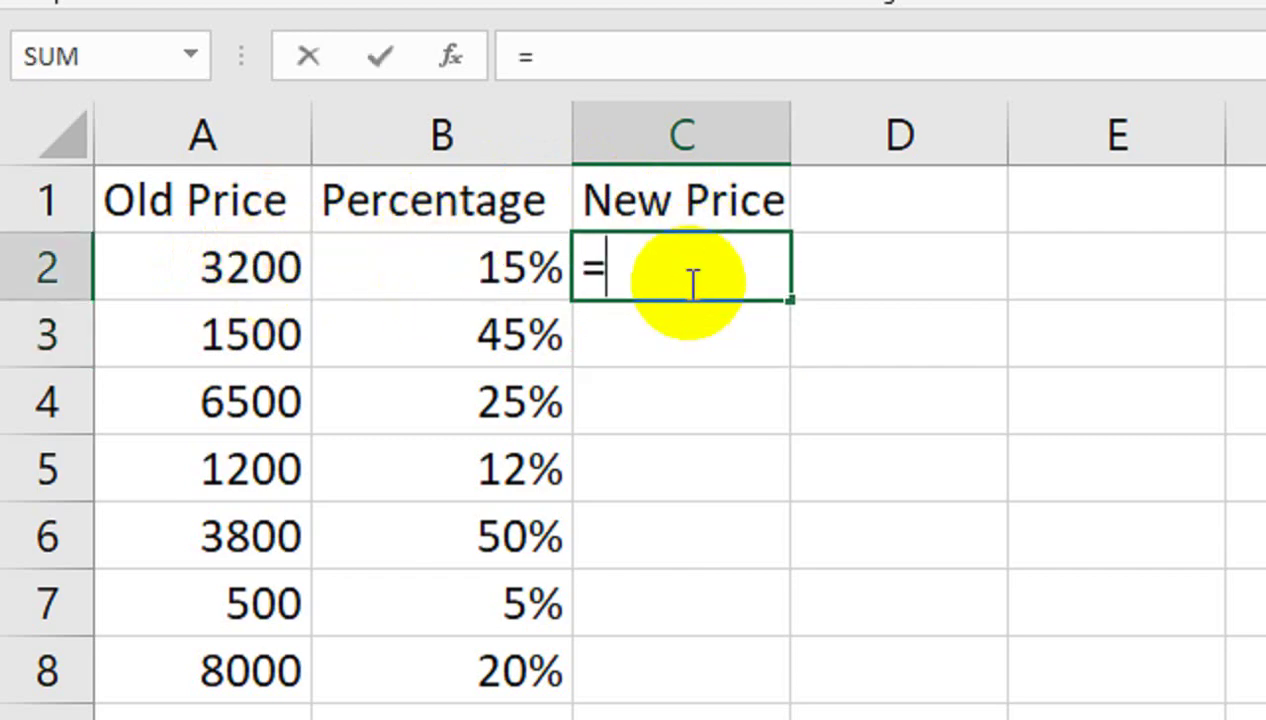
pyautogui.press('Left')
pyautogui.press('Left')
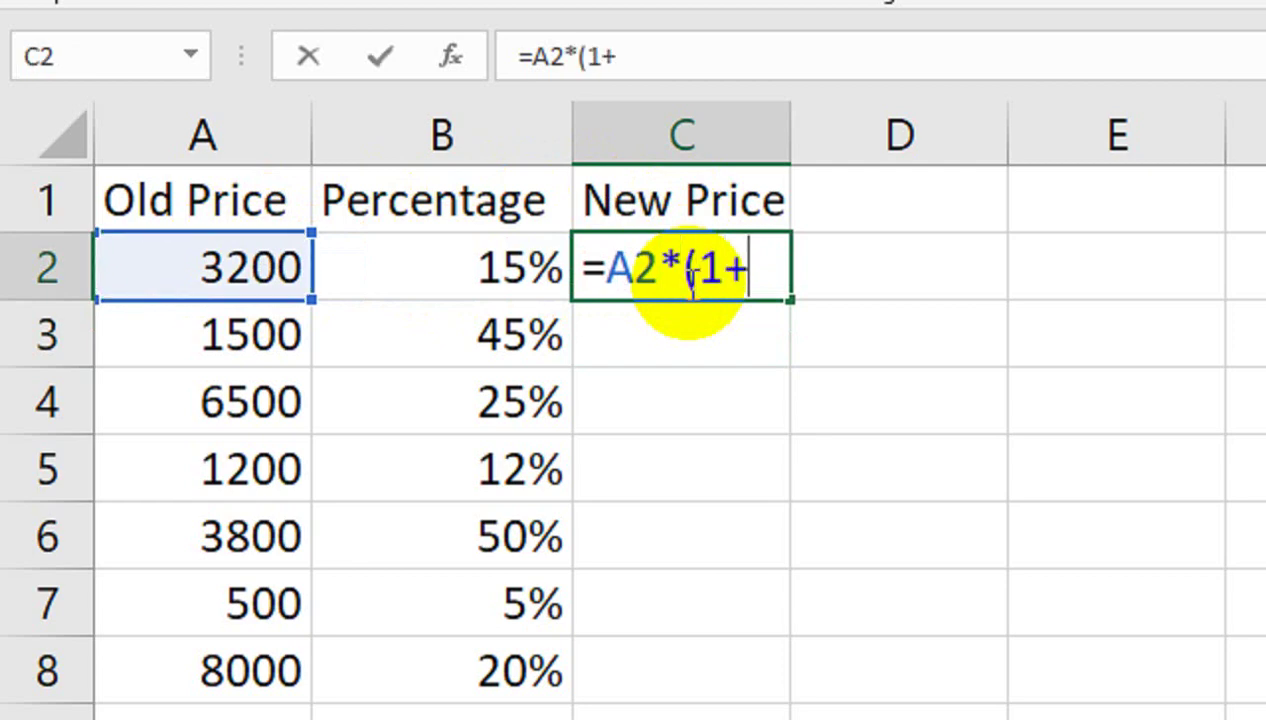
pyautogui.press('Left')
pyautogui.write(')')
pyautogui.press('Return')
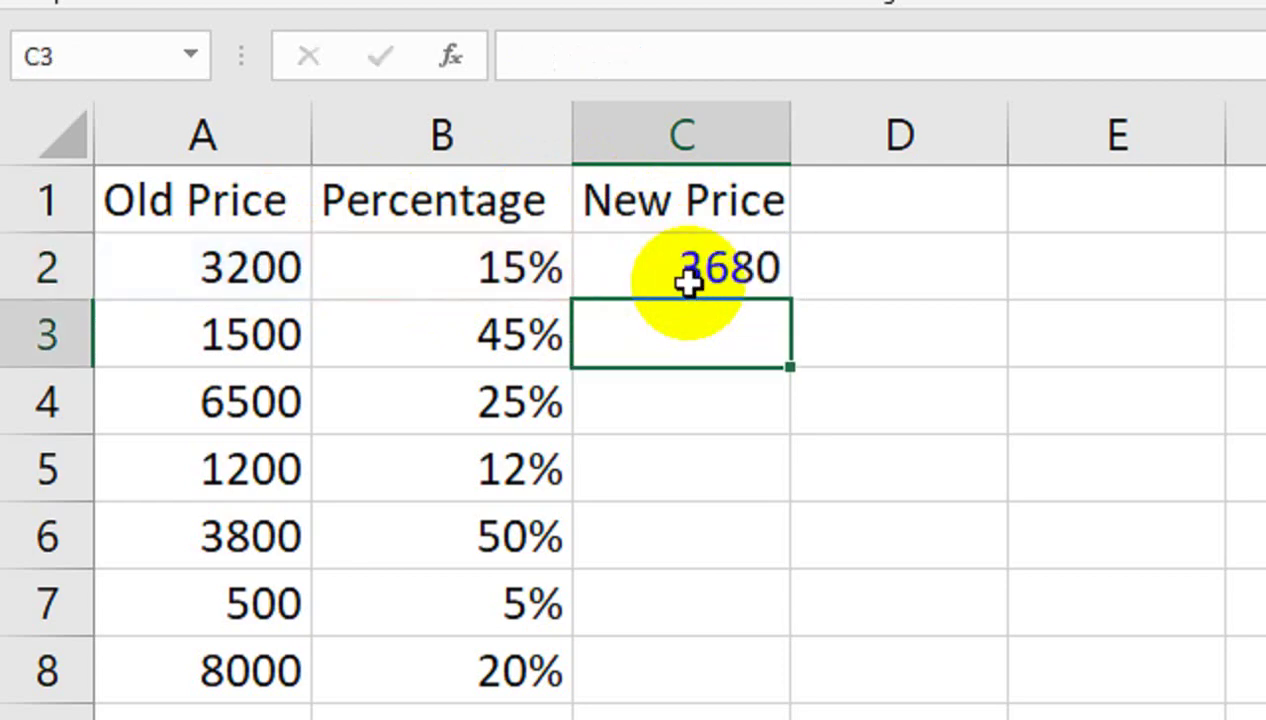
pyautogui.moveTo(689, 283); pyautogui.dragTo(689, 310)
pyautogui.hotkey('shift', 'Down')
pyautogui.hotkey('shift', 'Down')
pyautogui.hotkey('shift', 'Down')
pyautogui.hotkey('shift', 'Down')
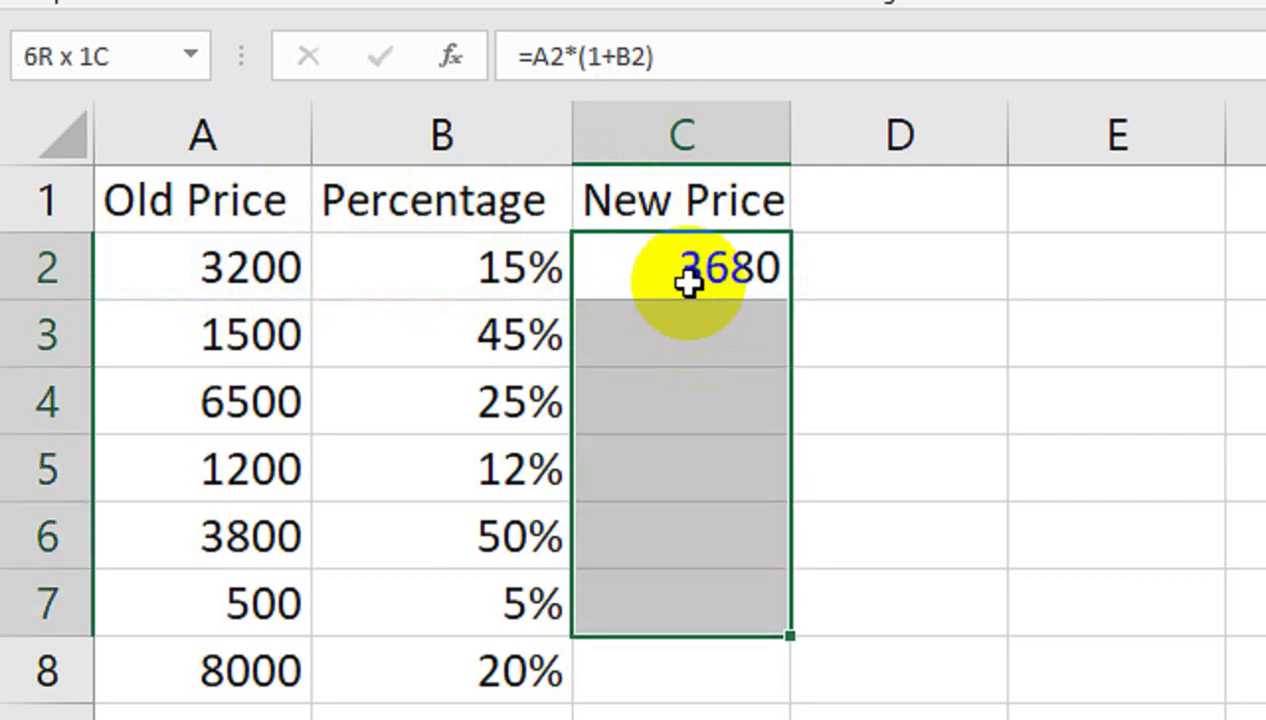
pyautogui.hotkey('shift', 'Down')
pyautogui.hotkey('ctrl', 'd')
# Calculate the 480 price increase in D2 with =A2*B2.
pyautogui.click(883, 279)
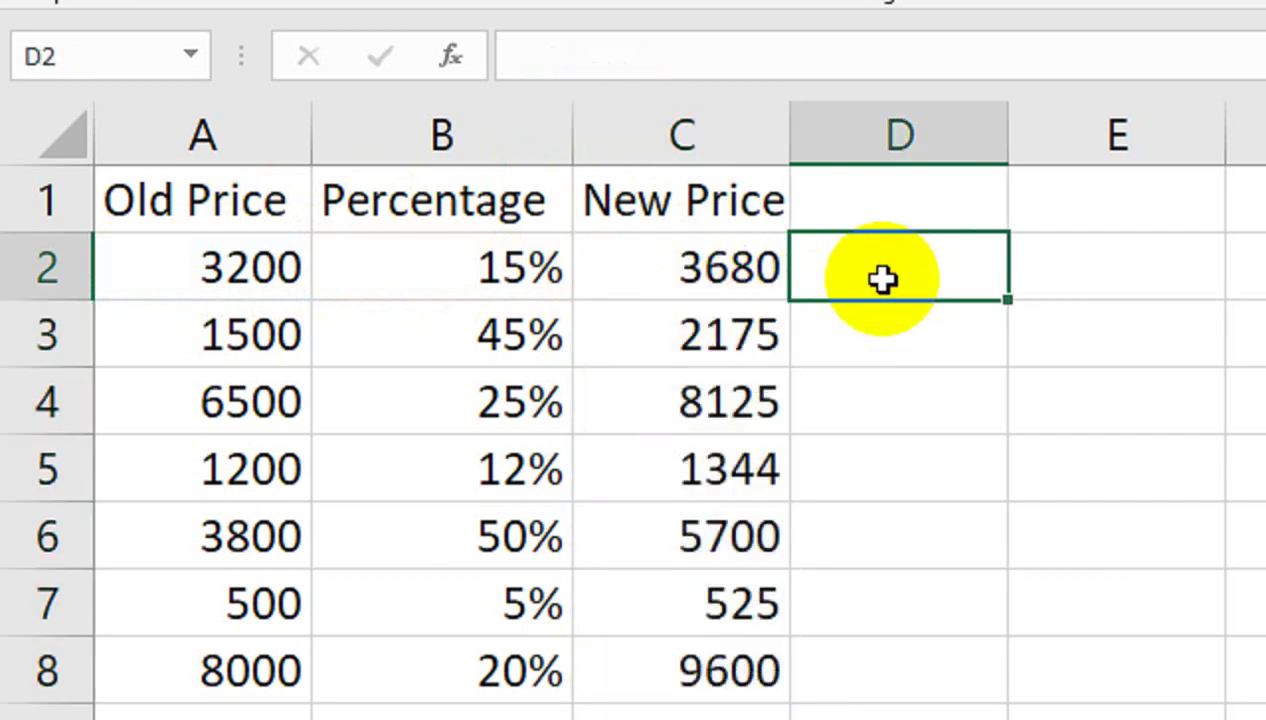
pyautogui.write('=')
pyautogui.press('Left')
pyautogui.press('Left')
pyautogui.press('Left')
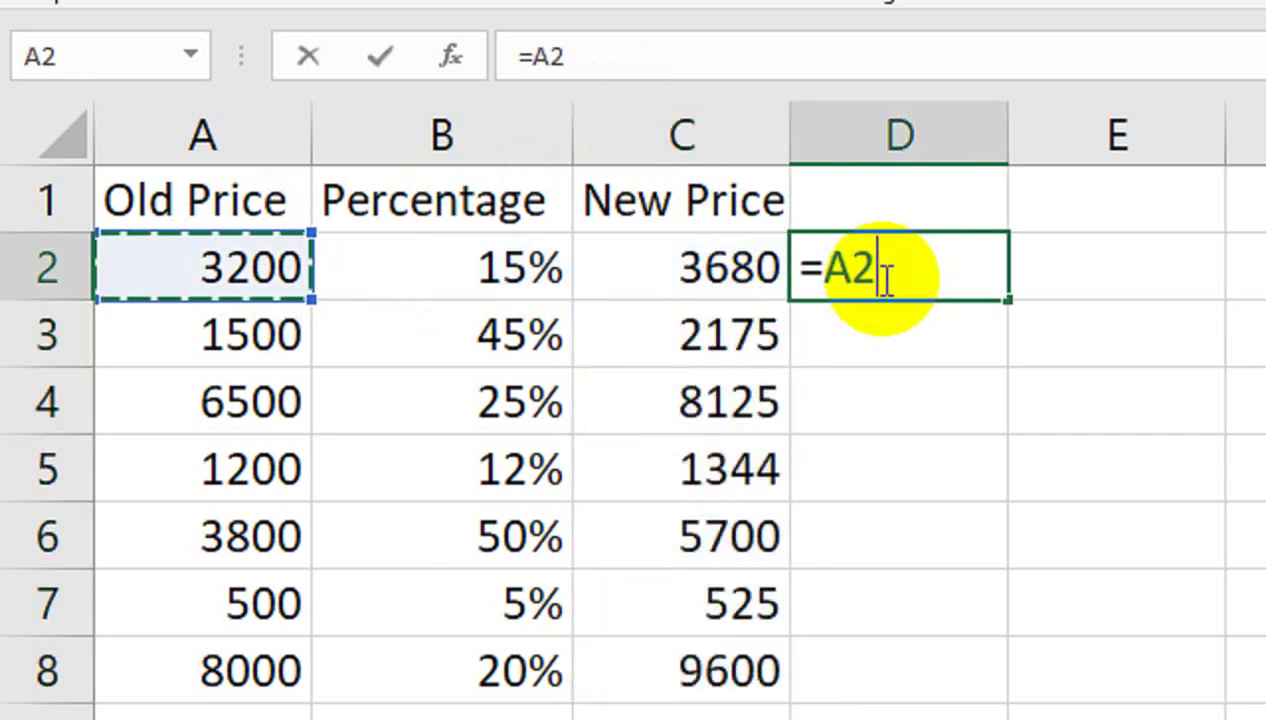
# In E2, compute the increased price 3680 as old price plus the 480 increase.
pyautogui.press('Left')
pyautogui.press('Left')
pyautogui.press('Return')
pyautogui.press('Up')
pyautogui.press('Right')
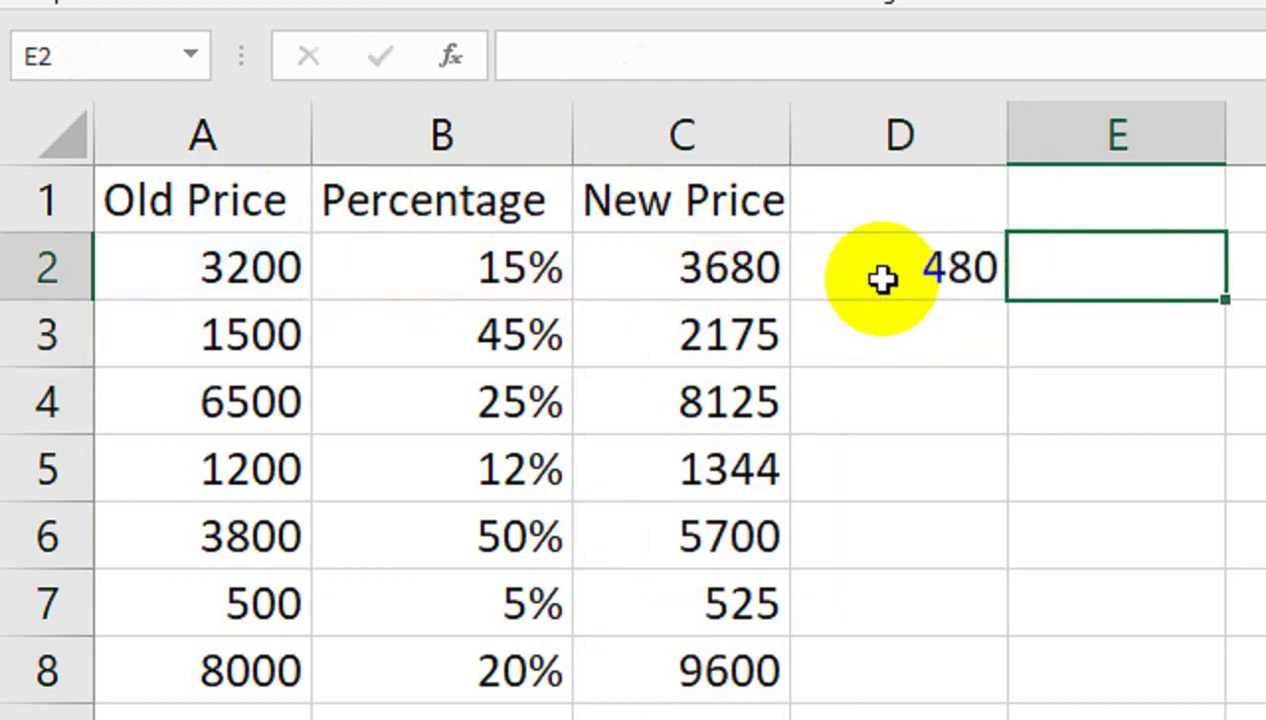
pyautogui.write('=')
pyautogui.press('Left')
pyautogui.press('Left')
pyautogui.press('Left')
pyautogui.press('Left')
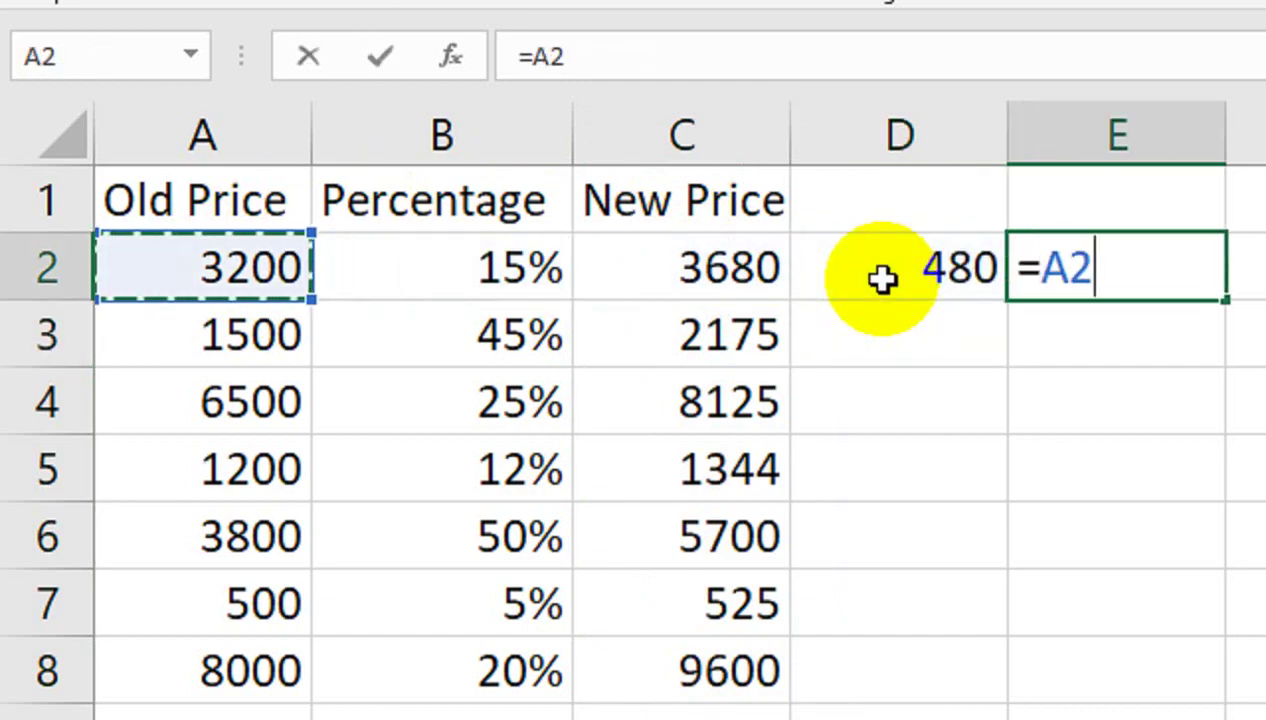
pyautogui.press('Left')
pyautogui.press('Return')
pyautogui.press('Up')
pyautogui.press('Left')
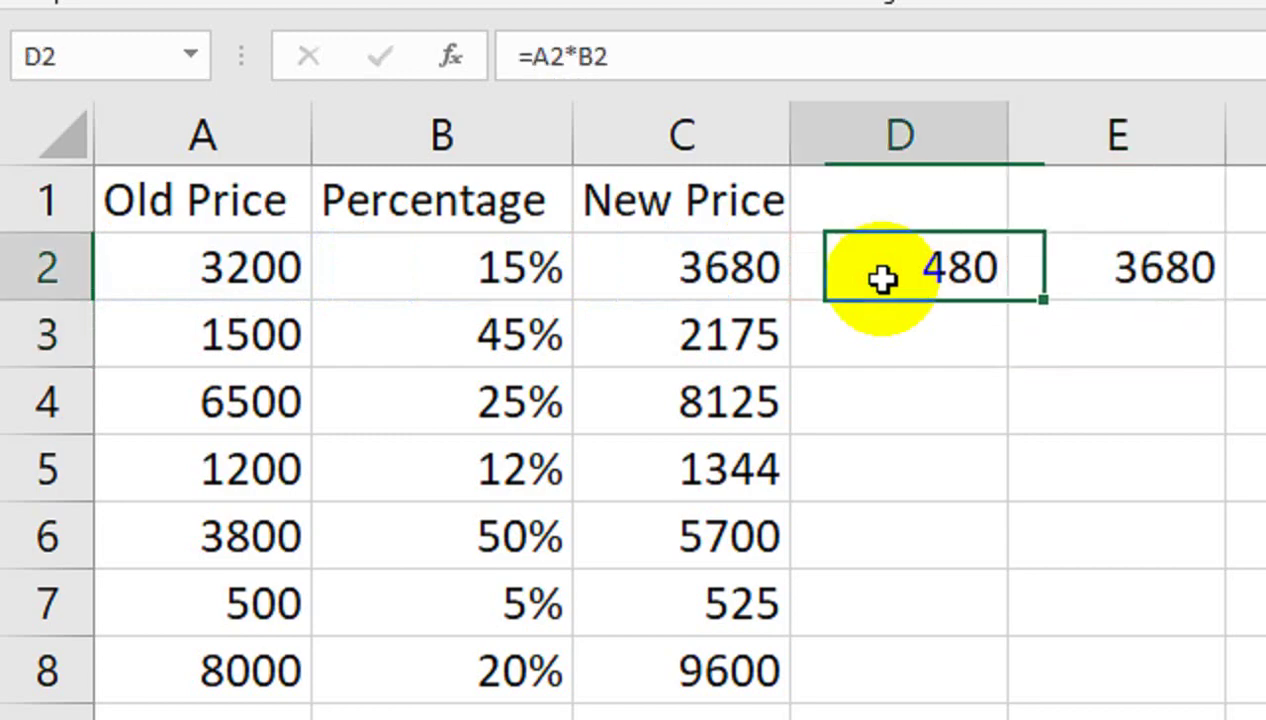
pyautogui.press('Left')
pyautogui.press('Right')
pyautogui.press('Right')
pyautogui.press('Left')
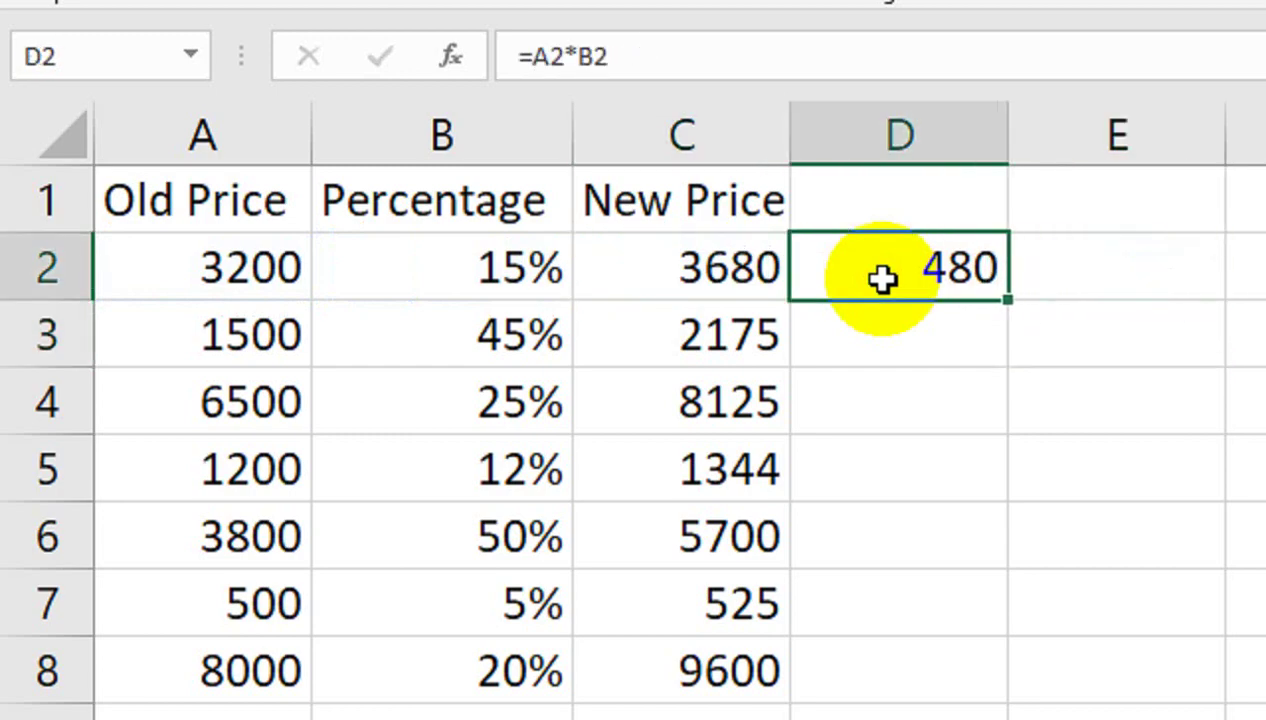
pyautogui.press('Left')
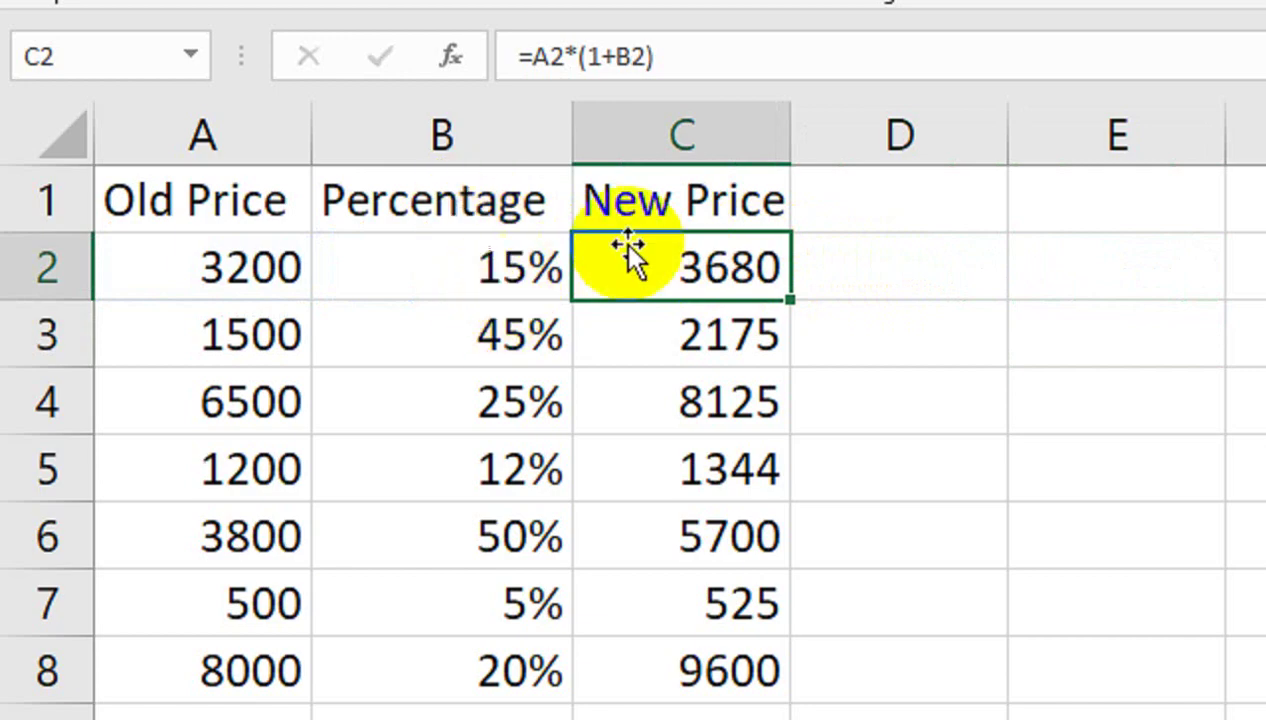
# Copy the Old Price and Percentage data A1:B8 into E1, narrowing column D as a spacer.
pyautogui.click(446, 203)
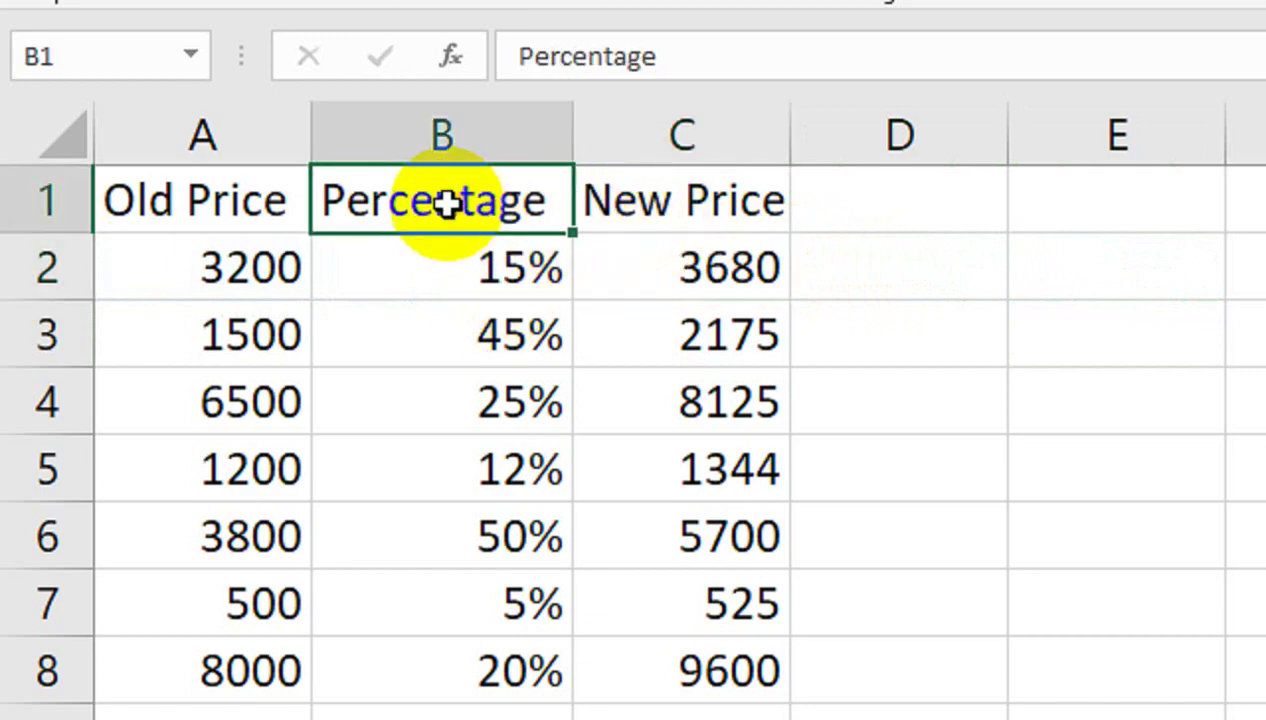
pyautogui.moveTo(203, 200); pyautogui.dragTo(461, 668)
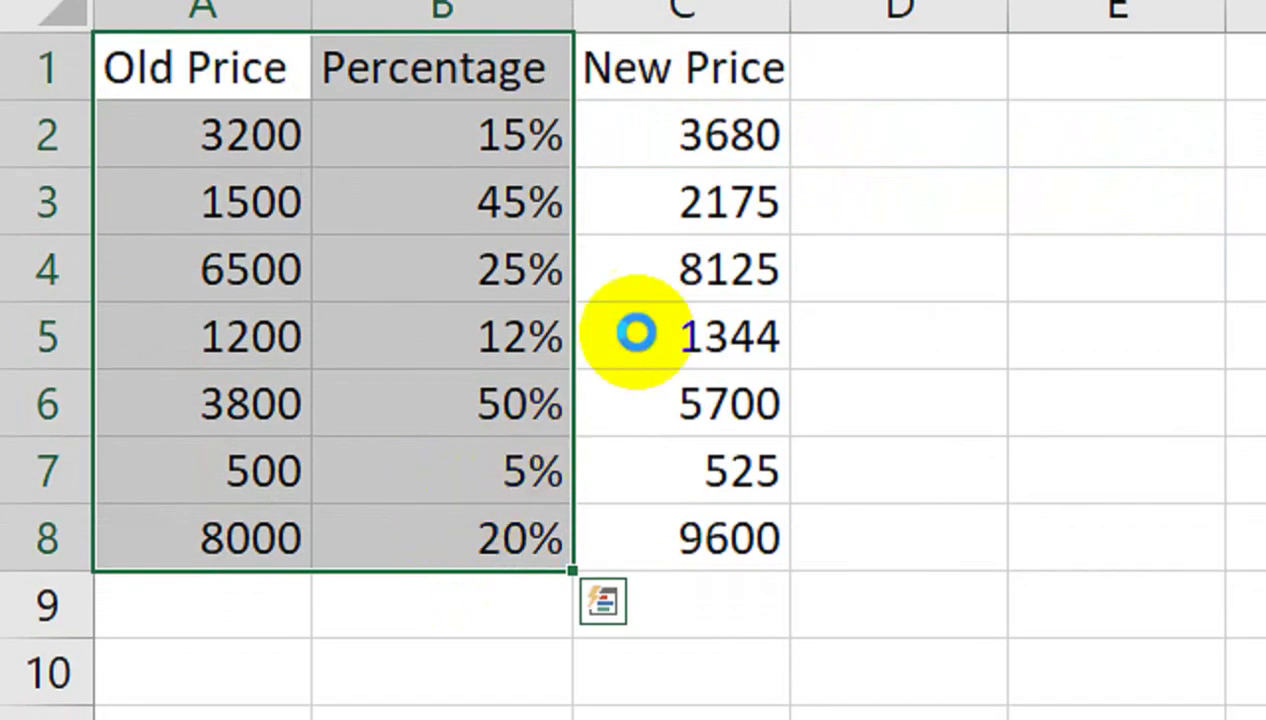
pyautogui.hotkey('ctrl', 'c')
pyautogui.moveTo(948, 165); pyautogui.dragTo(772, 198)
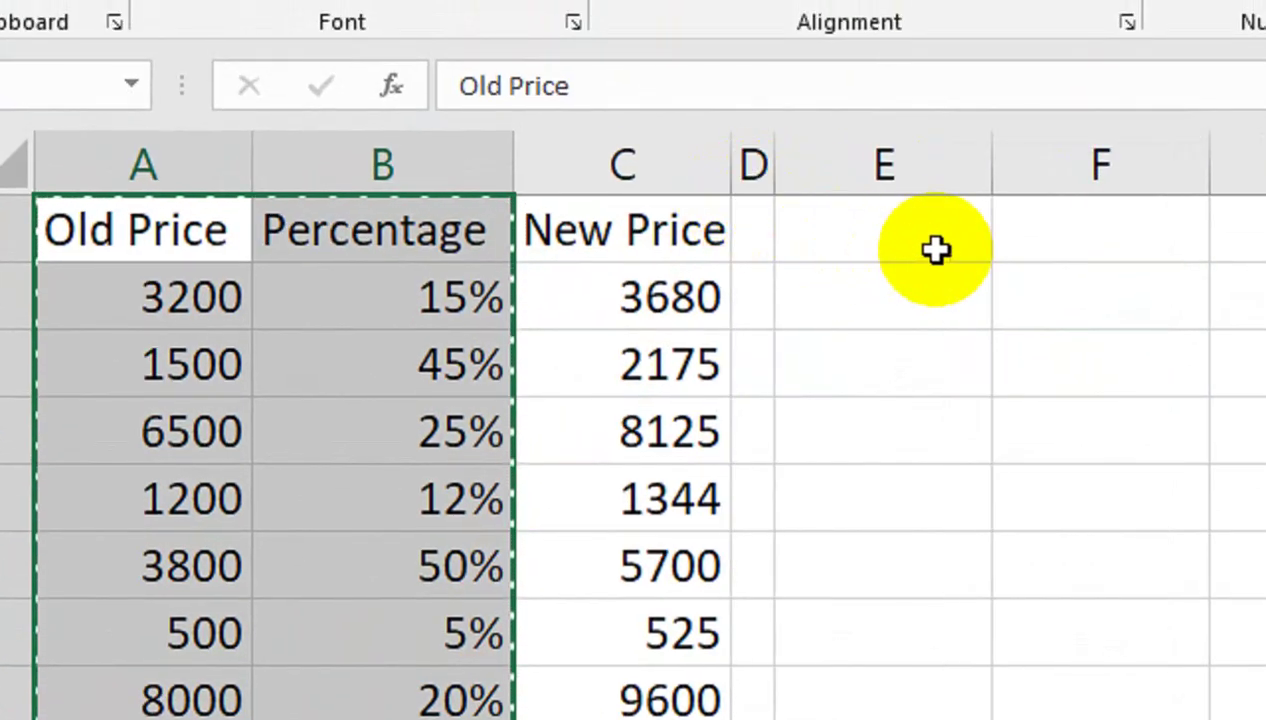
pyautogui.click(935, 250)
pyautogui.hotkey('ctrl', 'v')
# Rename the F1 header to Discount and restore 15% in F2.
pyautogui.click(1000, 235)
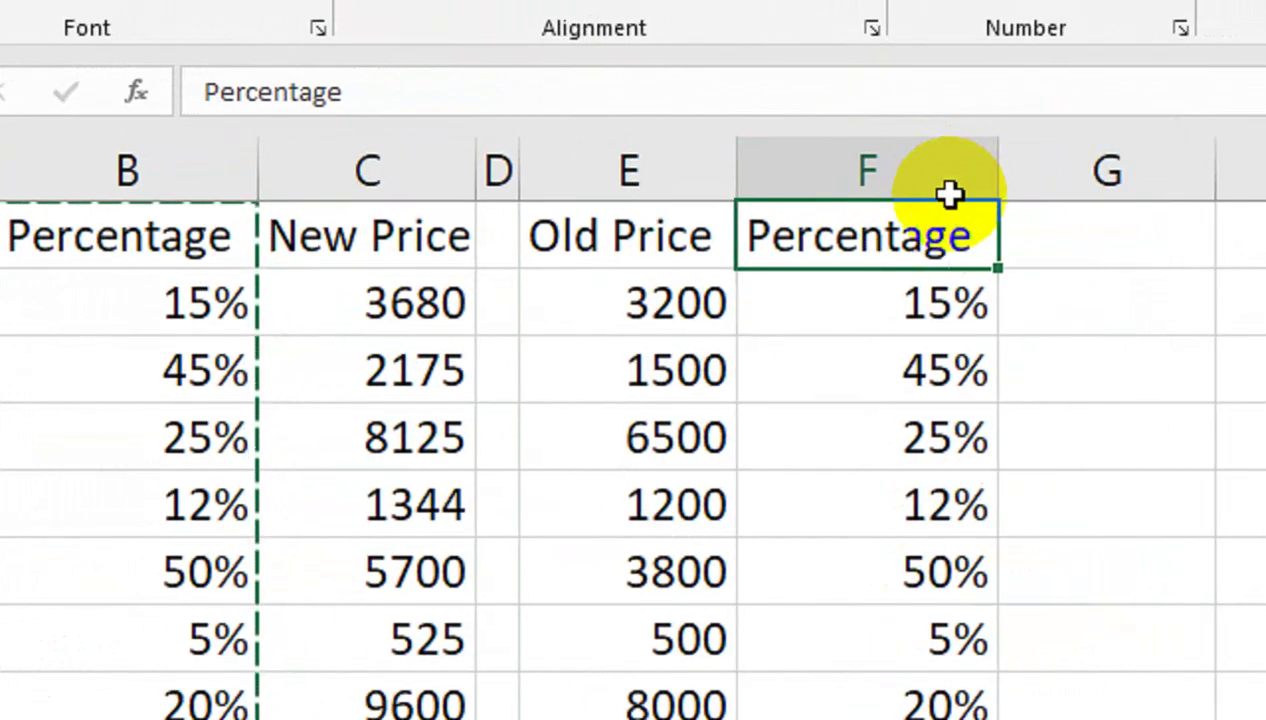
pyautogui.write('discount')
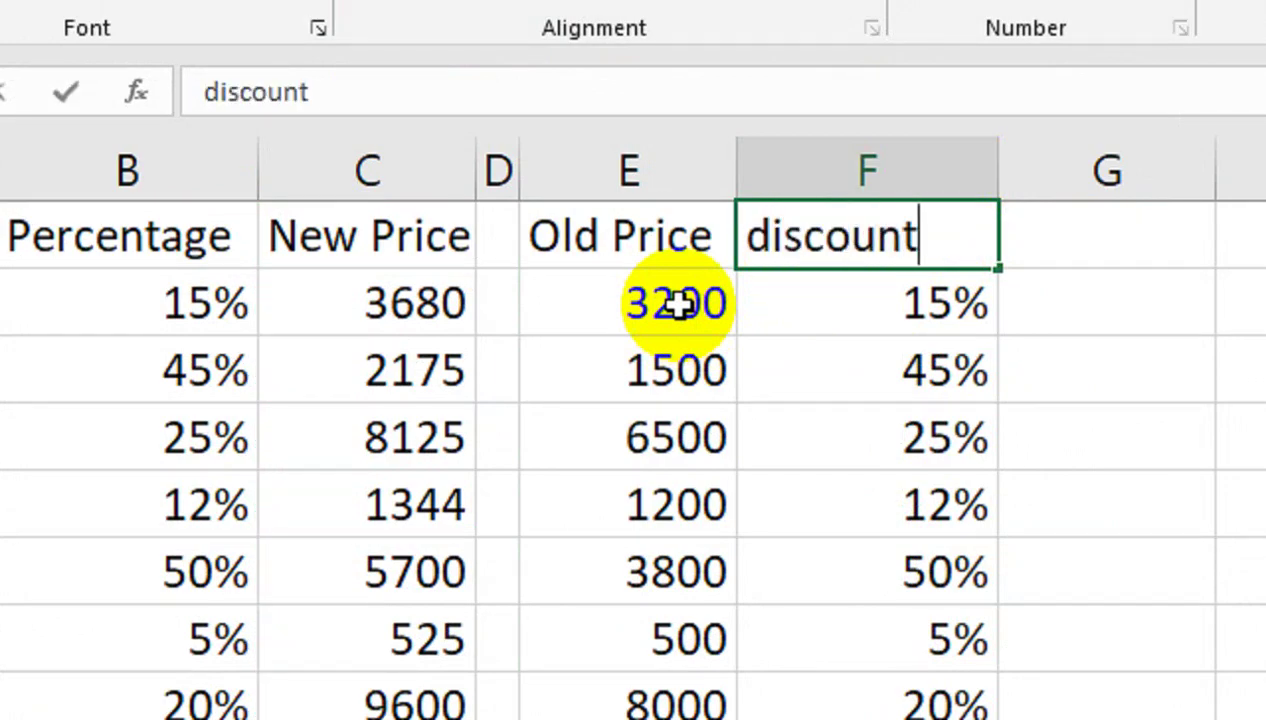
pyautogui.press('Tab')
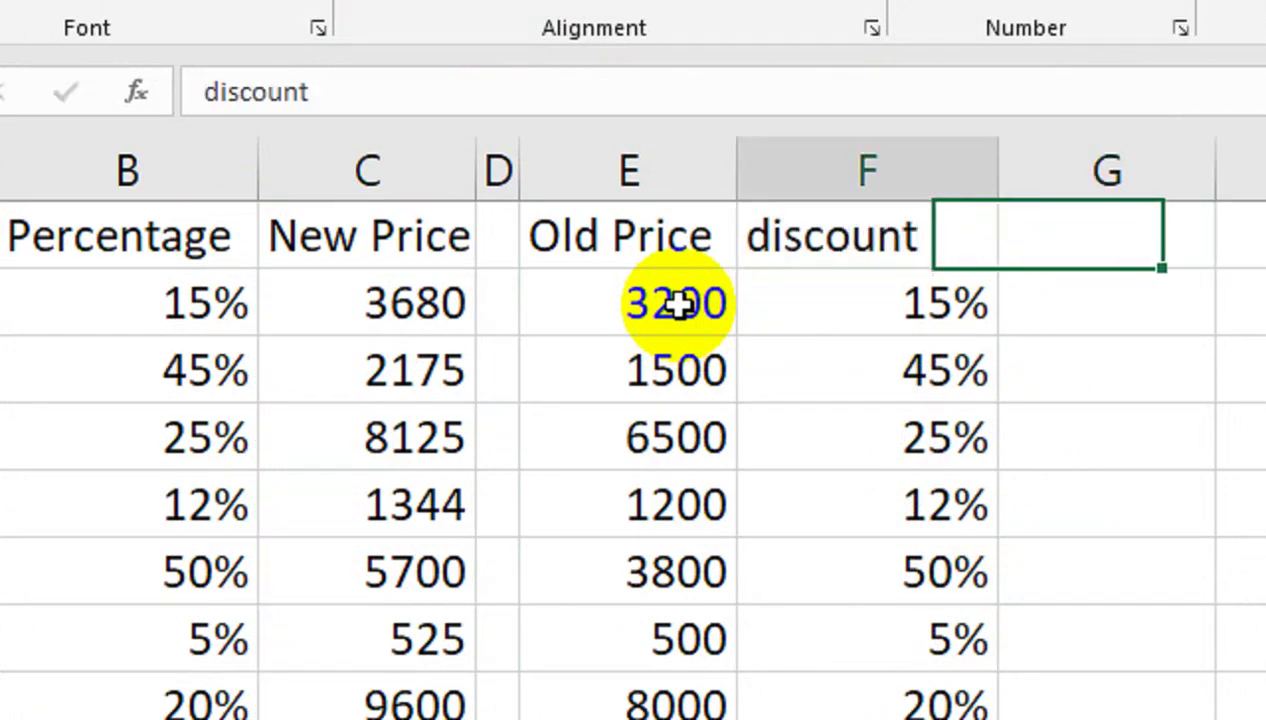
pyautogui.press('Left')
pyautogui.write('D')
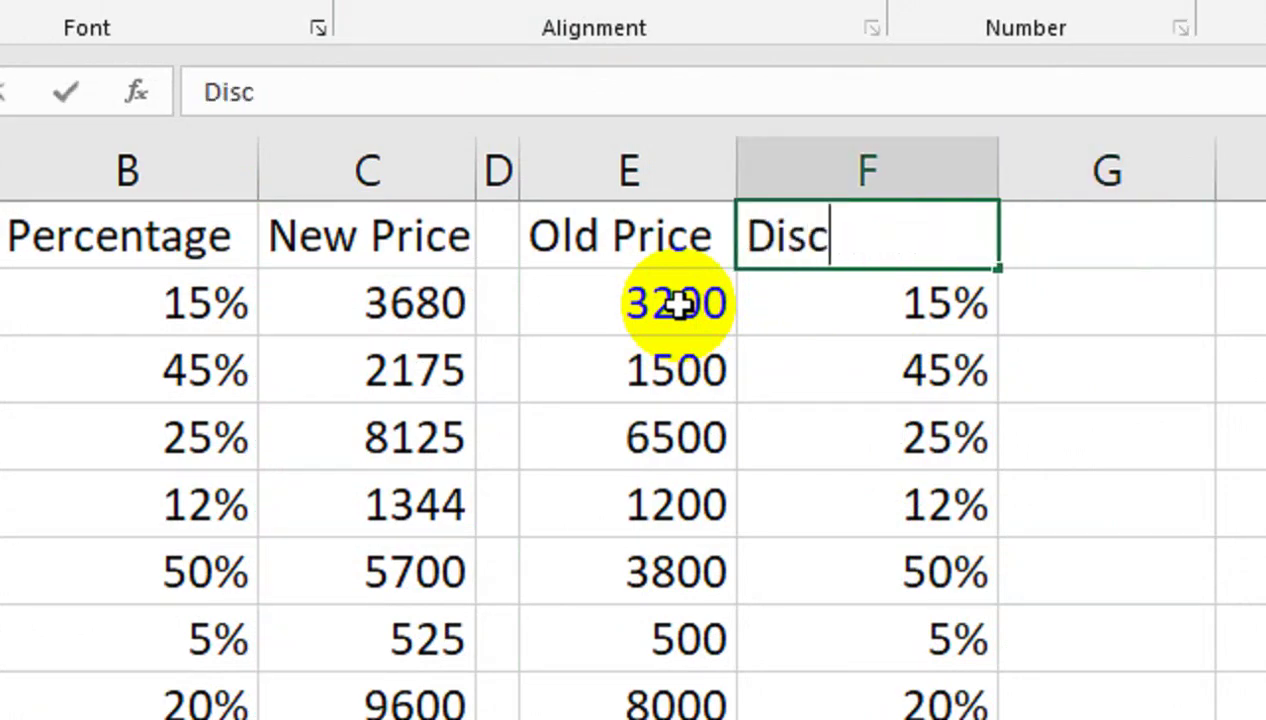
pyautogui.write('t')
pyautogui.press('Return')
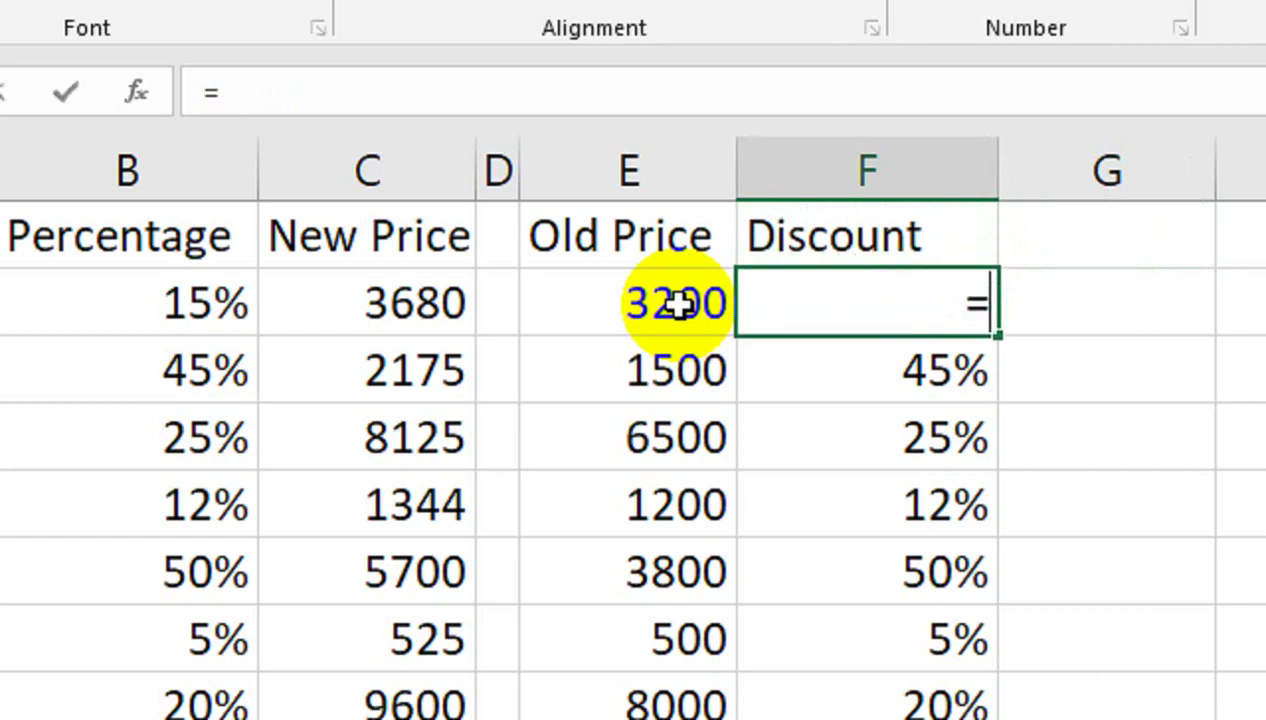
pyautogui.press('Down')
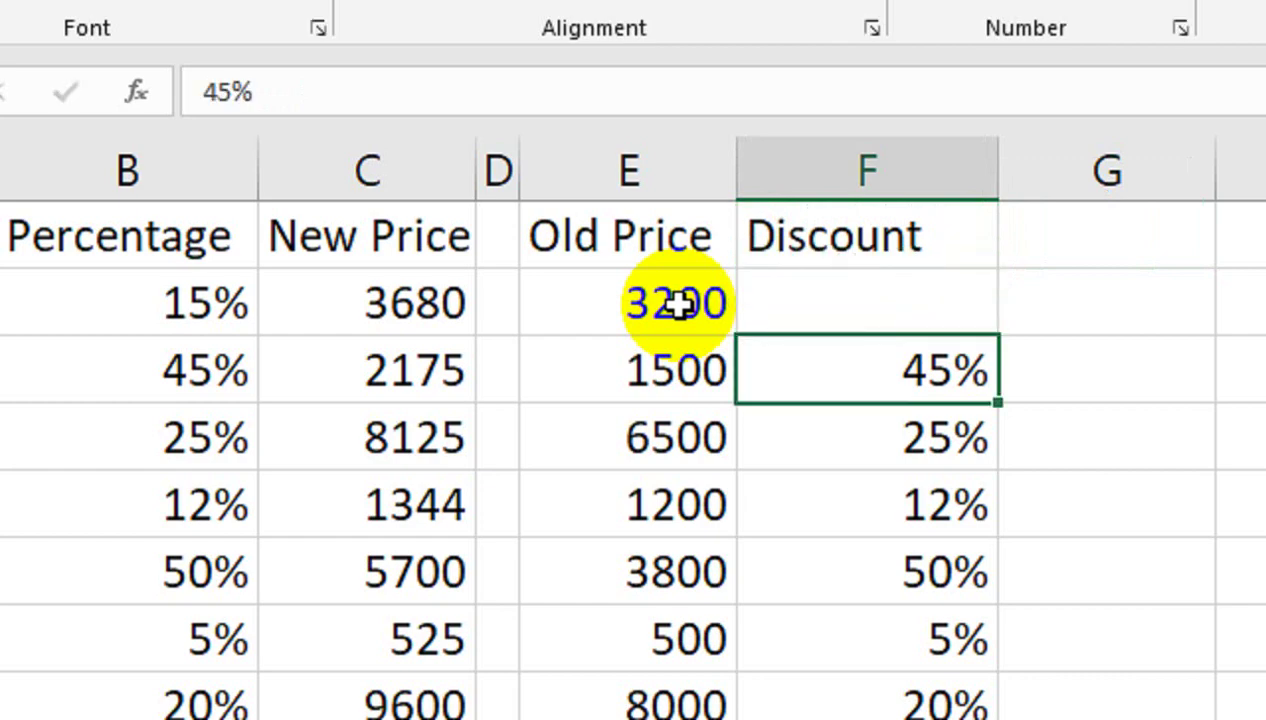
pyautogui.press('Up')
pyautogui.write('15%')
pyautogui.press('Tab')
pyautogui.press('Up')
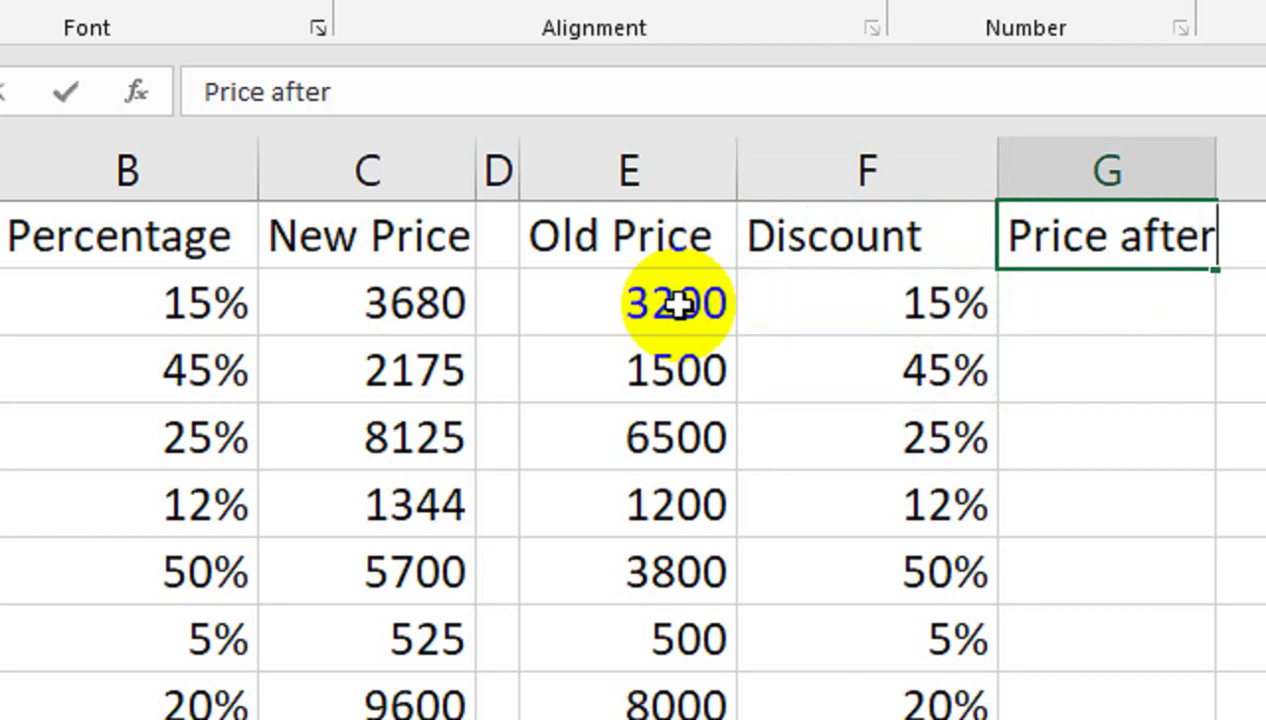
# Add the 'Price after Dis' header in G1 and autofit column G.
pyautogui.press('Return')
pyautogui.press('Up')
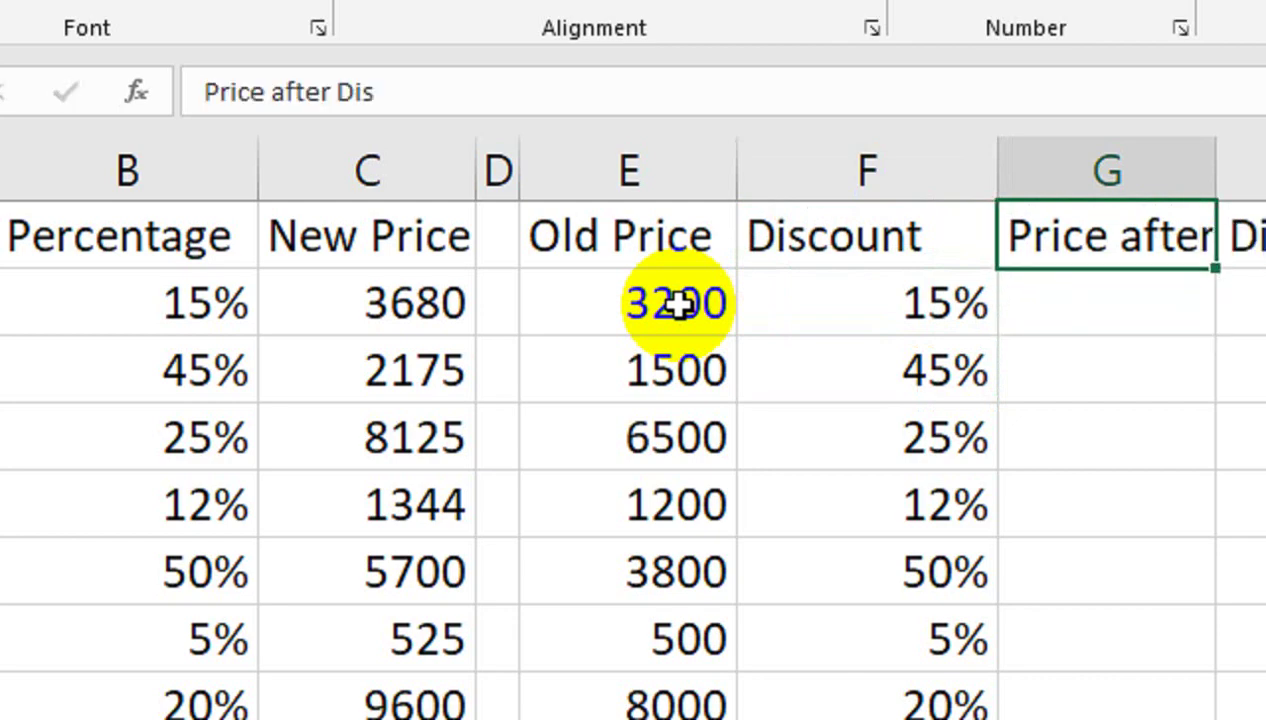
pyautogui.hotkey('alt', 'h')
pyautogui.press('o')
pyautogui.press('i')
pyautogui.press('Down')
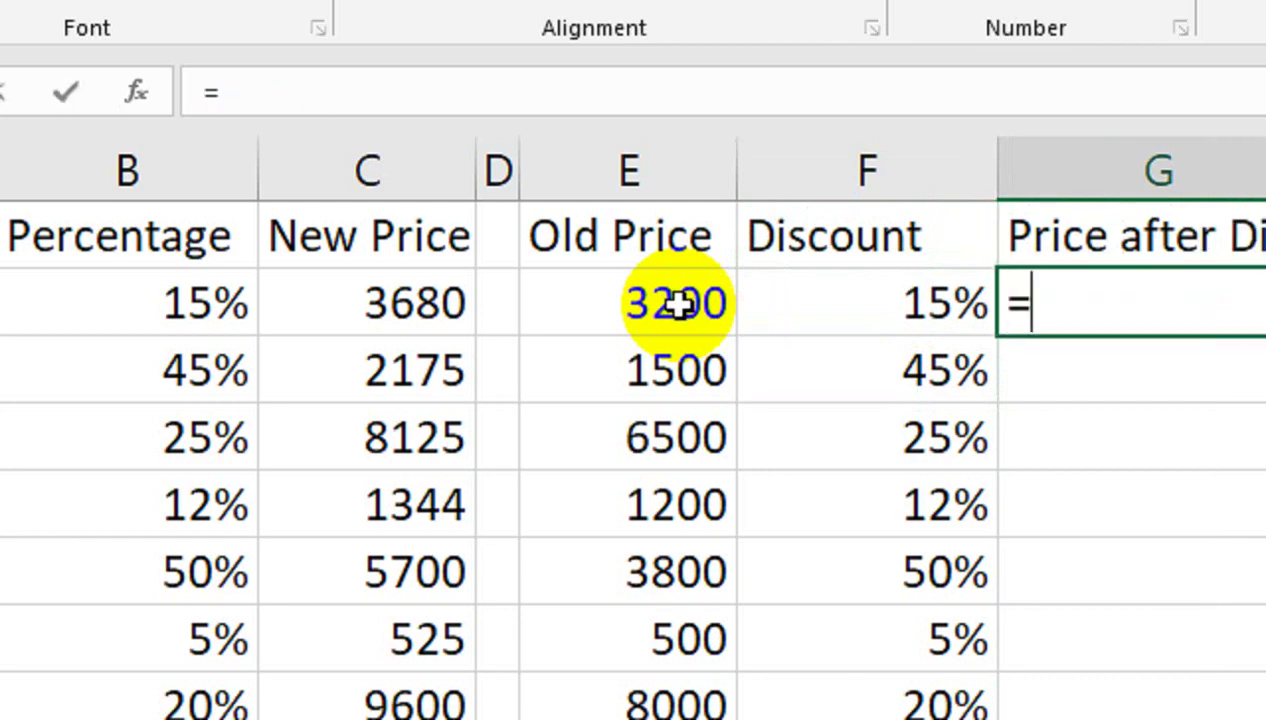
# Enter =E2*(1-F2) in G2 and fill it to G8, giving 2720 to 6400.
pyautogui.click(678, 306)
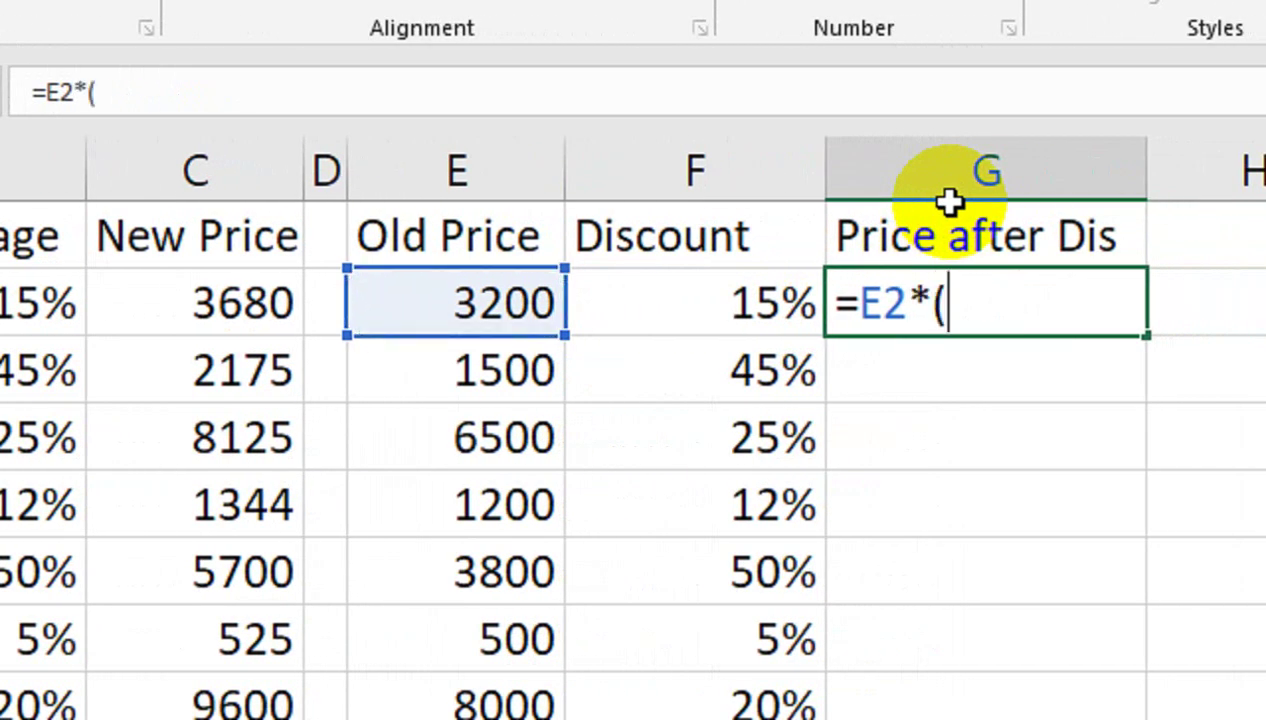
pyautogui.press('Left')
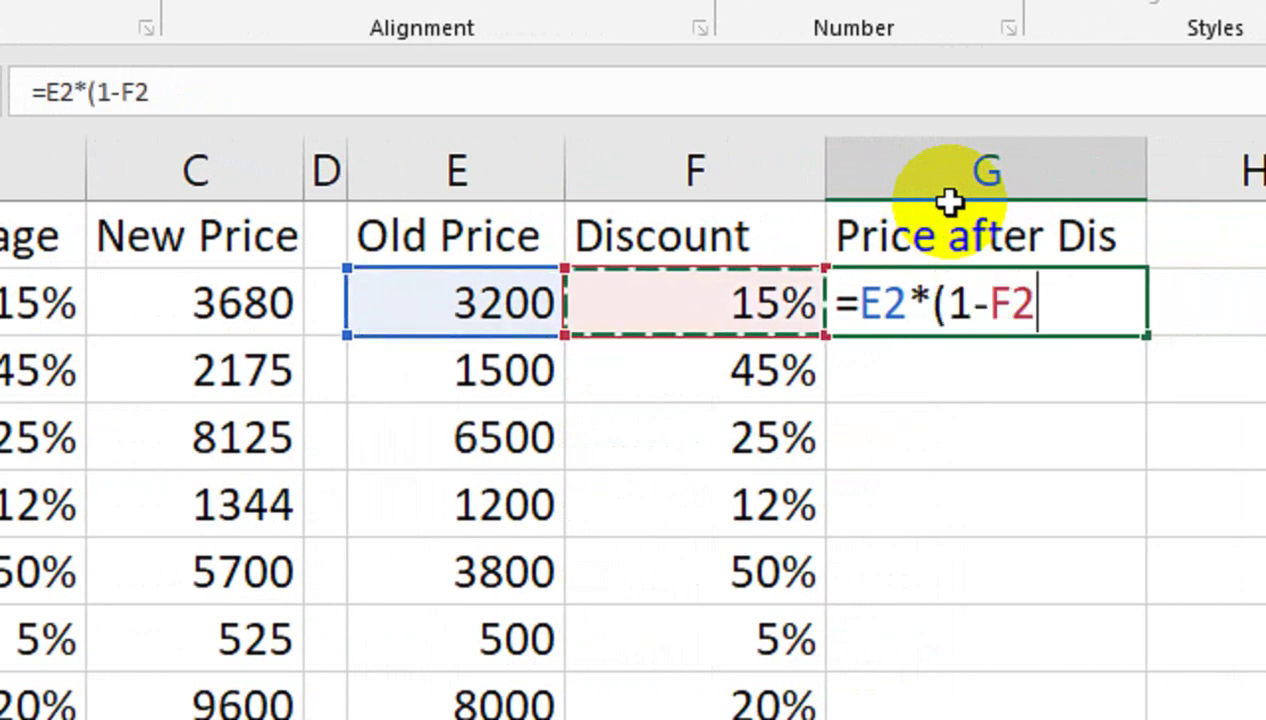
pyautogui.press('Return')
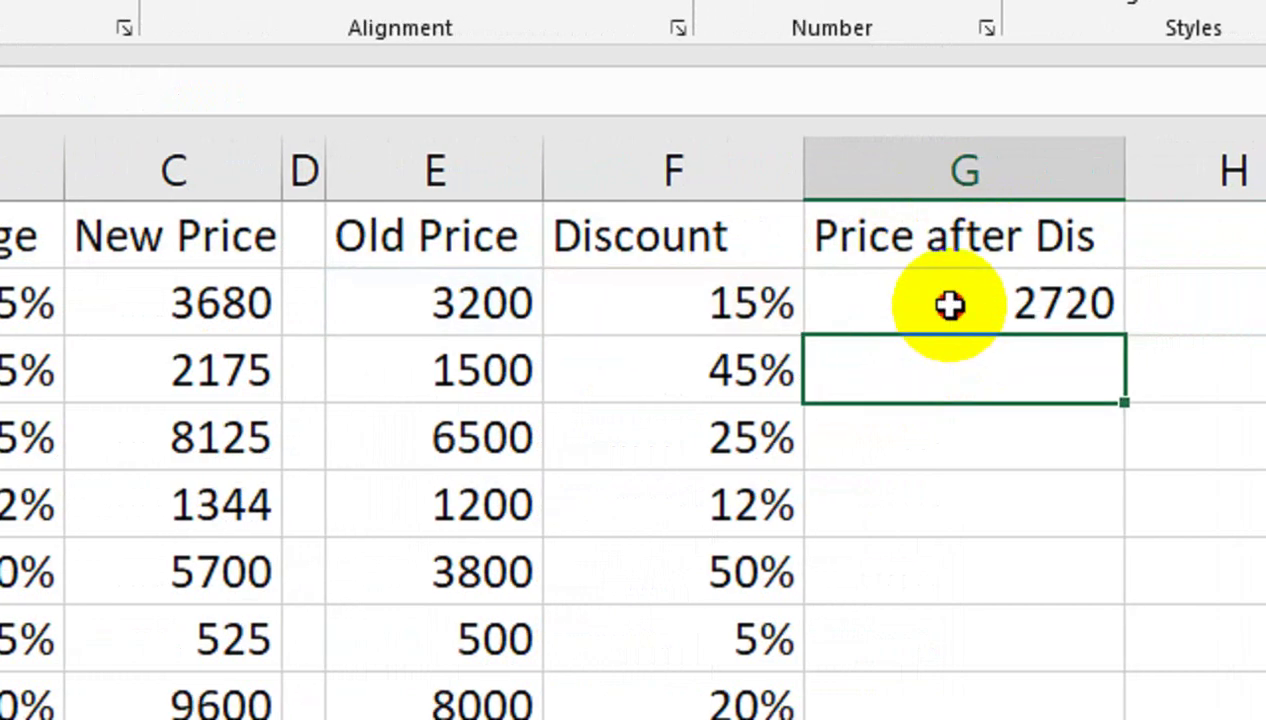
pyautogui.click(950, 305)
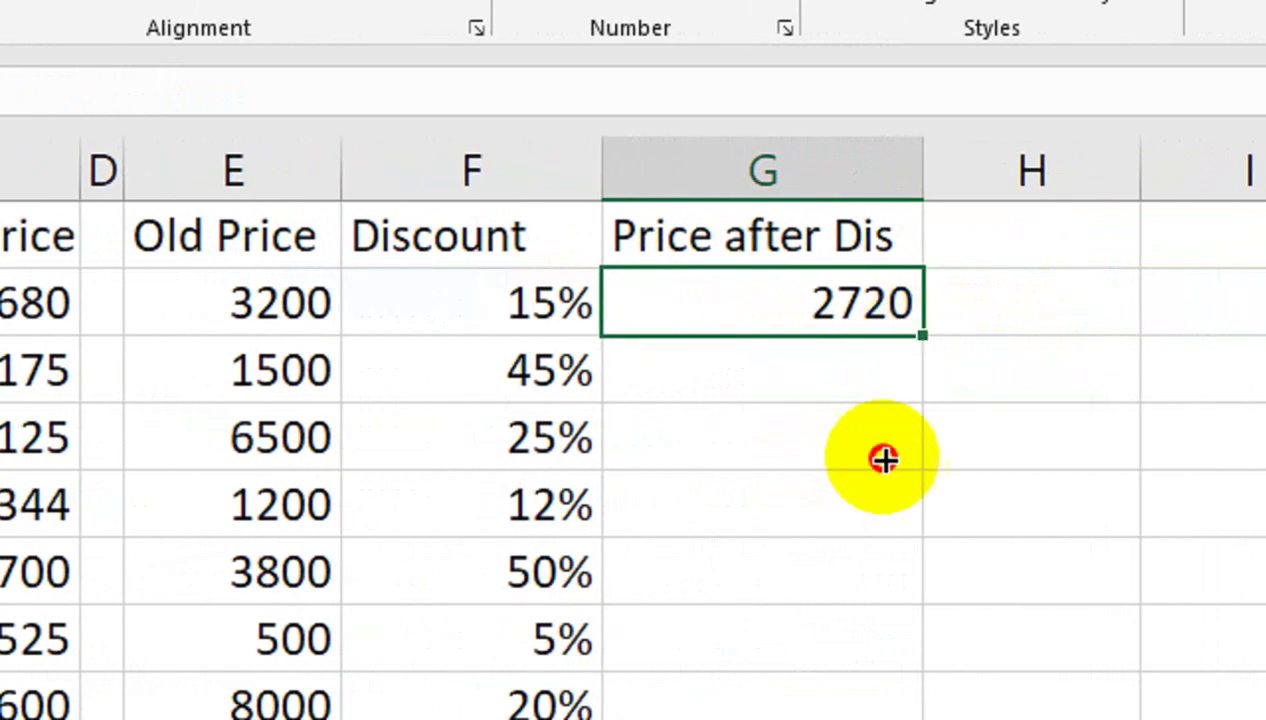
pyautogui.moveTo(938, 338); pyautogui.dragTo(848, 715)
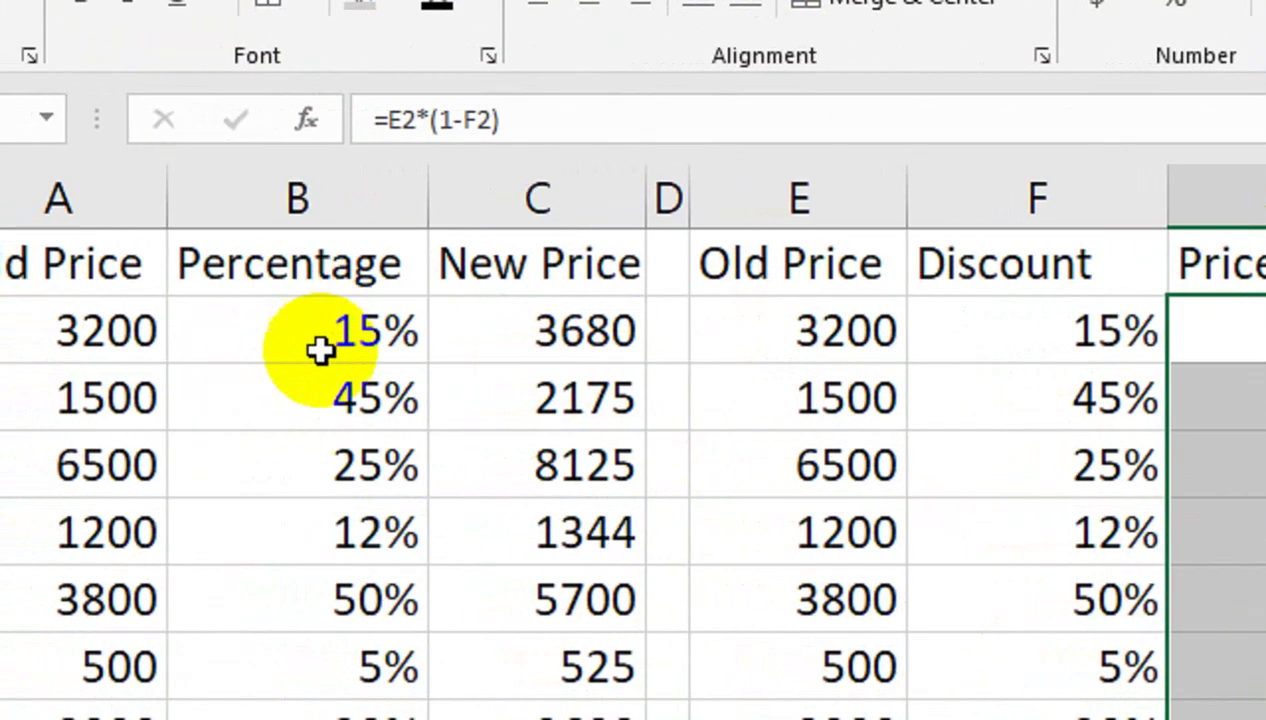
pyautogui.click(239, 345)
pyautogui.click(423, 333)
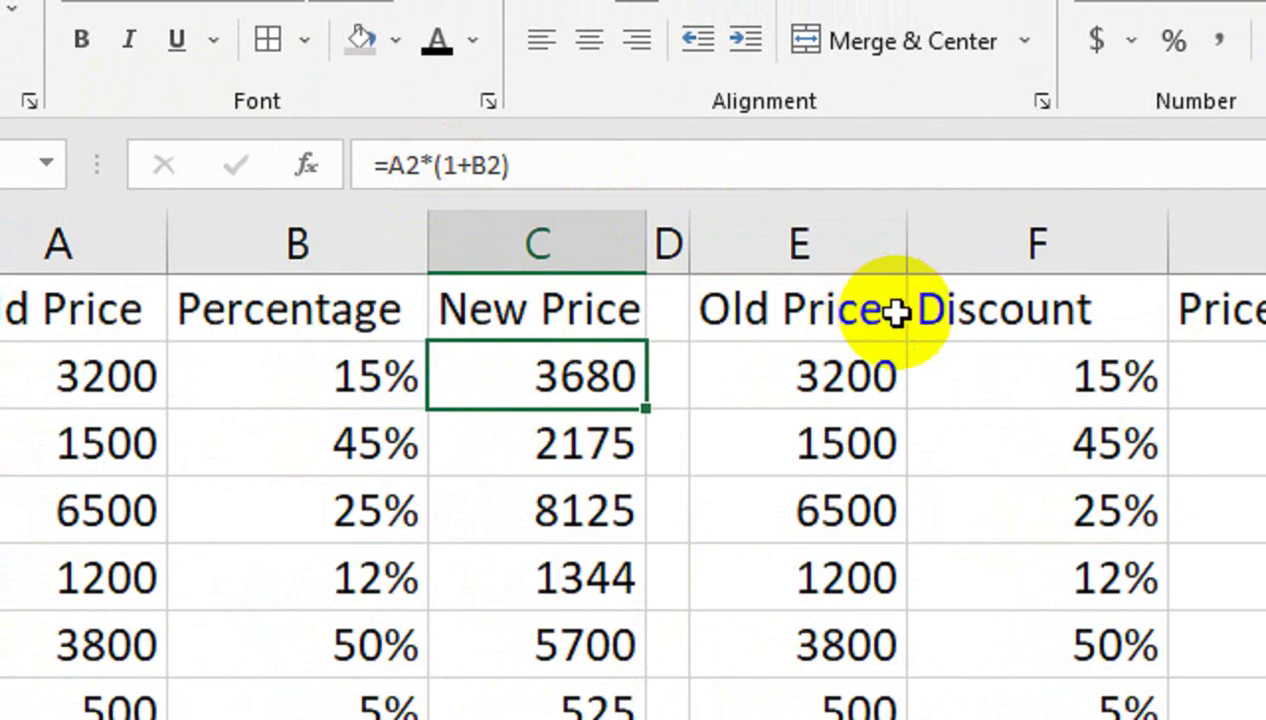
# Bold the header rows of both tables and widen spacer column D slightly.
pyautogui.moveTo(876, 312); pyautogui.dragTo(1200, 312)
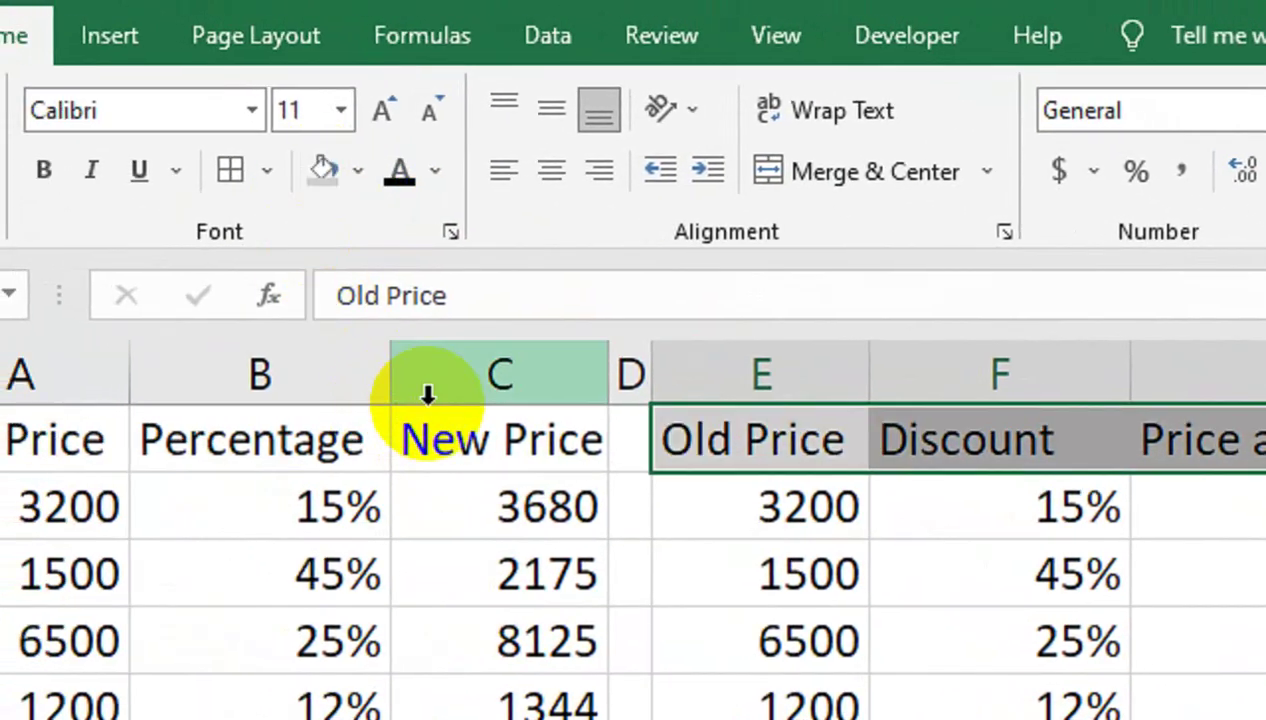
pyautogui.moveTo(430, 430); pyautogui.dragTo(175, 438)
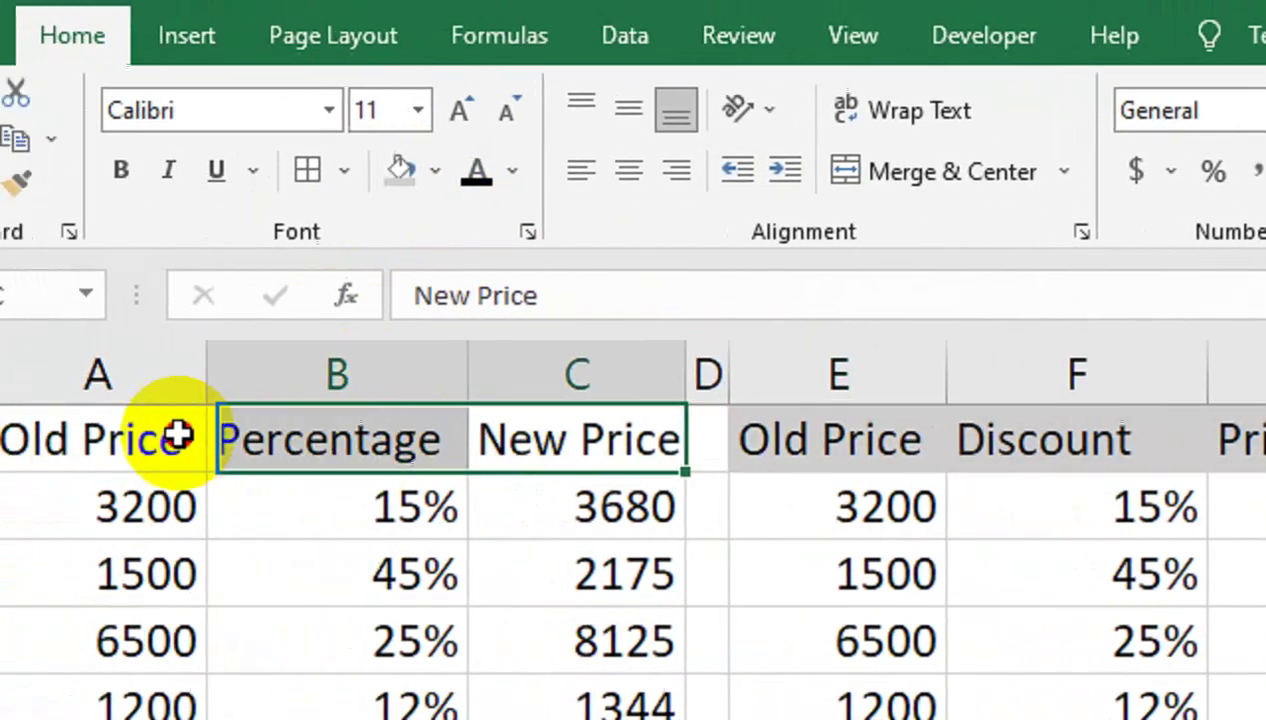
pyautogui.click(226, 170)
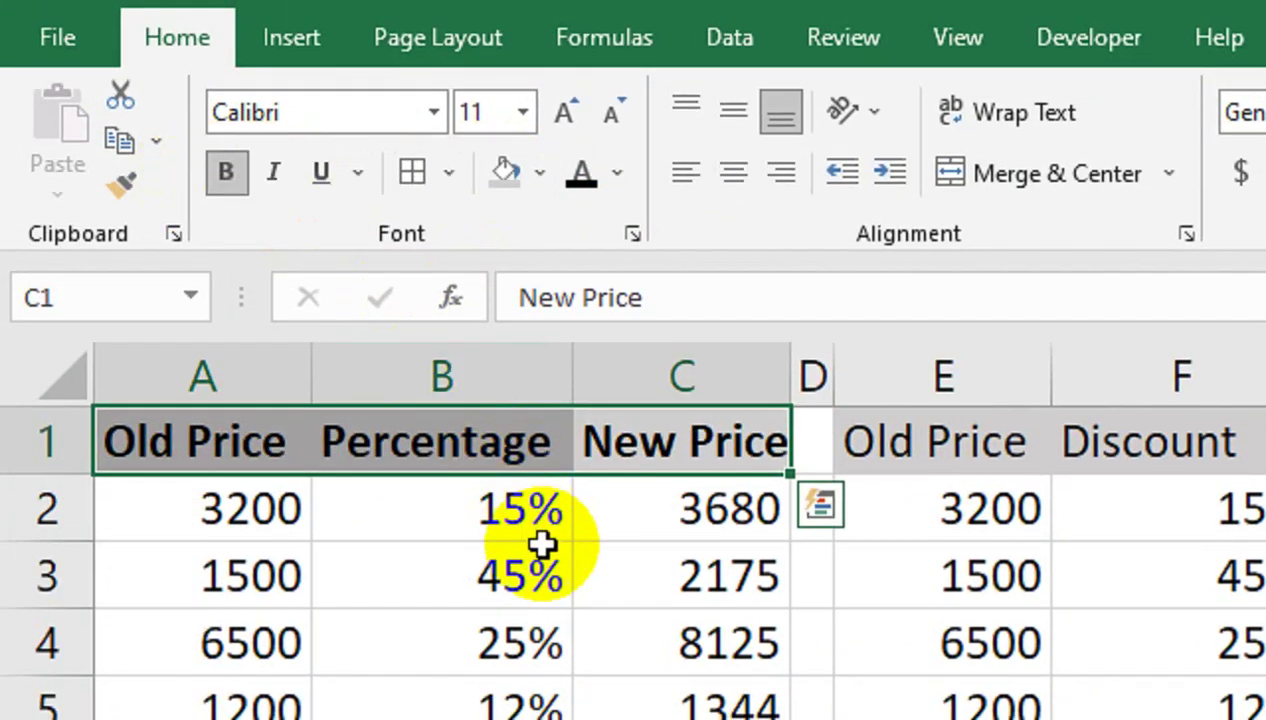
pyautogui.click(543, 560)
pyautogui.moveTo(792, 362); pyautogui.dragTo(873, 365)
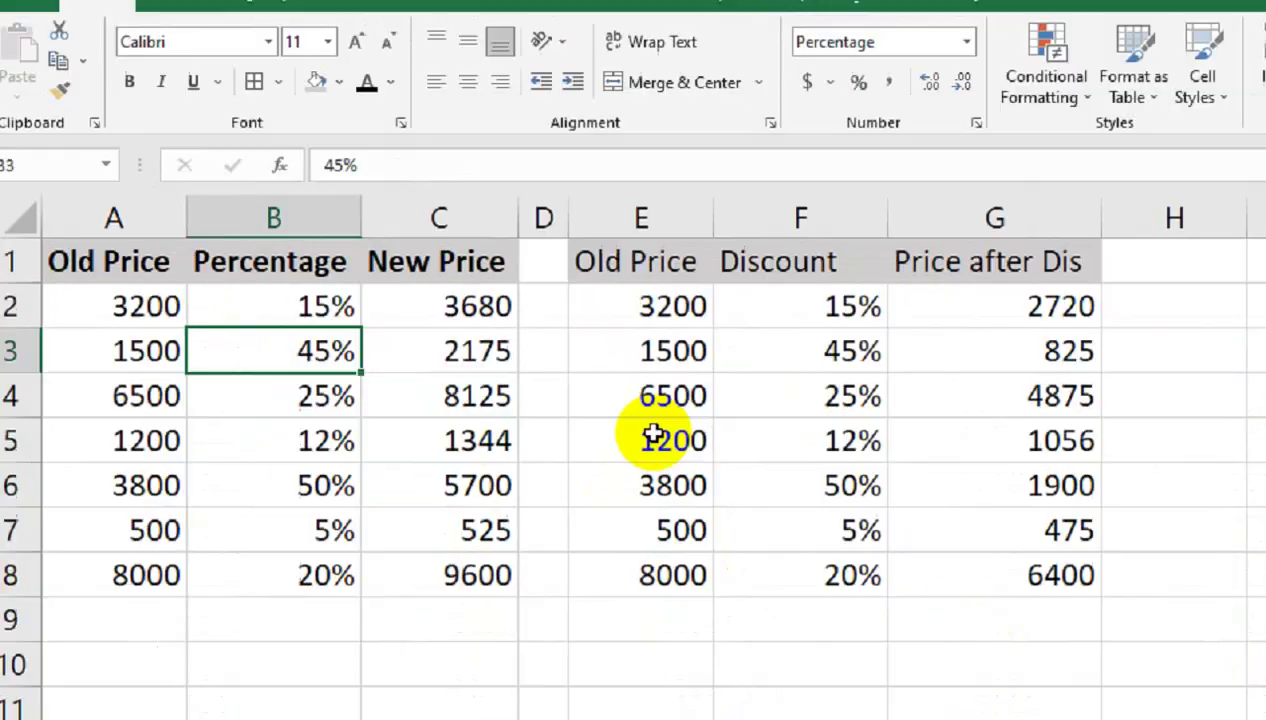